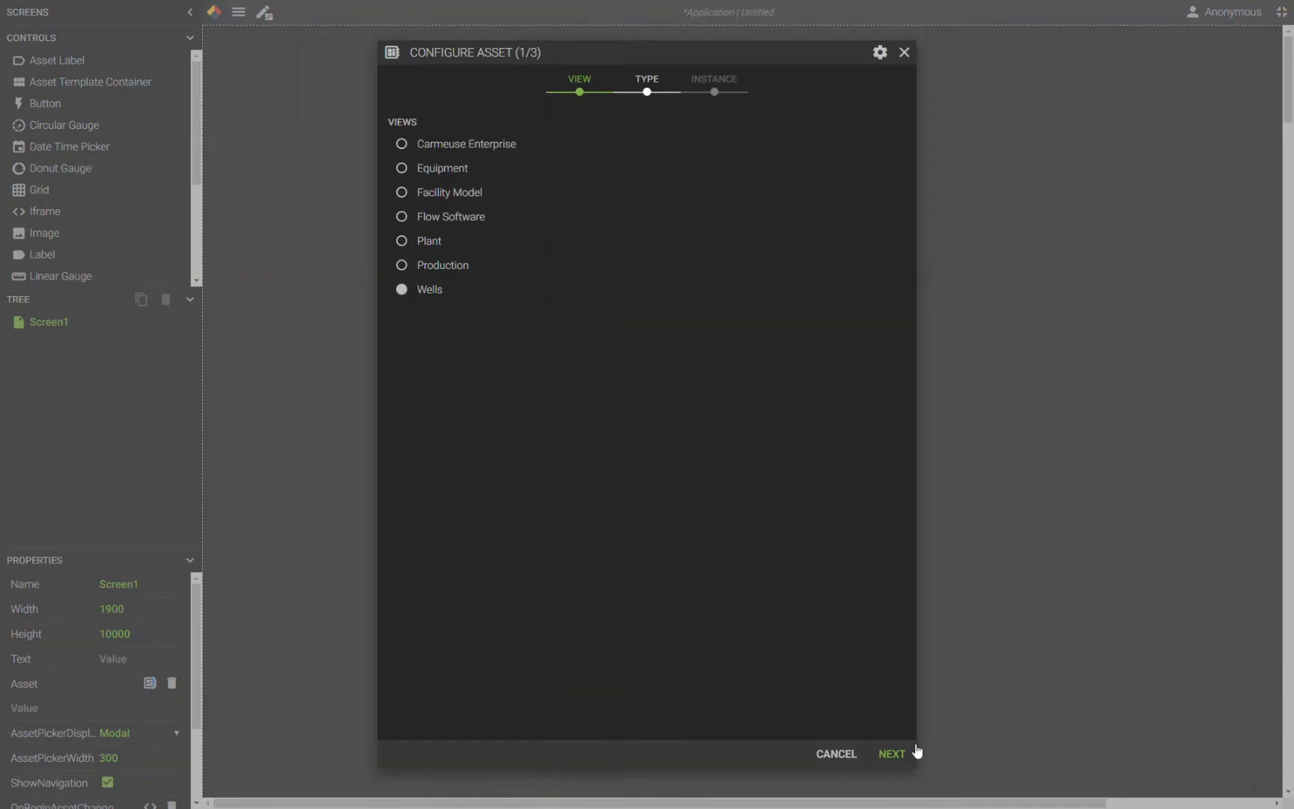
Configure the screen's asset with the Wells view, the Well type and the Well1 instance.
left_click(899, 754)
left_click(420, 172)
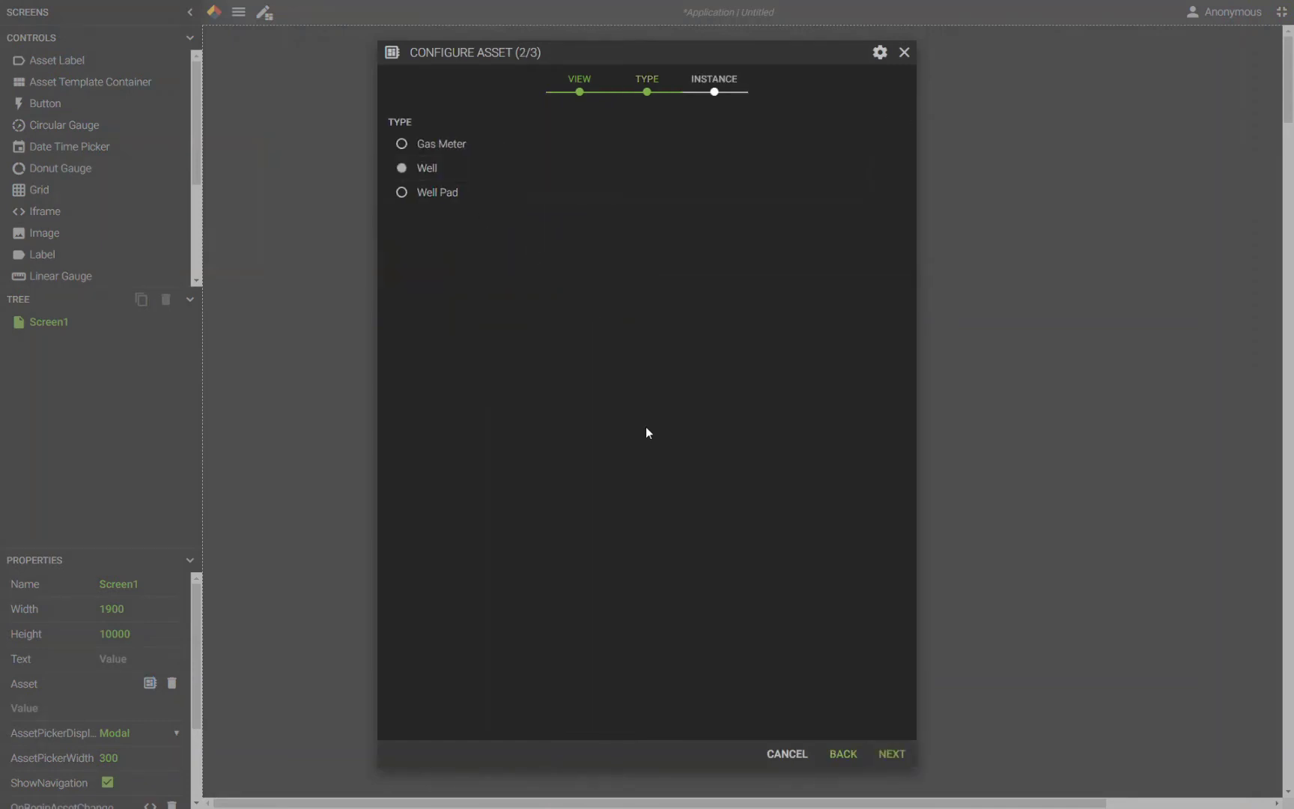
left_click(893, 756)
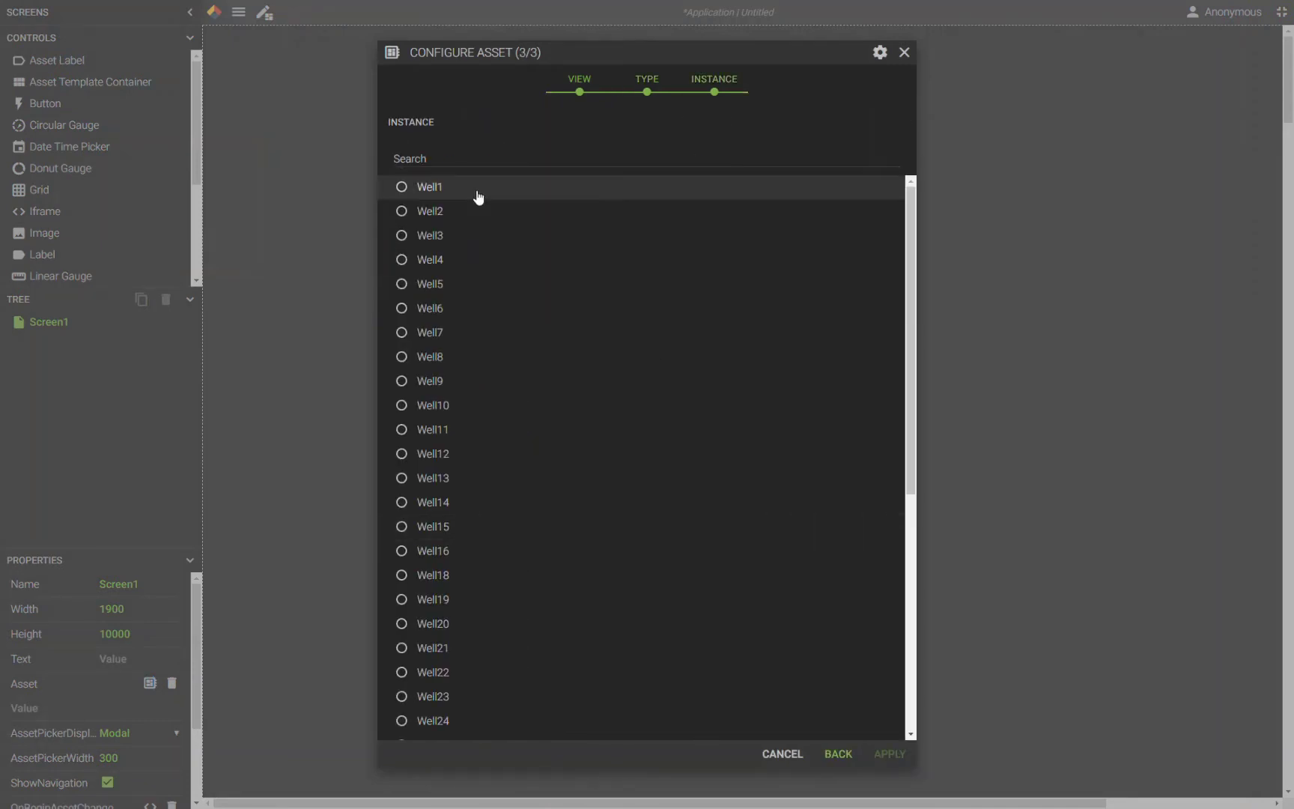
left_click(430, 189)
left_click(893, 755)
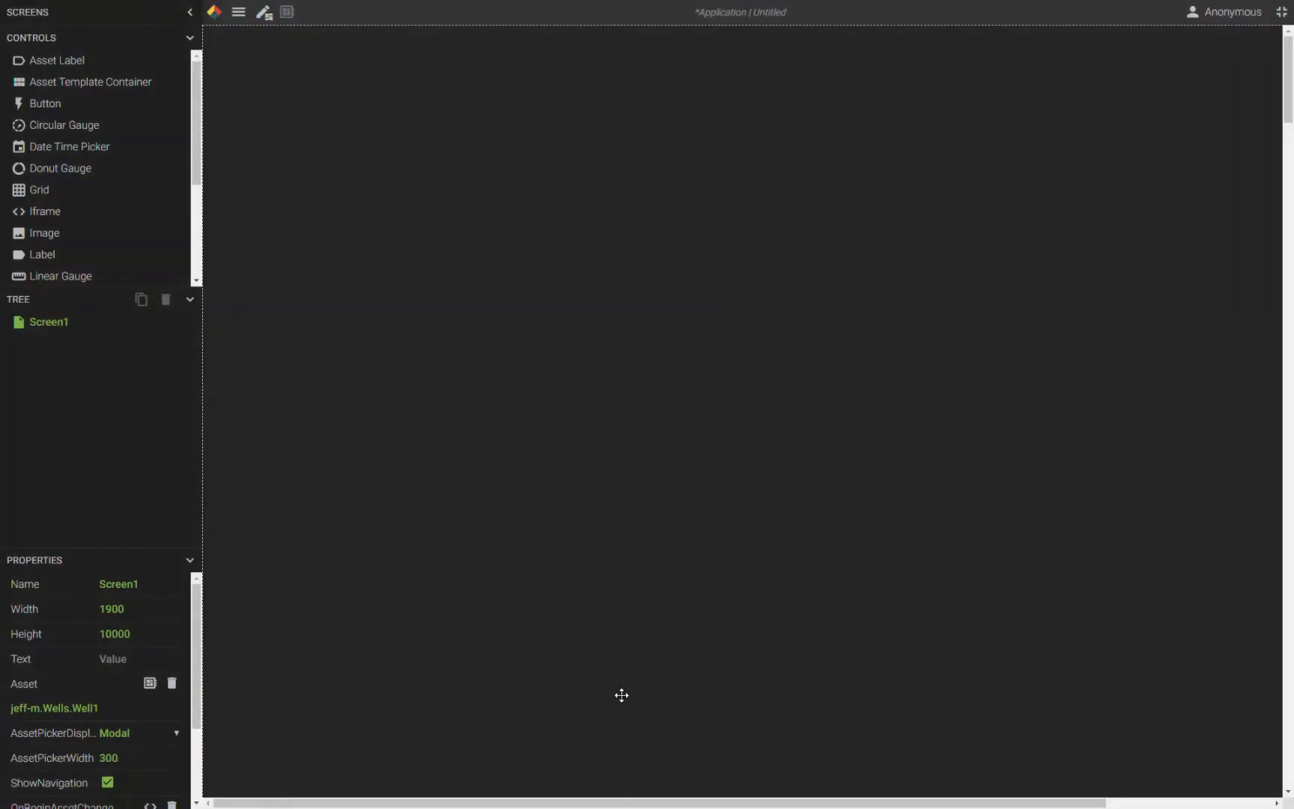
Set the screen's asset picker width to 175 and its display mode to Inline.
type("175")
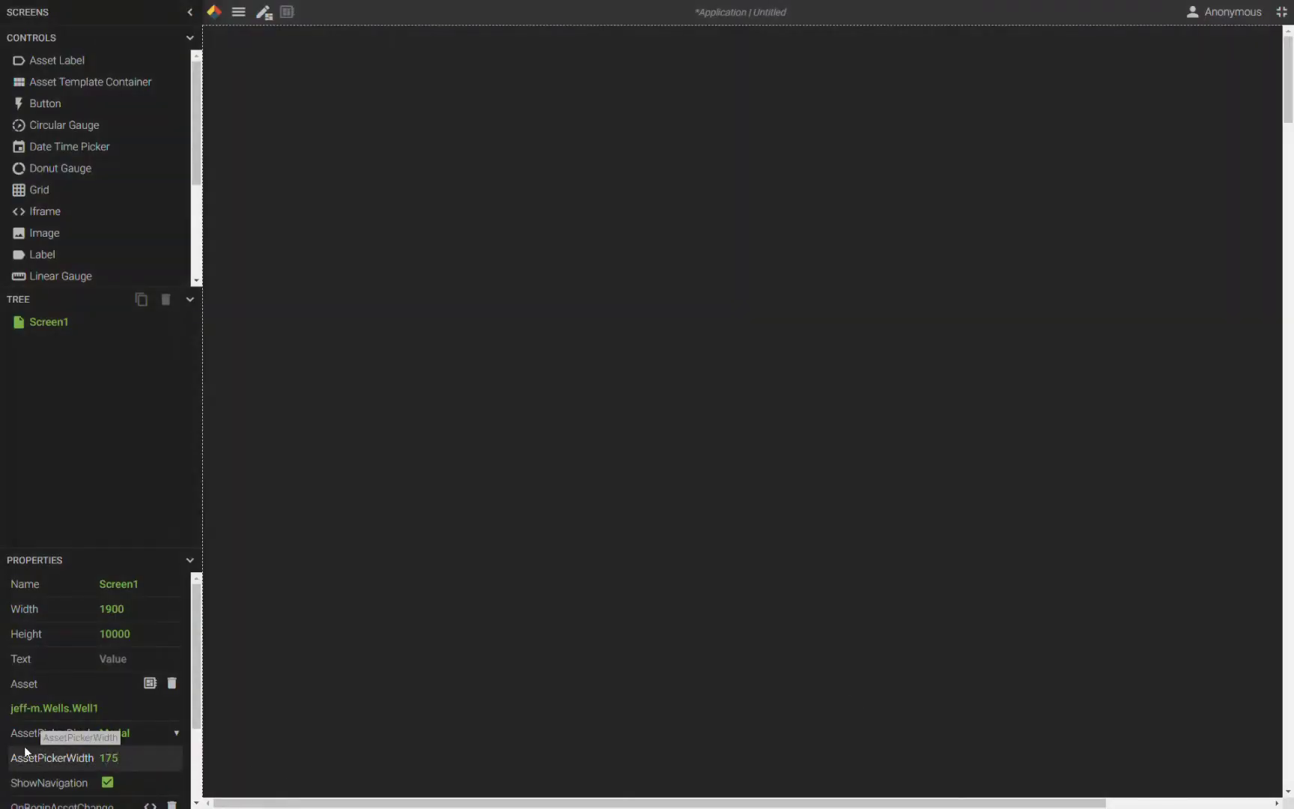
left_click(155, 738)
left_click(122, 695)
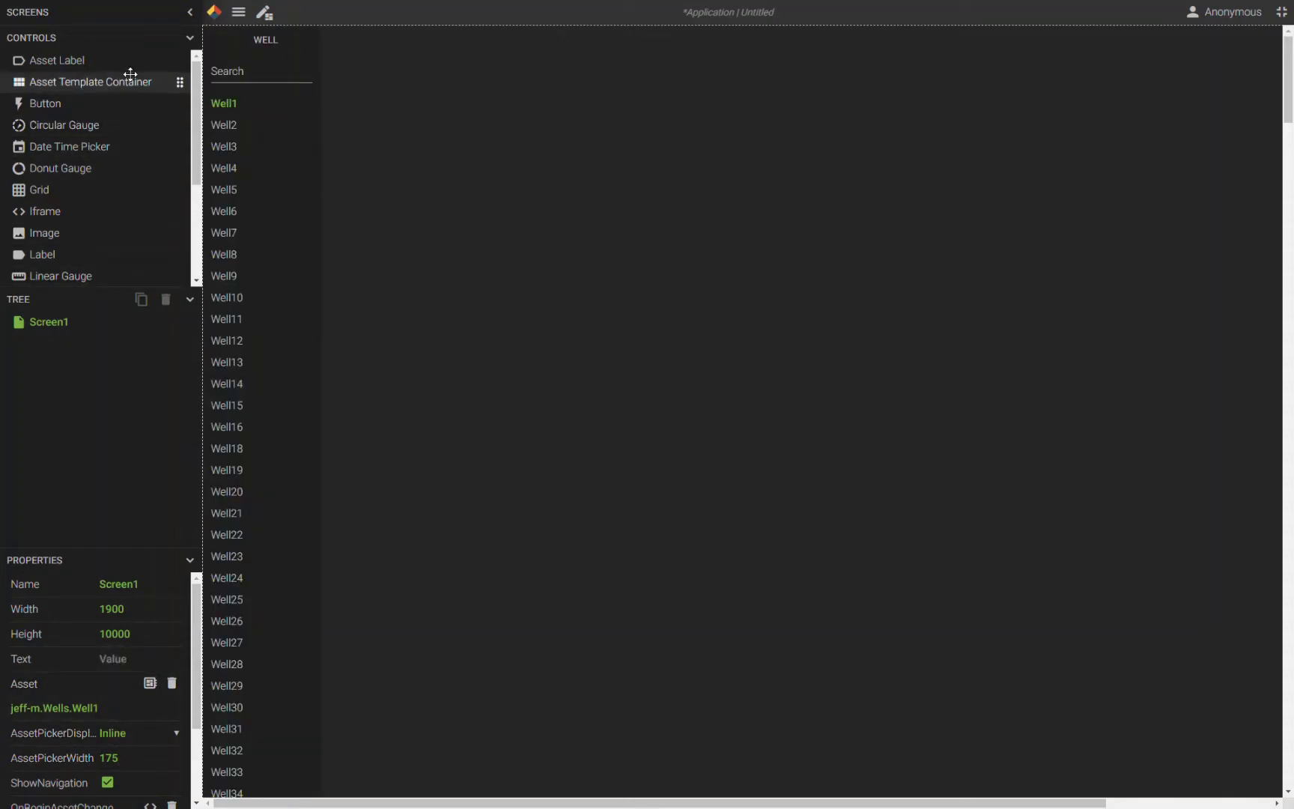
Add an asset template container beside the well list, with X 175, Y 0, width 1725 and height 10000.
left_click_drag(126, 81, 397, 84)
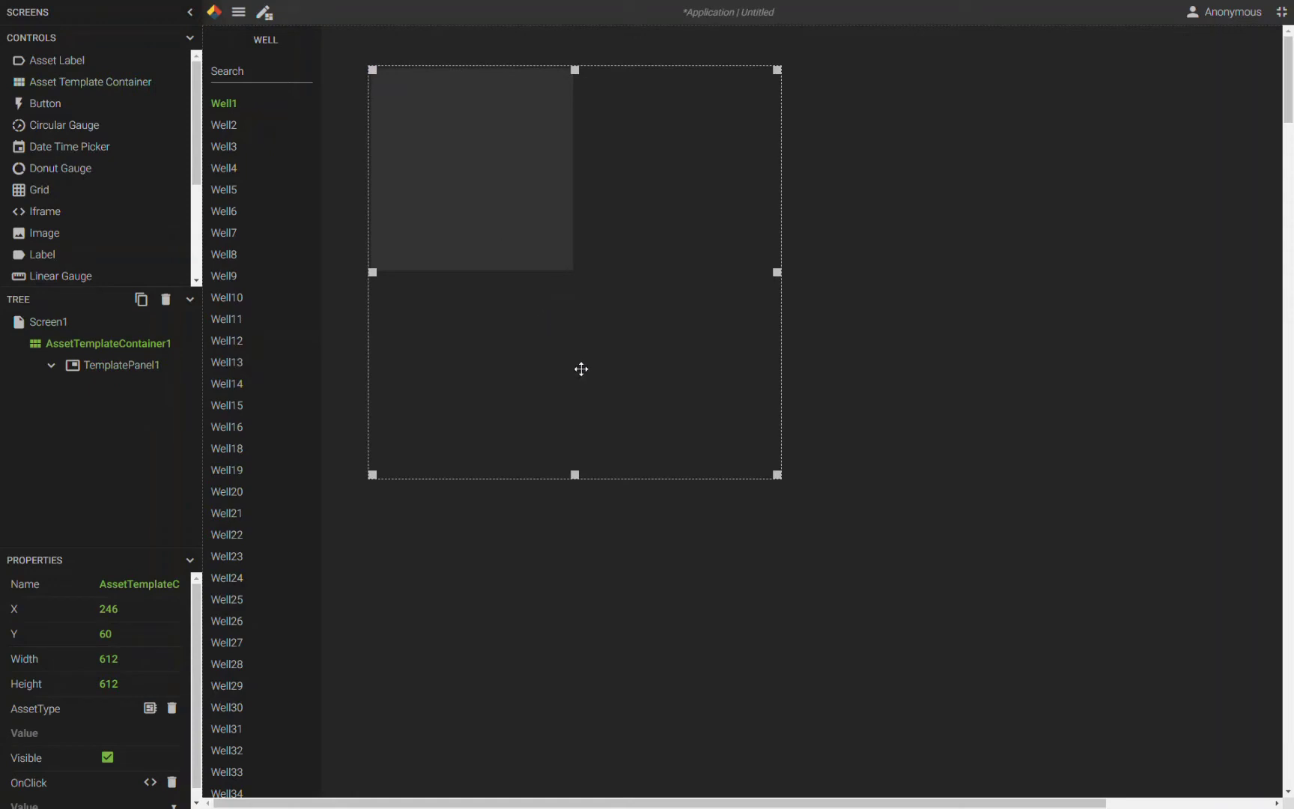
left_click_drag(580, 367, 535, 332)
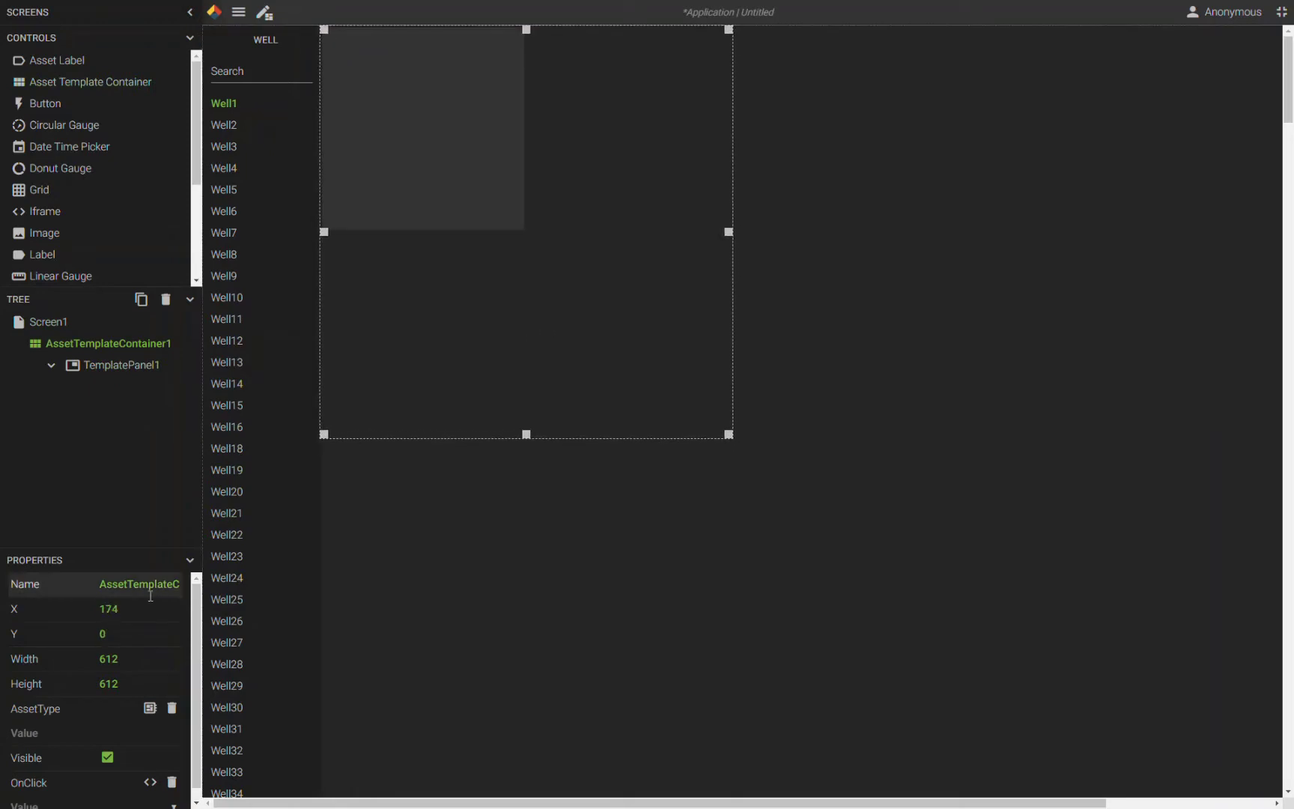
left_click(45, 615)
type("175")
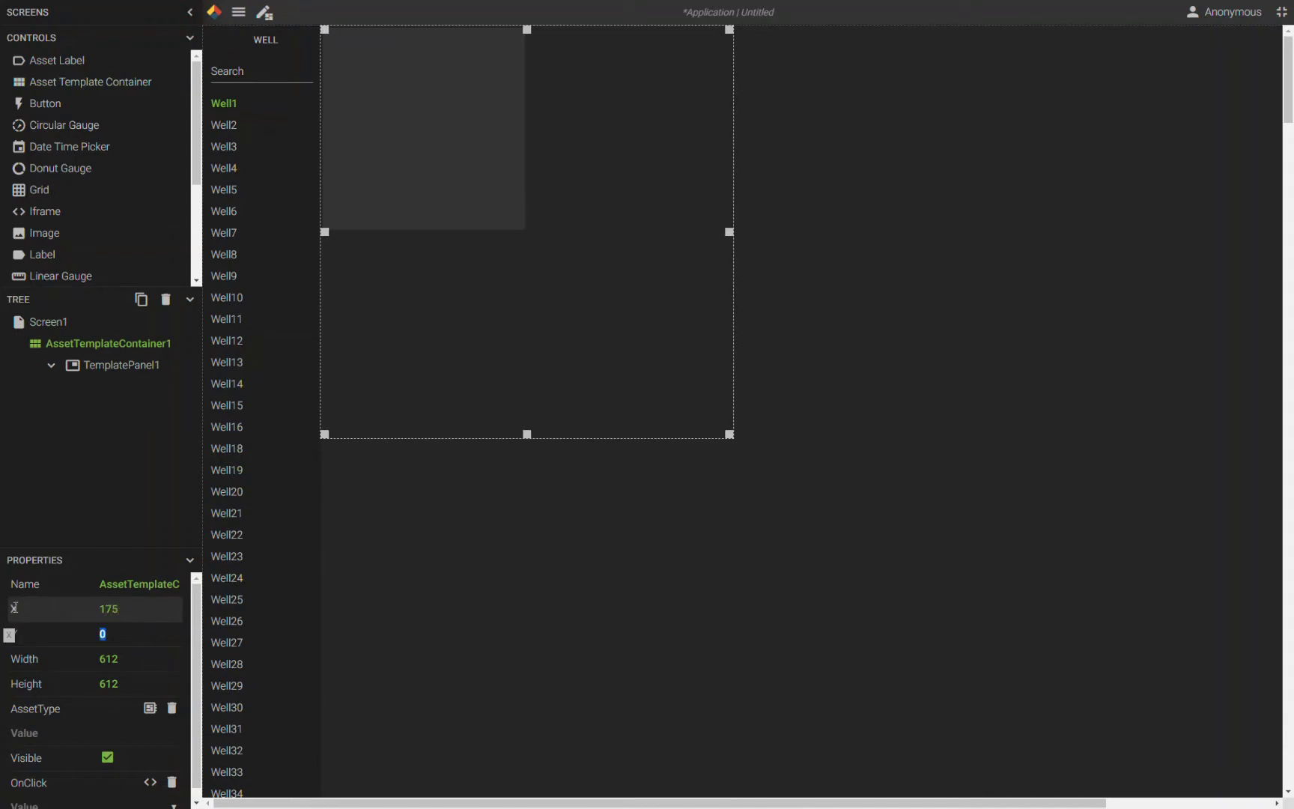
type("1725")
key("Tab")
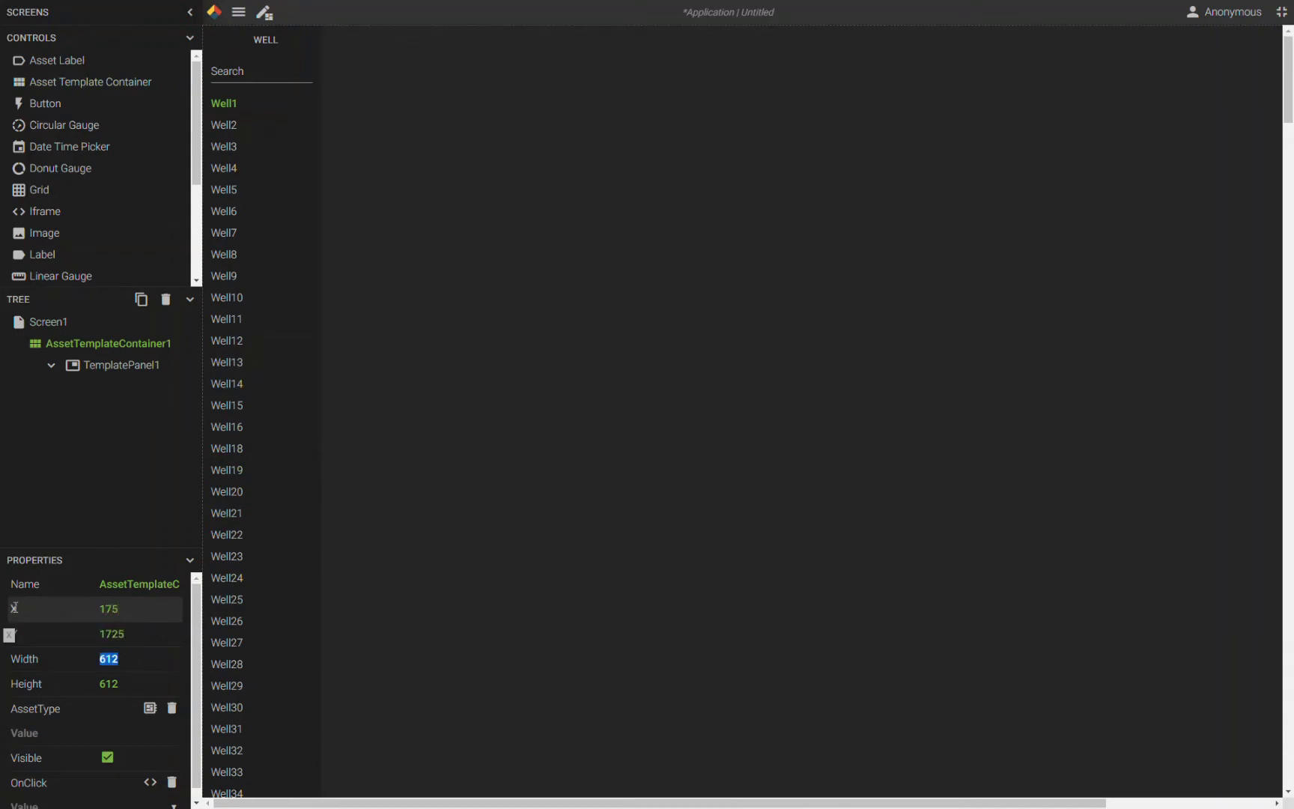
type("1725")
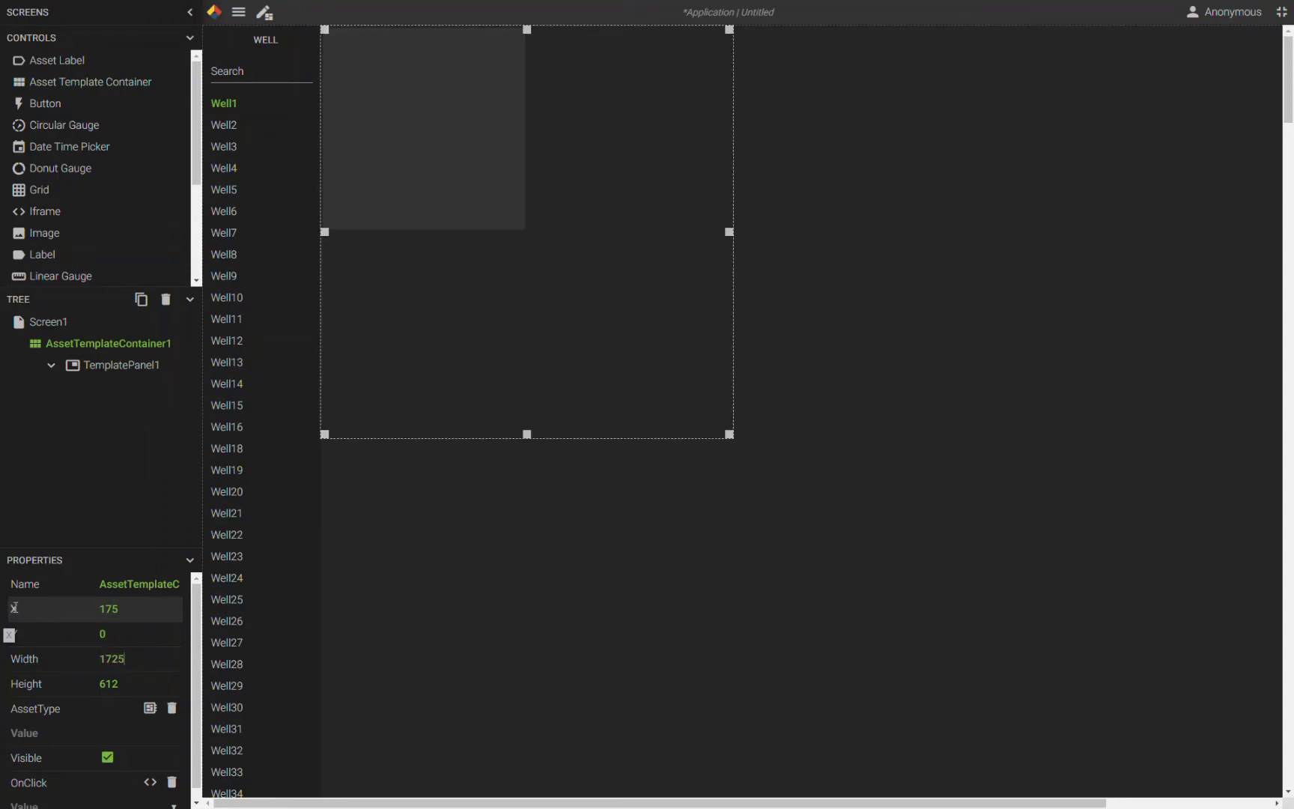
key("Tab")
type("10000")
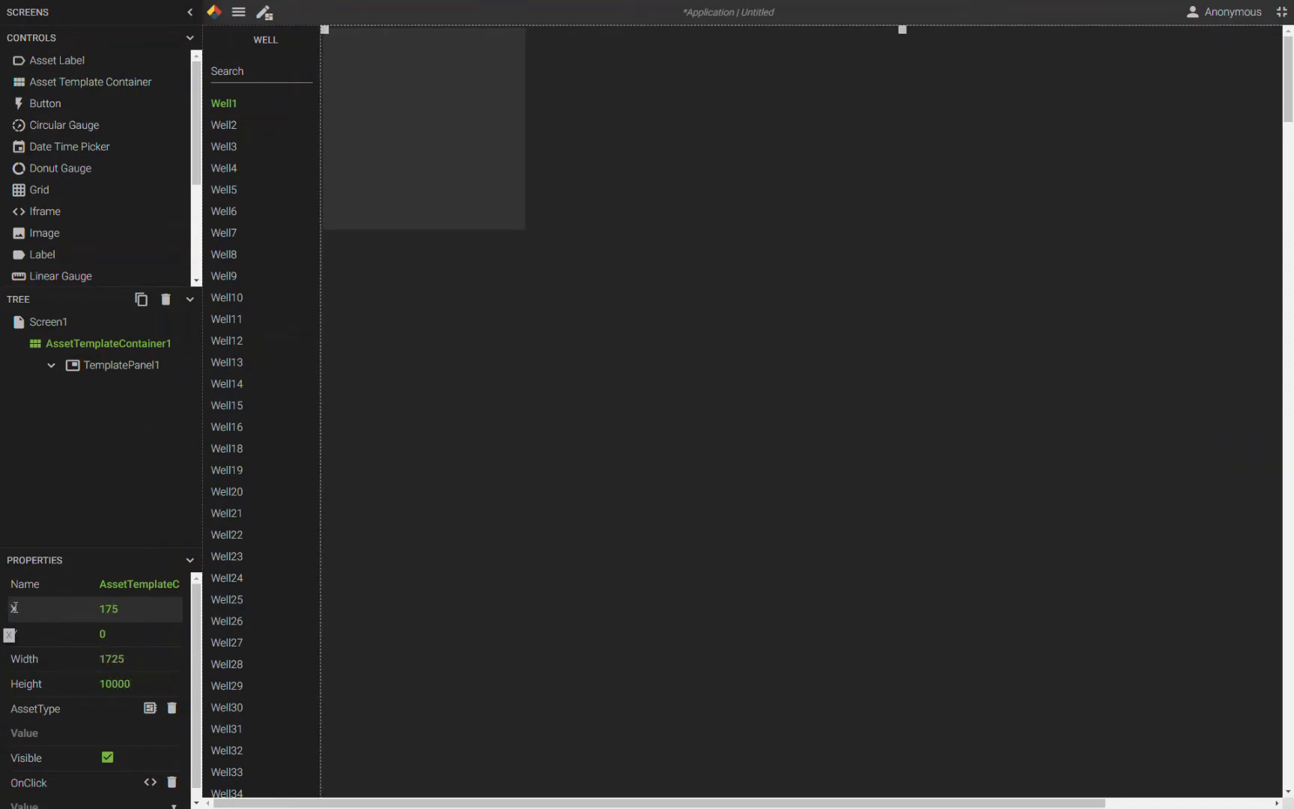
Resize the container's template panel to a width of 1725 and a height of 600.
left_click(410, 79)
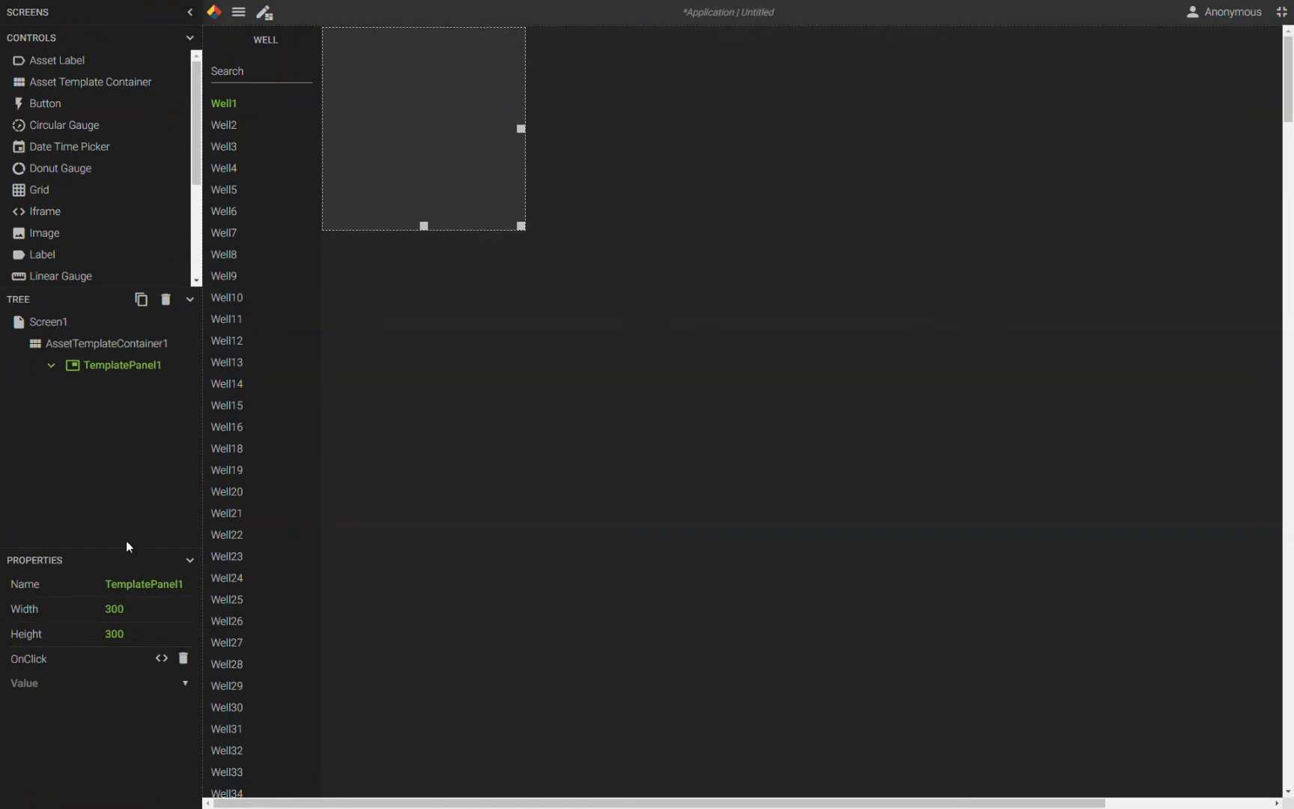
type("1725")
key("Tab")
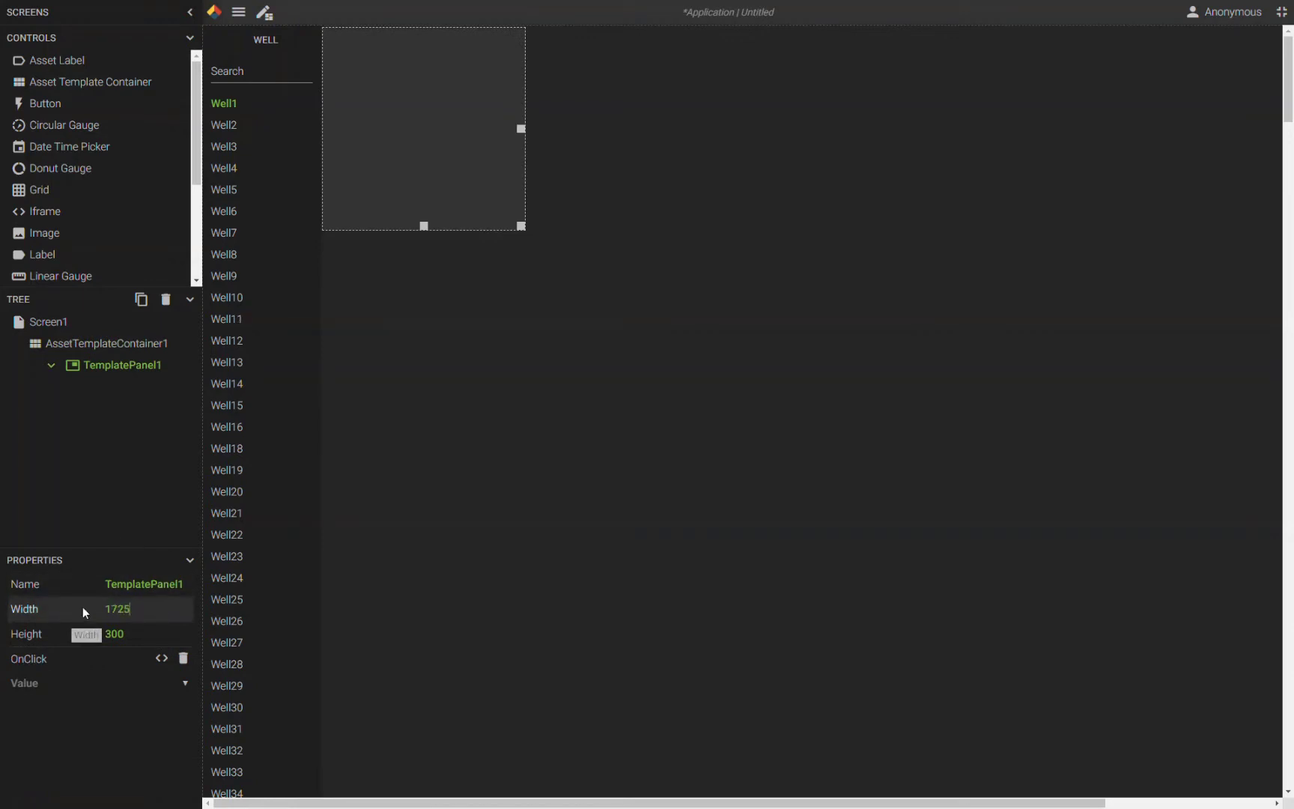
type("600")
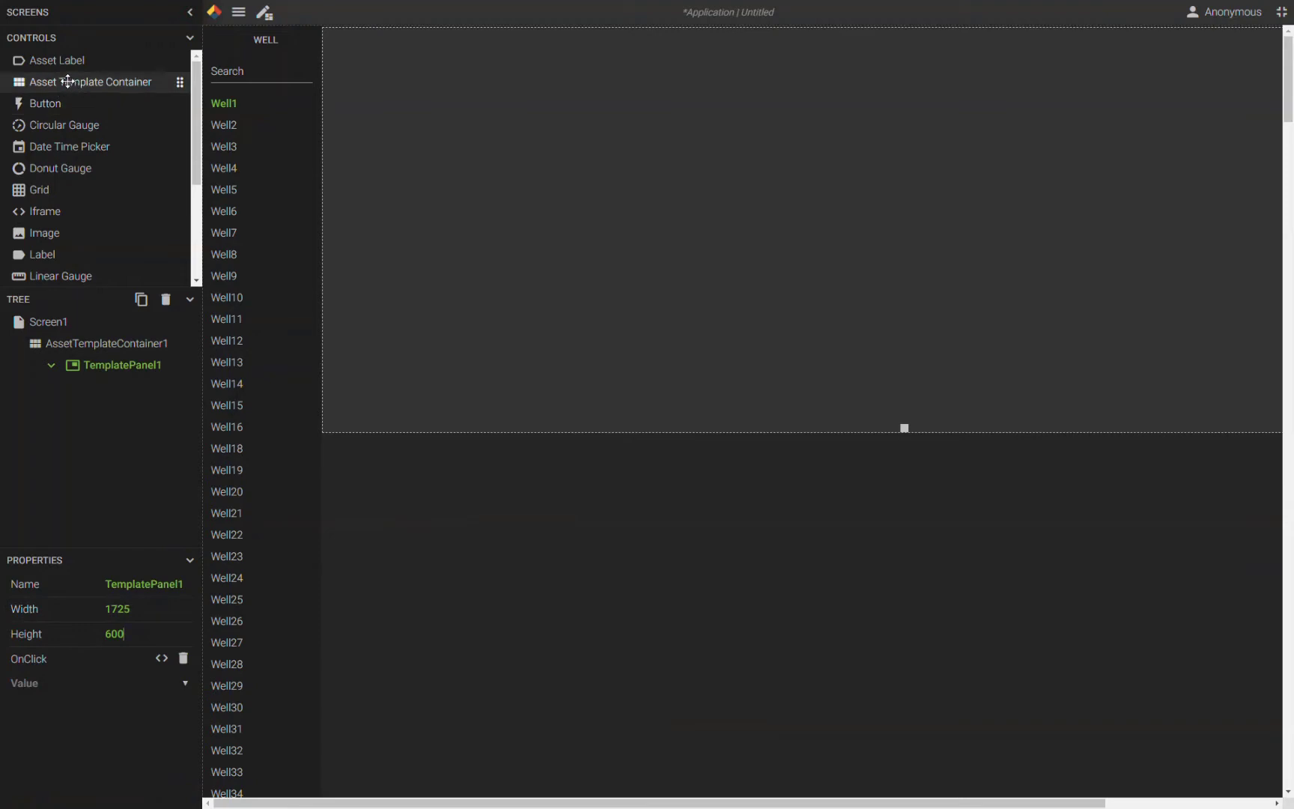
Set the asset template container's asset type to Well Pad.
mouse_move(53, 56)
left_mouse_down()
mouse_move(390, 57)
mouse_move(262, 102)
mouse_move(68, 63)
left_mouse_up()
left_click(533, 210)
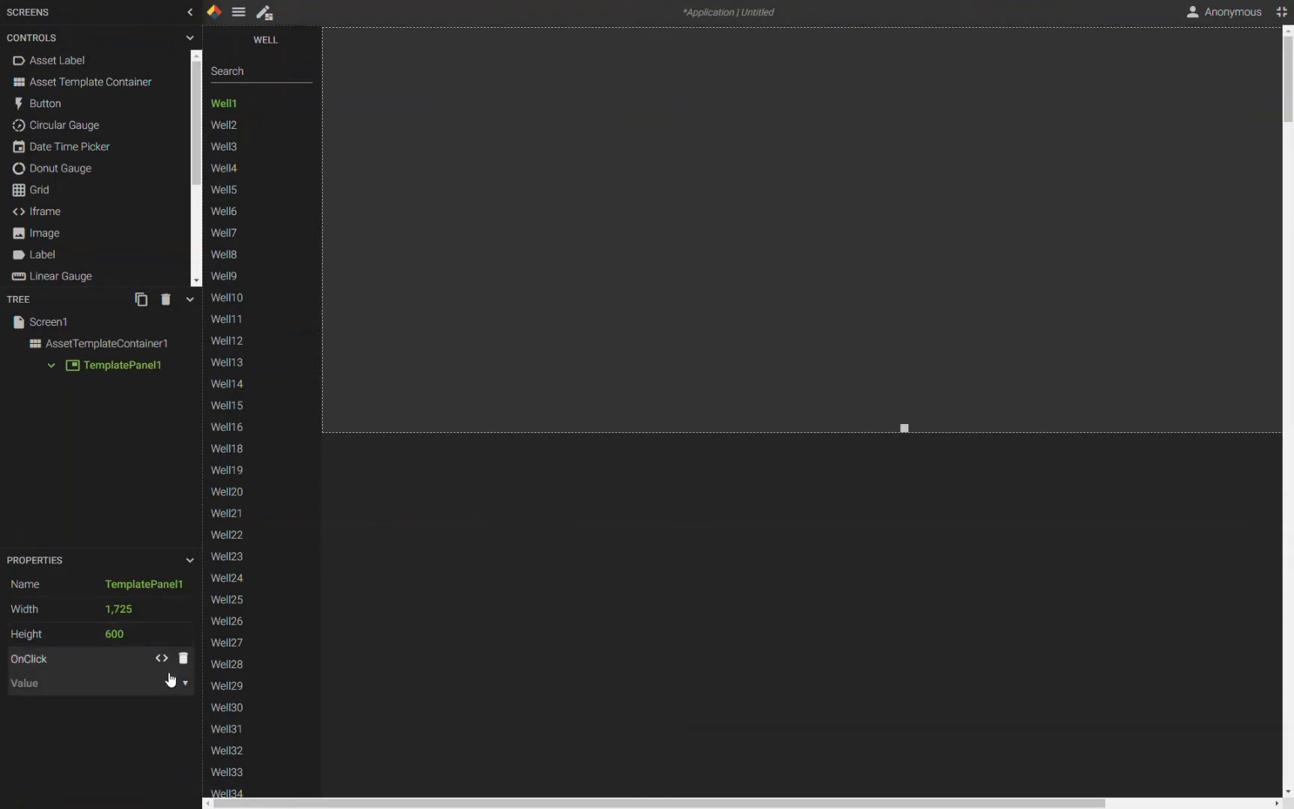
left_click(436, 552)
left_click(150, 708)
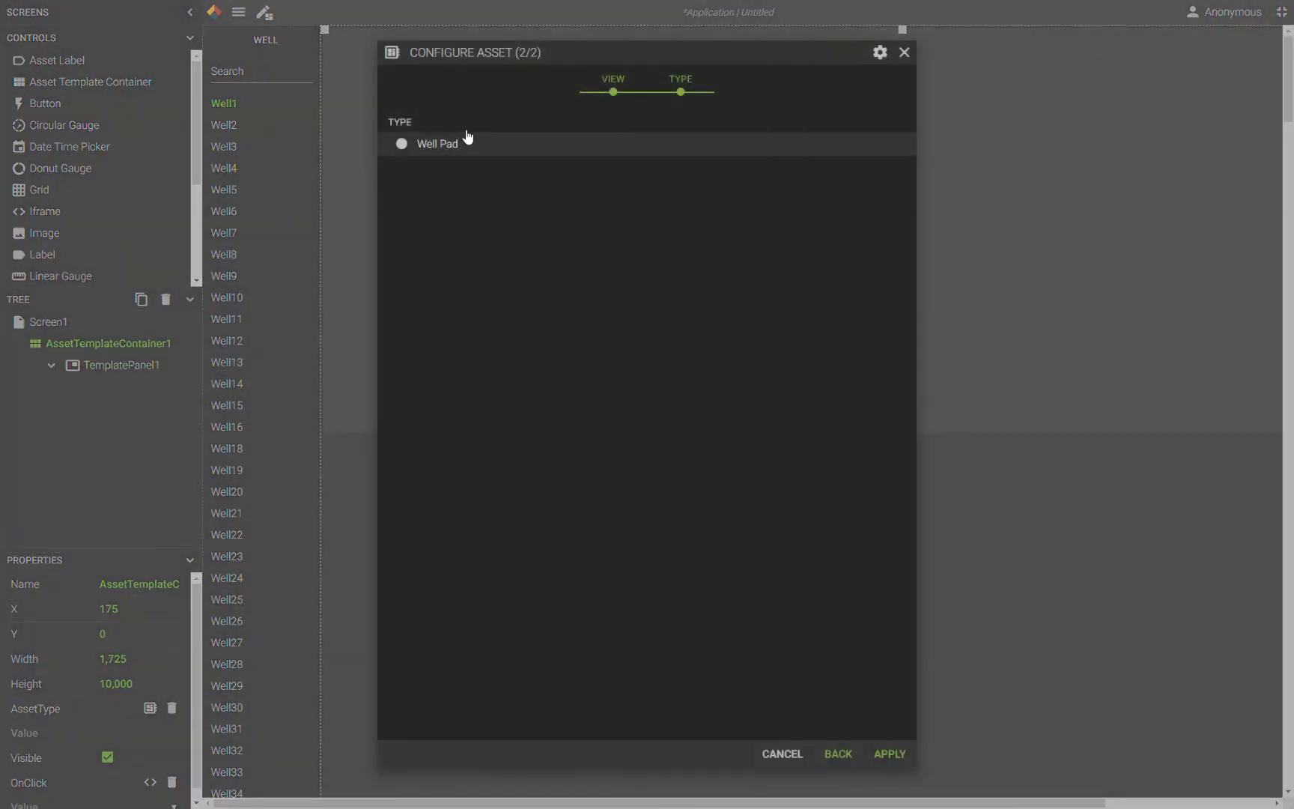
left_click(463, 135)
left_click(882, 761)
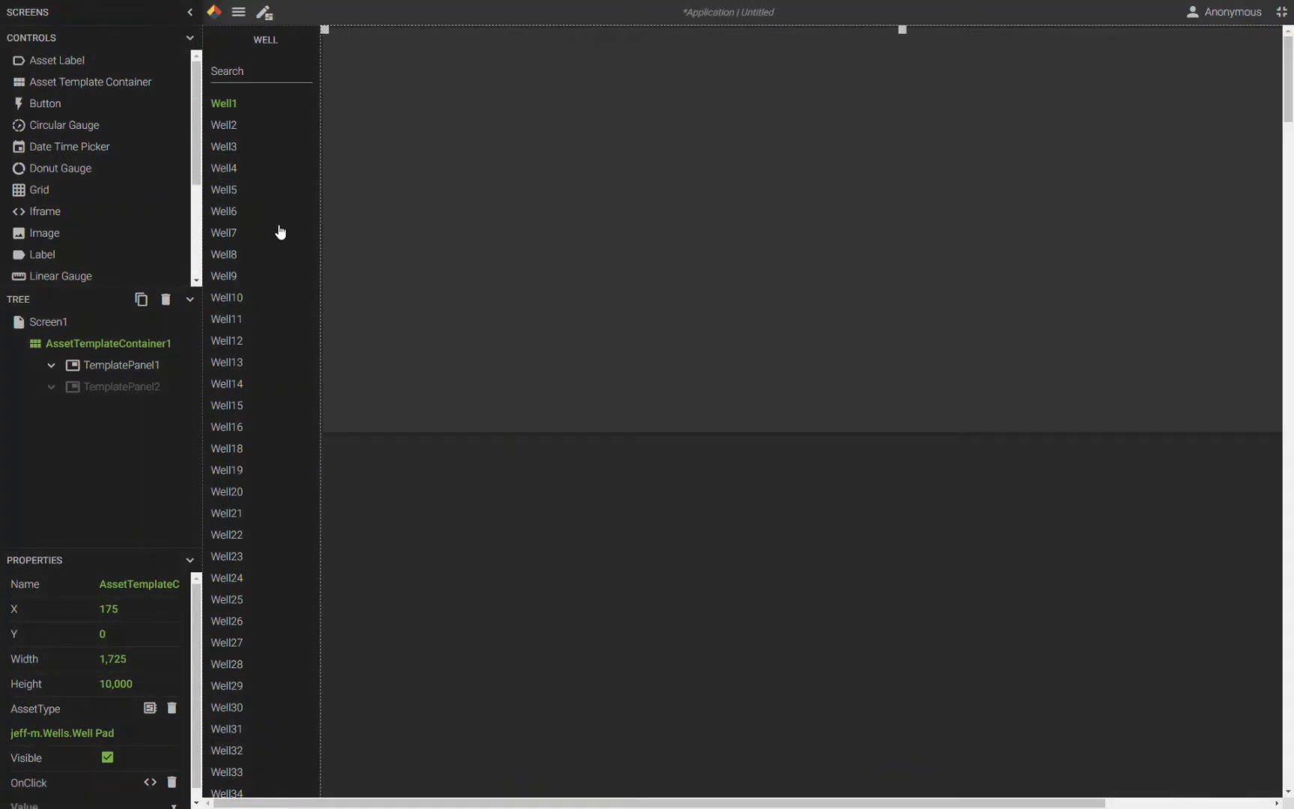
Add an asset label in the template panel's upper-left corner, with Large text and a width of 180.
left_click_drag(63, 64, 360, 49)
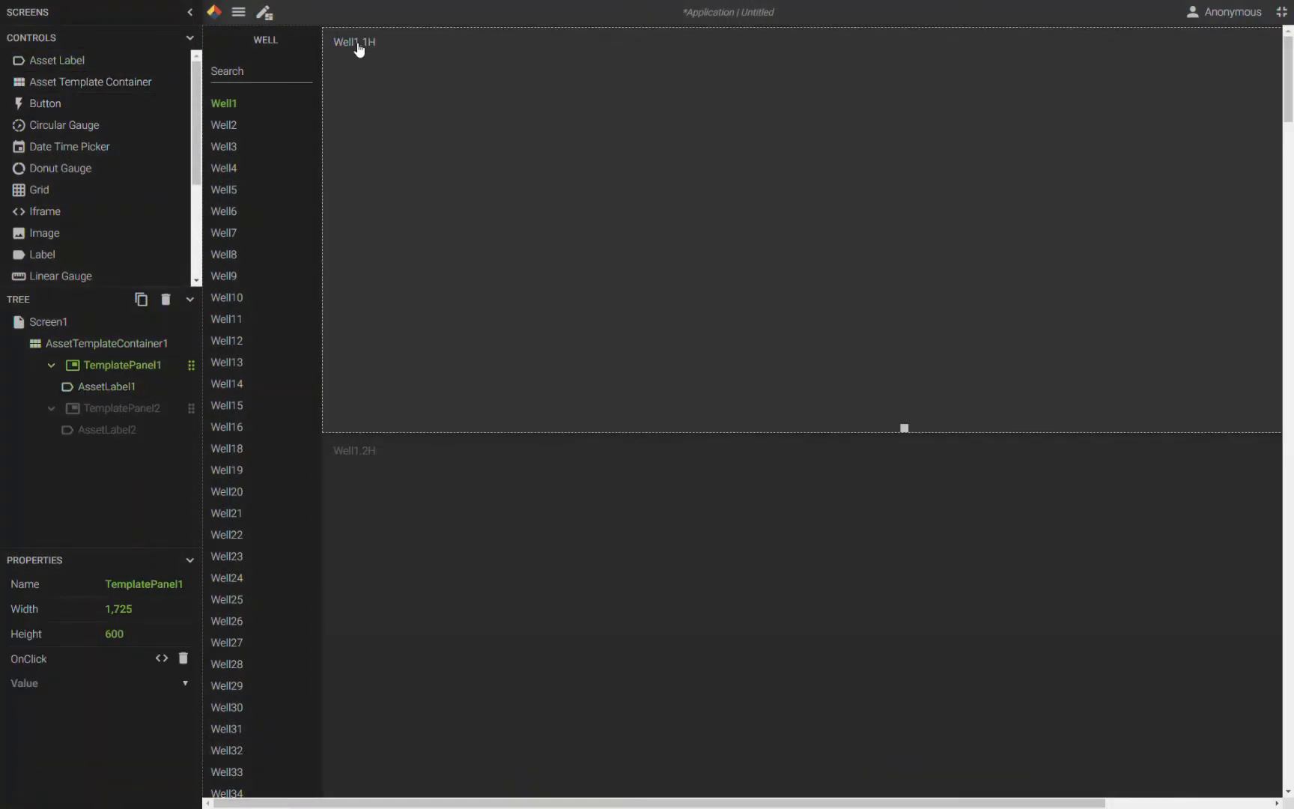
left_click(357, 42)
left_click(146, 693)
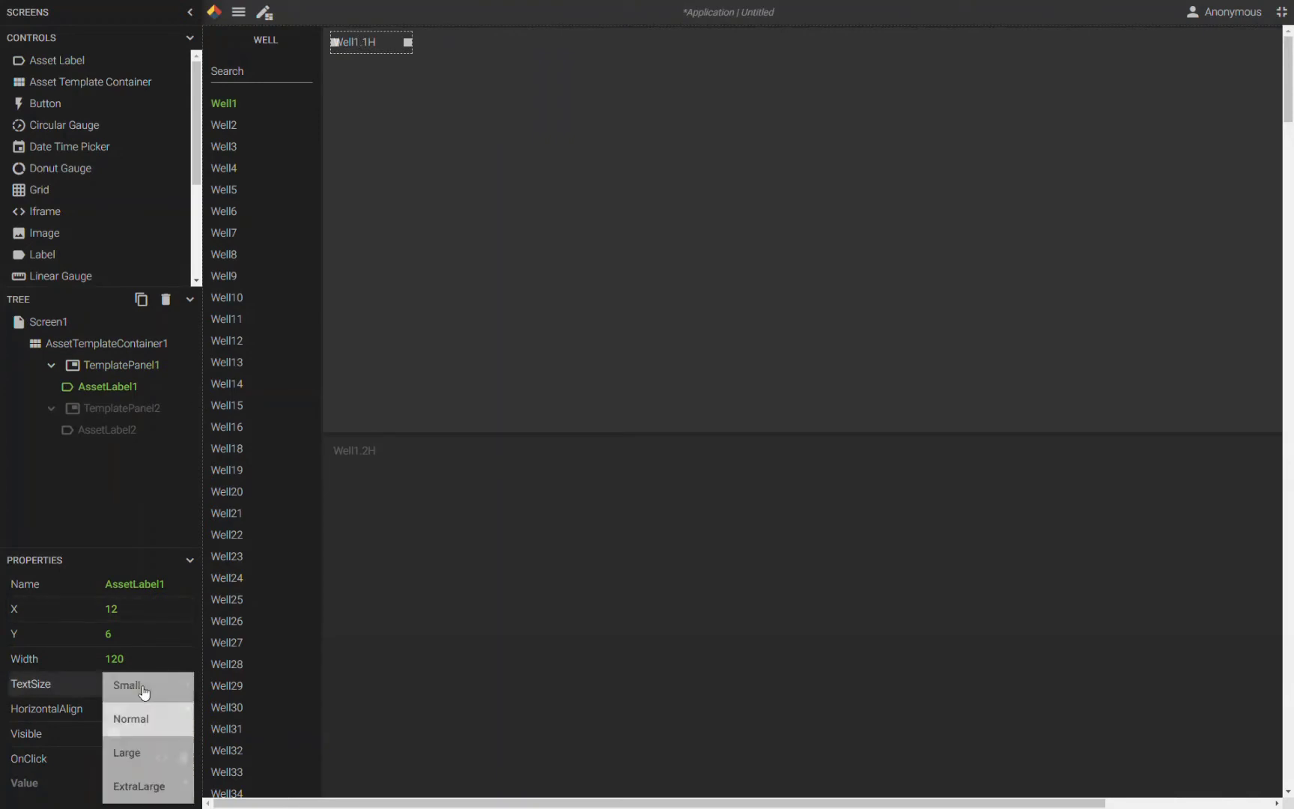
left_click(135, 760)
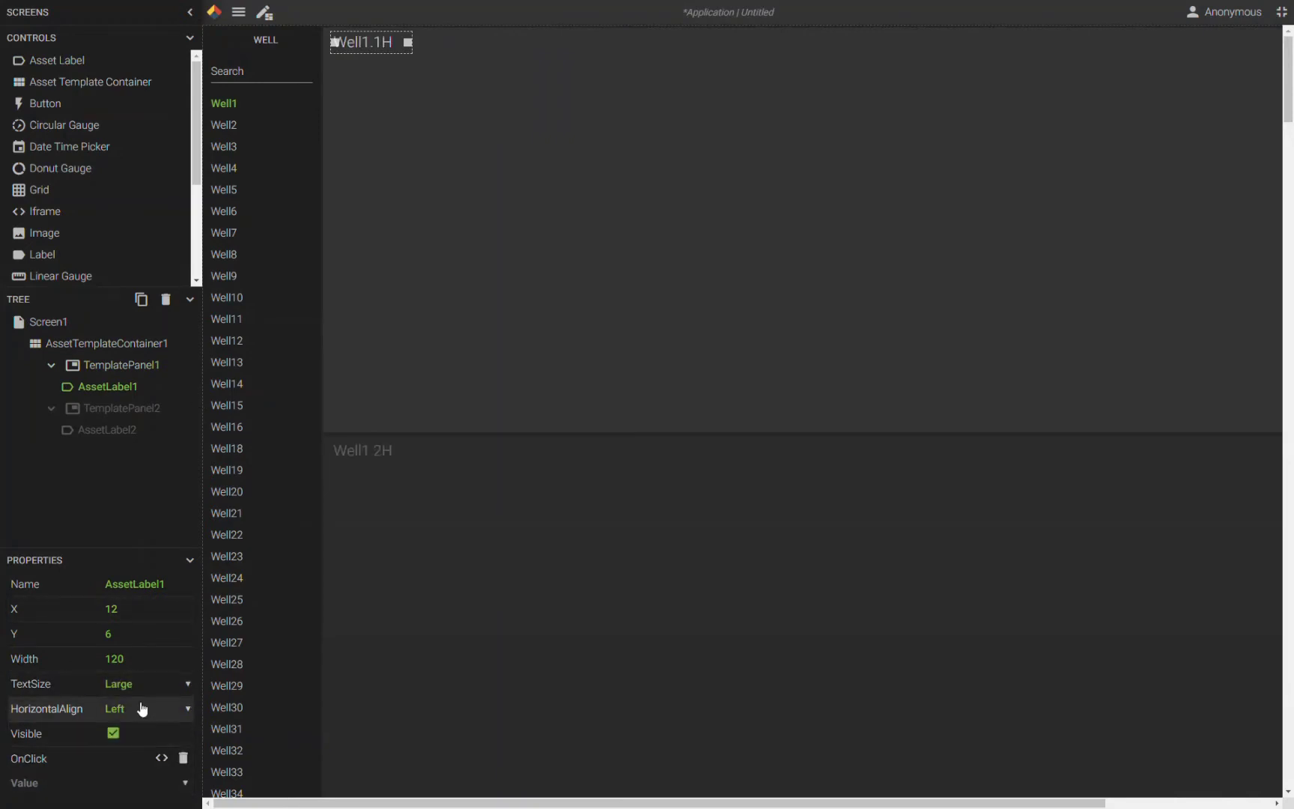
left_click(65, 662)
type("180")
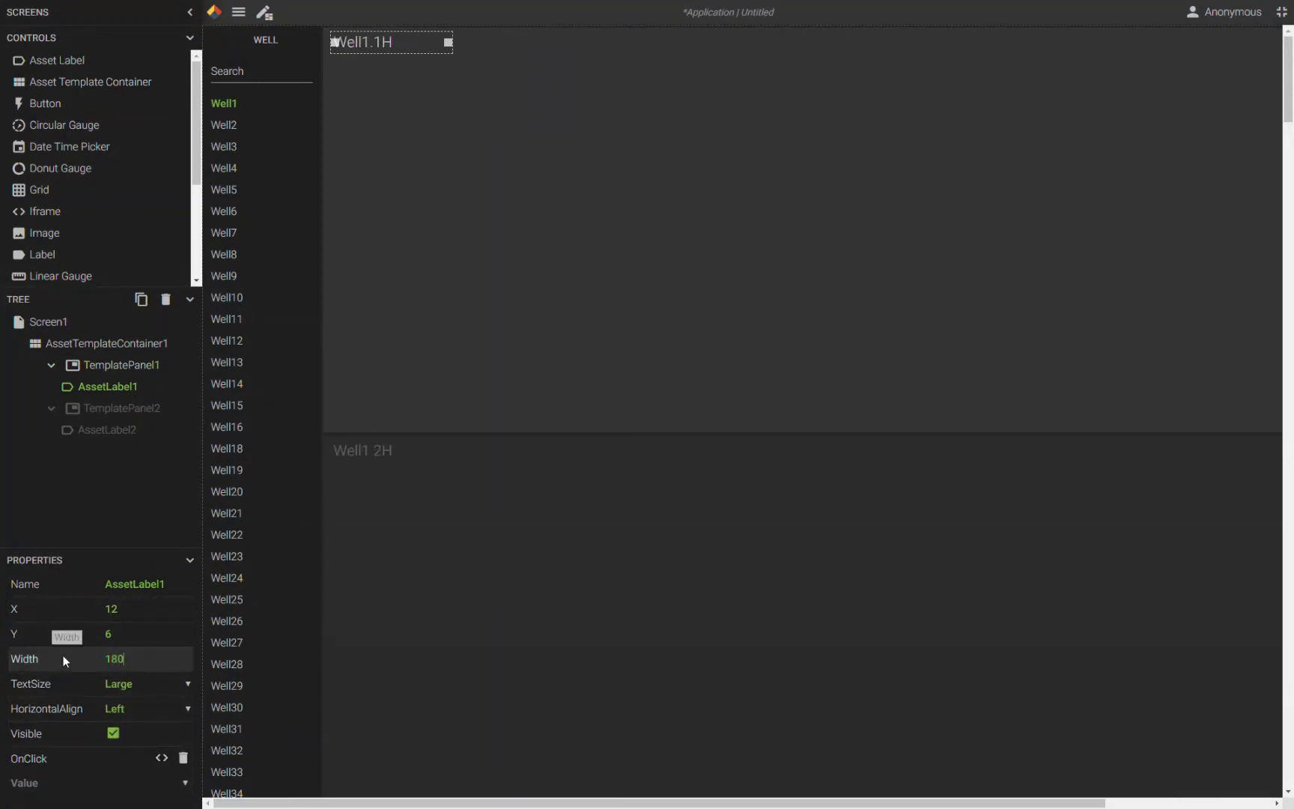
left_click(596, 176)
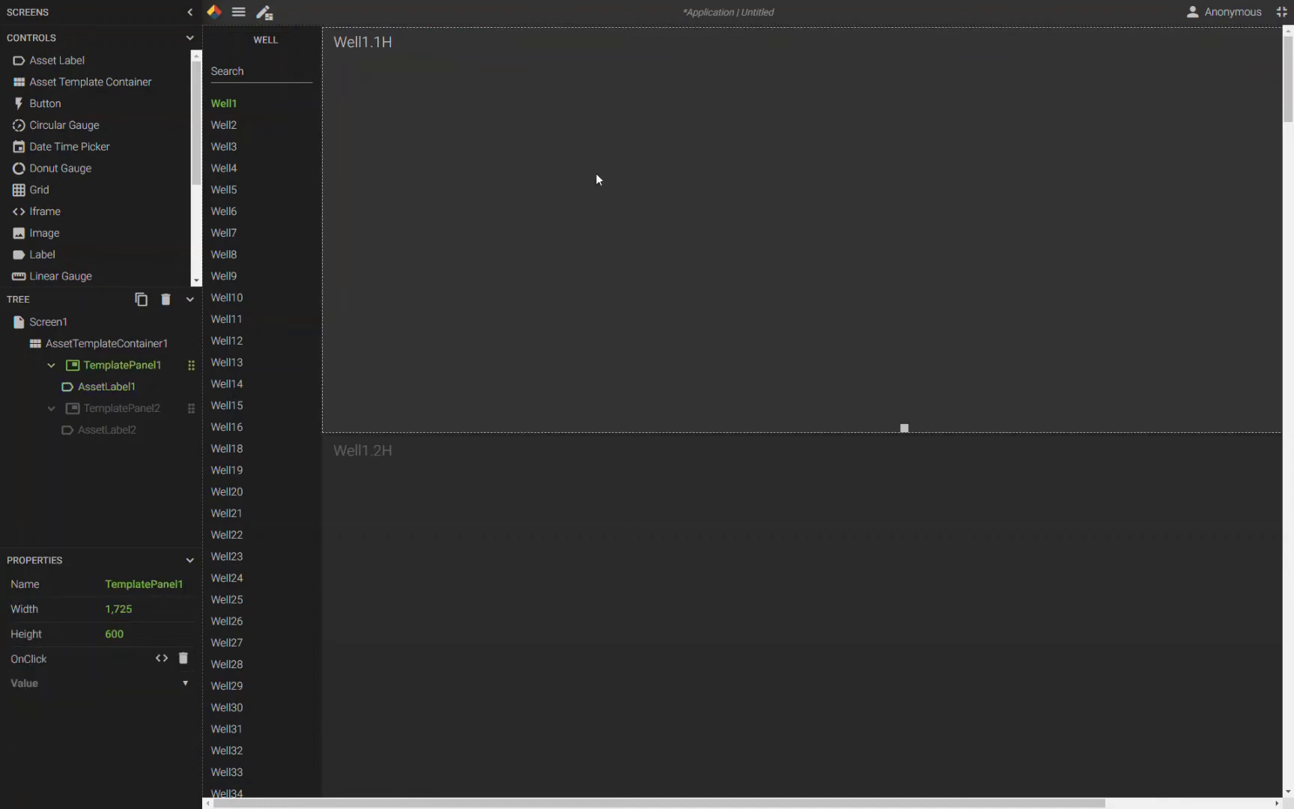
Add a trend graph along the template panel's top edge, with X 400, Y 0 and a width of 1325.
scroll(68, 105, "down", 3)
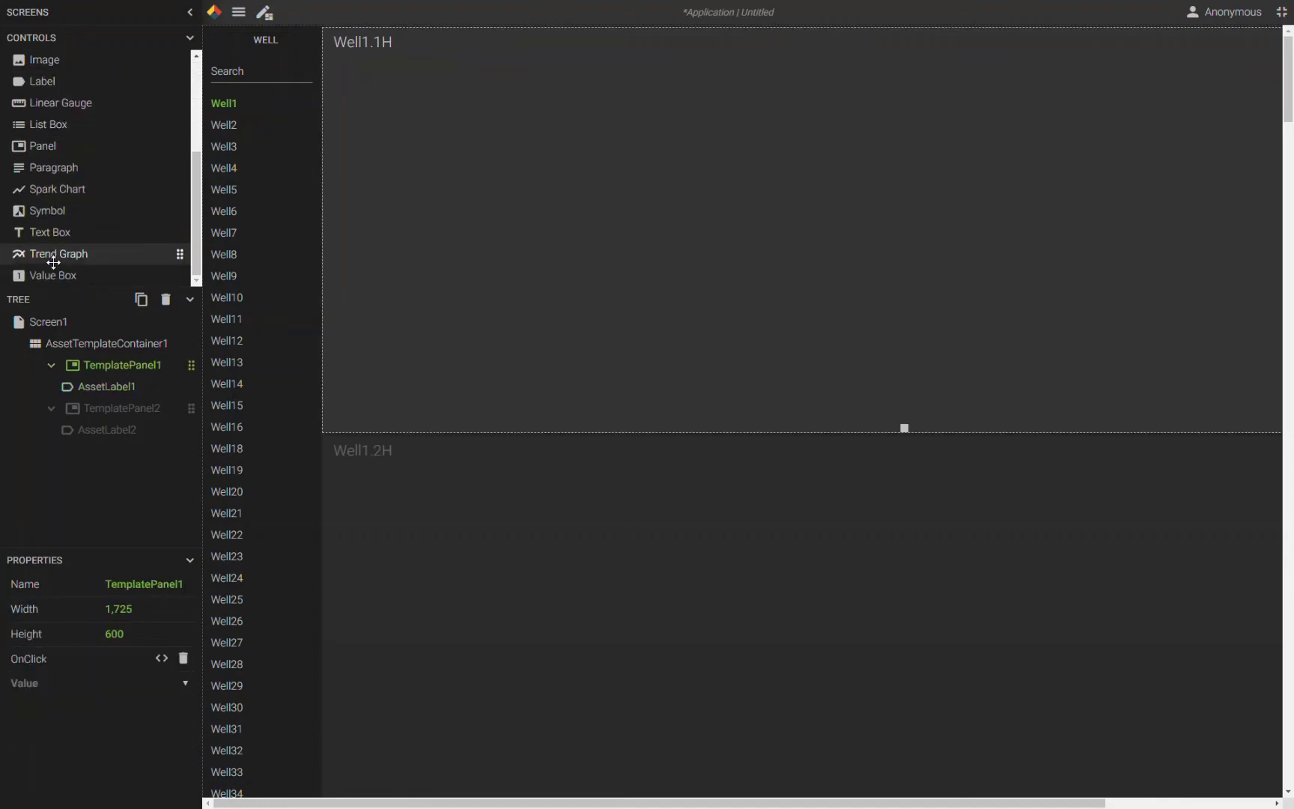
left_click_drag(49, 254, 808, 188)
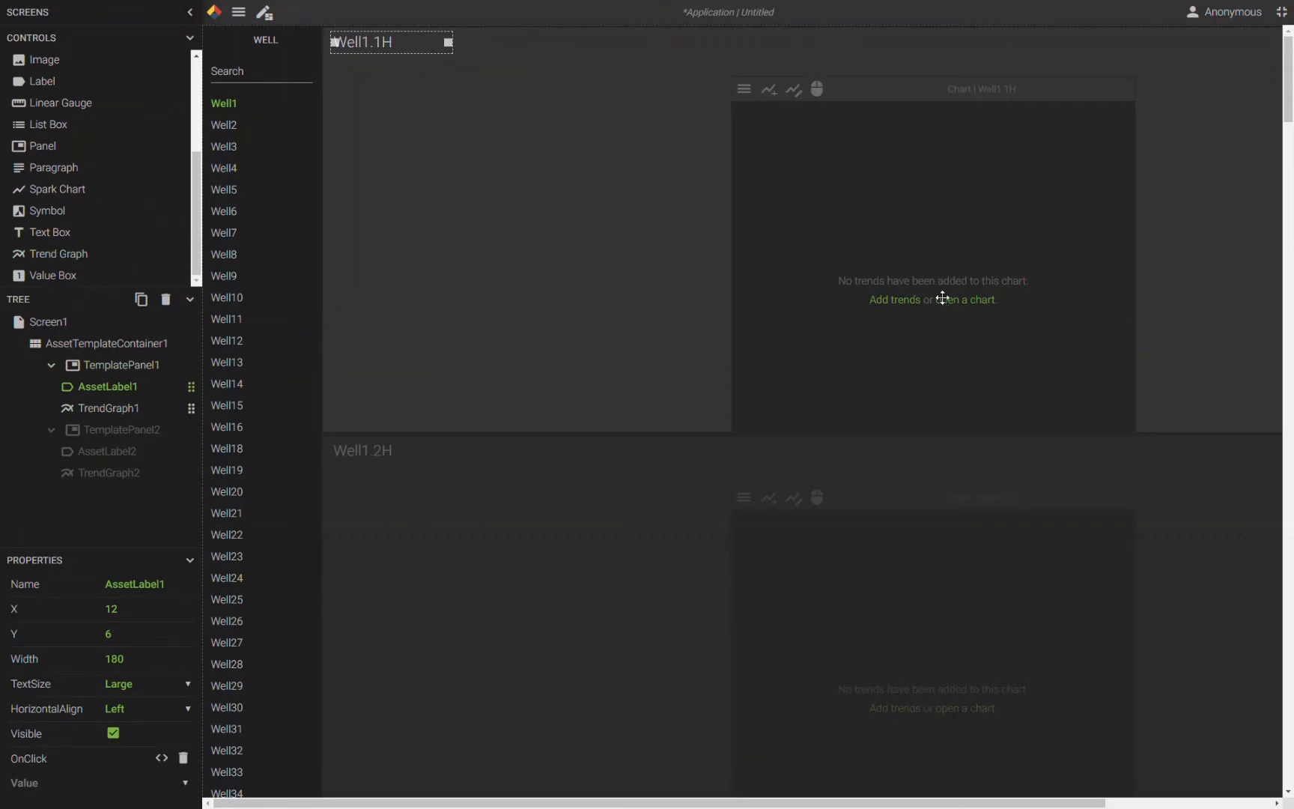
left_click_drag(936, 298, 797, 242)
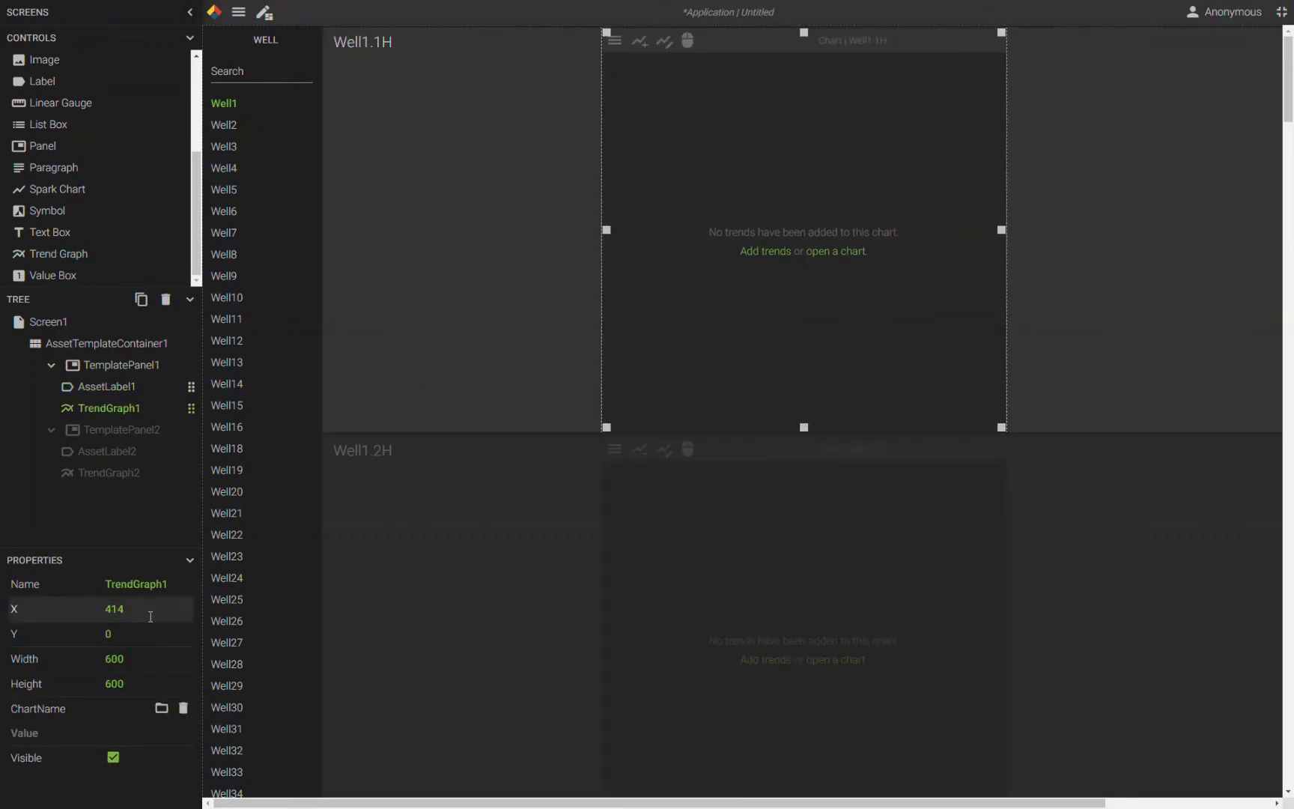
left_click(21, 609)
type("400")
key("Tab")
key("Tab")
type("1325")
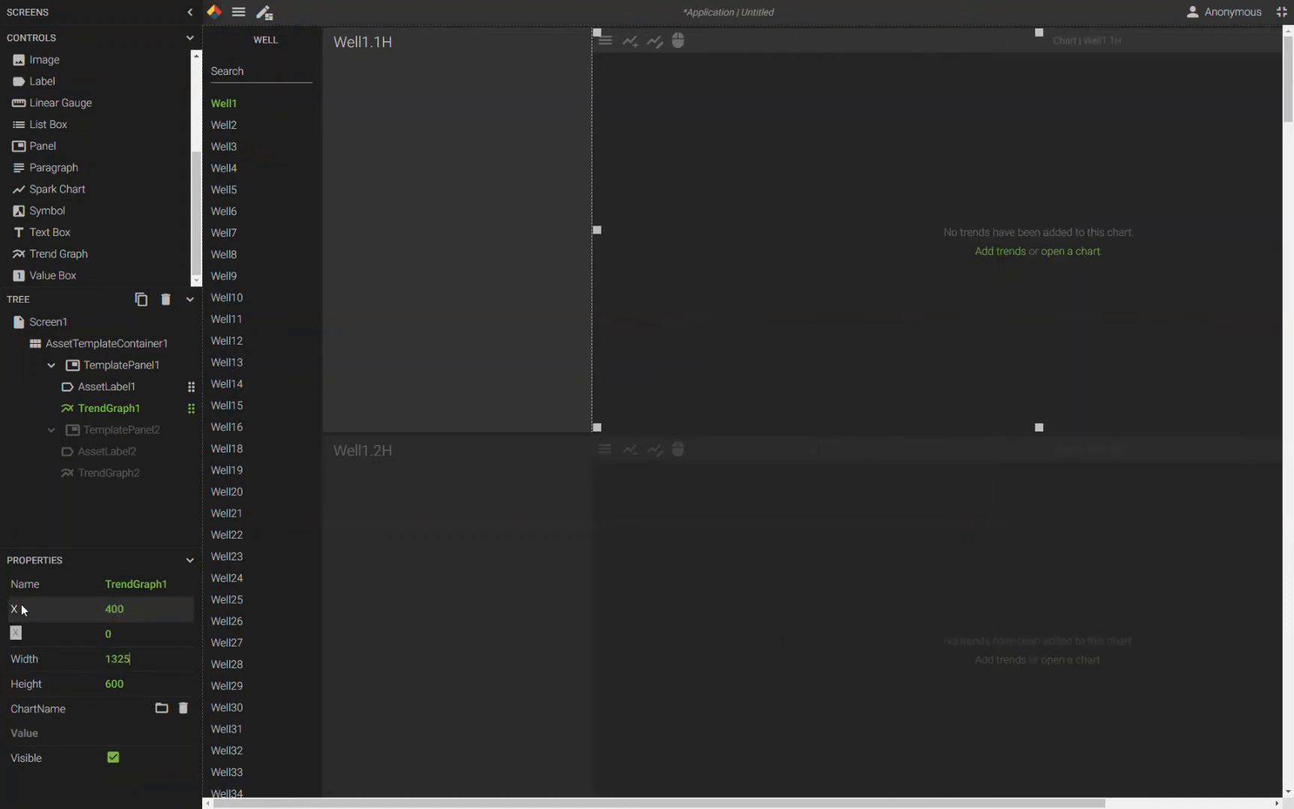
left_click_drag(747, 804, 517, 804)
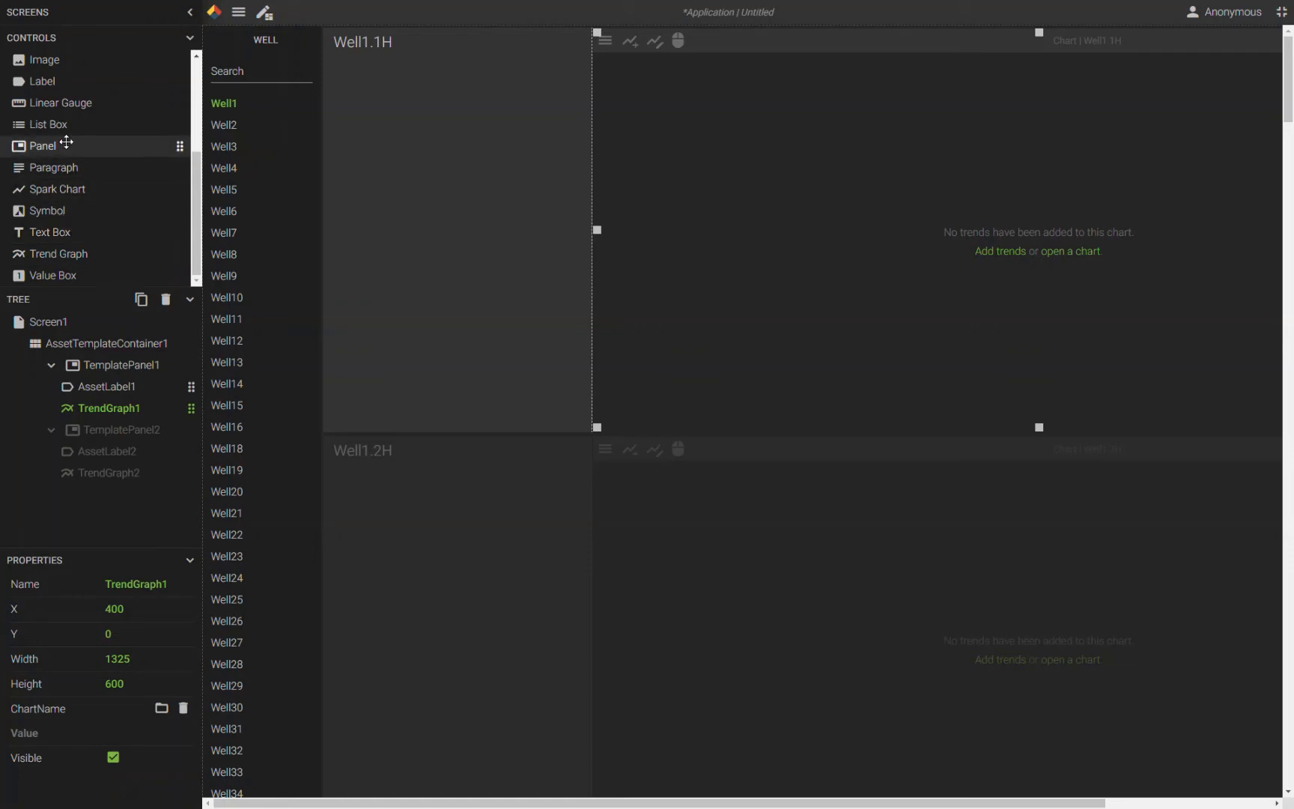
Add a grid below the asset label and enlarge it to about 378 wide by 426 high.
scroll(67, 146, "up", 3)
left_click_drag(58, 152, 361, 101)
mouse_move(416, 203)
left_mouse_down()
mouse_move(436, 194)
mouse_move(426, 188)
left_mouse_up()
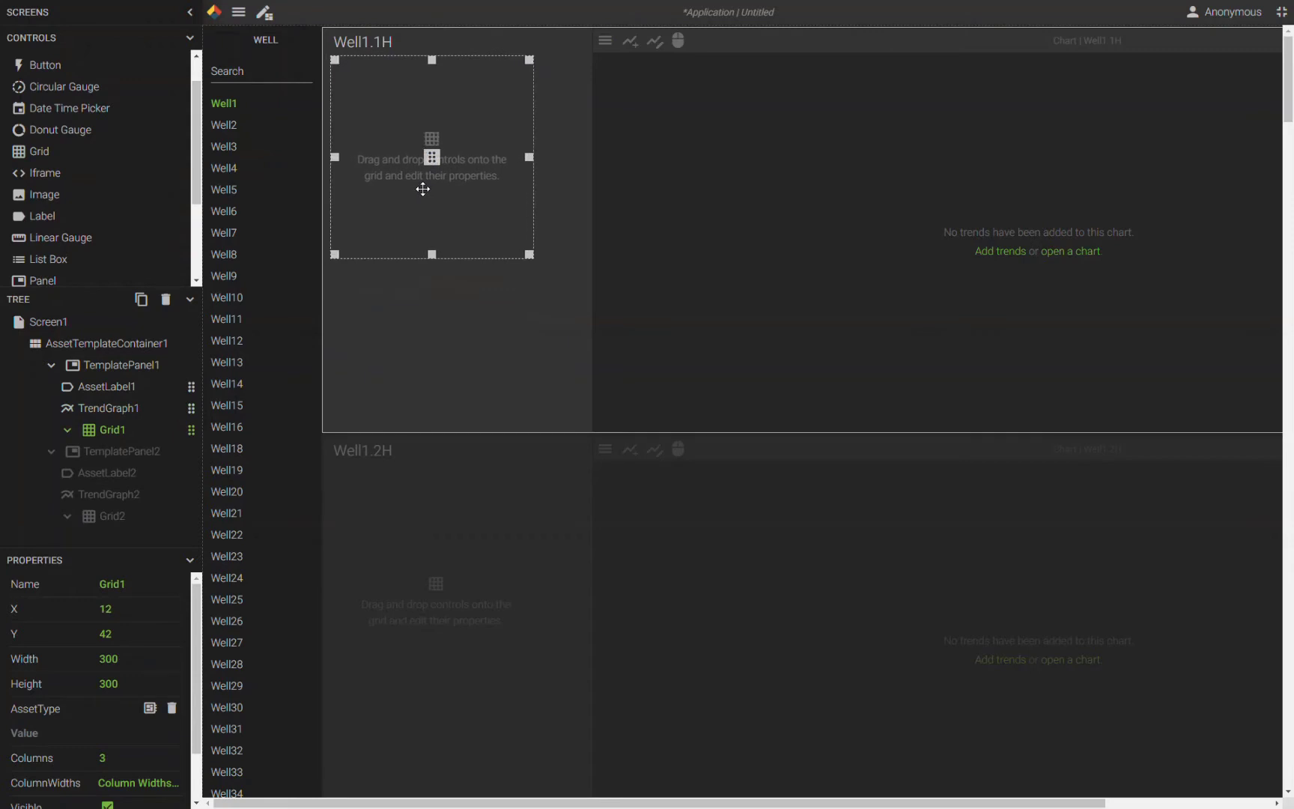
left_click_drag(530, 255, 587, 348)
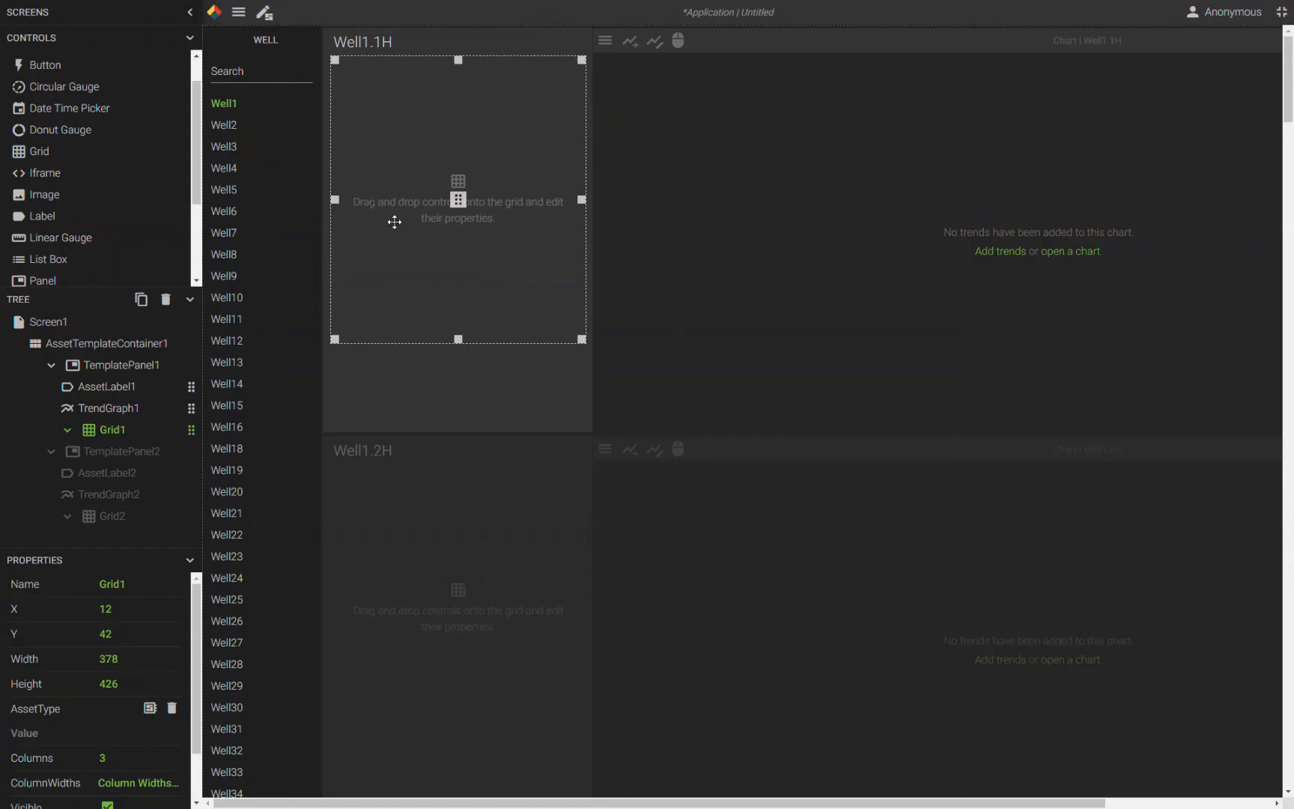
Place a label in the grid and duplicate it to fill all three columns of the first row.
scroll(84, 195, "down", 1)
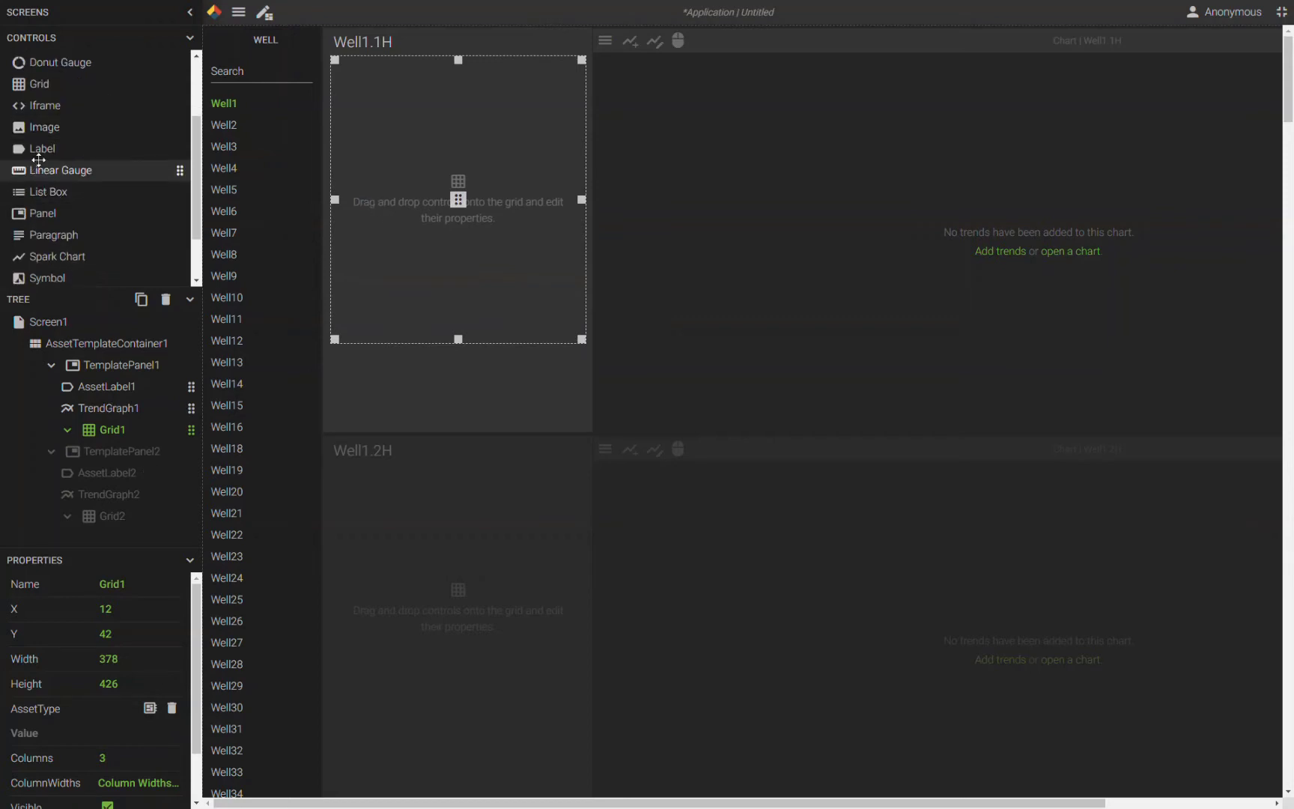
left_click(39, 148)
left_click_drag(39, 147, 377, 118)
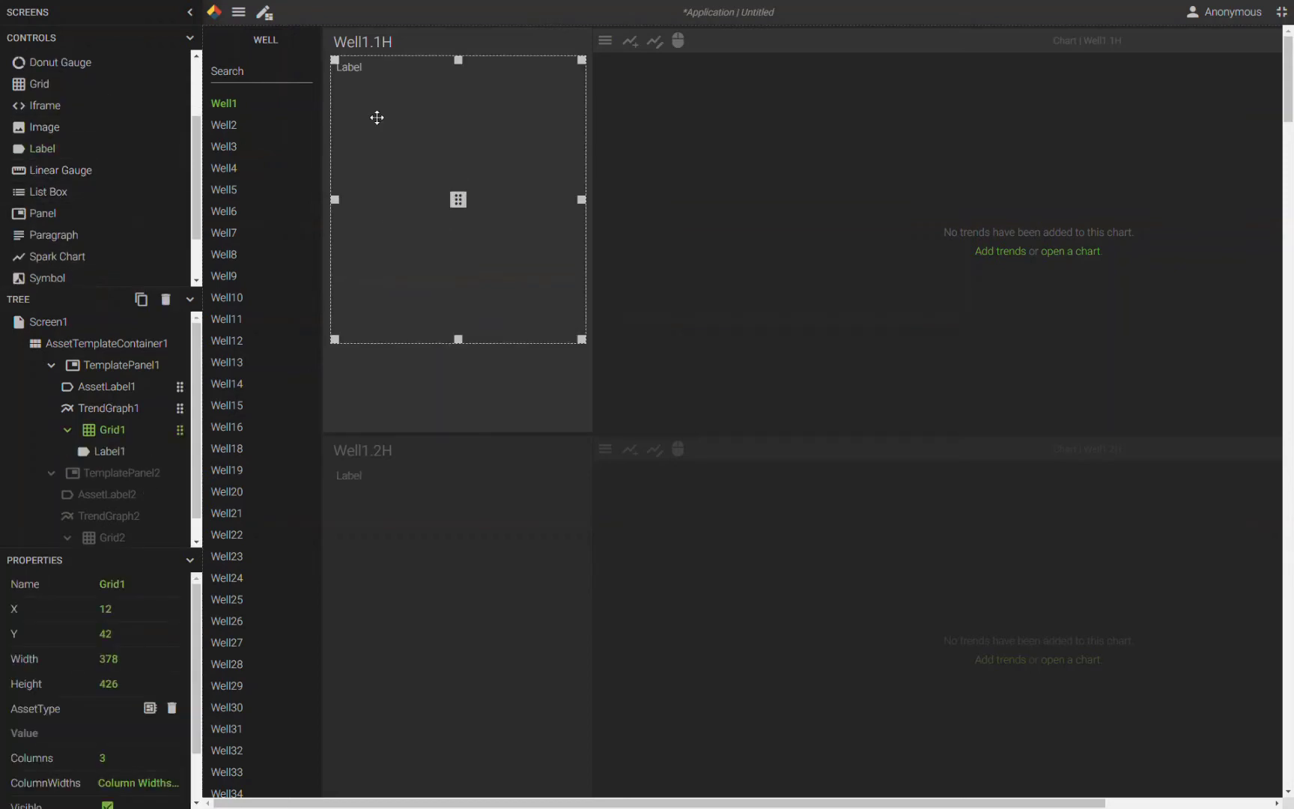
left_click(362, 67)
key("ctrl+v")
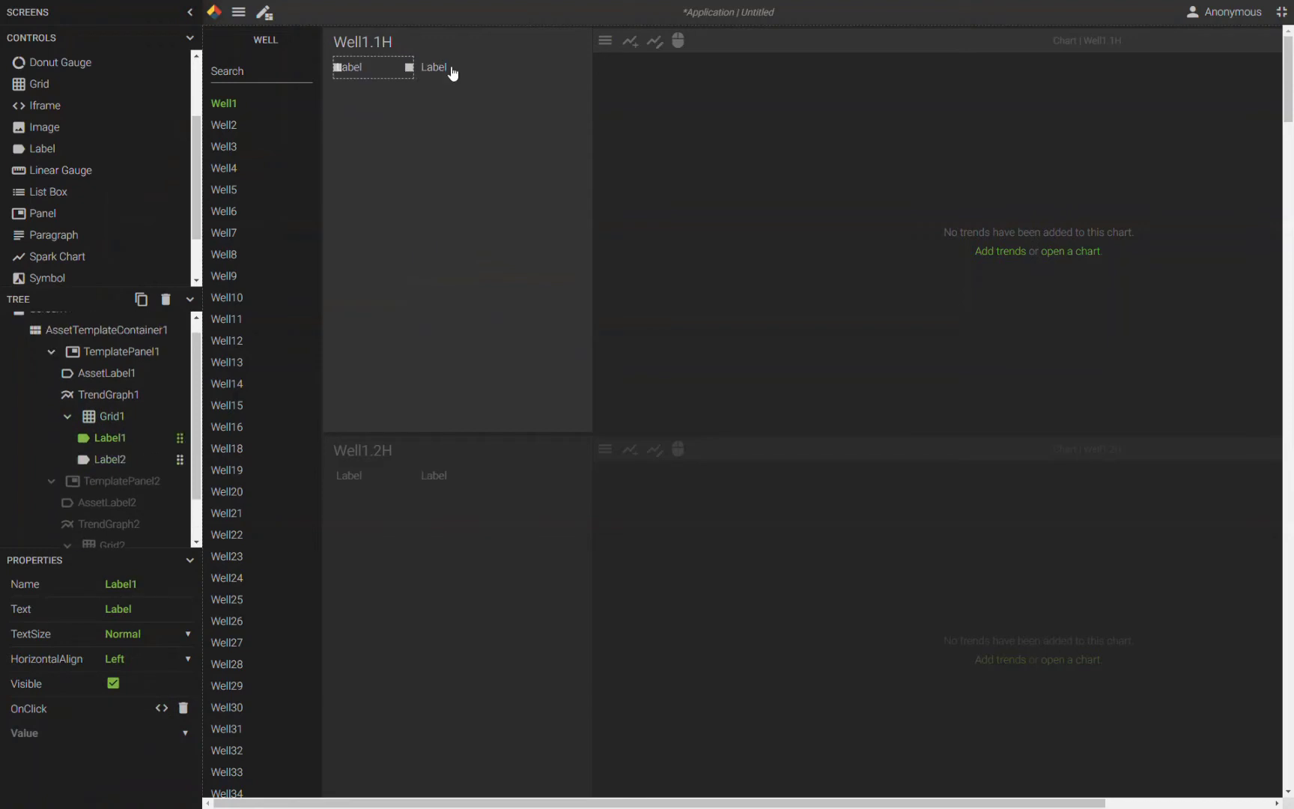
left_click(451, 68)
key("ctrl+v")
left_click(461, 127)
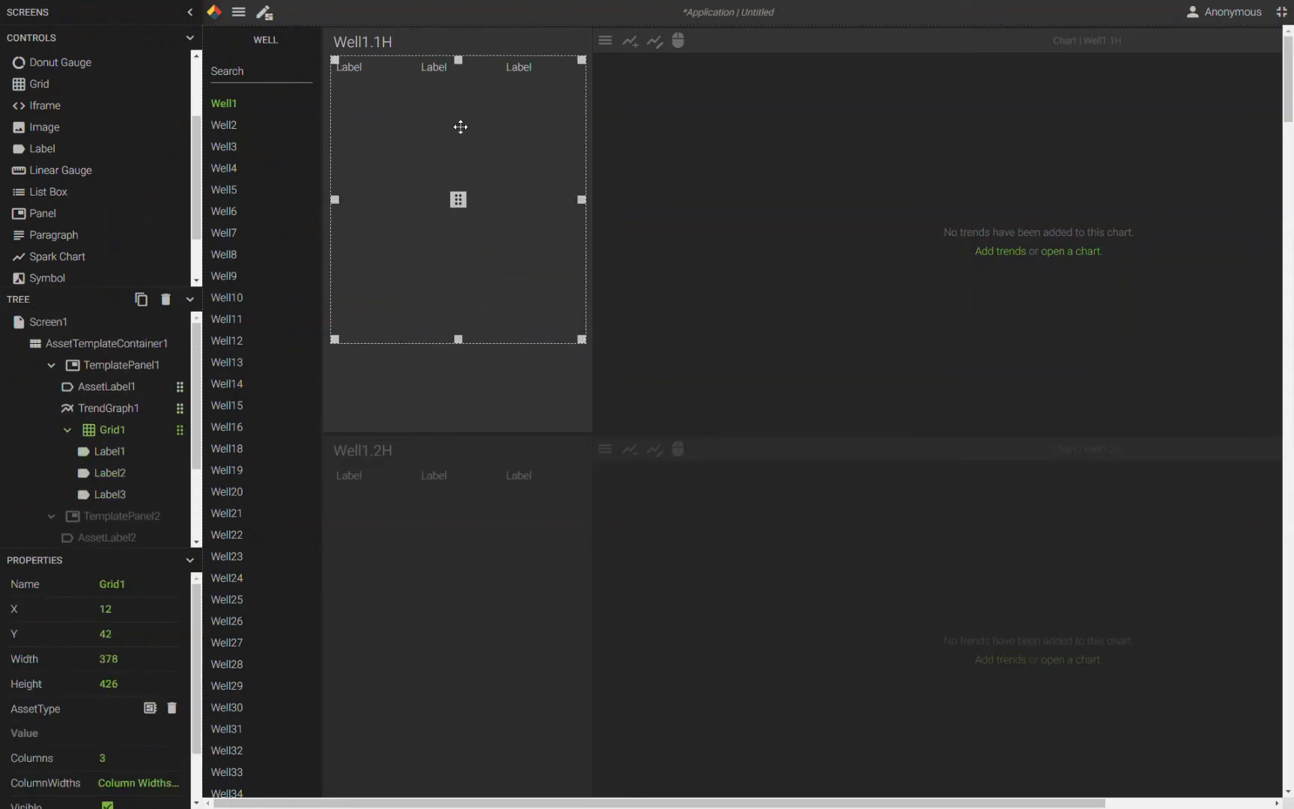
Clear the text of the grid's first label, and set the second label's text to Value and the third's to Quality.
left_click(355, 70)
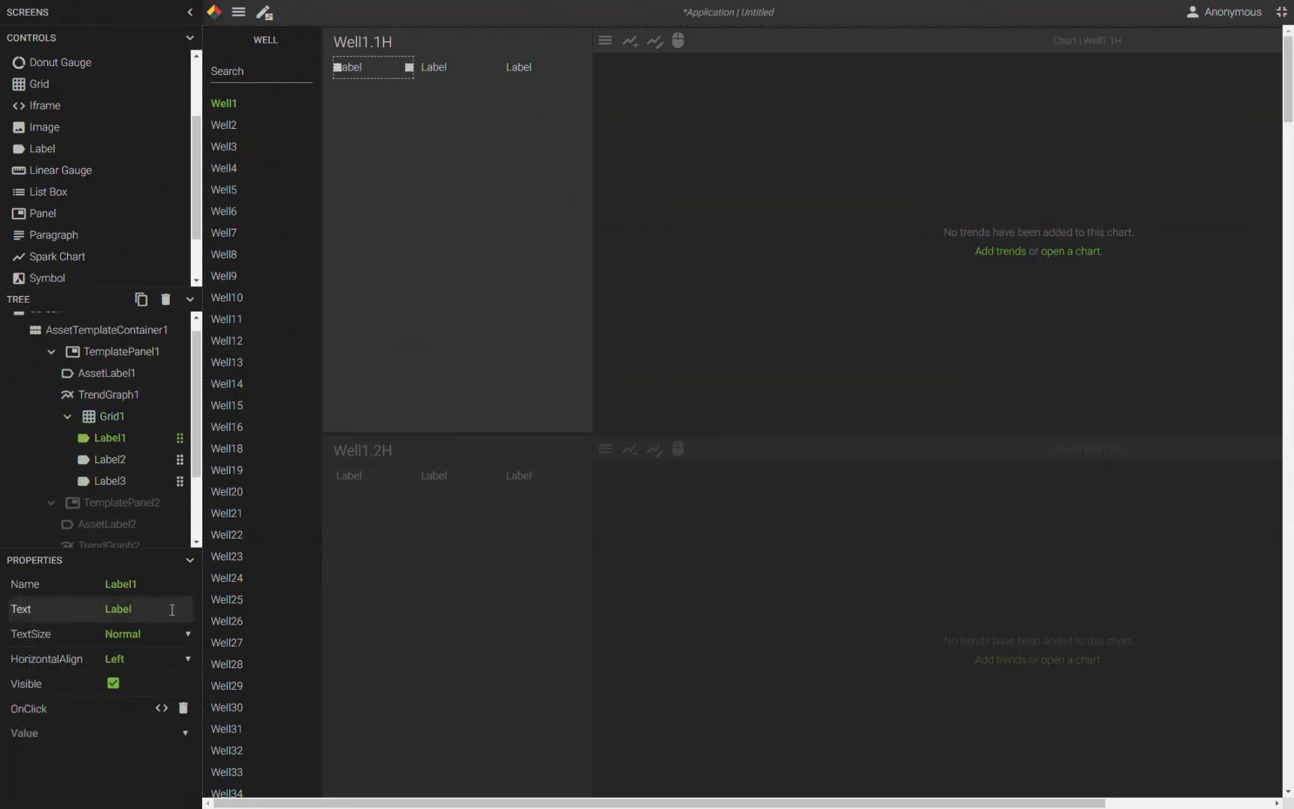
left_click_drag(171, 611, 52, 604)
key("BackSpace")
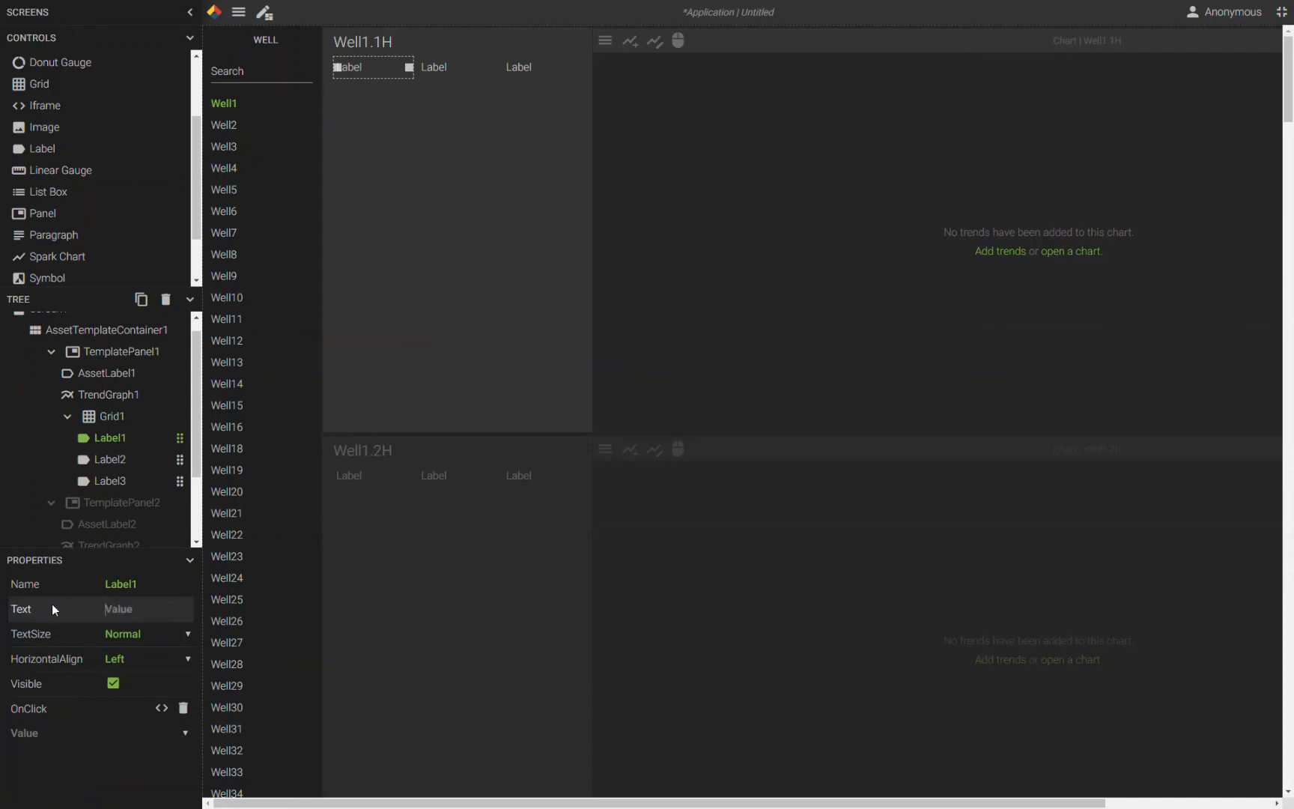
left_click(442, 64)
left_click_drag(152, 611, 32, 610)
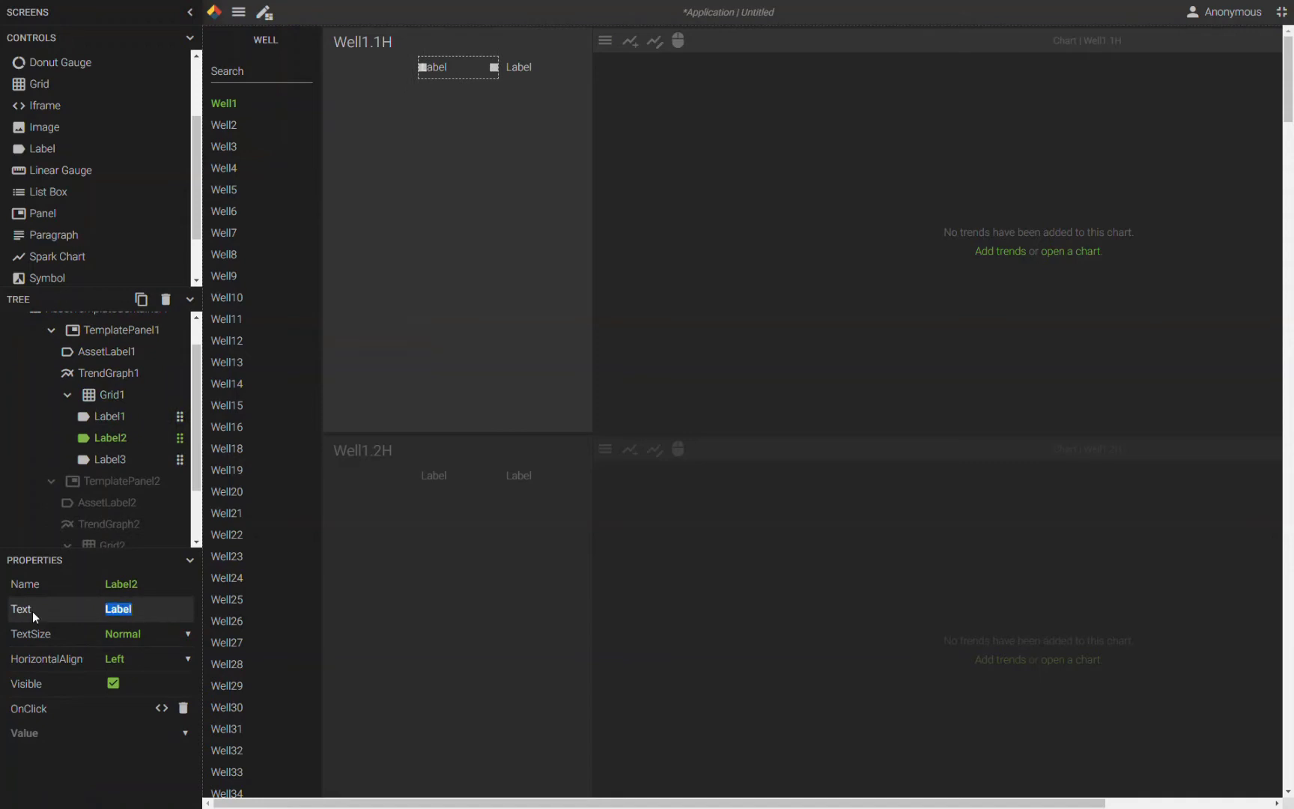
type("Value")
left_click(522, 67)
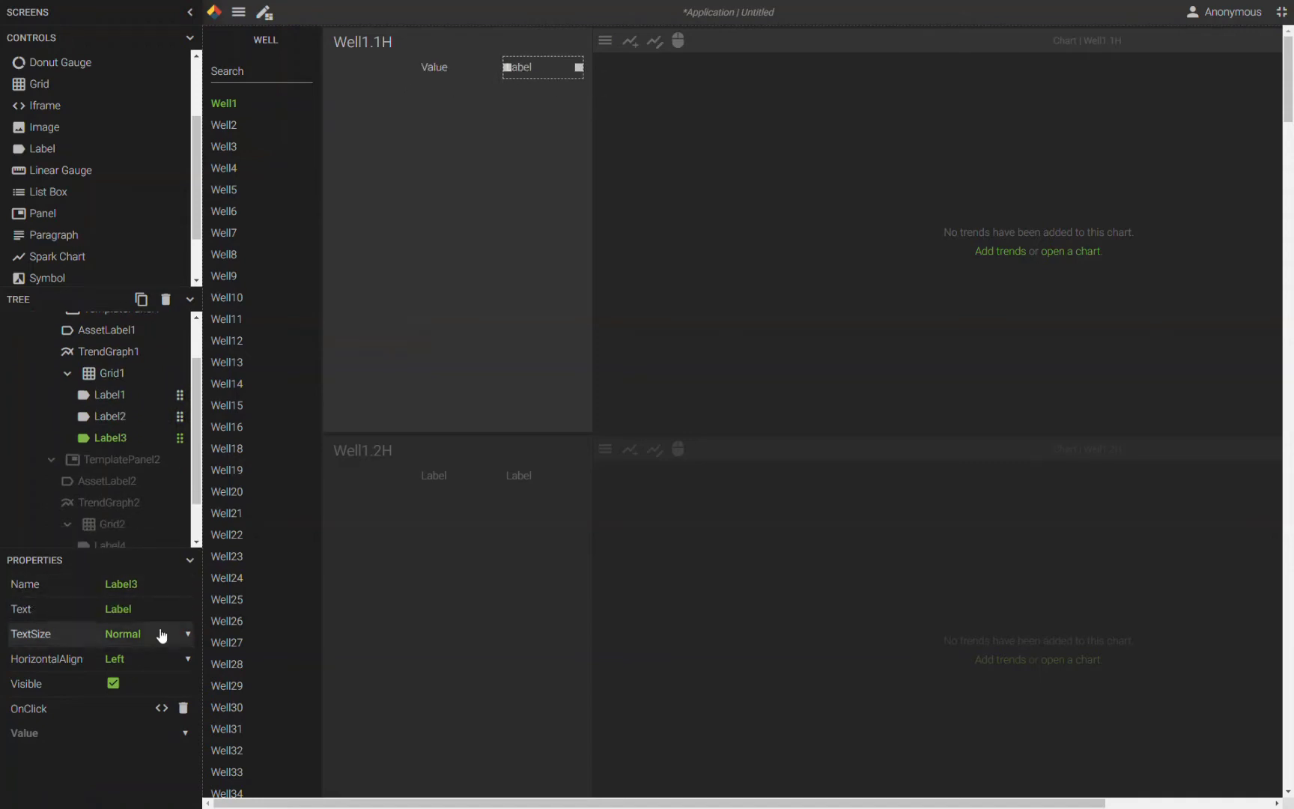
left_click_drag(150, 610, 39, 609)
type("Quality")
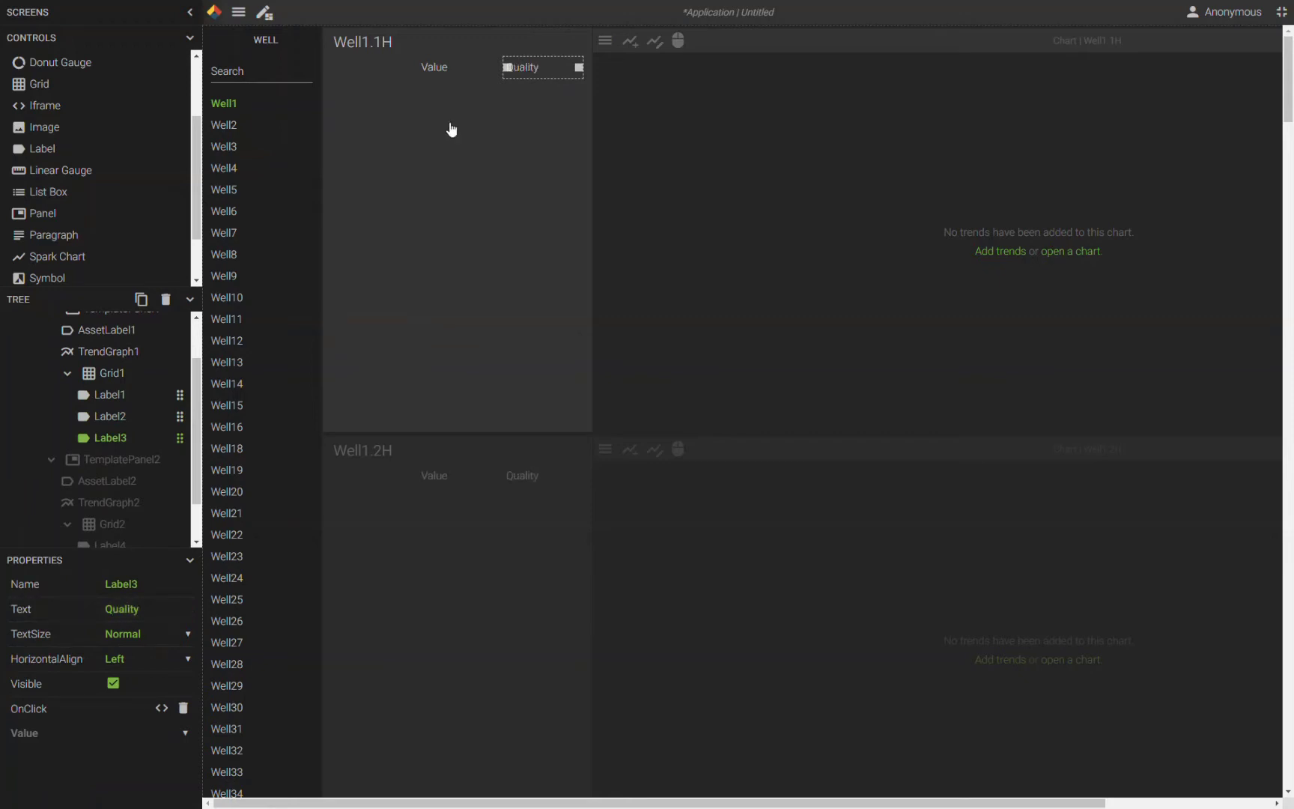
Duplicate the Quality label in the grid and set the copy's text to Time.
left_click(439, 67)
left_click(548, 74)
key("ctrl+v")
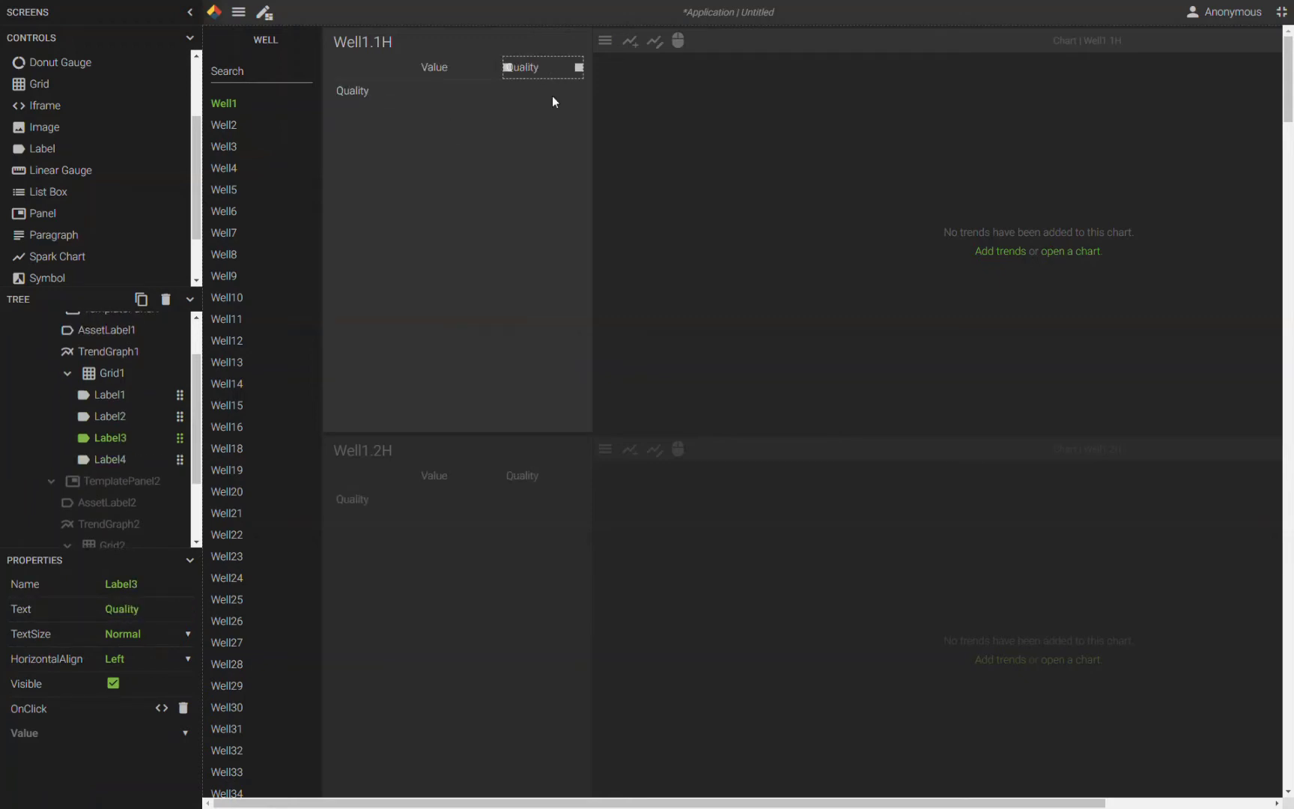
left_click(343, 89)
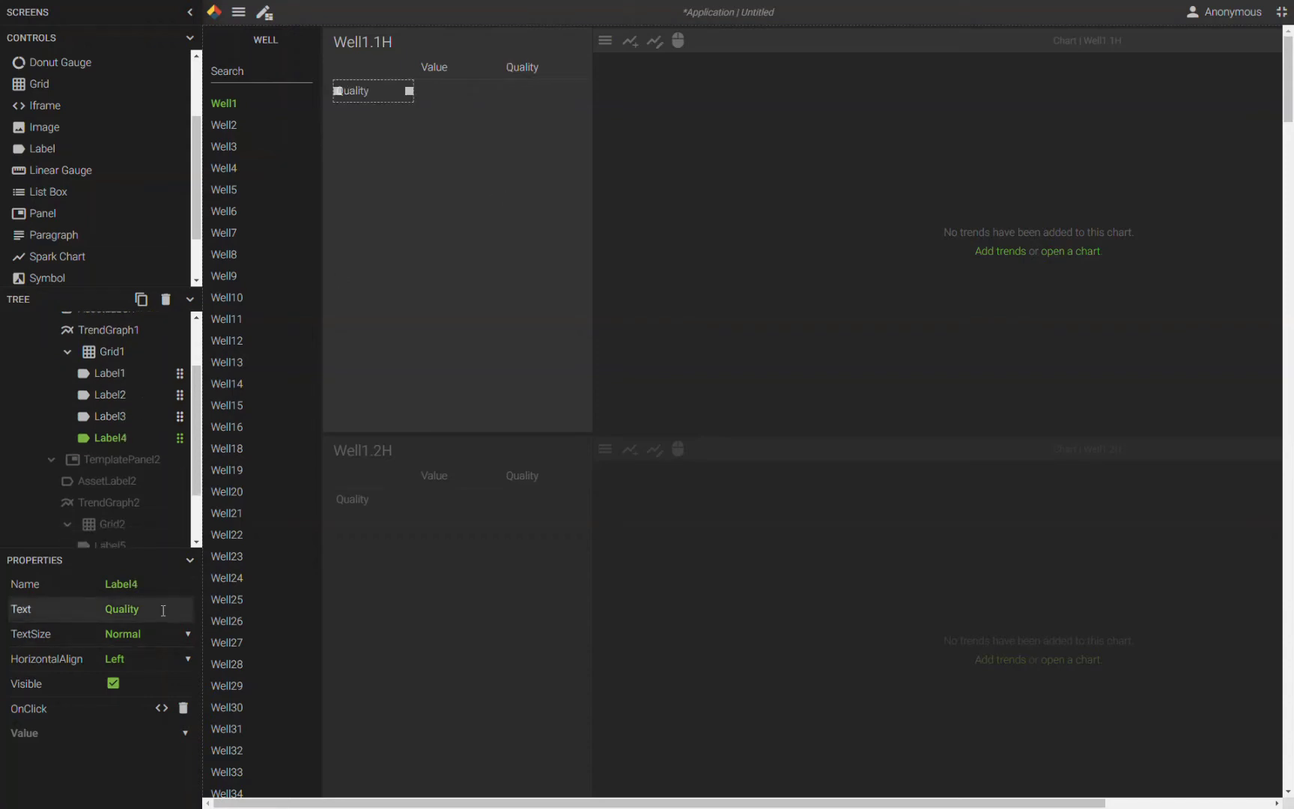
left_click(59, 603)
type("Time")
Set the grid's number of columns to 4.
left_click(486, 332)
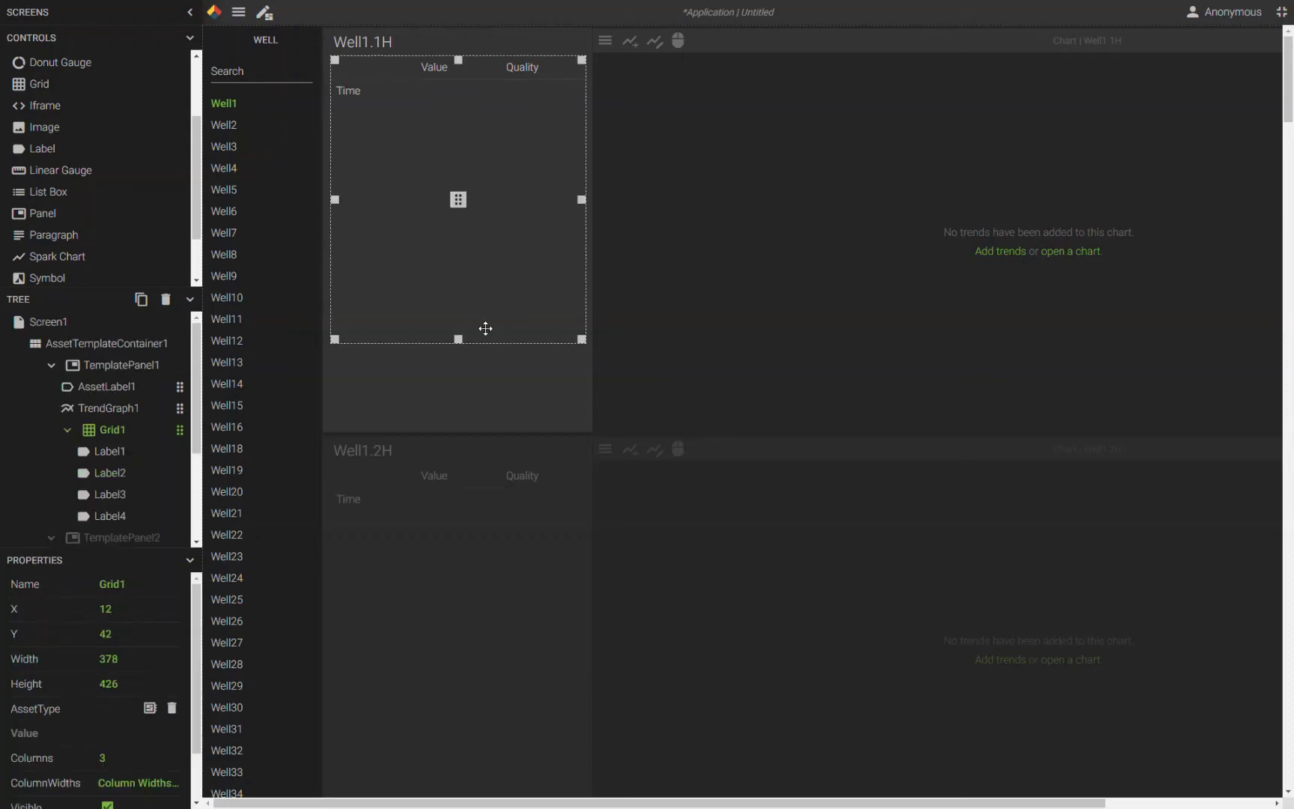
left_click(80, 763)
key("Return")
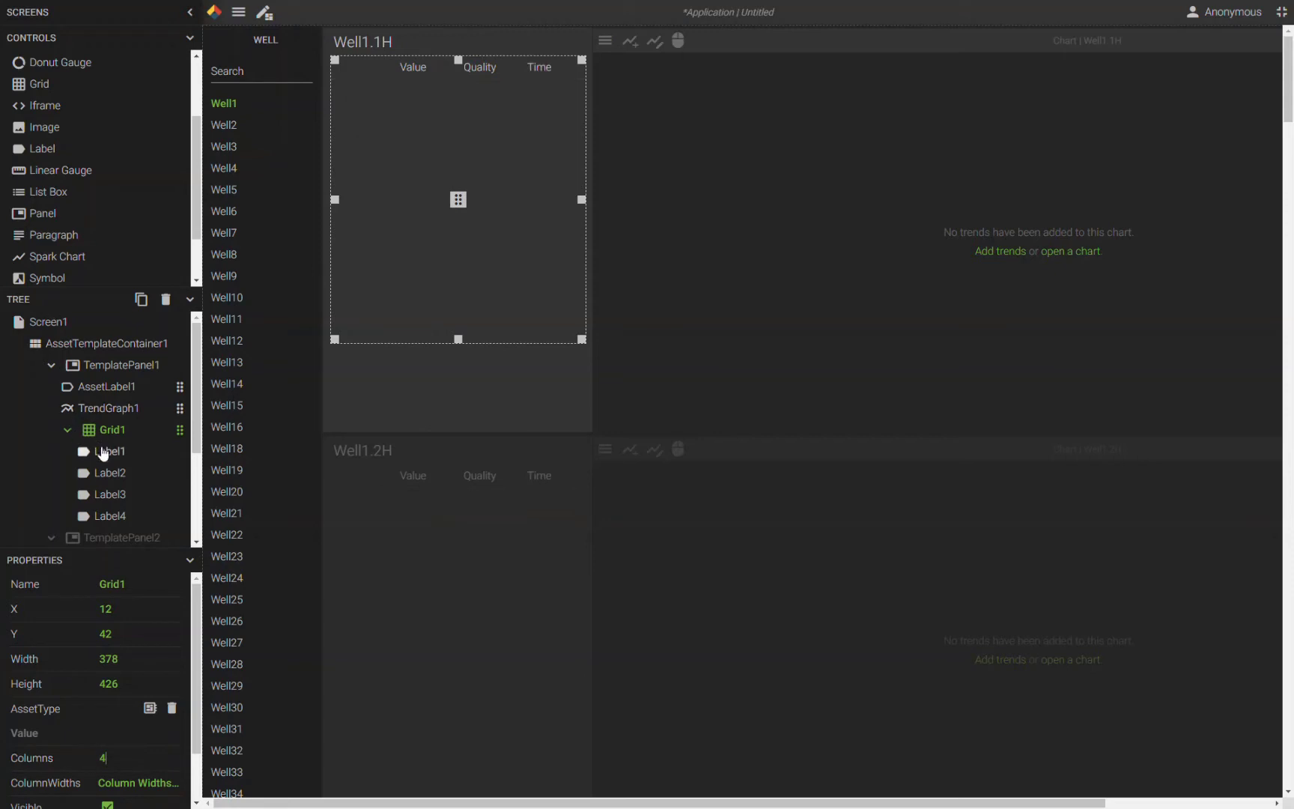
Add a label in the grid's second row and fill its Value, Quality and Time columns with value boxes.
left_click(45, 153)
left_click_drag(45, 153, 347, 107)
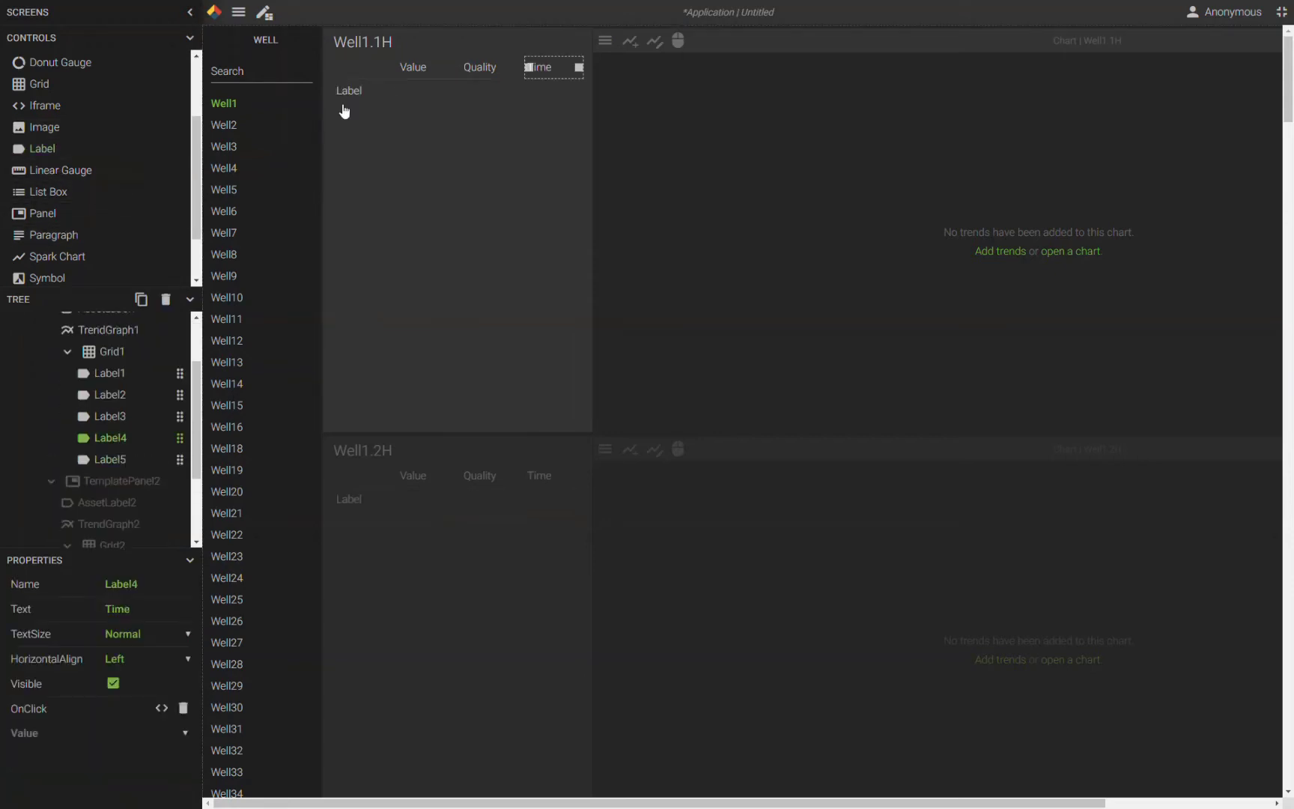
scroll(47, 252, "down", 1)
left_click_drag(56, 275, 437, 106)
left_click(435, 102)
key("ctrl+d")
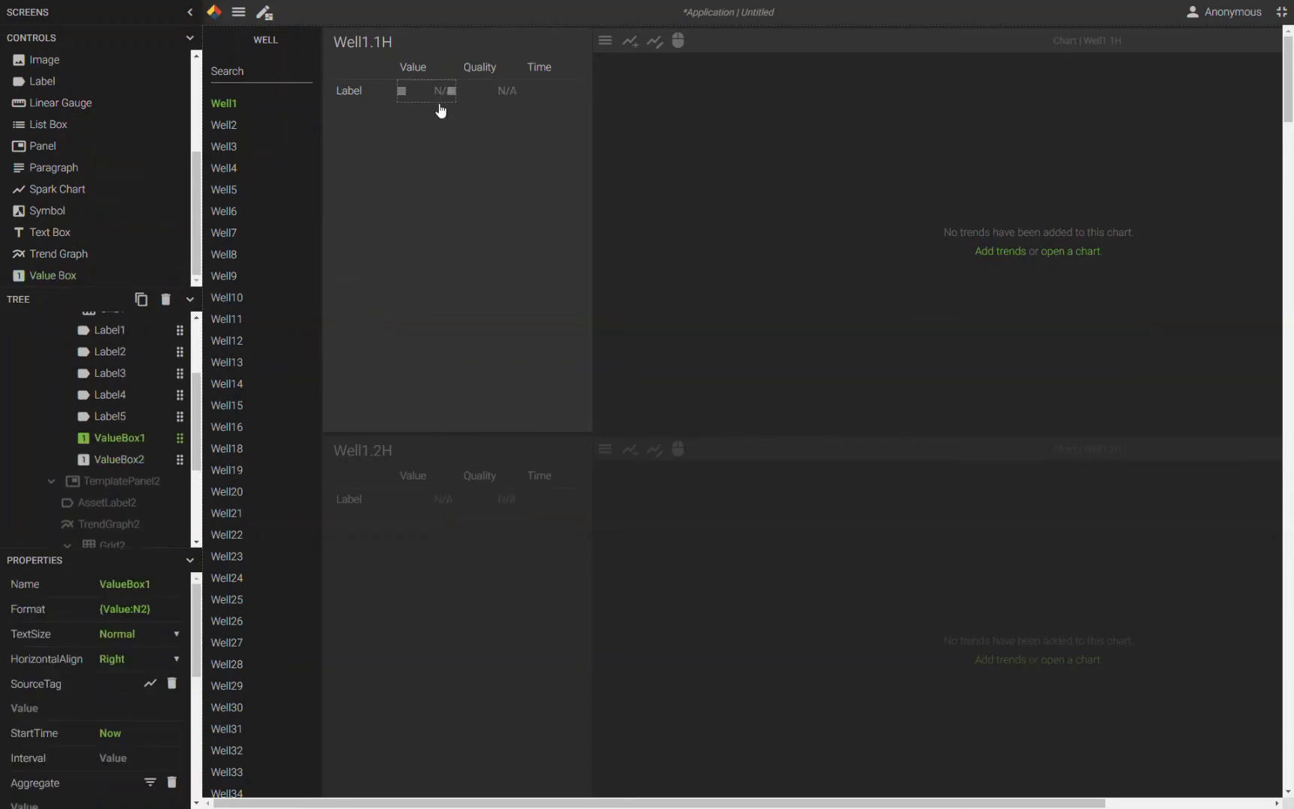
left_click(488, 93)
key("ctrl+d")
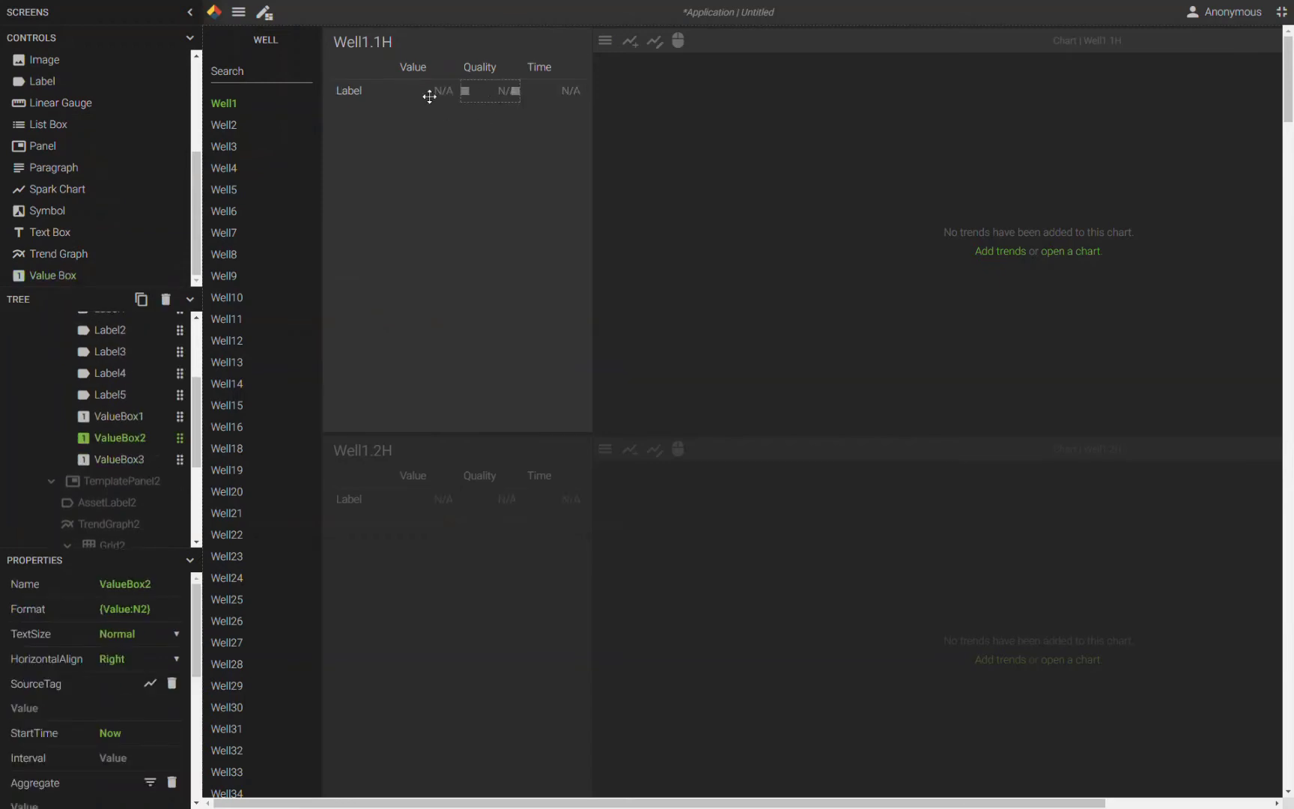
Assign the GM.Wellhead Temp source tag to the three value boxes and set the row label's text to Wellhead.
left_click(428, 93)
left_click(503, 95, "shift")
left_click(558, 93, "shift")
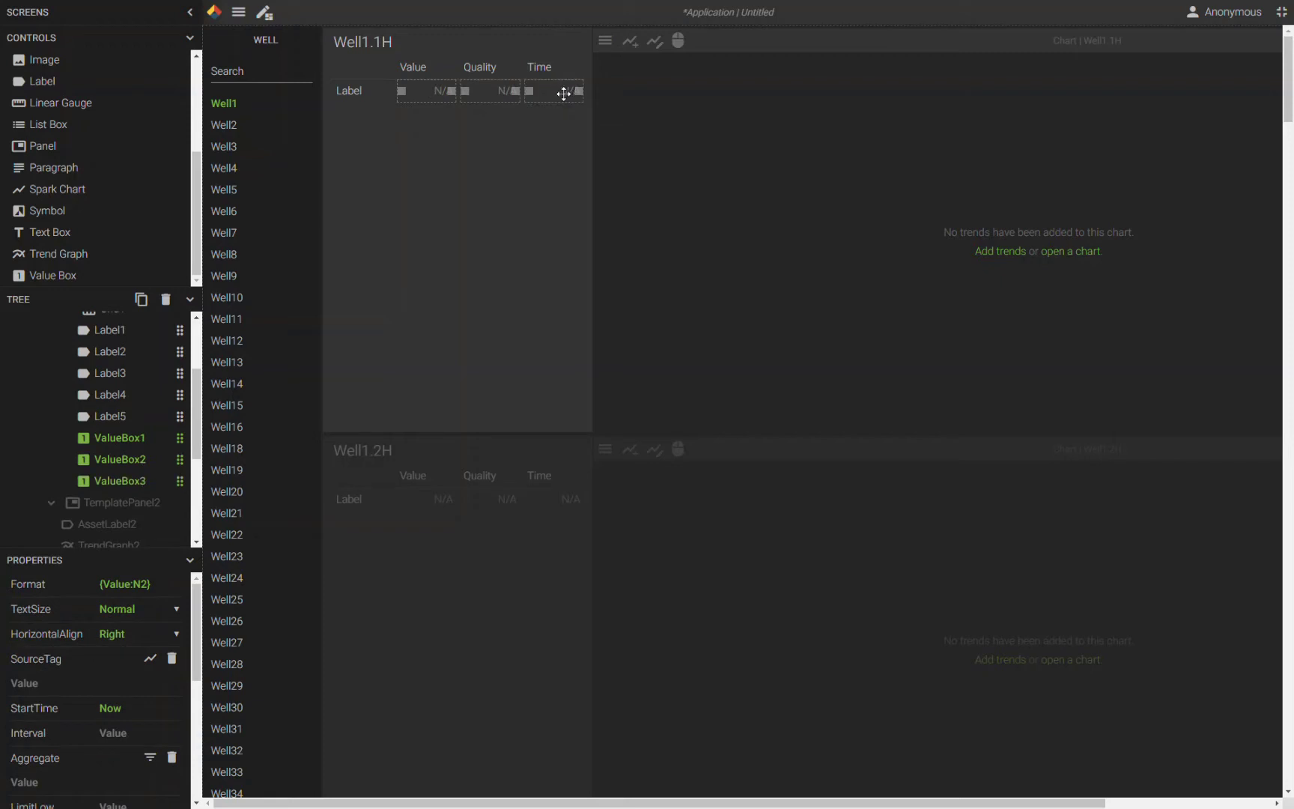
left_click(149, 661)
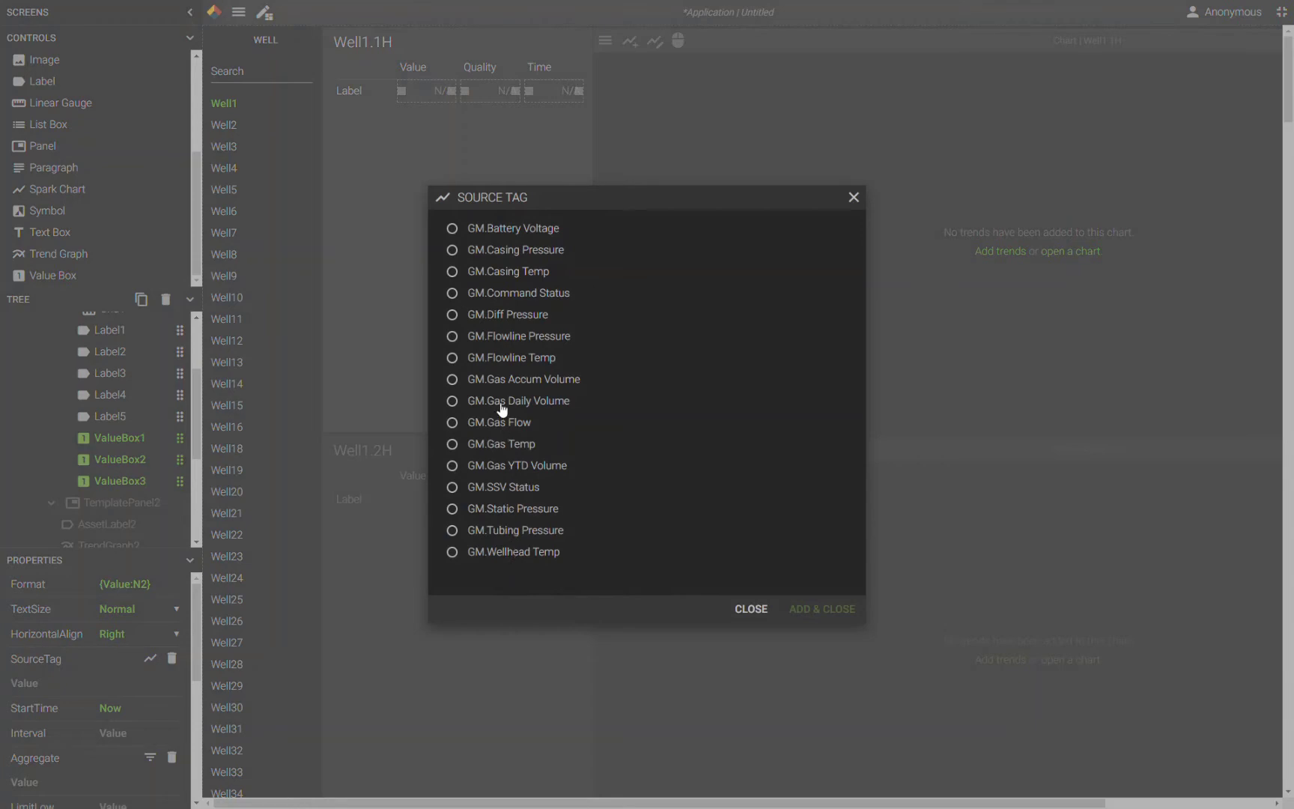
left_click(521, 558)
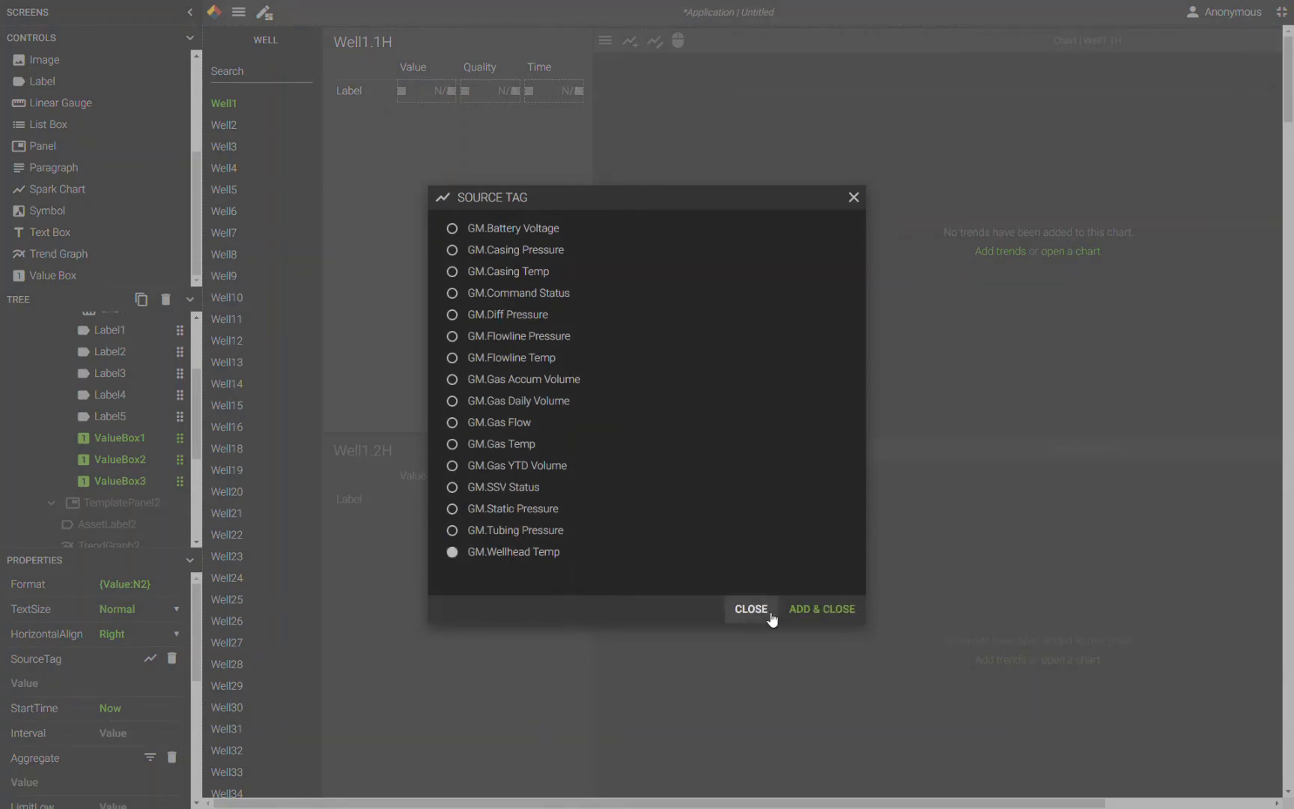
left_click(824, 610)
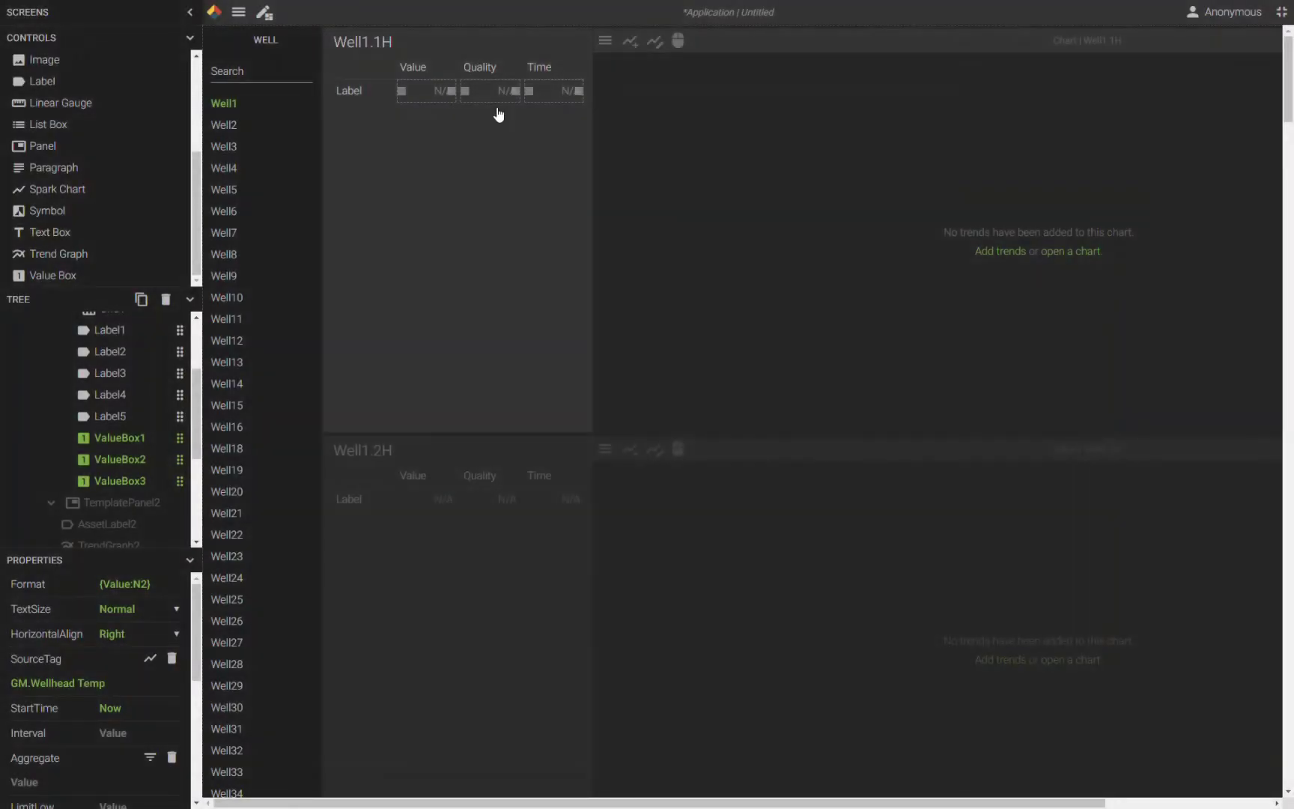
left_click(349, 87)
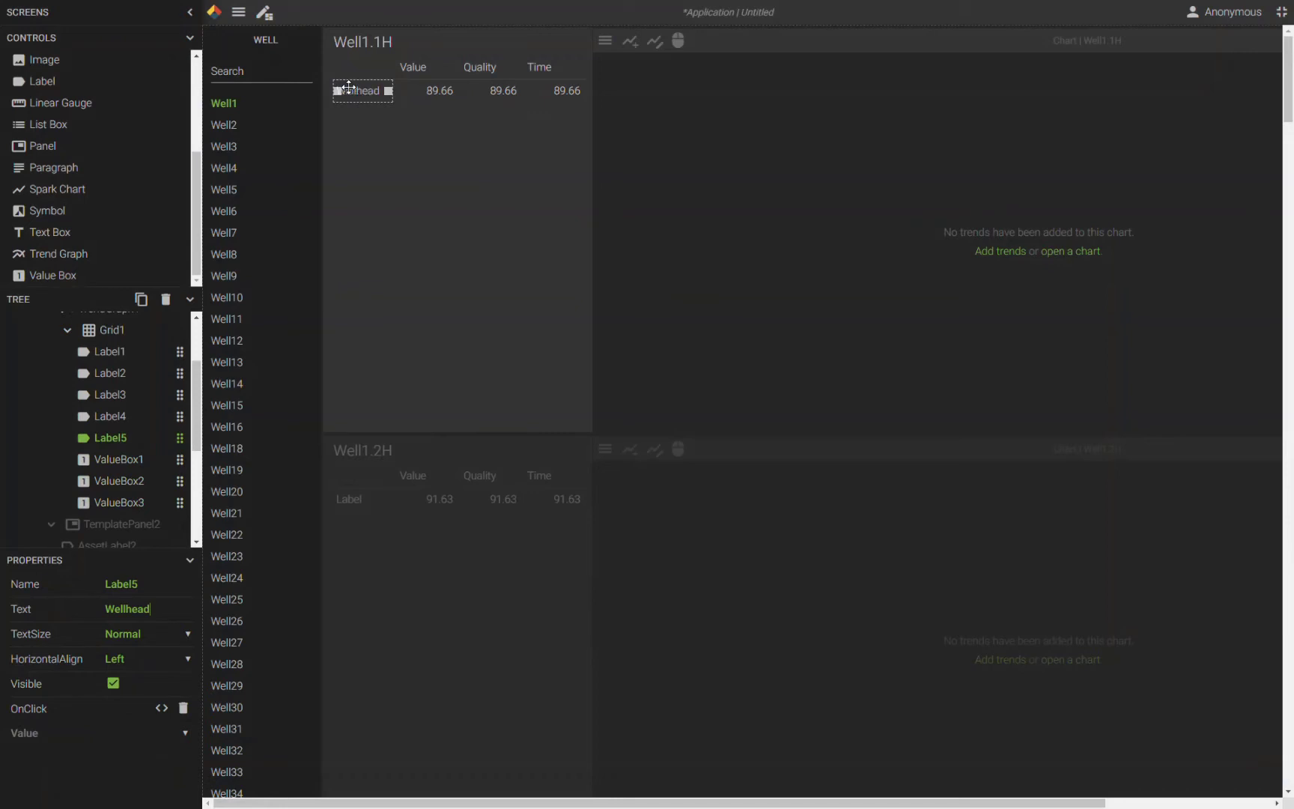
Duplicate the Wellhead label and its three value boxes as a new row and set the copied label's text to Casing.
left_click(450, 94, "ctrl")
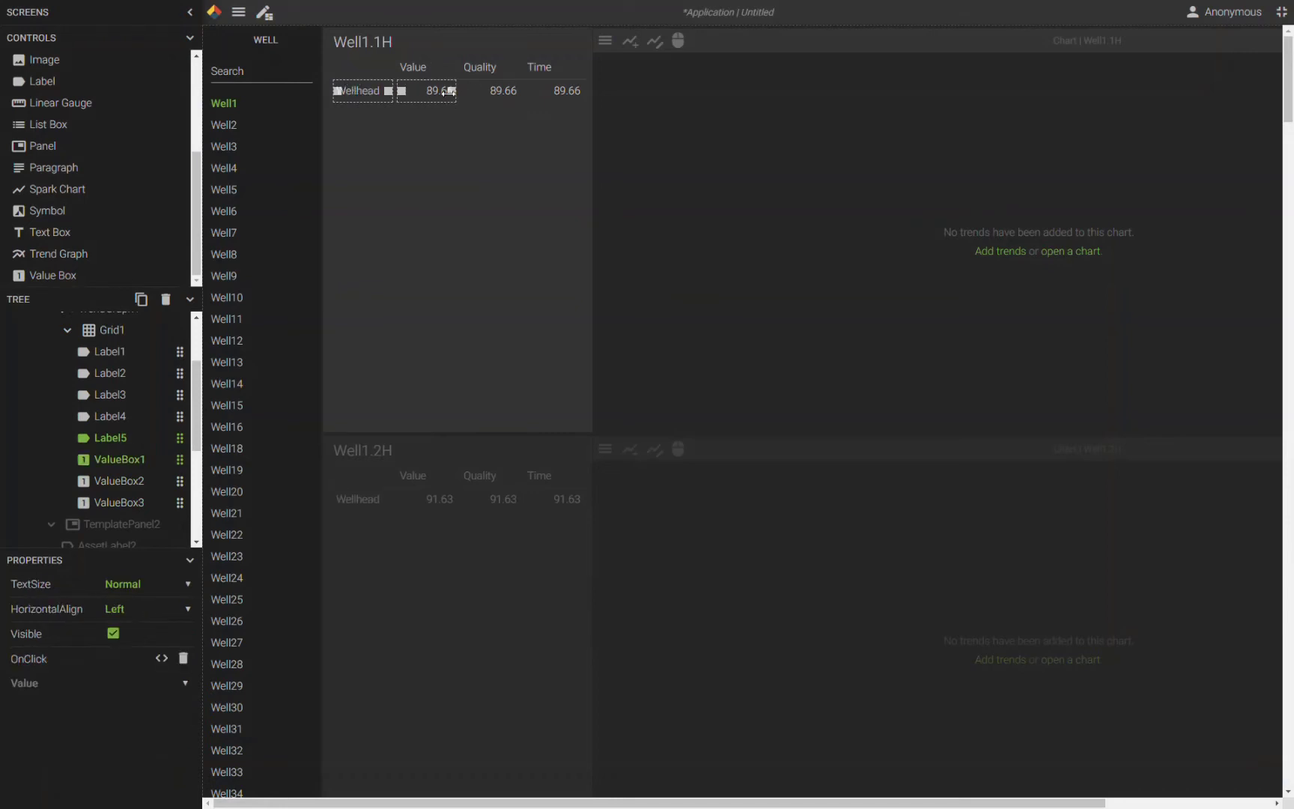
left_click(499, 97, "ctrl")
left_click(564, 98, "ctrl")
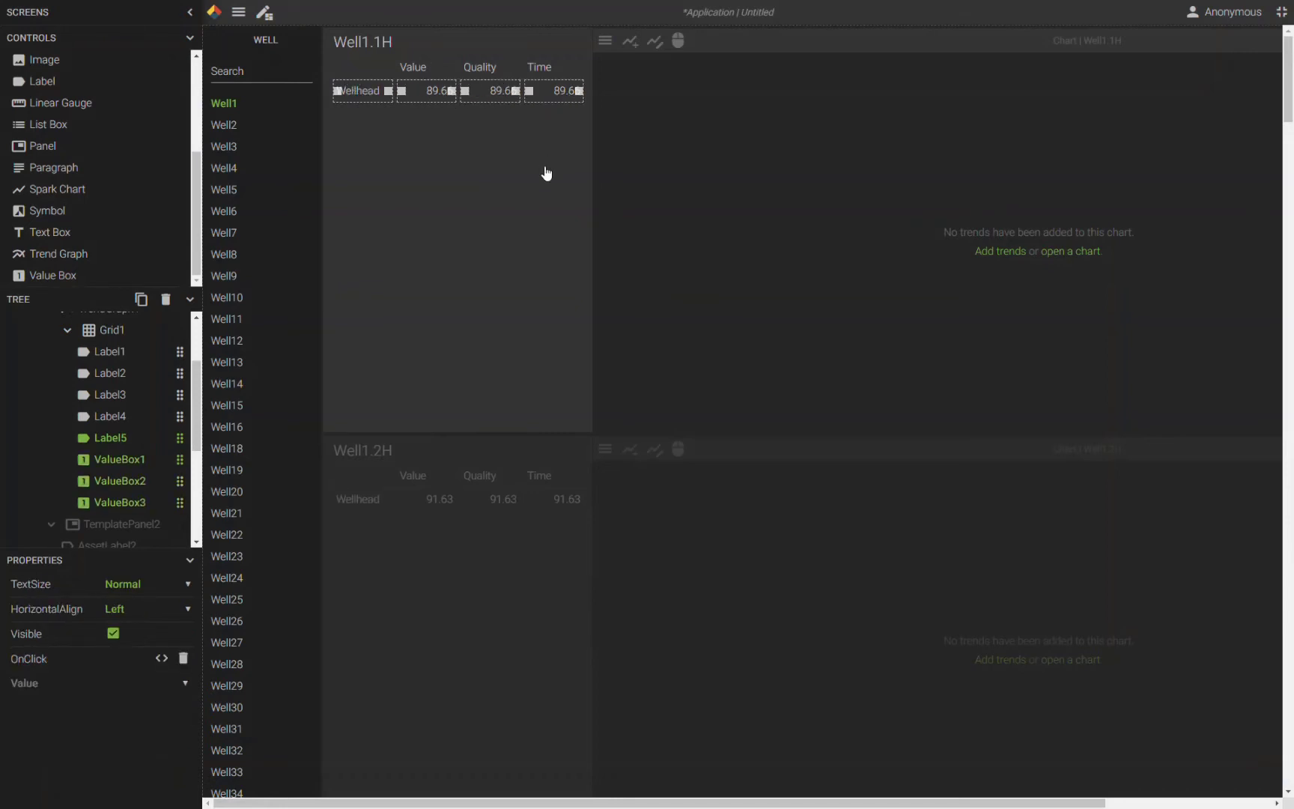
key("ctrl+v")
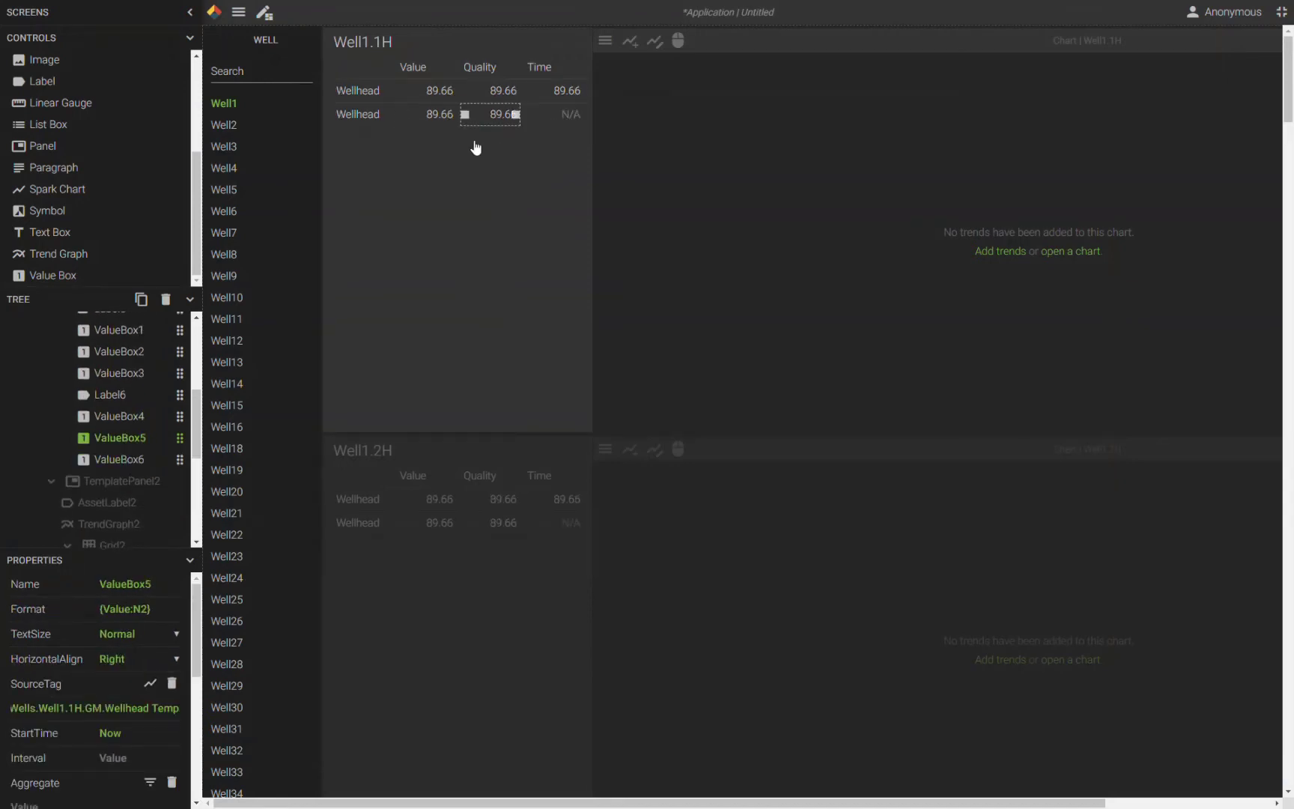
left_click(366, 114)
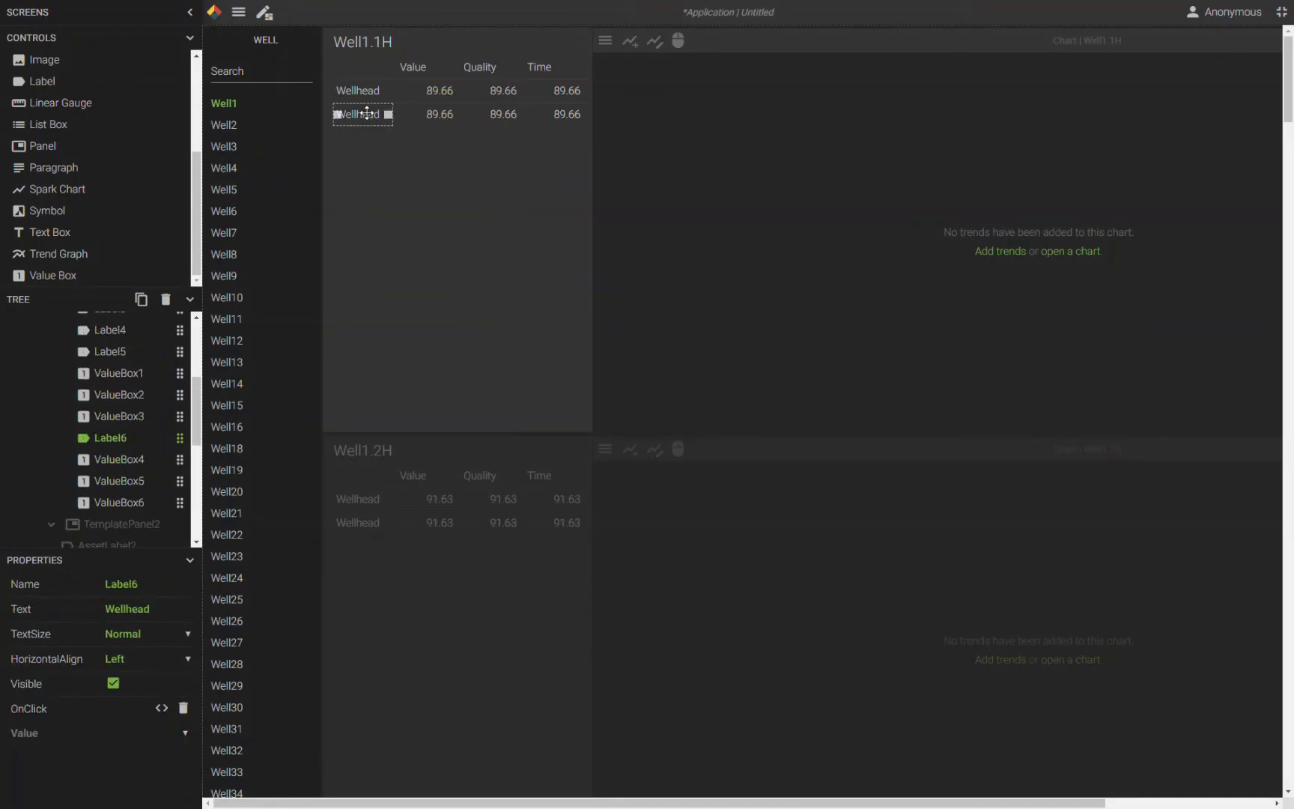
type("Casing")
Assign the GM.Casing Temp source tag to the three value boxes in the Casing row.
left_click(443, 116)
left_click(499, 121, "shift")
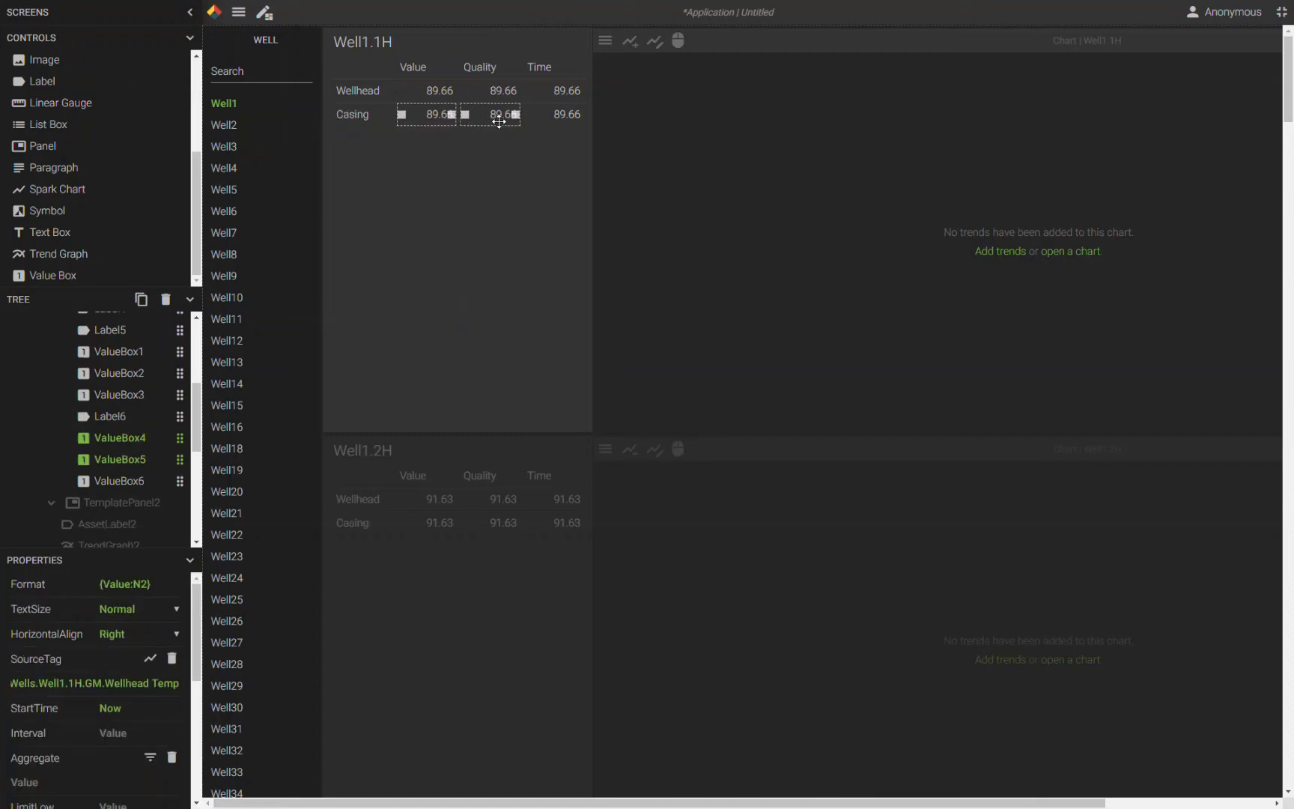
left_click(564, 122, "shift")
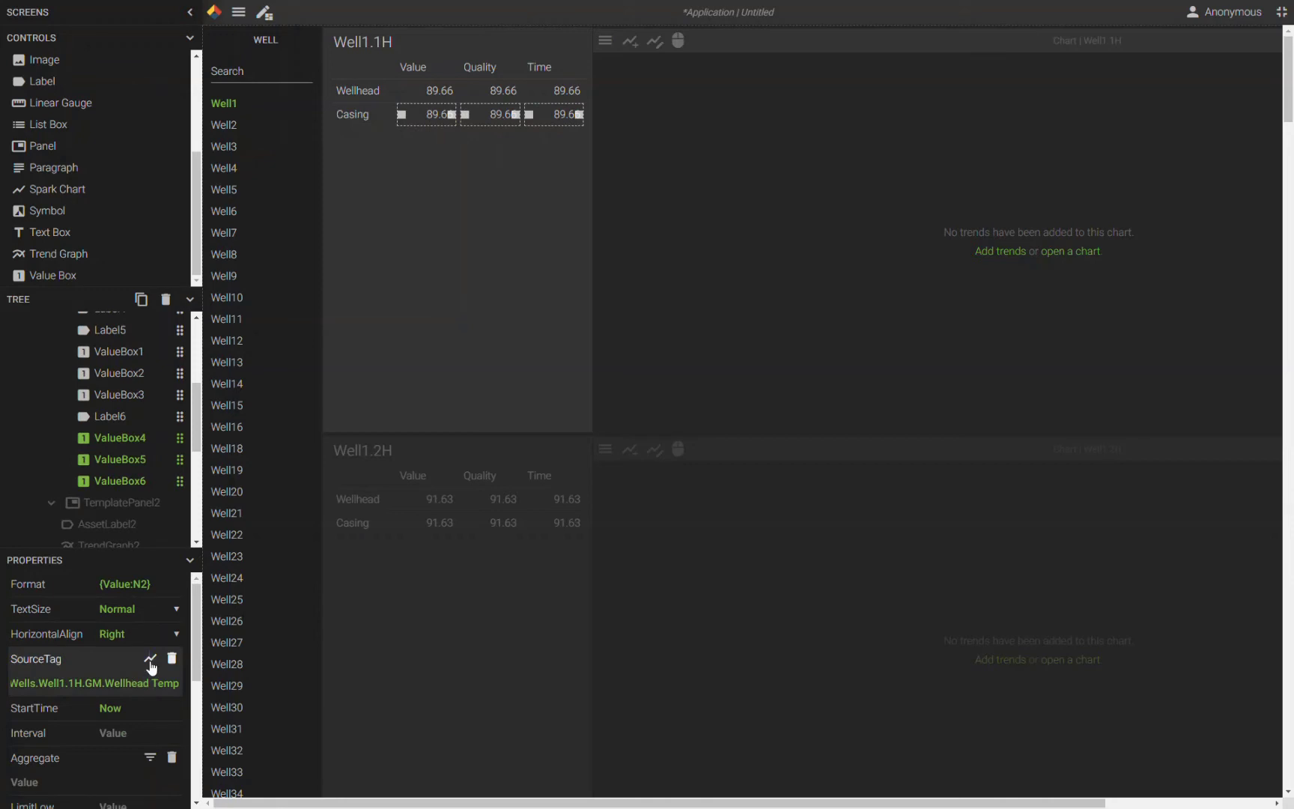
left_click(150, 658)
left_click(507, 274)
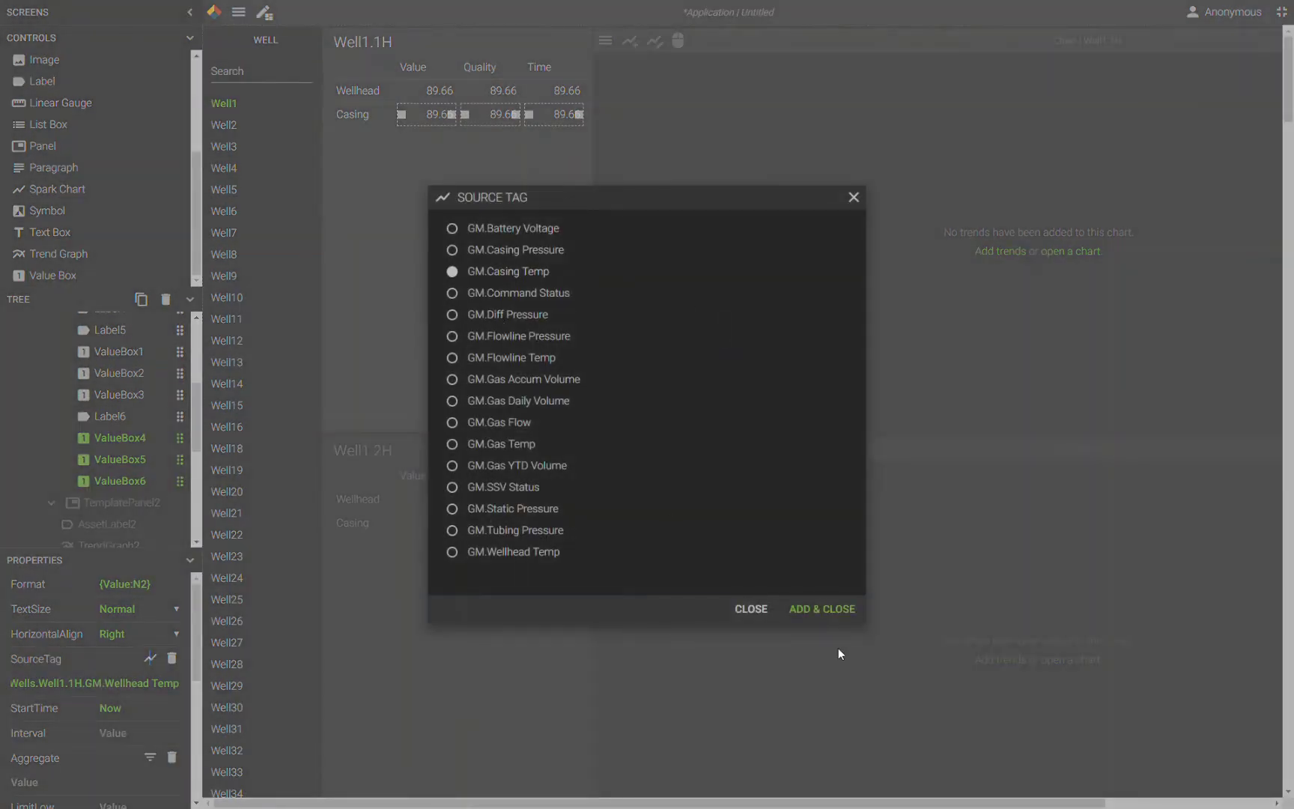
left_click(823, 608)
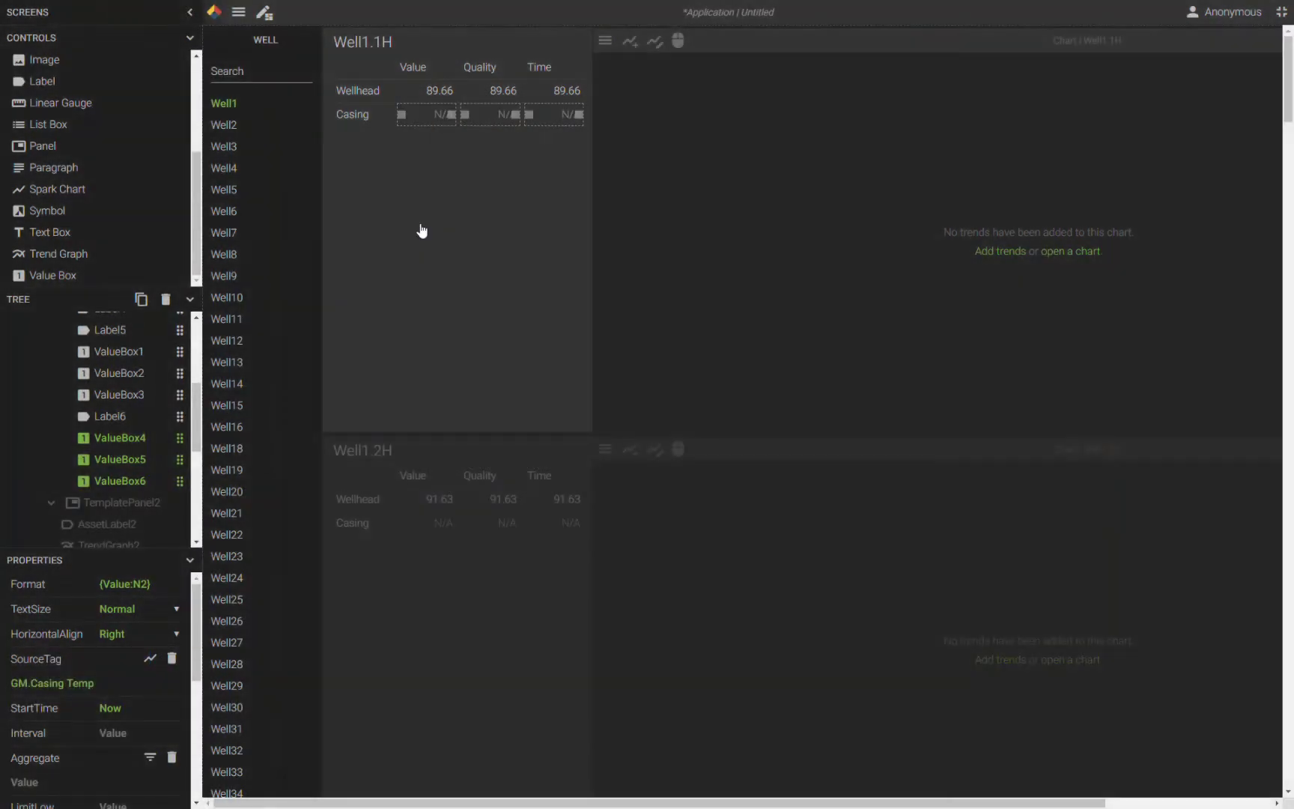
Duplicate the Casing label and its three value boxes as another grid row.
left_click(348, 120)
left_click(441, 123, "ctrl")
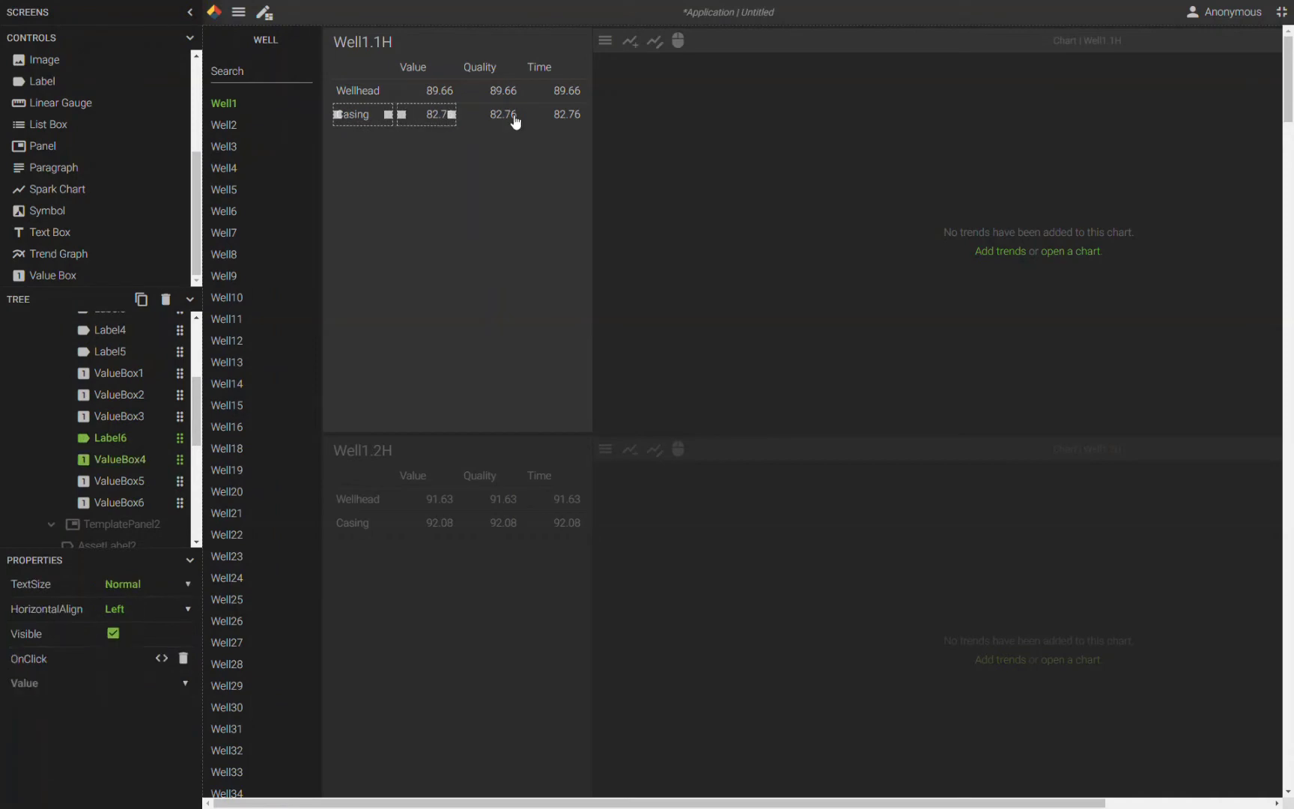
left_click(509, 120, "ctrl")
left_click(572, 122, "ctrl")
key("ctrl+d")
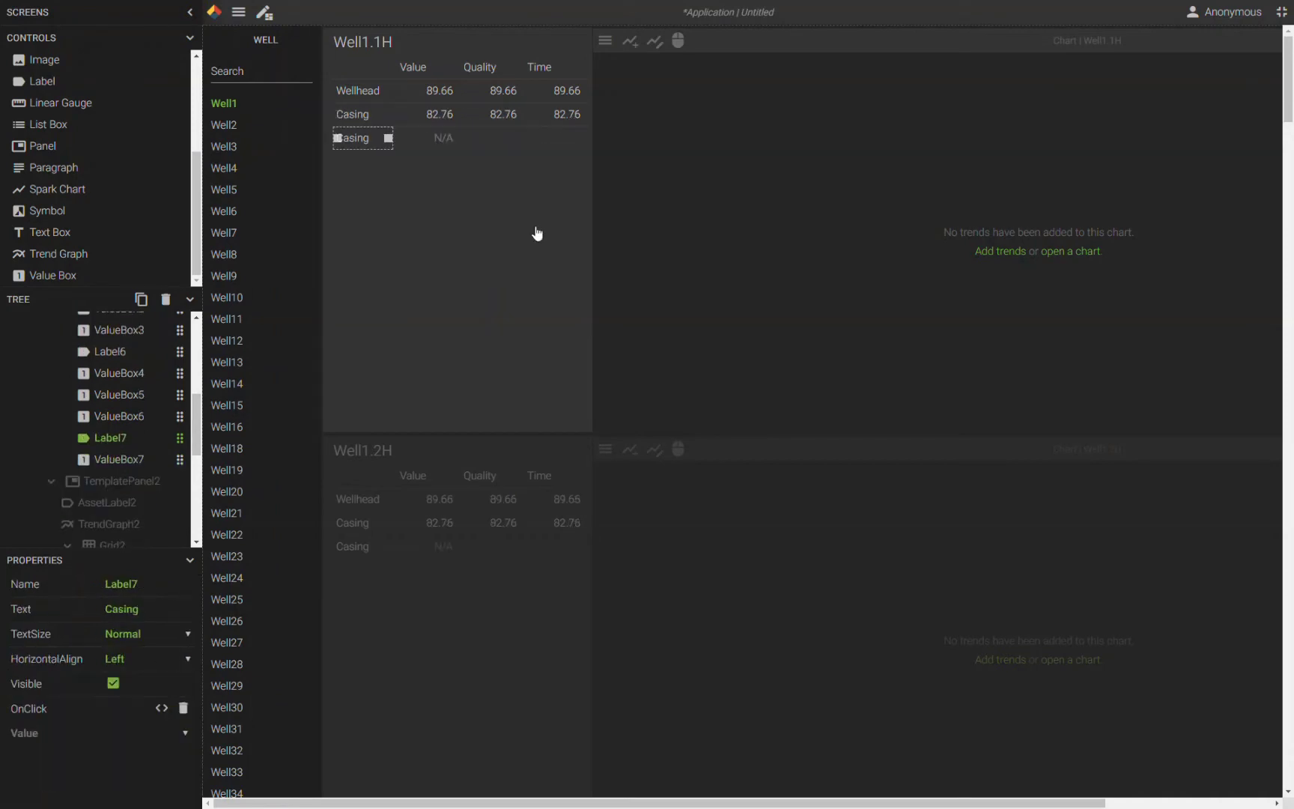
Assign the GM.Gas Temp source tag to the three value boxes in the last grid row.
left_click(349, 139)
left_click(453, 138)
left_click(488, 141, "ctrl")
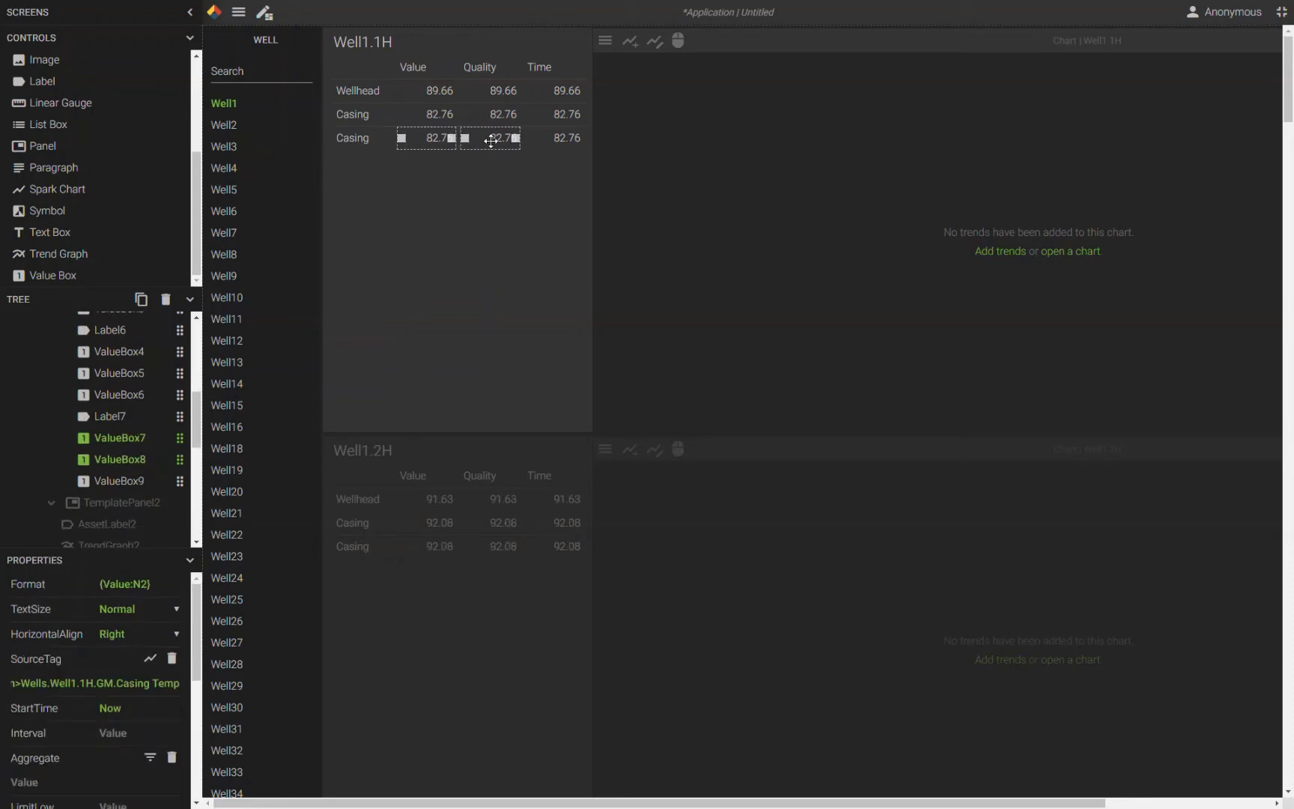
left_click(554, 141, "ctrl")
left_click(150, 659)
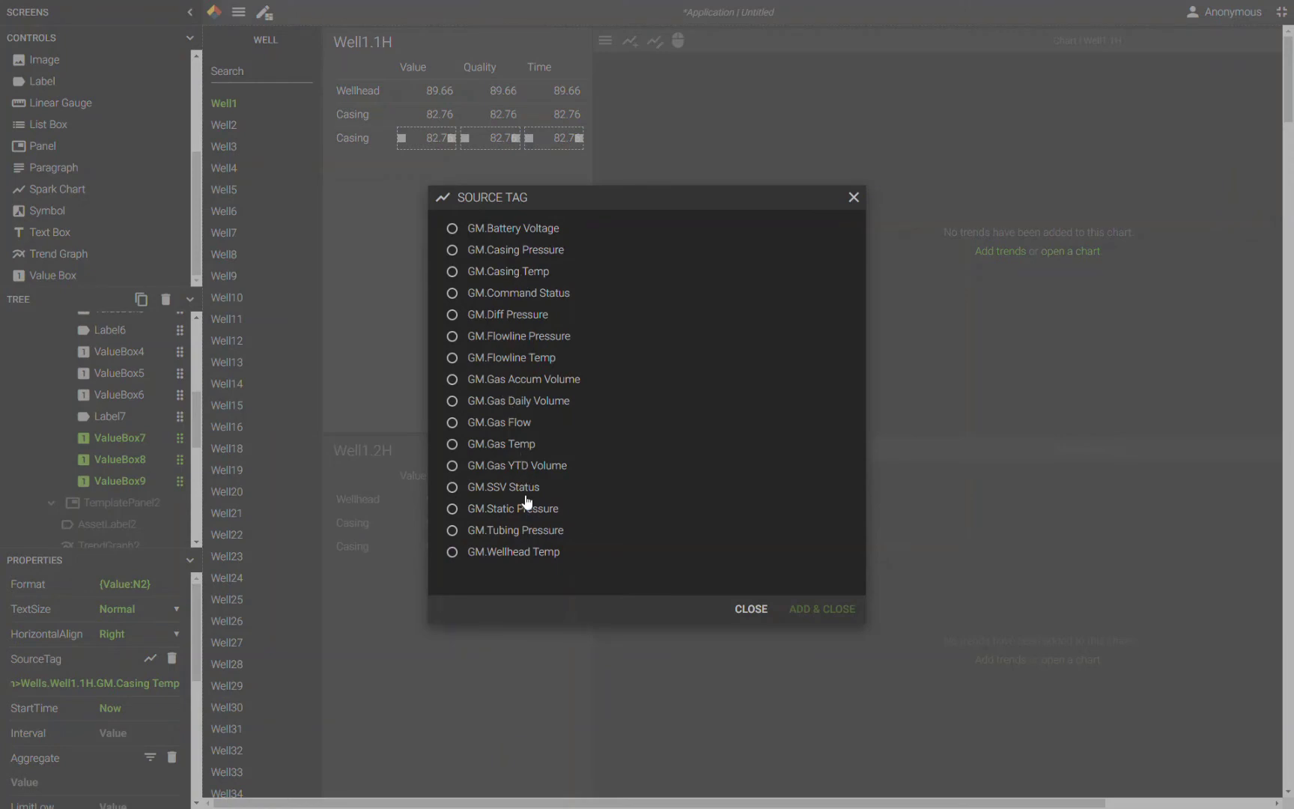
left_click(511, 445)
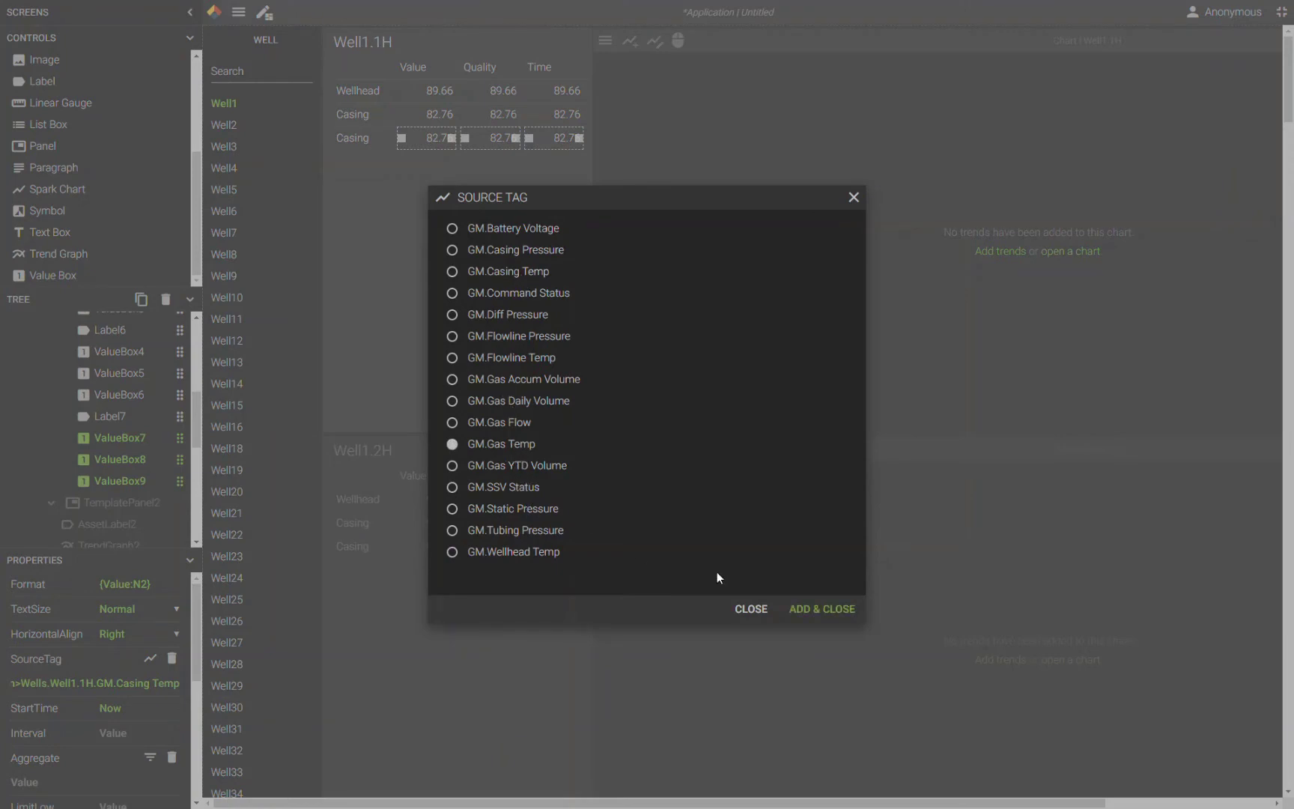
left_click(823, 609)
Set the text of the last row's label to Gas.
left_click(349, 142)
type("G")
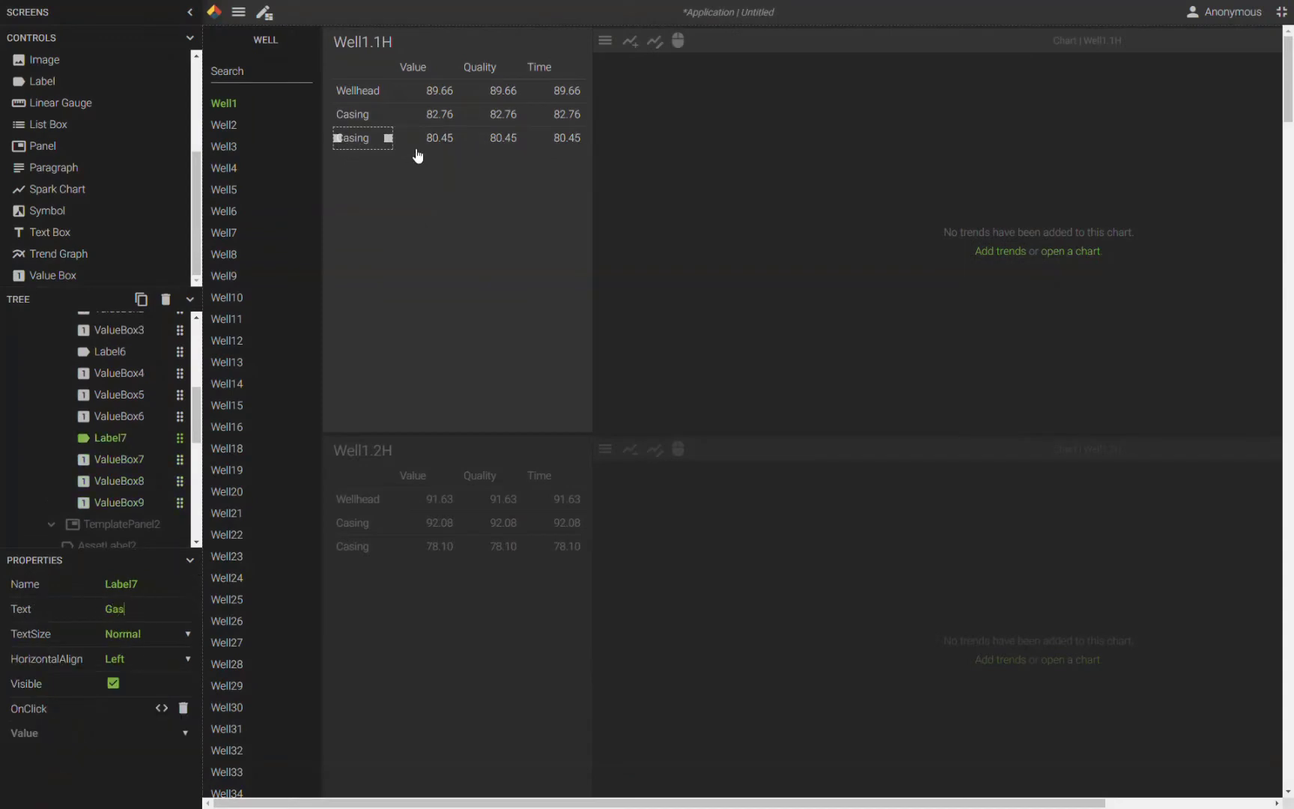
type("as")
left_click(433, 142)
Set the format of the three value boxes in the Value column to {Value:N2}°F.
left_click(442, 90)
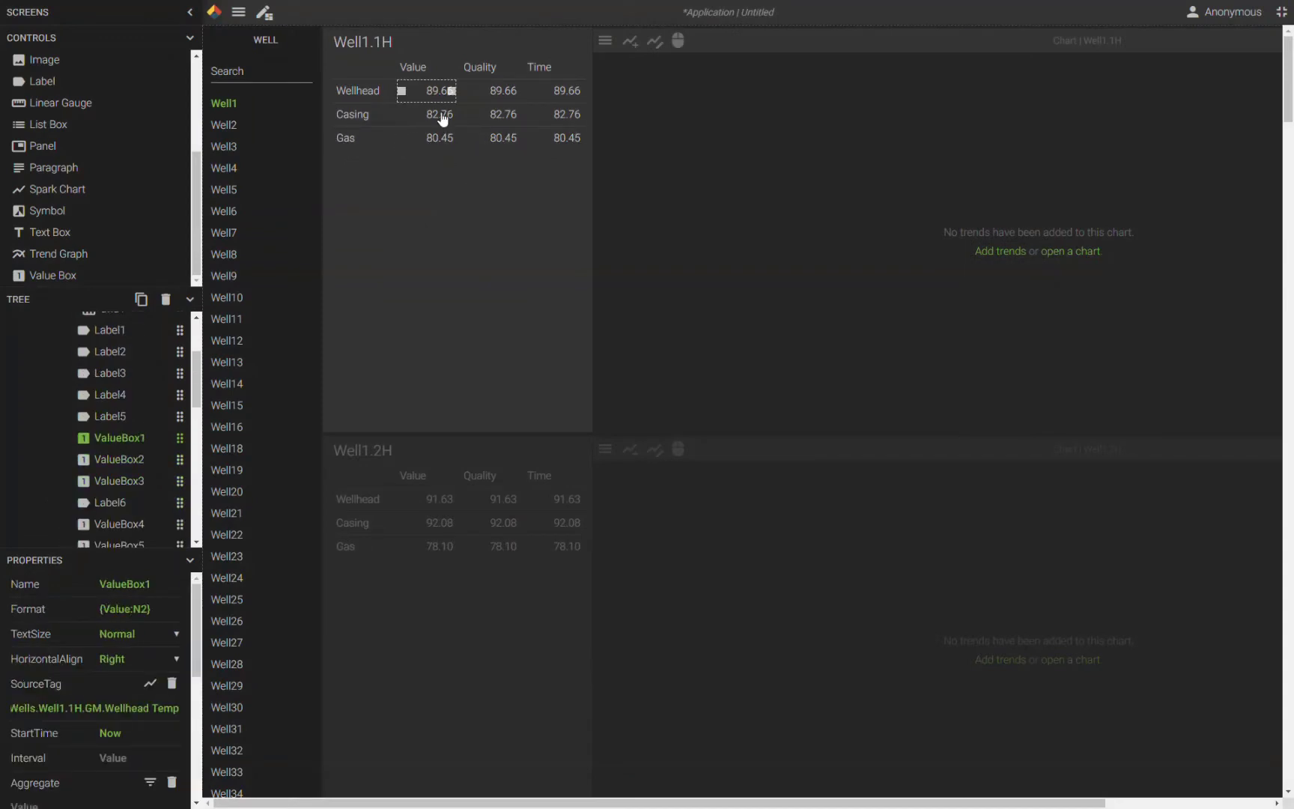
left_click(442, 113, "ctrl")
left_click(441, 138, "ctrl")
left_click(166, 583)
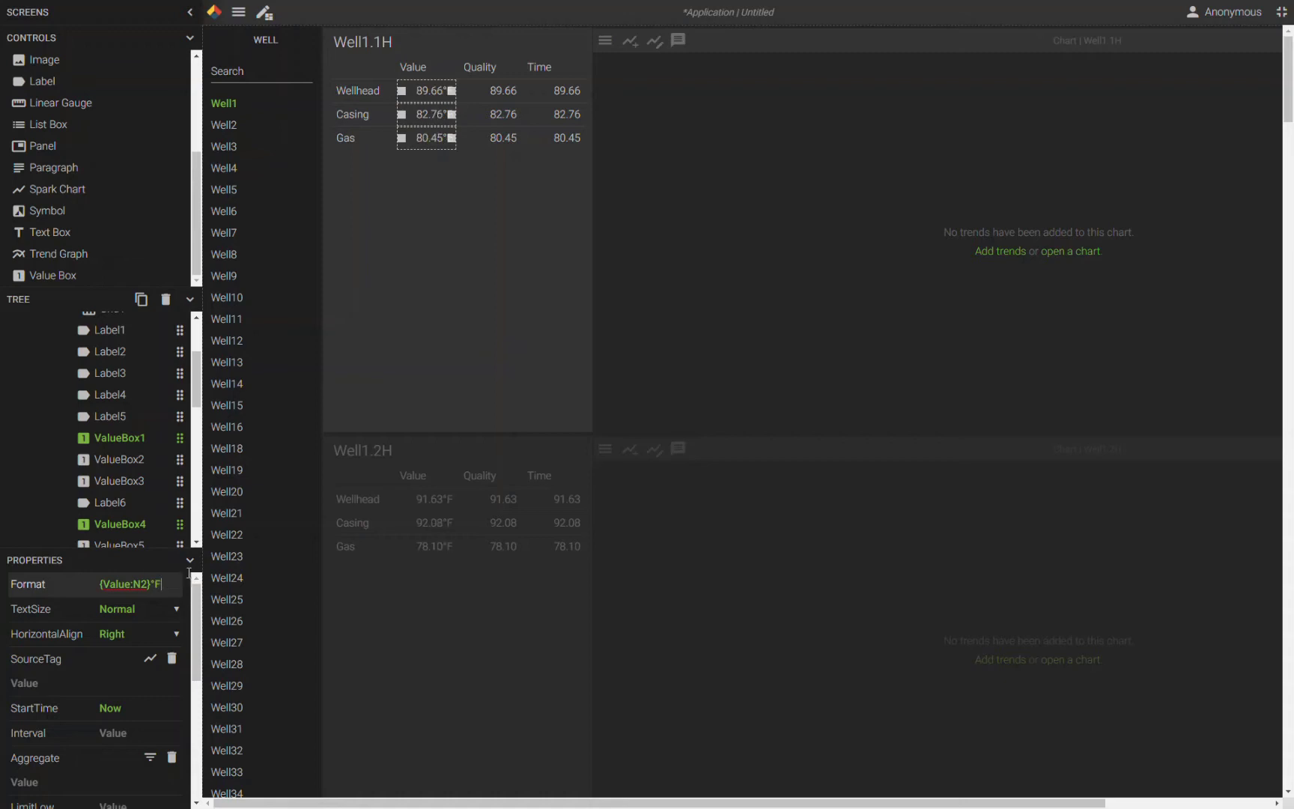
Set the format of the three value boxes in the Quality column to {Quality}.
left_click(517, 90)
left_click(516, 114, "ctrl")
left_click(516, 137, "ctrl")
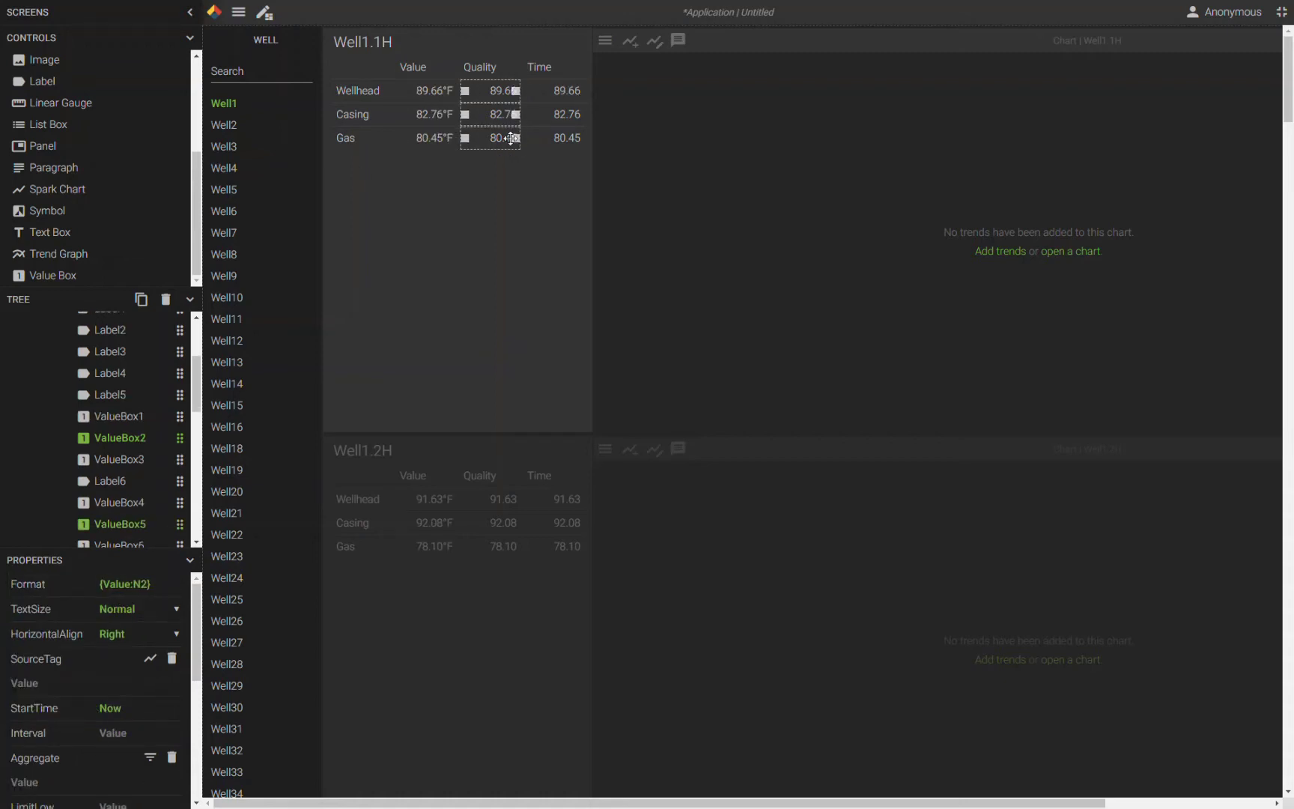
left_click_drag(147, 583, 103, 584)
key("BackSpace")
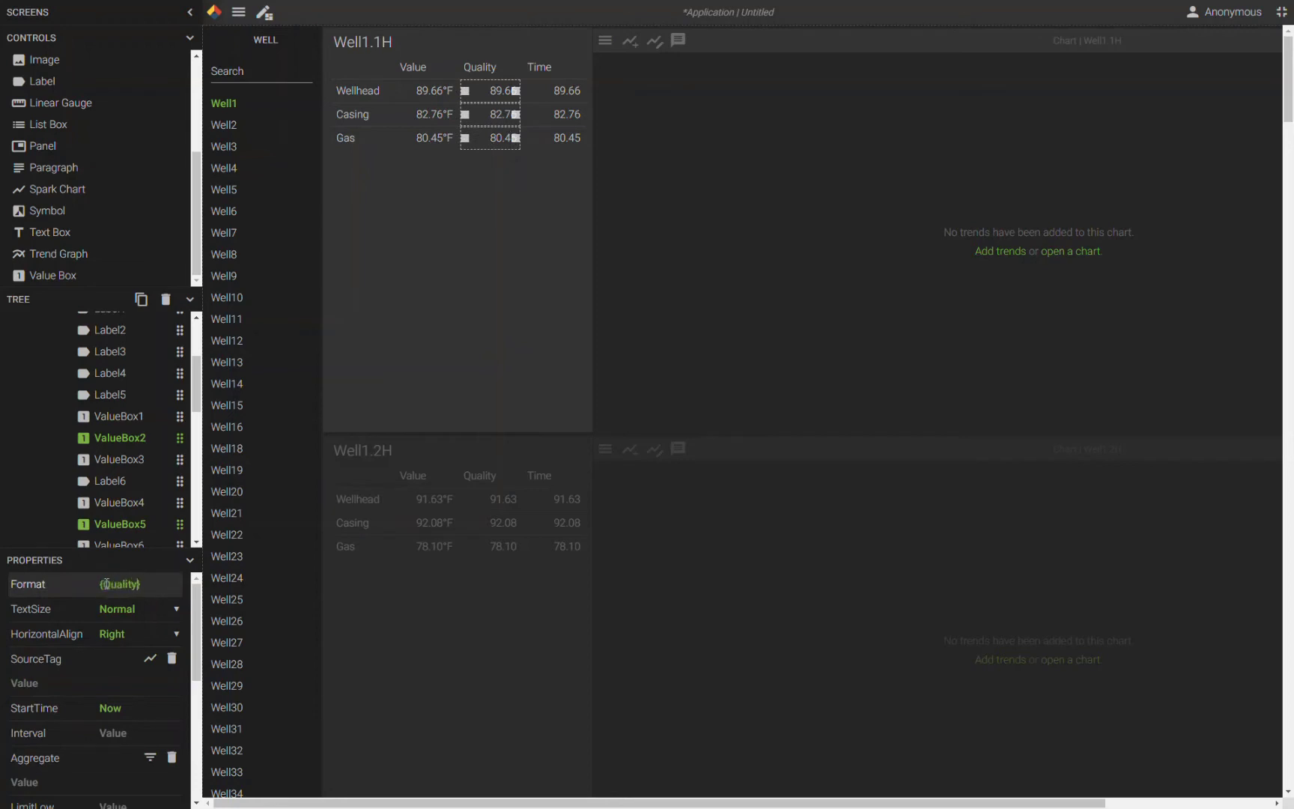
Apply the {Quality} format to the selected value boxes in the Wellhead, Casing and Gas rows.
type("Quality")
key("Return")
Set the format of the three value boxes in the Time column to {Time: hh:mm:ss MM/dd/yy}.
left_click(570, 90)
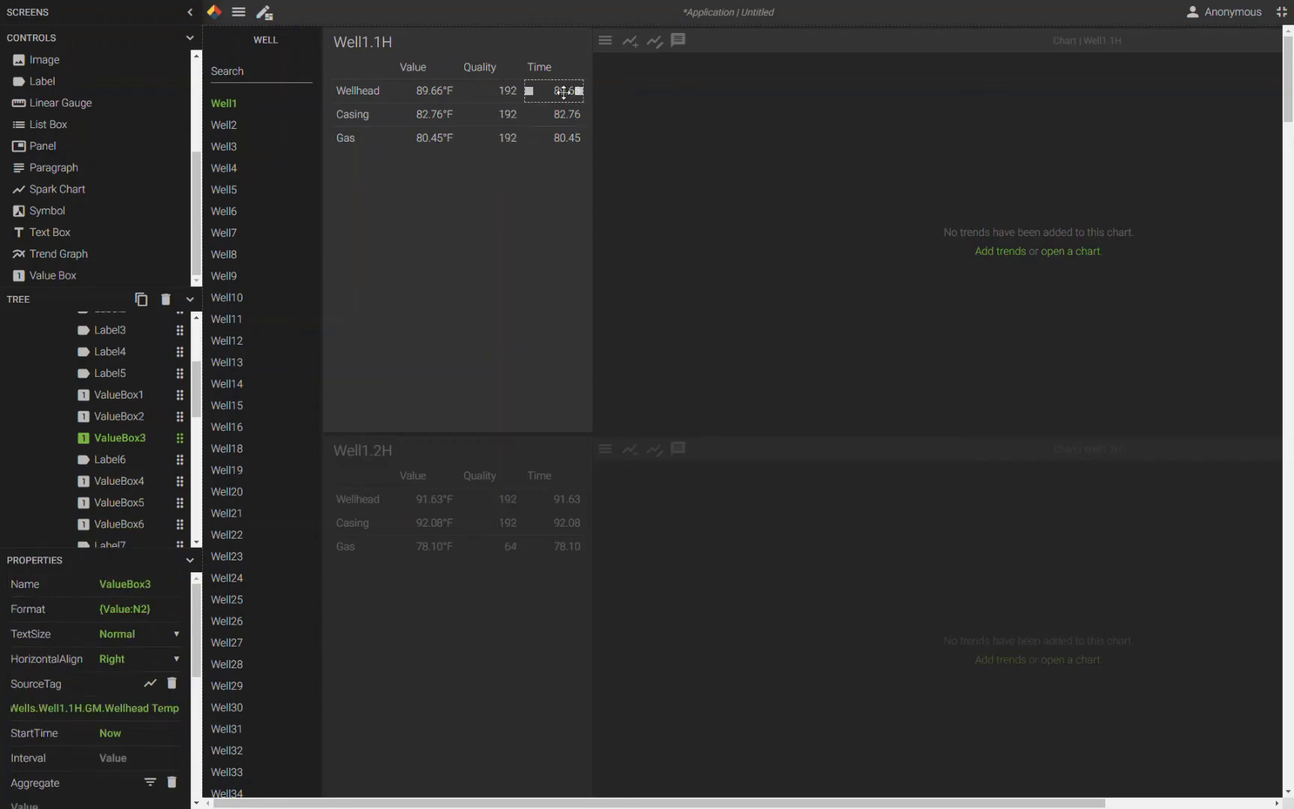
left_click(567, 114, "ctrl")
left_click(569, 138, "ctrl")
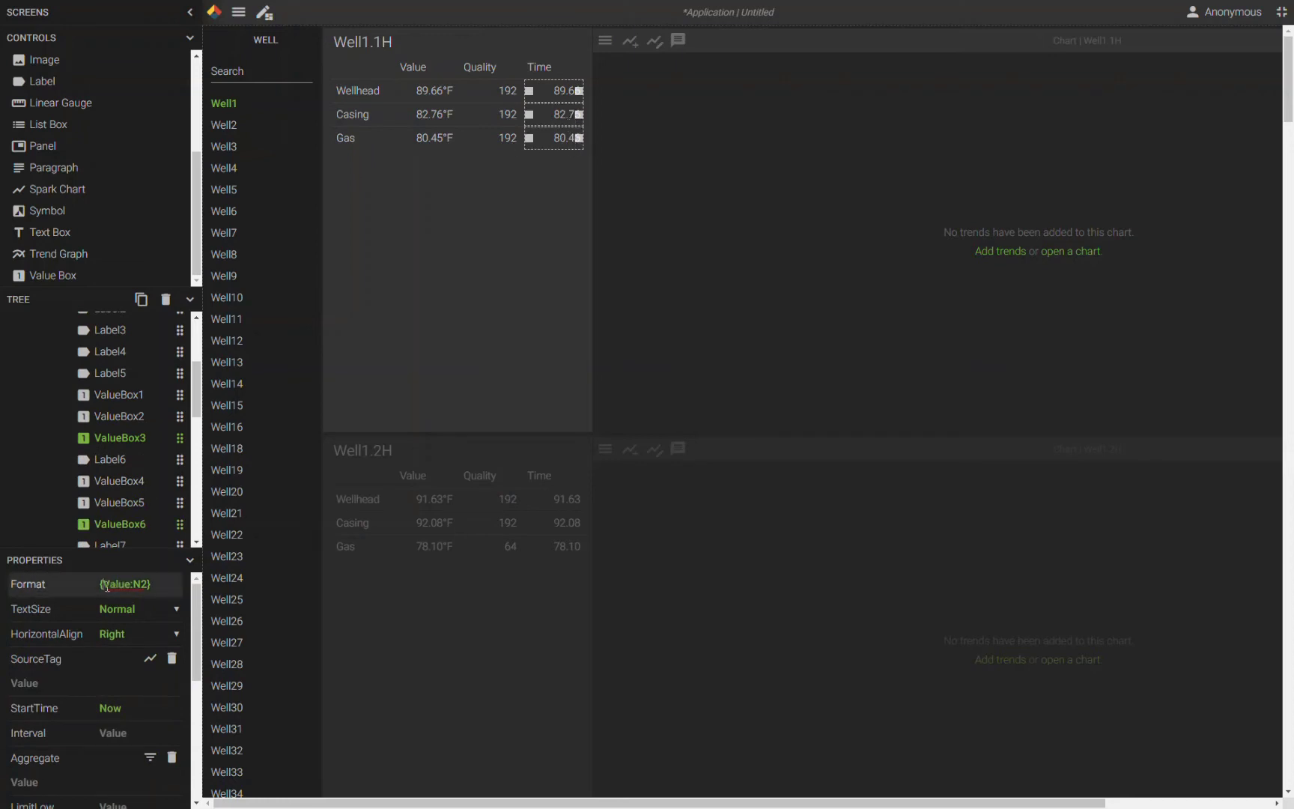
left_click_drag(107, 586, 137, 590)
type("Time: hh:m")
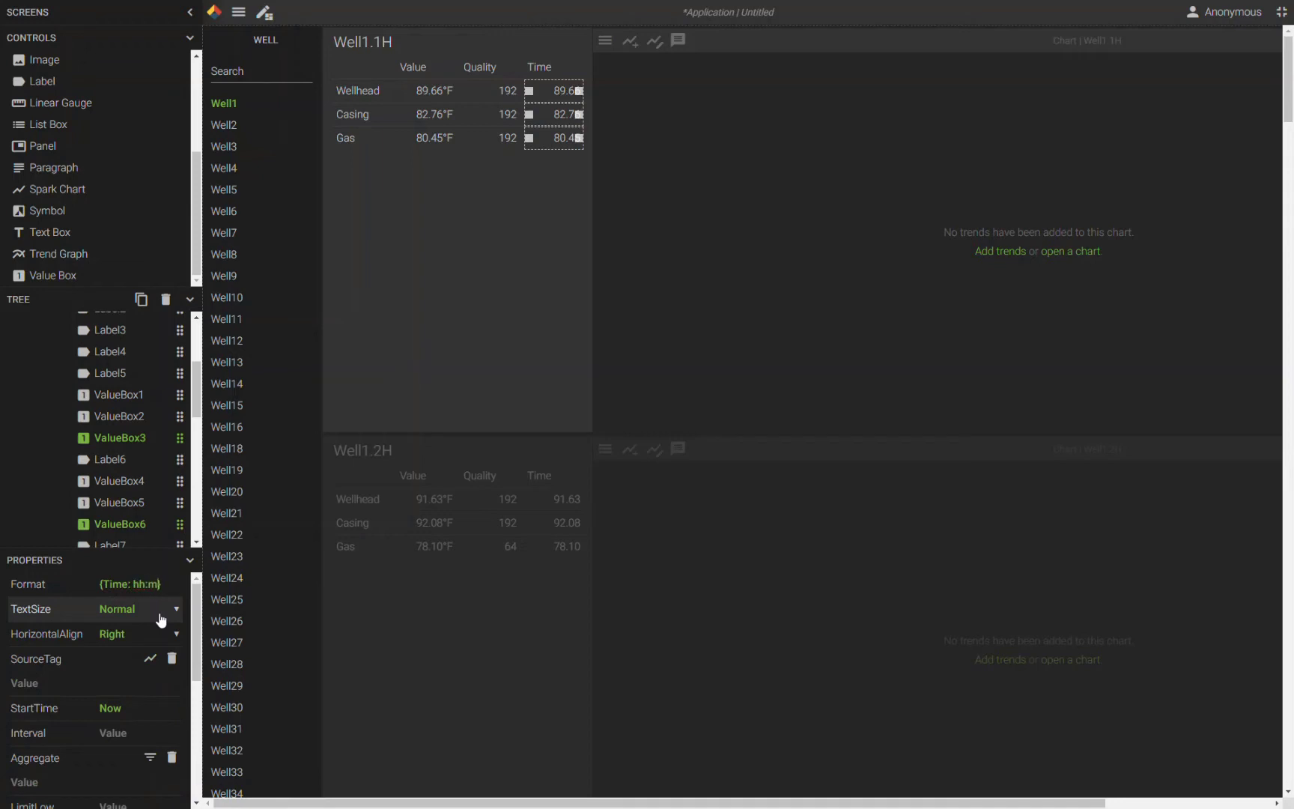
type("s MM/dd/yy")
key("Return")
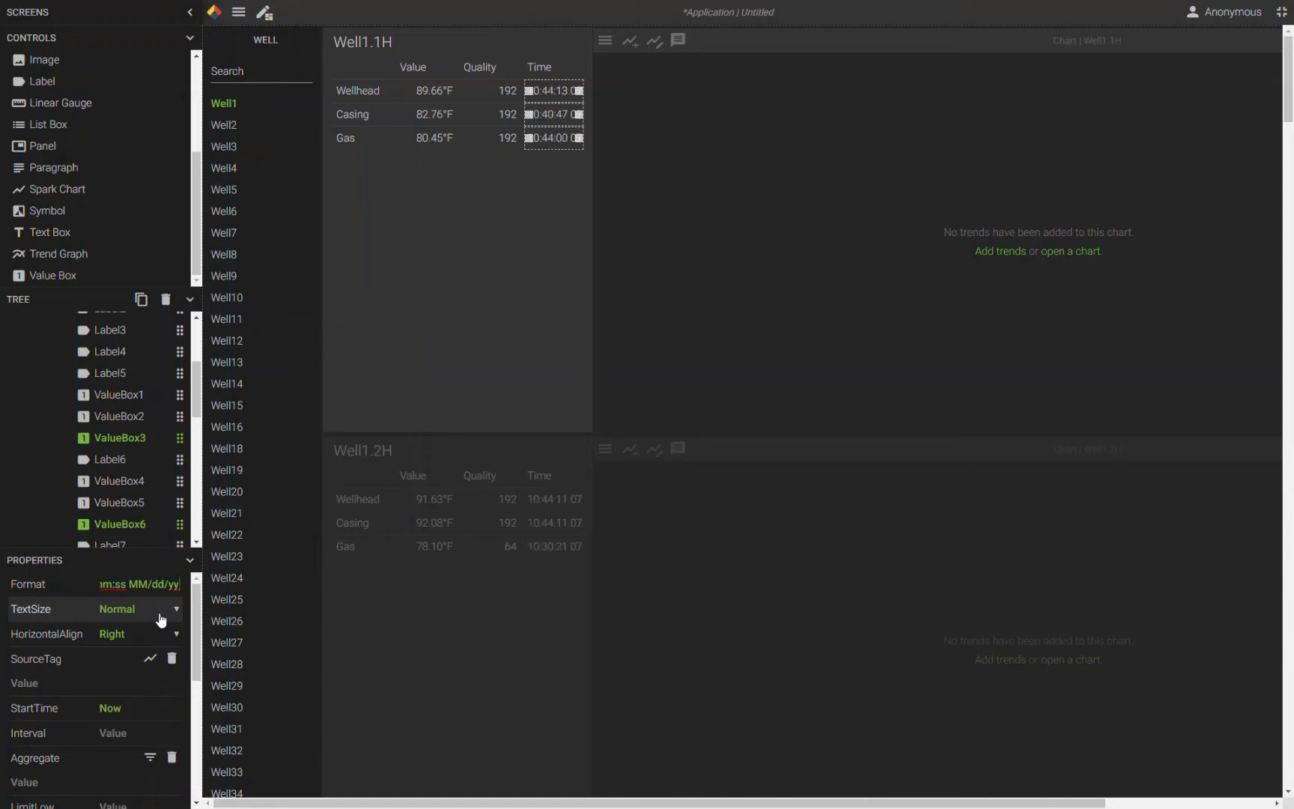
Lower the top edge of the temperature grid to Y 96, making its height 372.
left_click(394, 164)
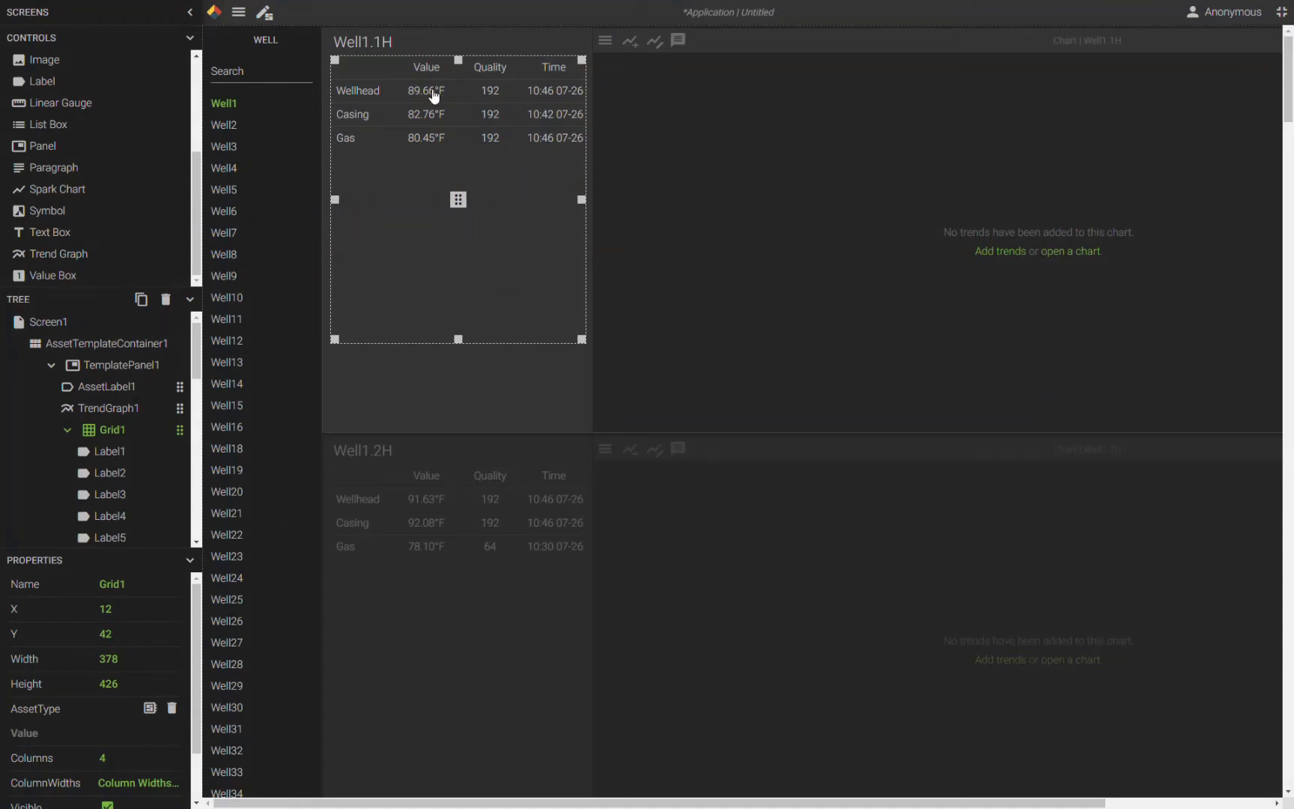
left_click(509, 145)
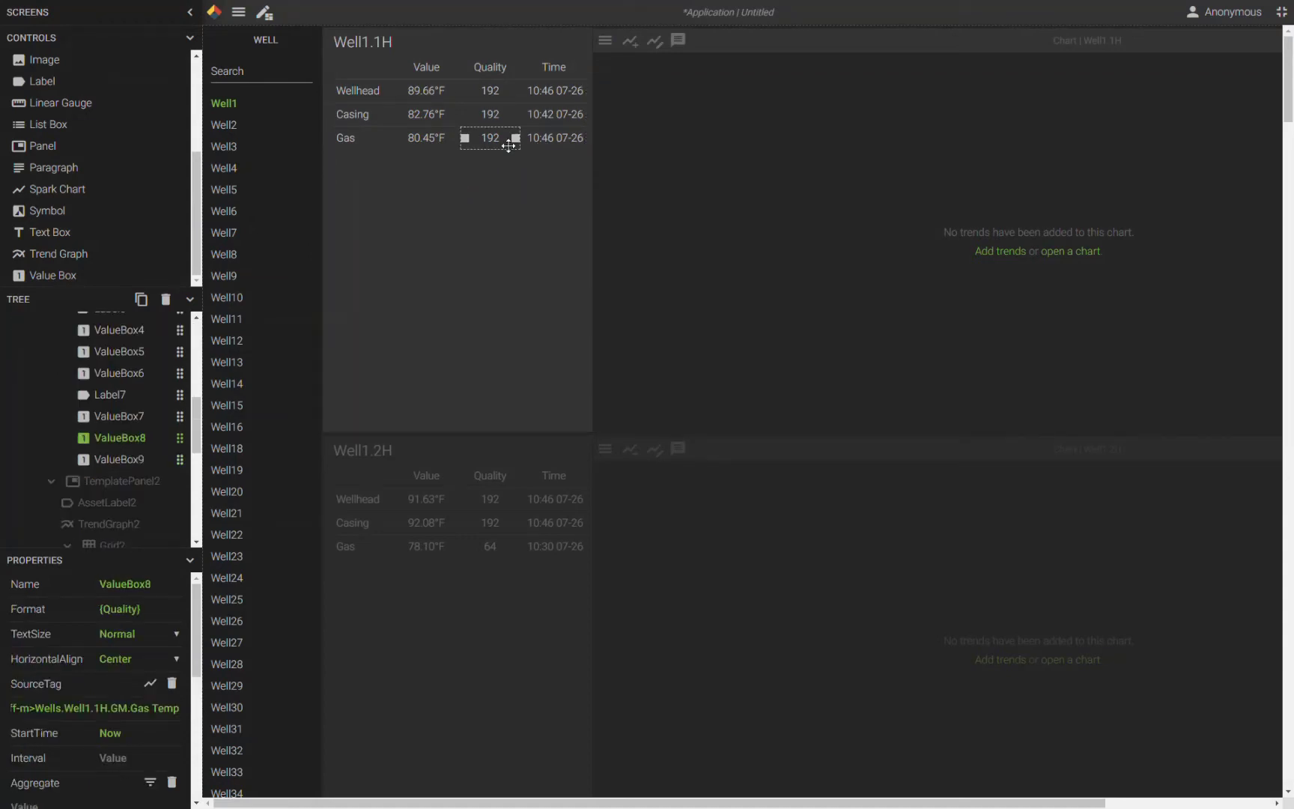
left_click(452, 170)
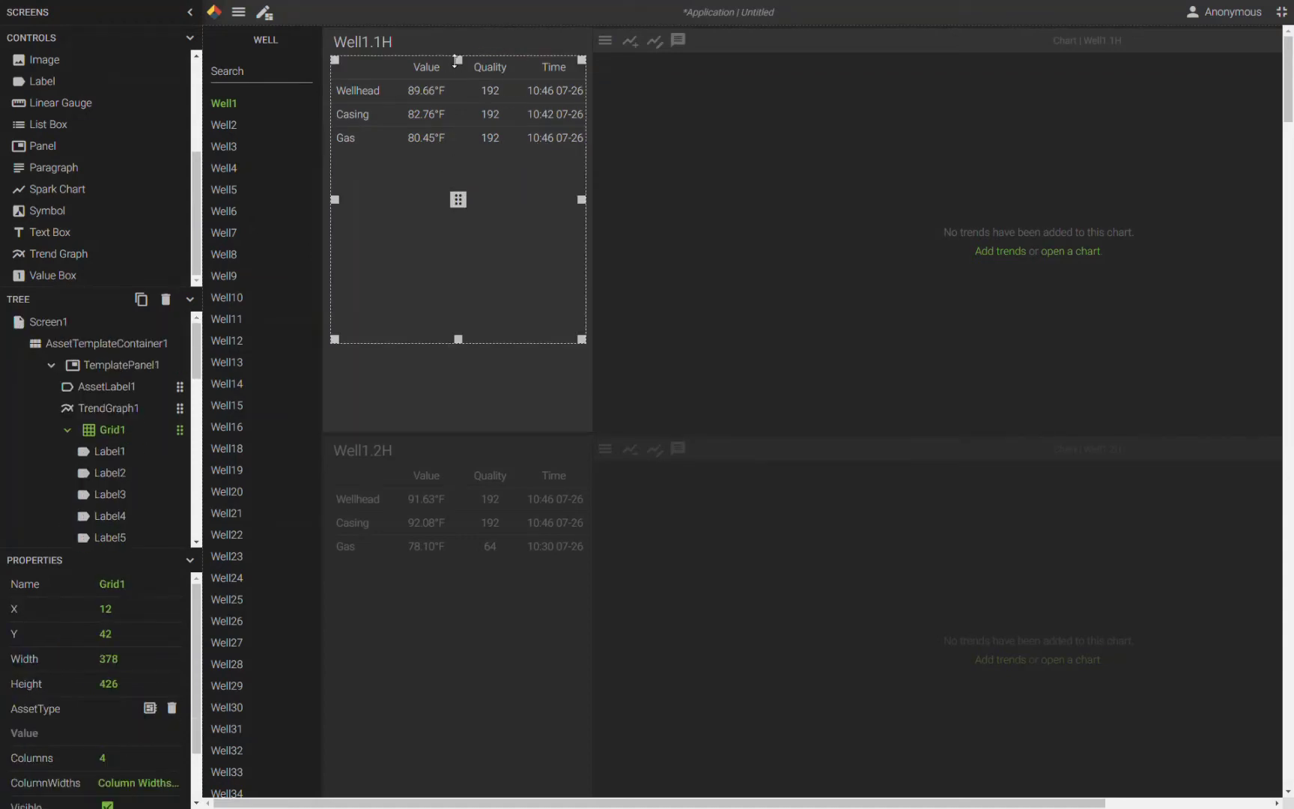
left_click_drag(459, 57, 457, 92)
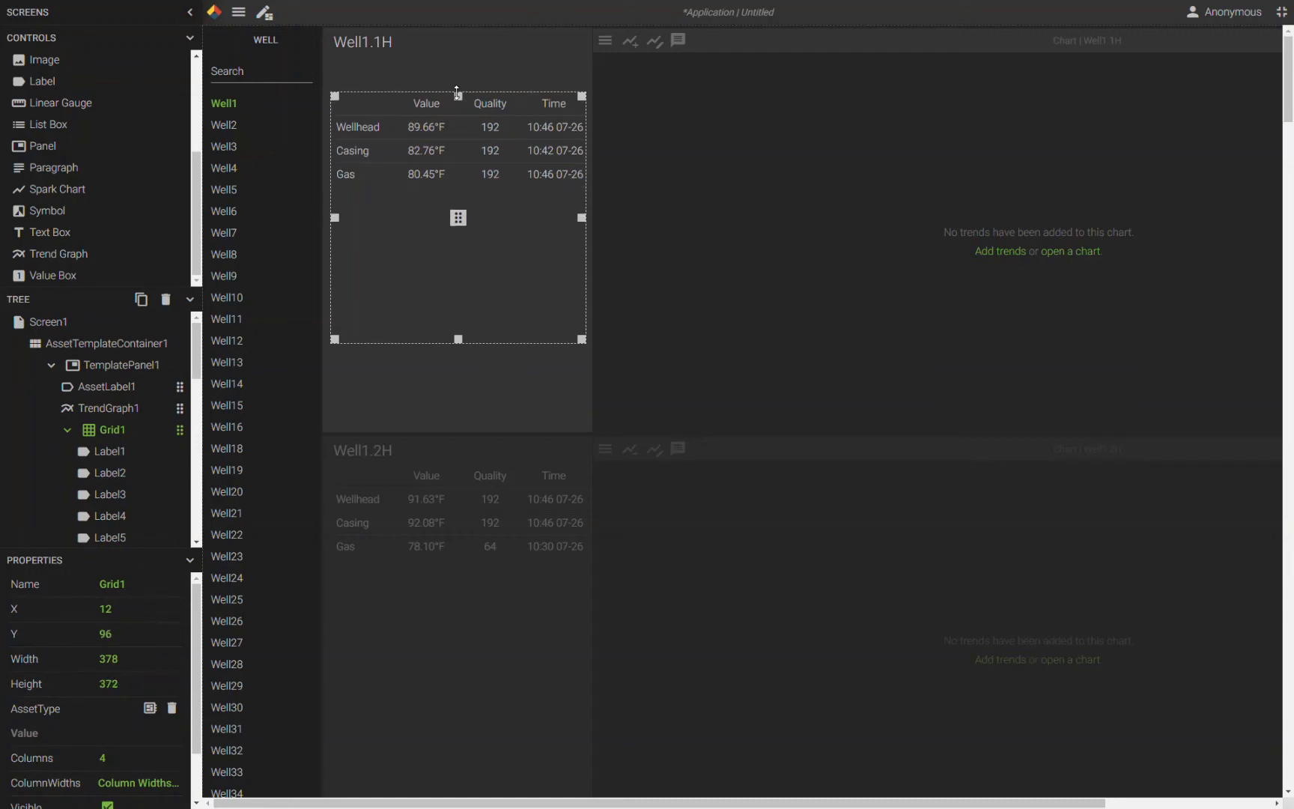
Add a label reading TEMPERATURES above the grid, 156 wide at X 18, Y 54.
left_click_drag(75, 82, 371, 88)
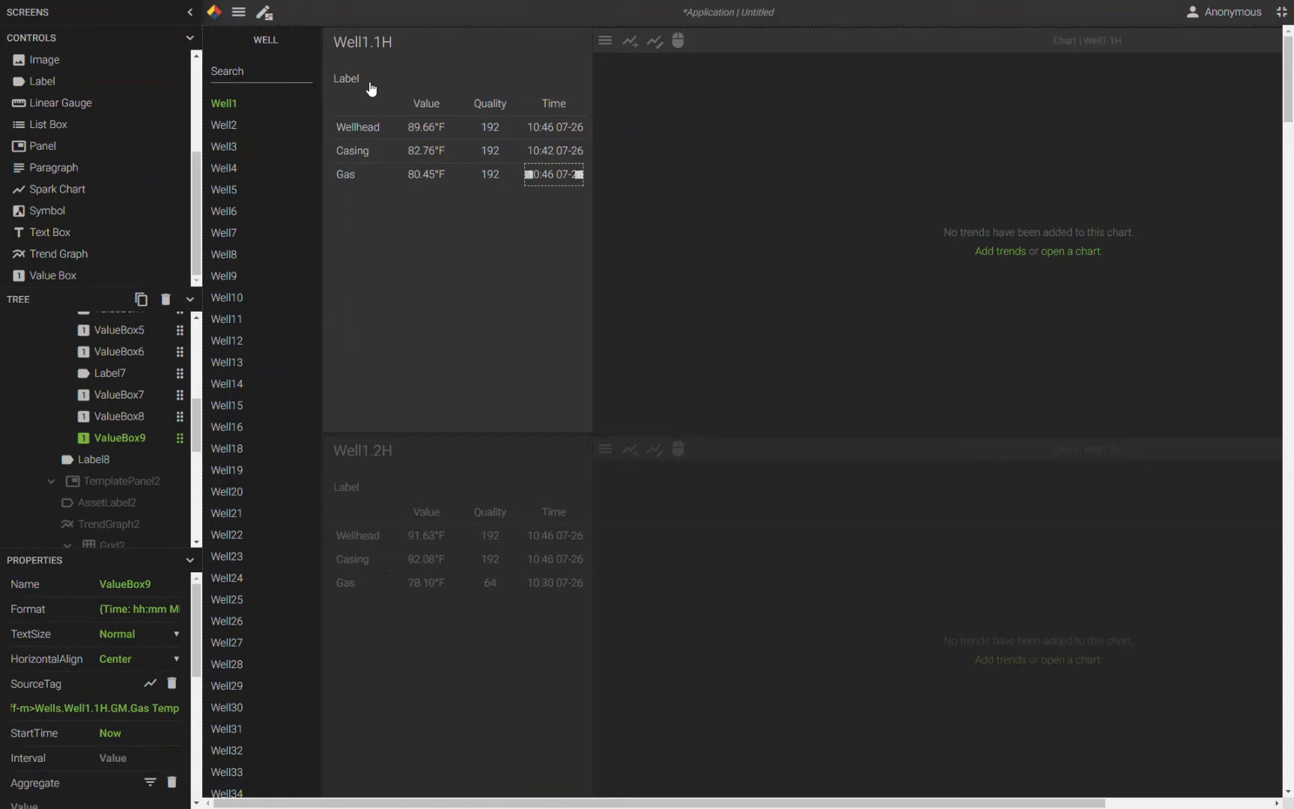
left_click(351, 83)
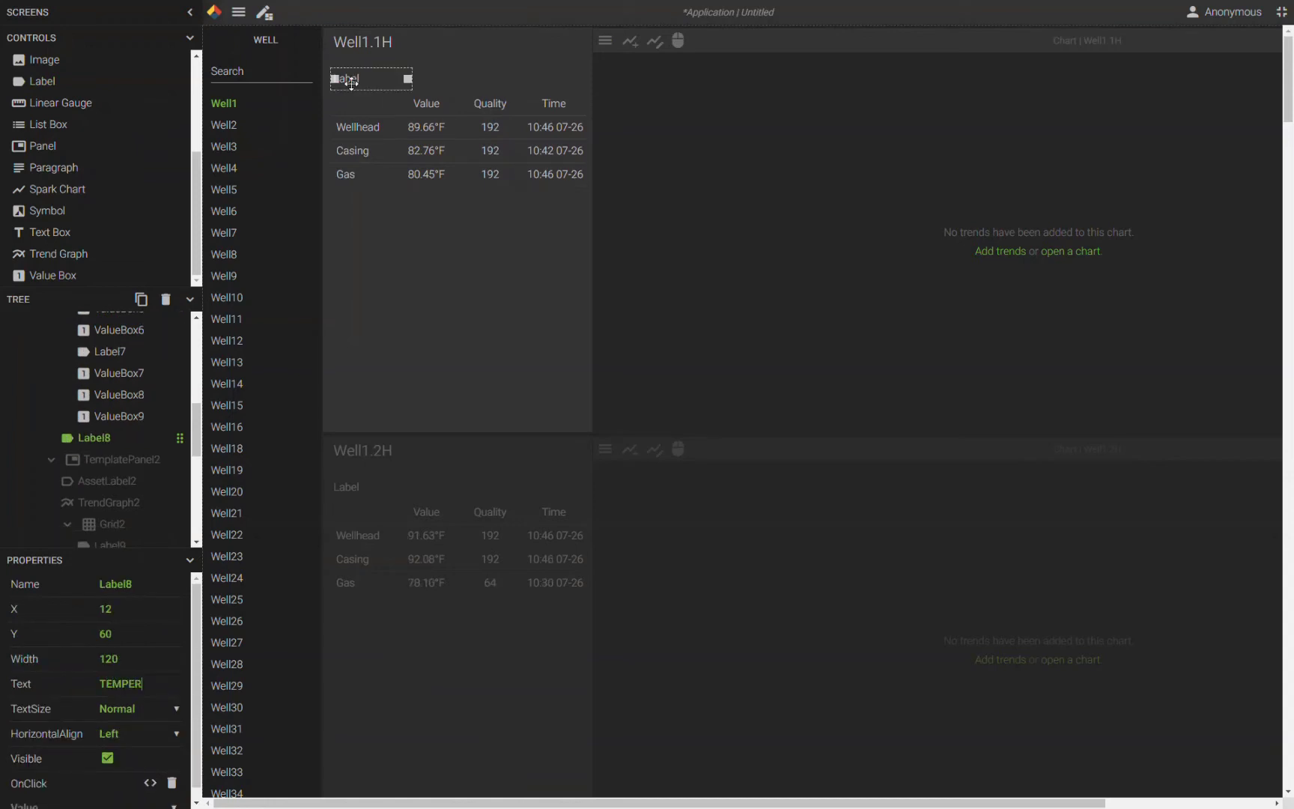
type("TEMPERATURES")
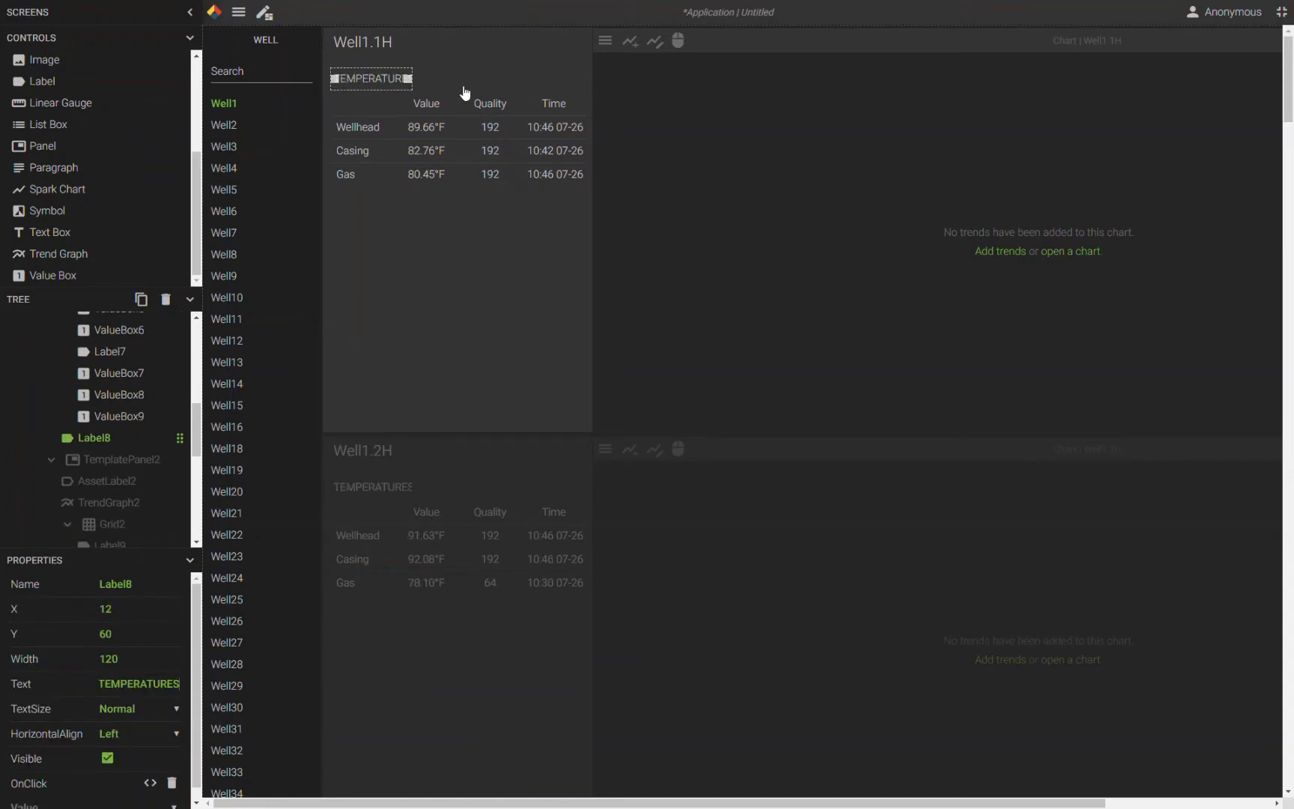
mouse_move(409, 78)
left_mouse_down()
mouse_move(433, 79)
mouse_move(400, 80)
mouse_move(402, 105)
mouse_move(405, 78)
left_mouse_up()
Shorten the grid by raising its bottom edge to just below the Gas row.
left_click(449, 260)
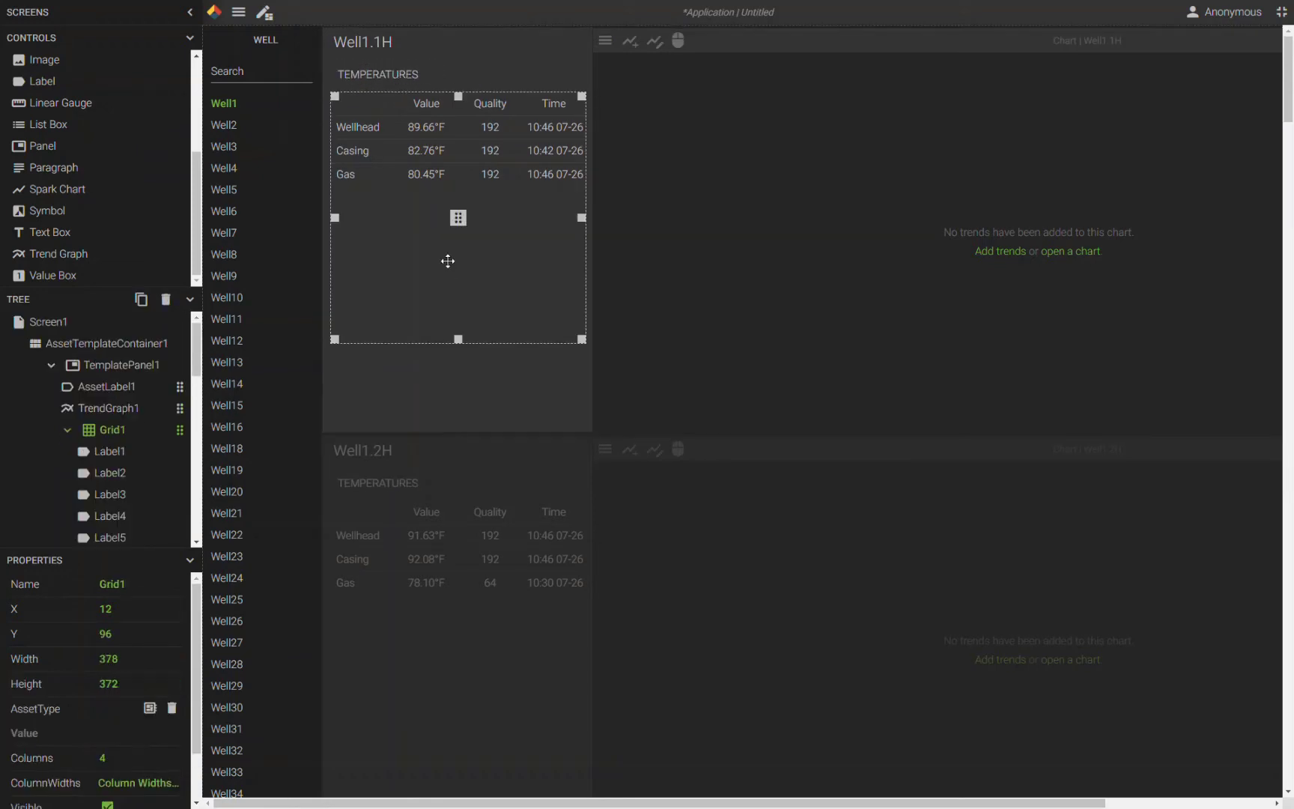
left_click_drag(457, 339, 460, 195)
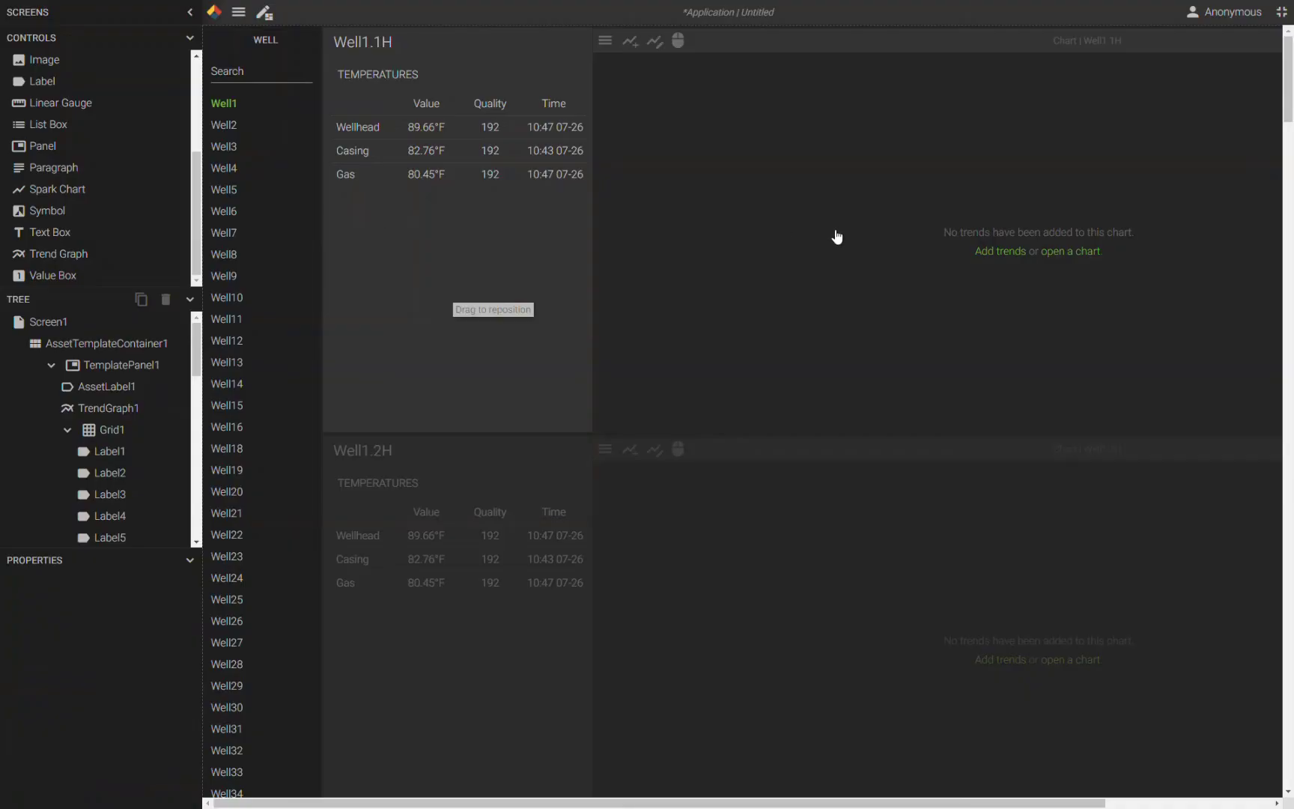
left_click(459, 221)
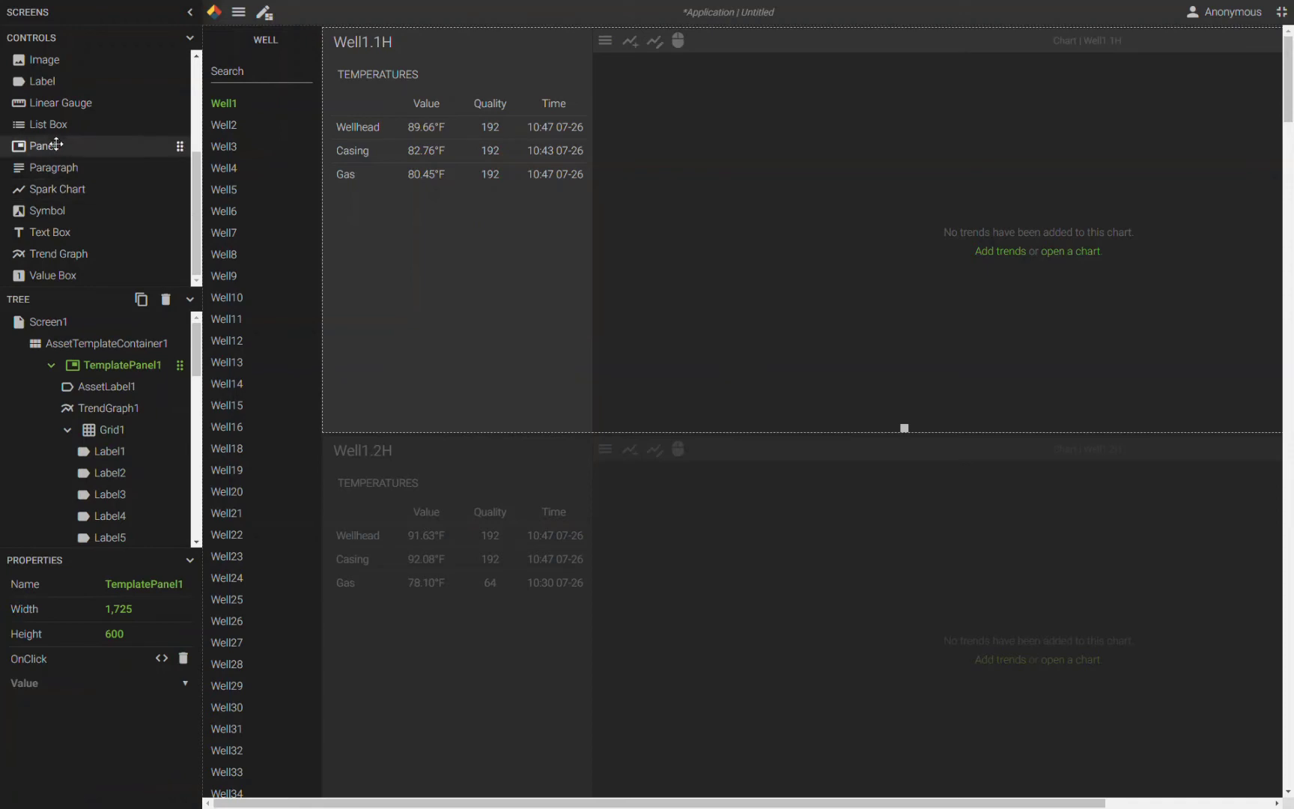
Add a panel below the temperature grid at X 12, Y 270, with width 378 and height 282.
left_click_drag(45, 144, 428, 312)
left_click(505, 399)
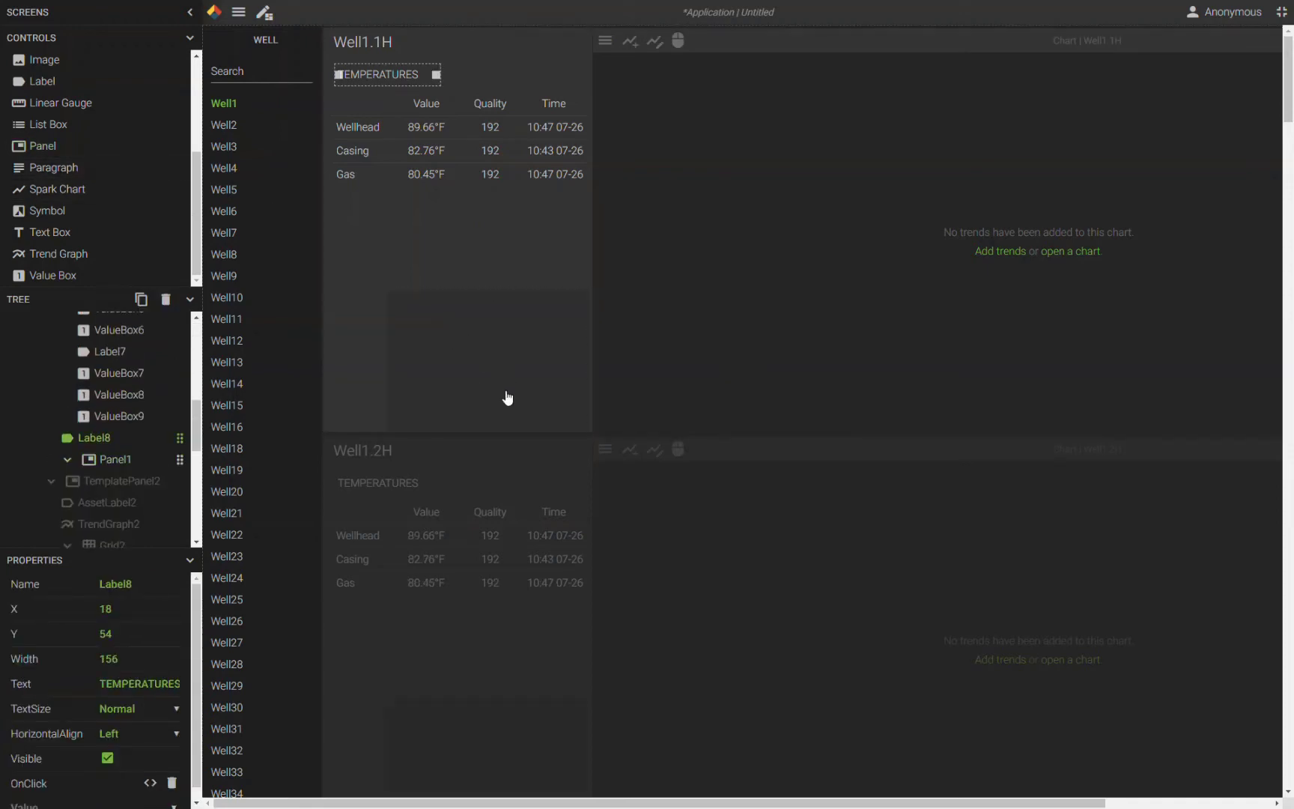
left_click_drag(491, 390, 437, 314)
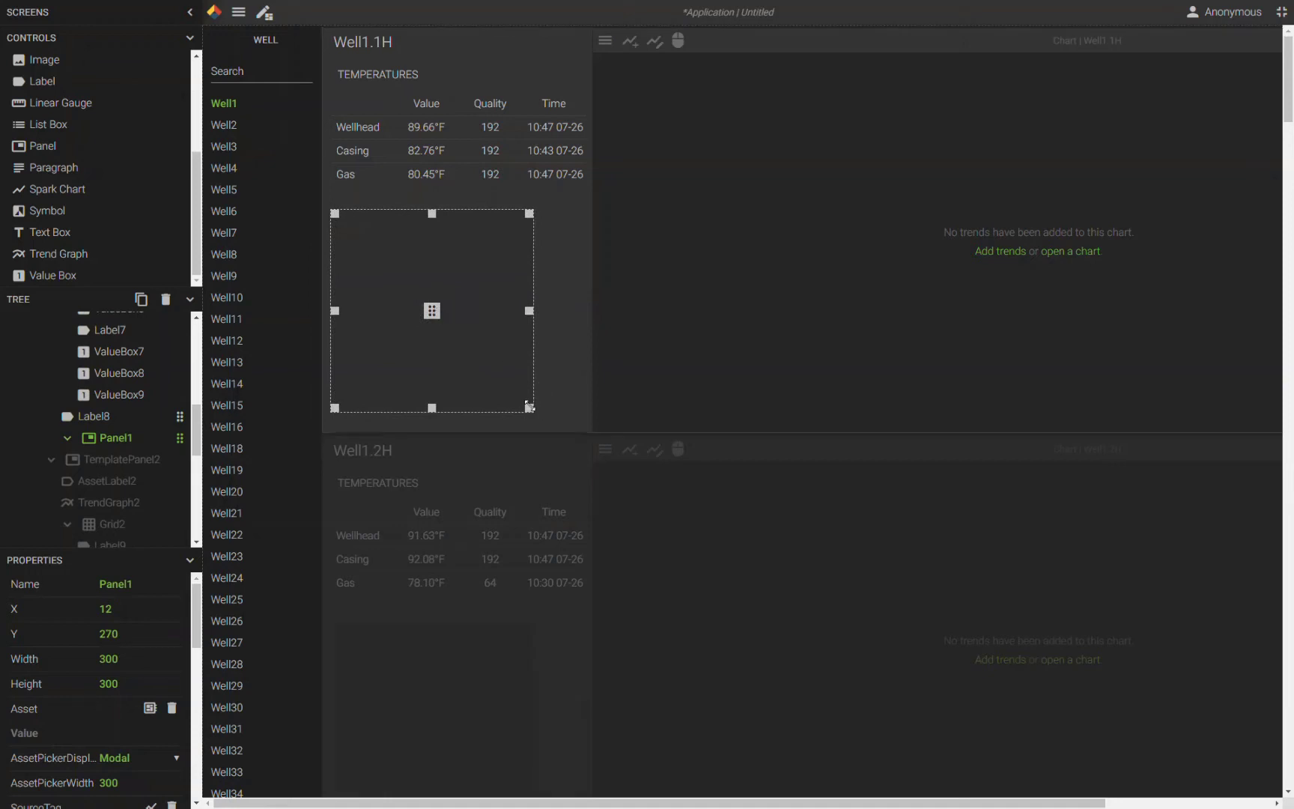
left_click_drag(530, 408, 589, 402)
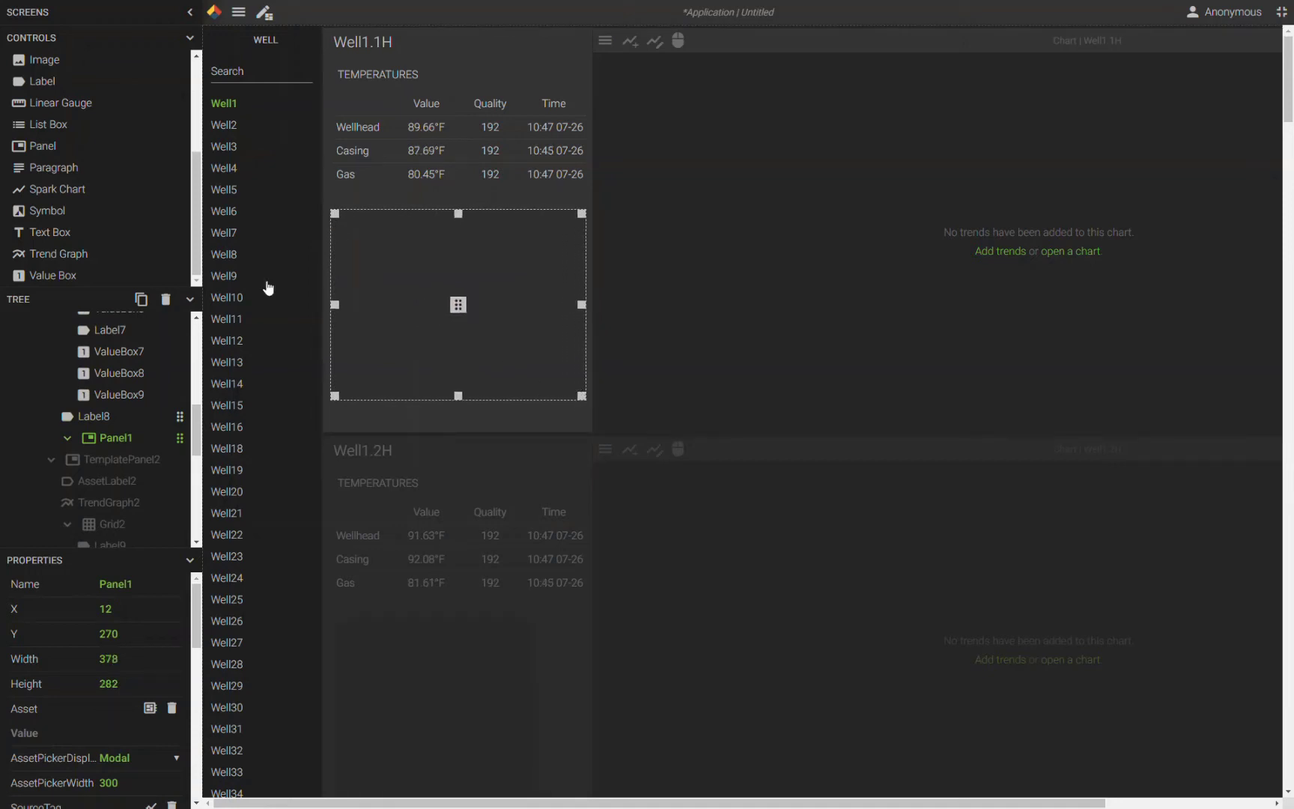
Add a label reading PRODUCTION inside the new panel at X 6, Y 12.
left_click_drag(57, 82, 387, 239)
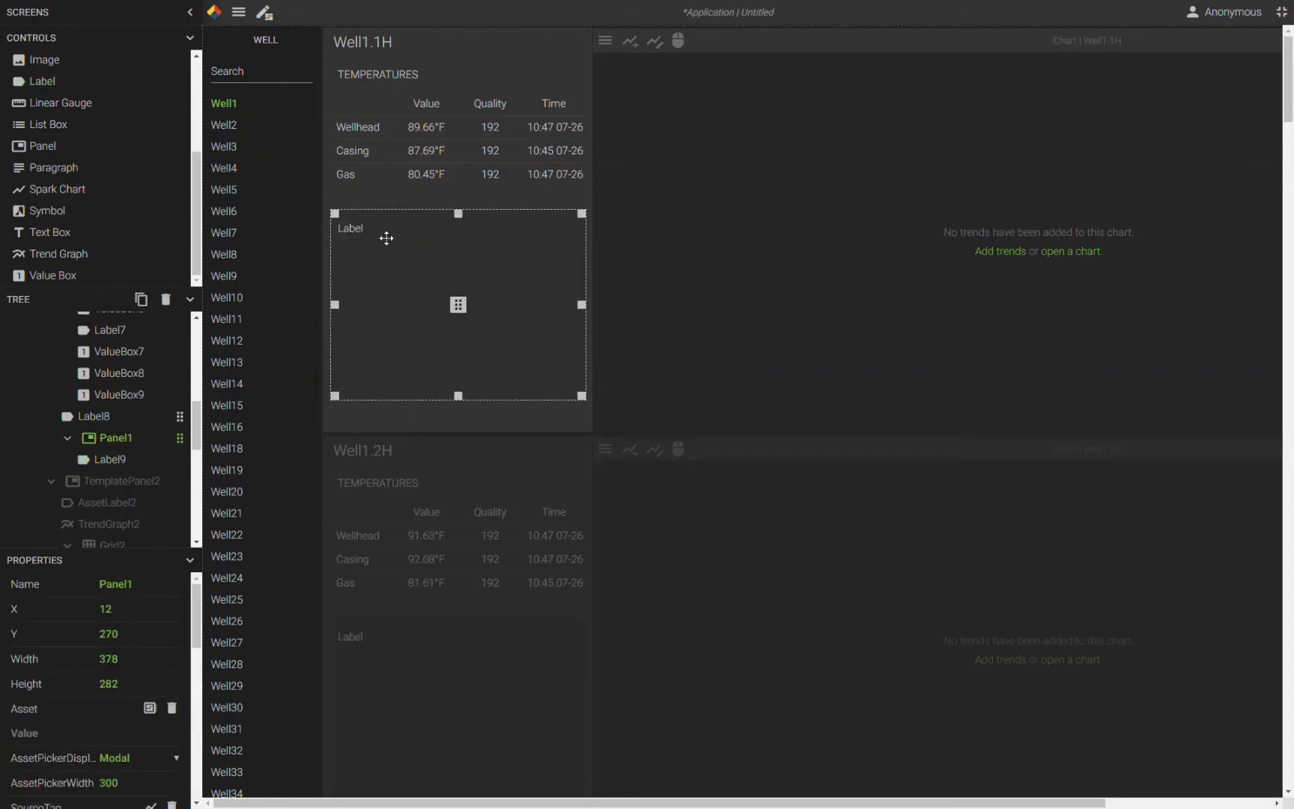
left_click(349, 228)
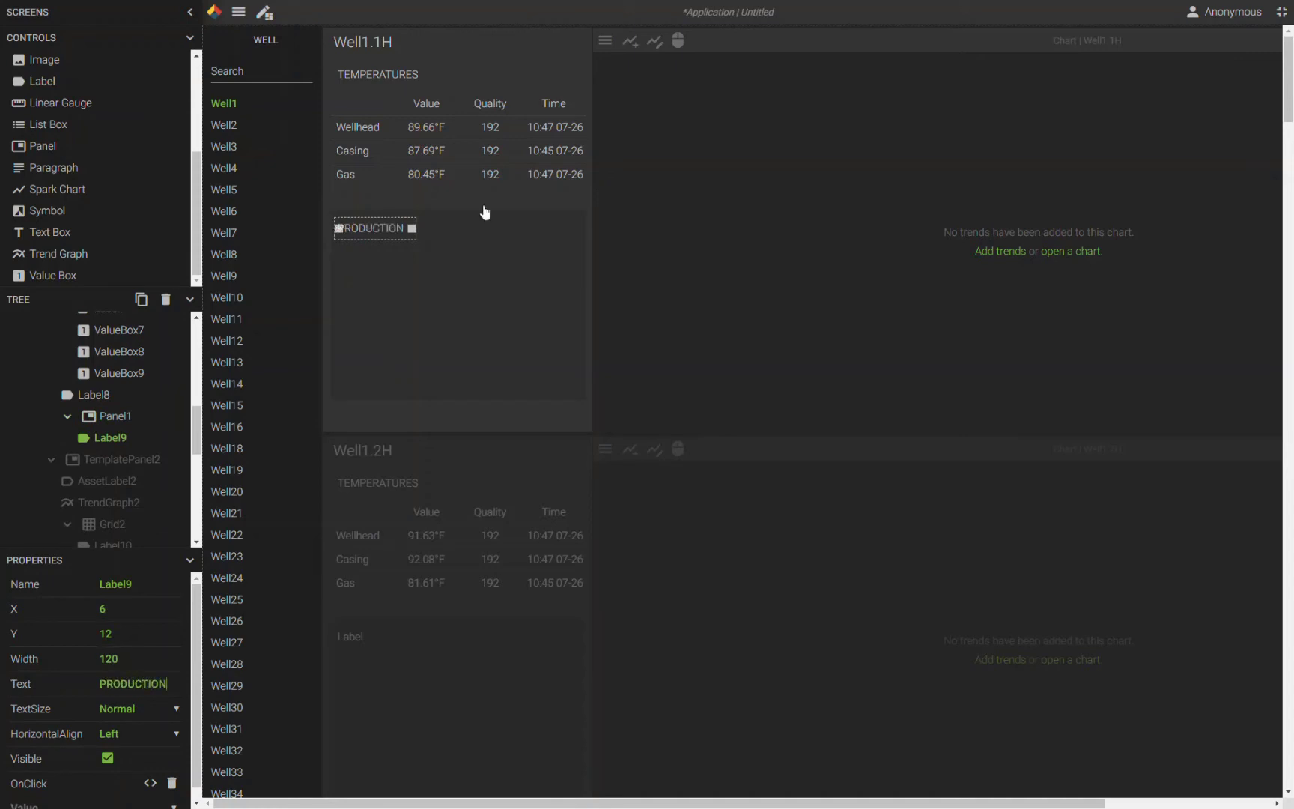
Add a donut gauge below the PRODUCTION label at X 12, Y 54, with width and height set to 125.
scroll(90, 247, "up", 3)
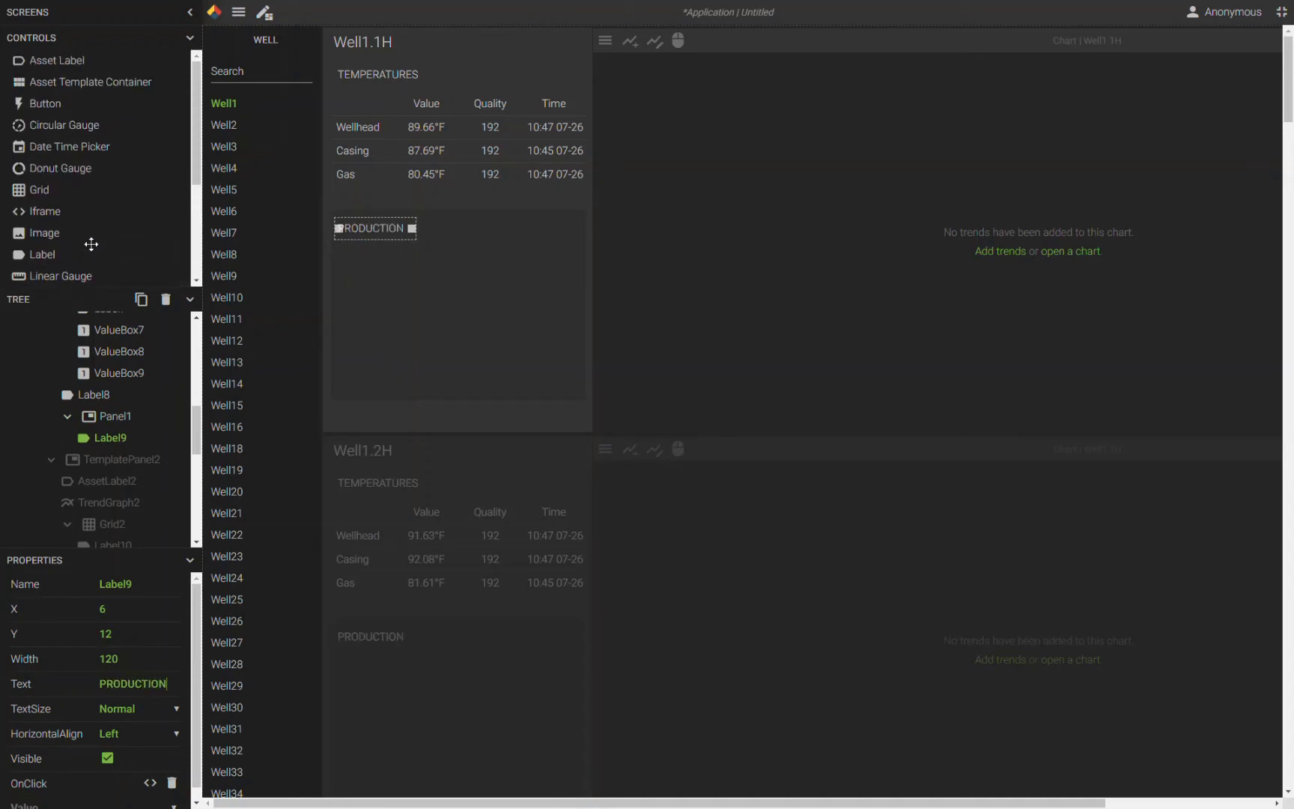
left_click_drag(58, 170, 402, 298)
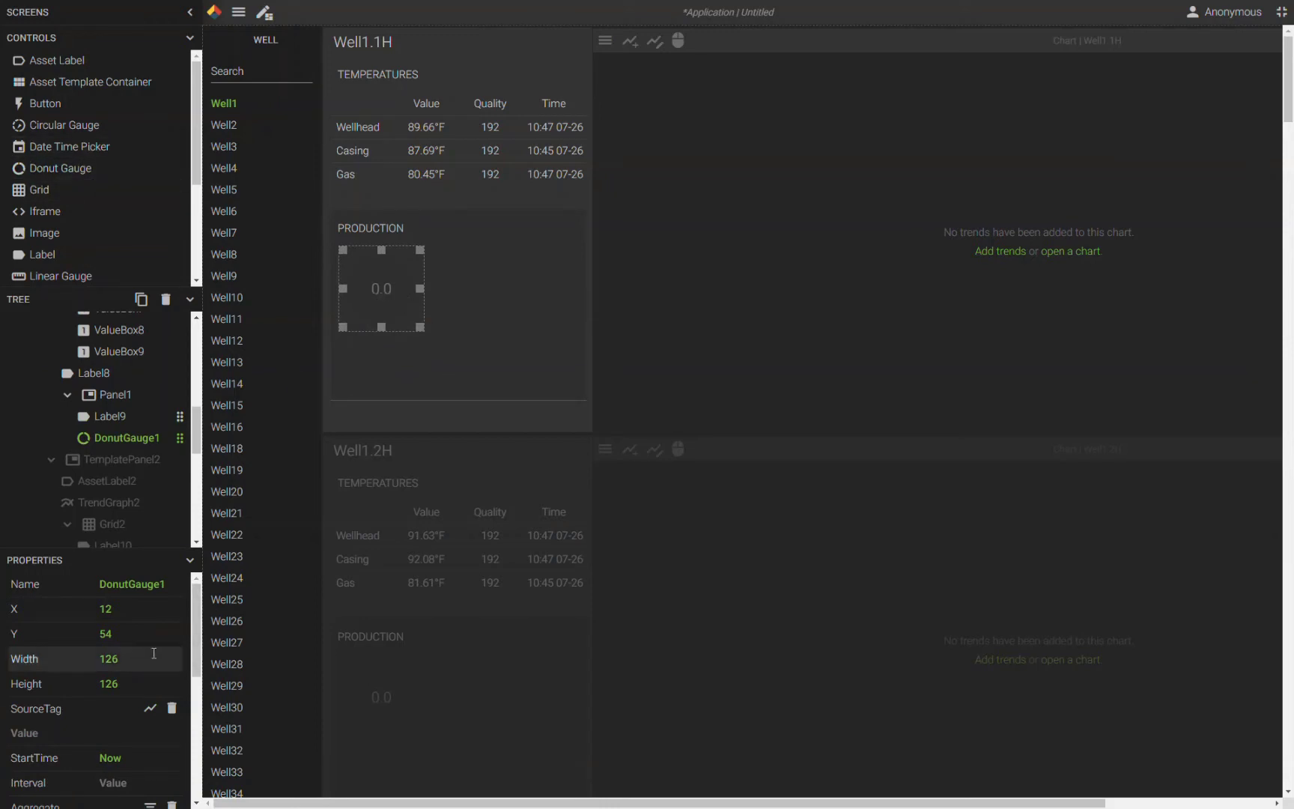
left_click_drag(151, 657, 58, 647)
type("125")
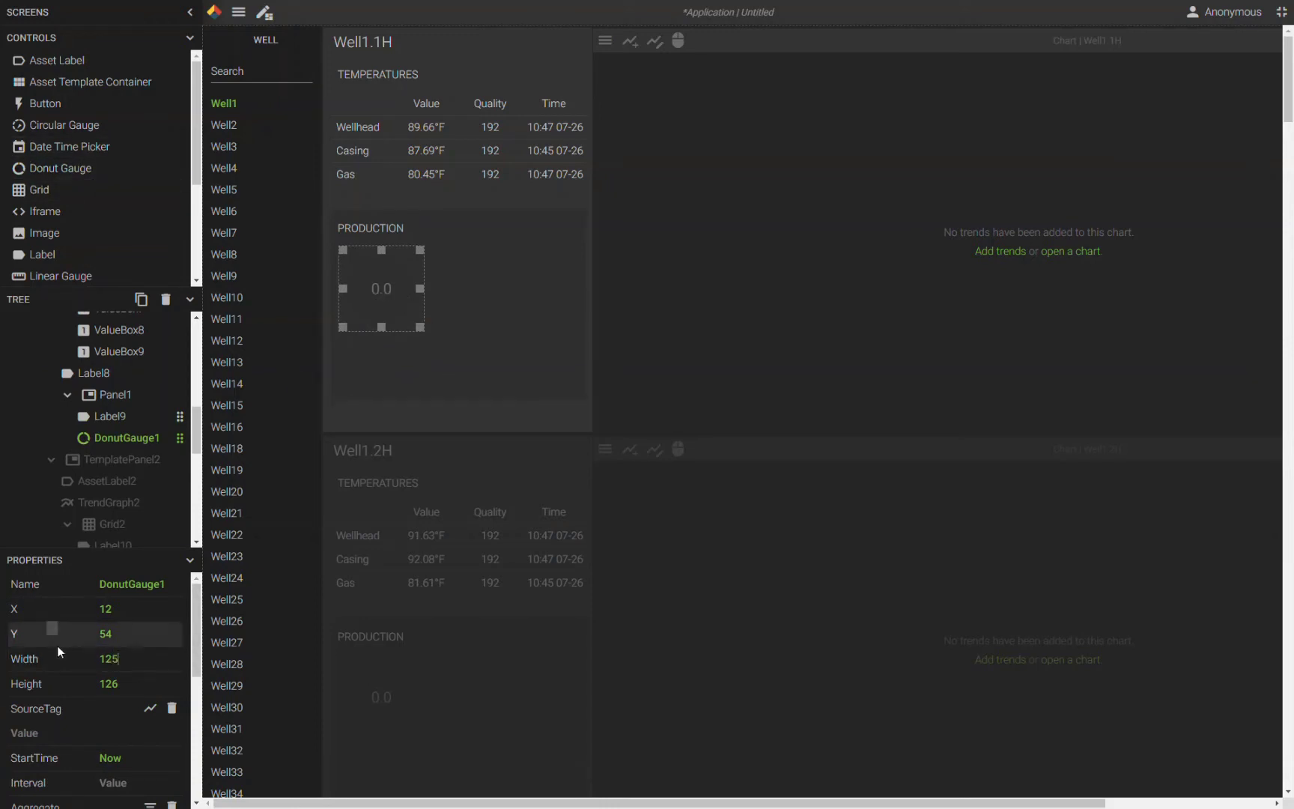
key("Tab")
type("125")
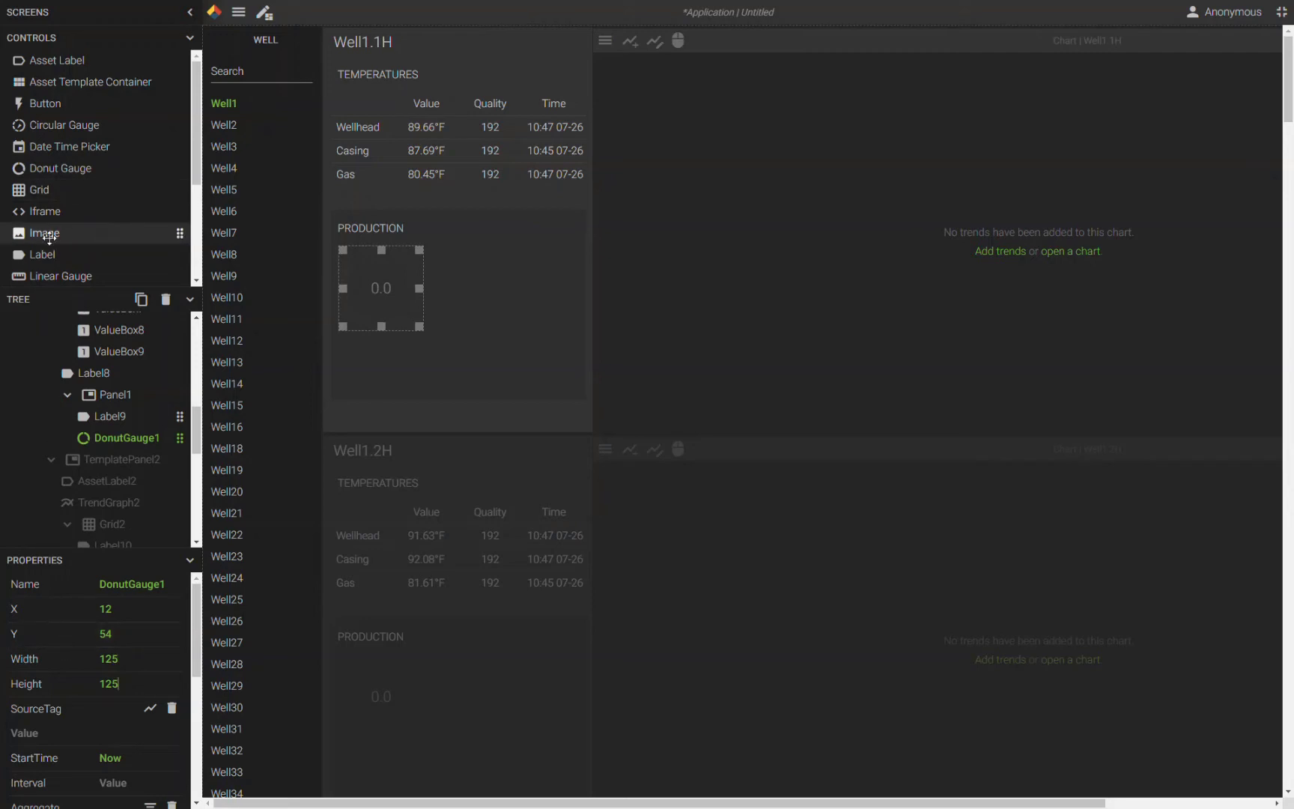
Add a label beneath the donut gauge with a width of 125 and the text Flow.
left_click_drag(42, 255, 379, 351)
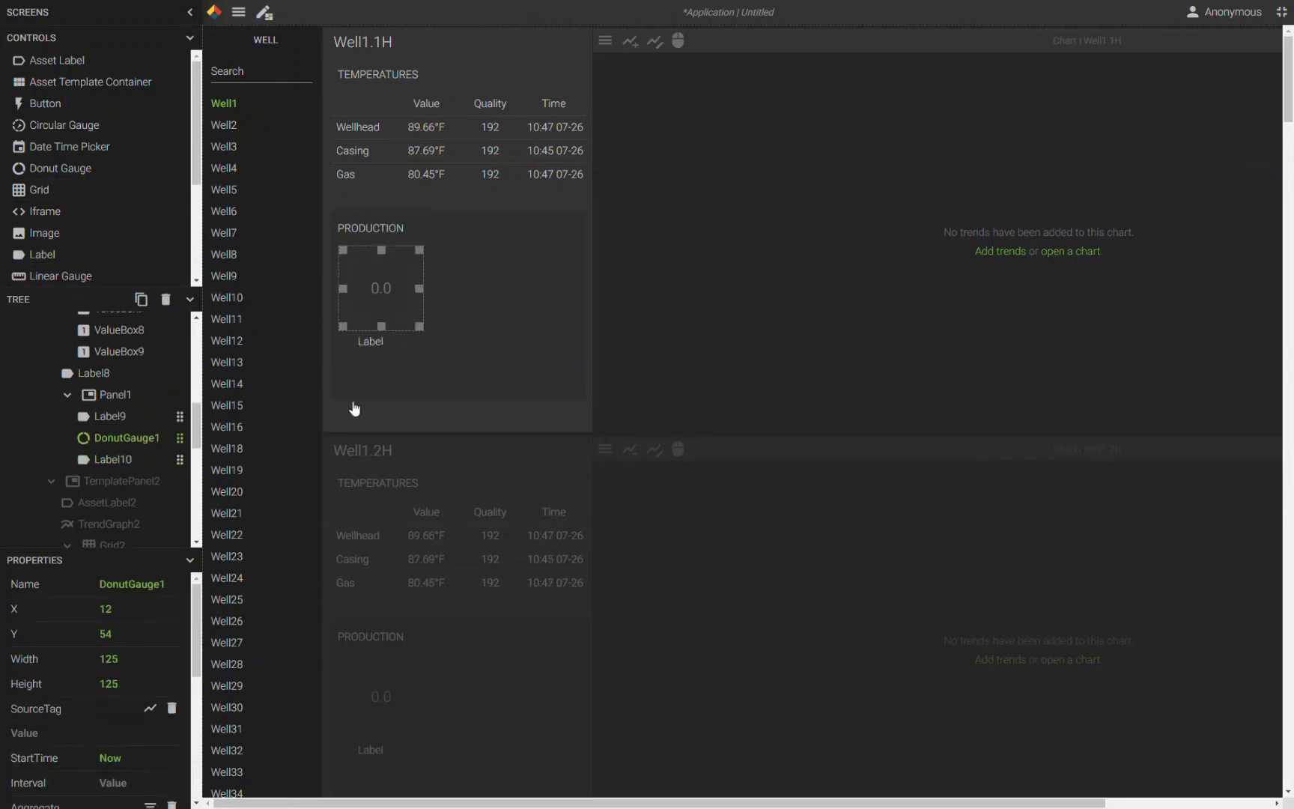
left_click(384, 341)
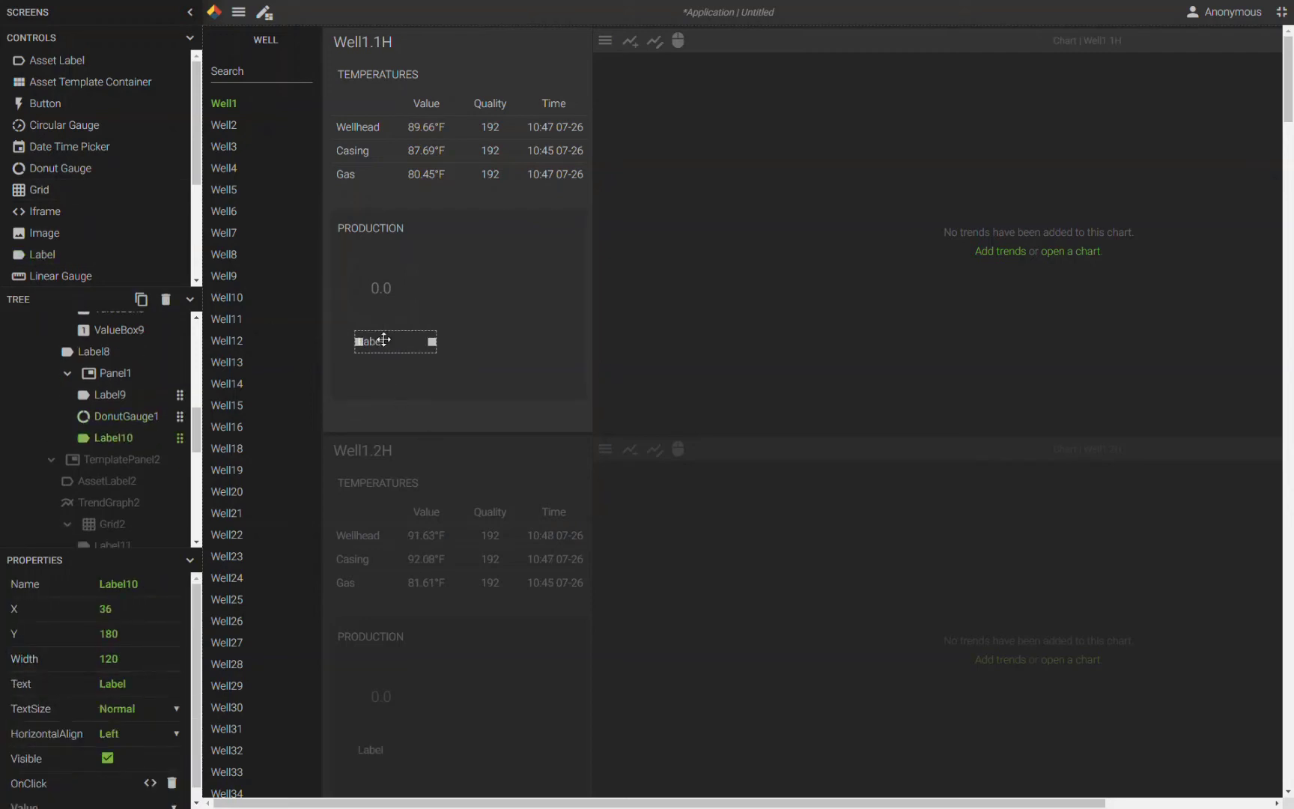
left_click(29, 658)
key("ctrl+a")
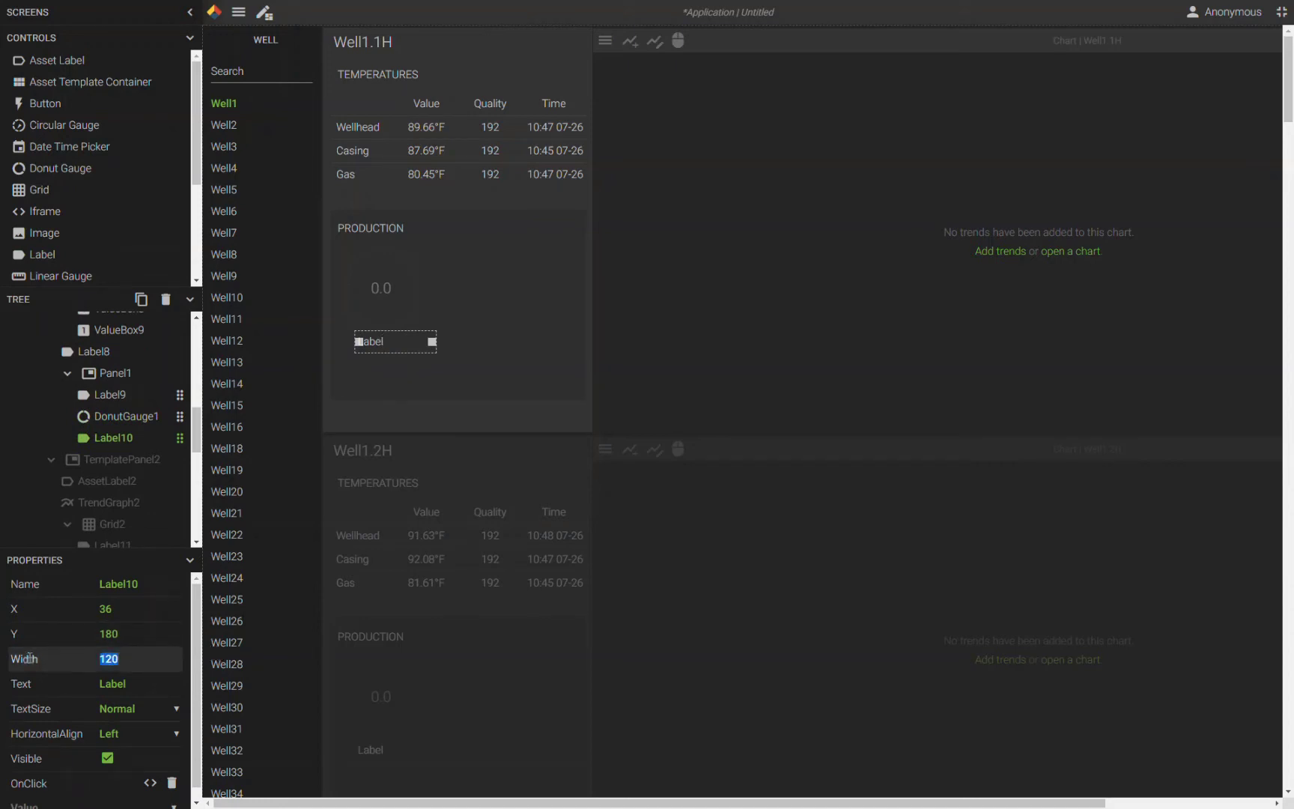
type("125")
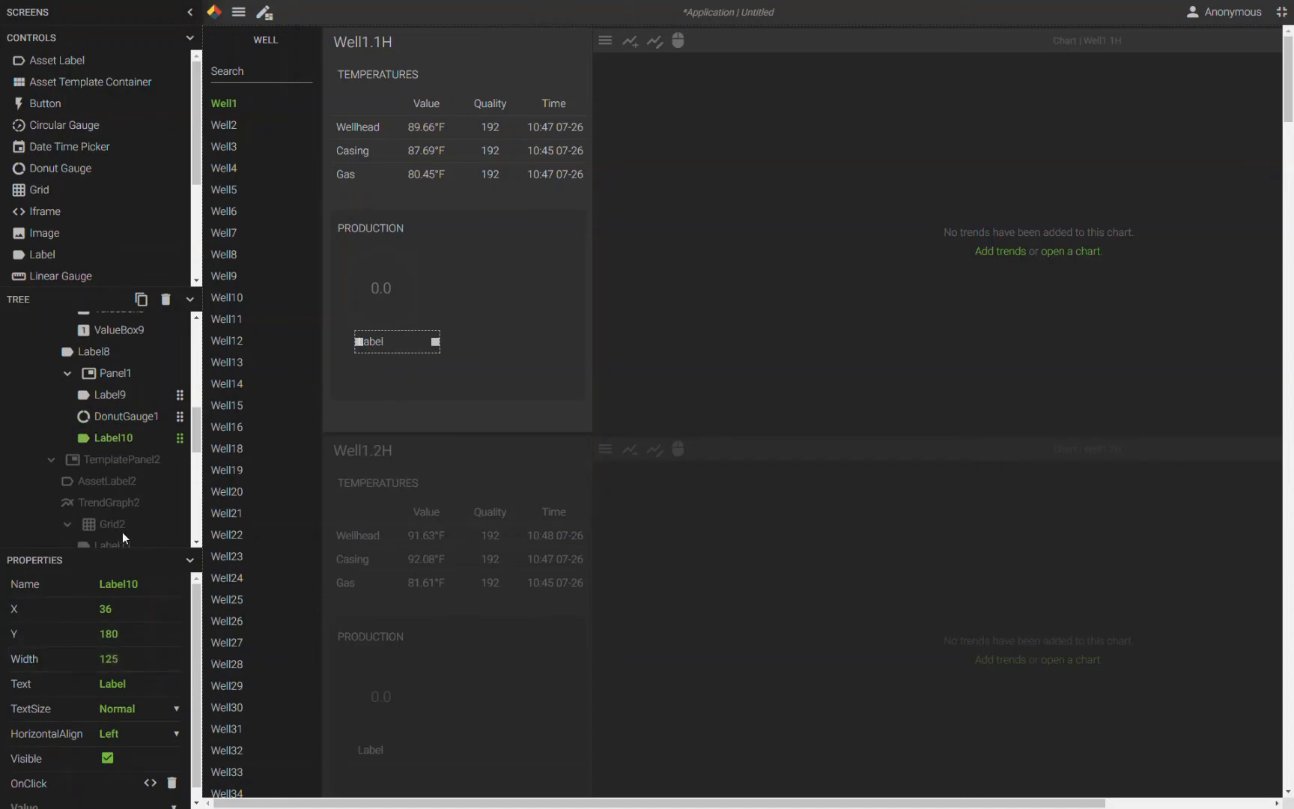
left_click(137, 688)
type("GA")
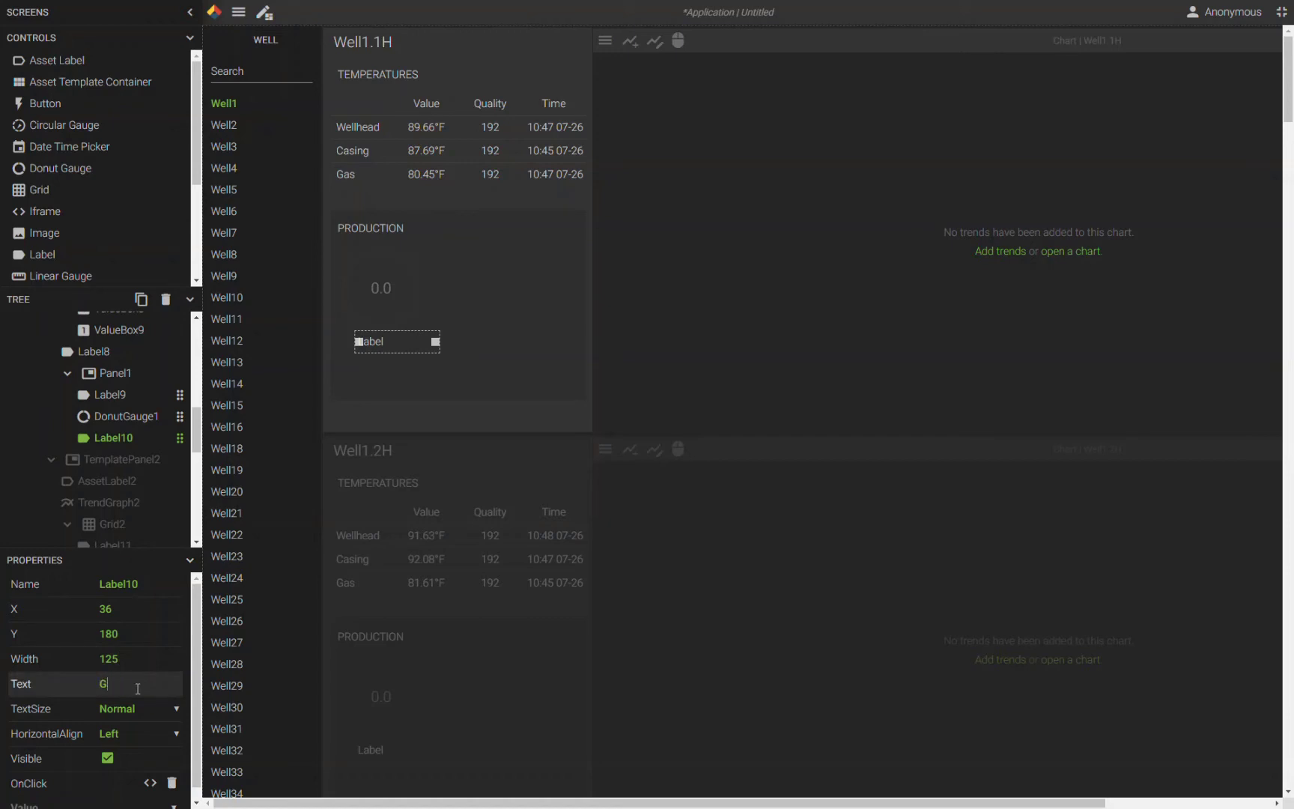
Change the panel's heading label to GAS PRODUCTION.
left_click(350, 227)
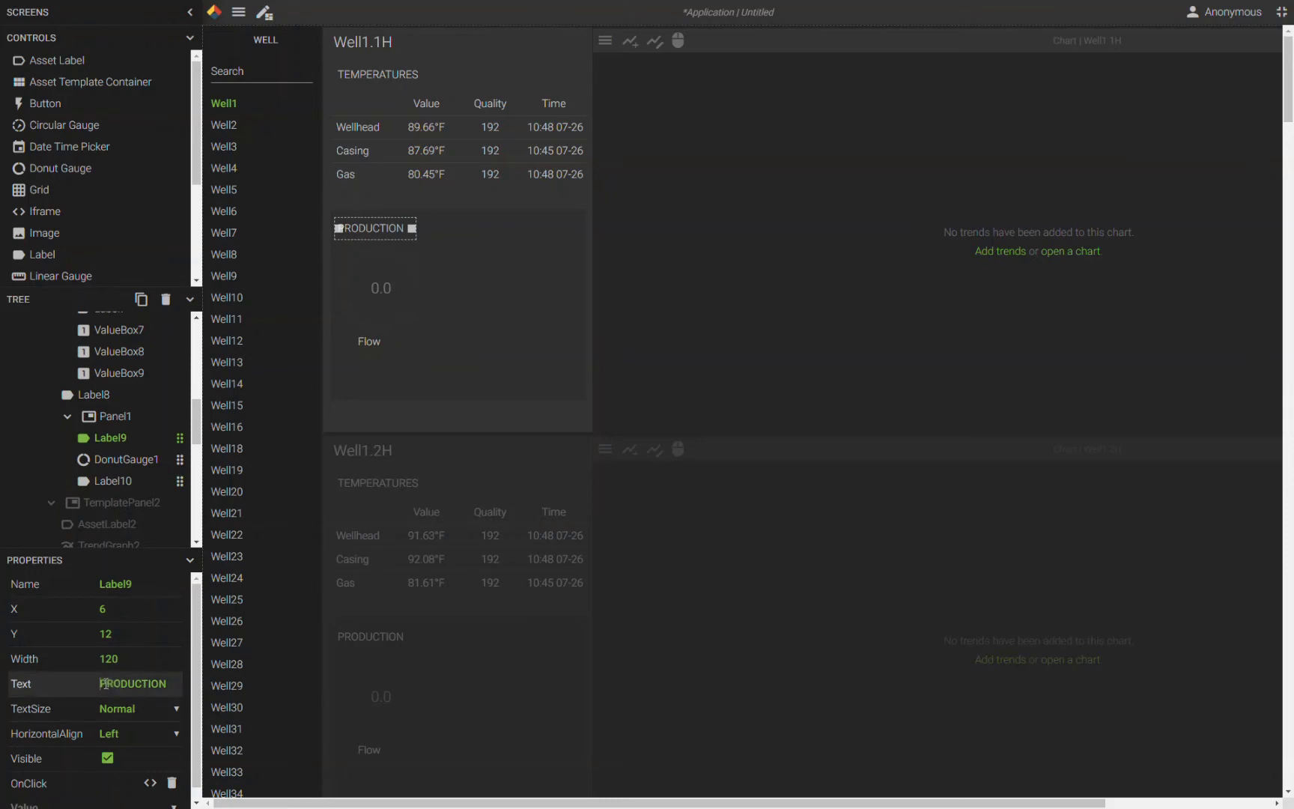
left_click(105, 683)
type("GAS")
Center the Flow label's text and align the label under the donut gauge at X 12, Y 180.
left_click(366, 342)
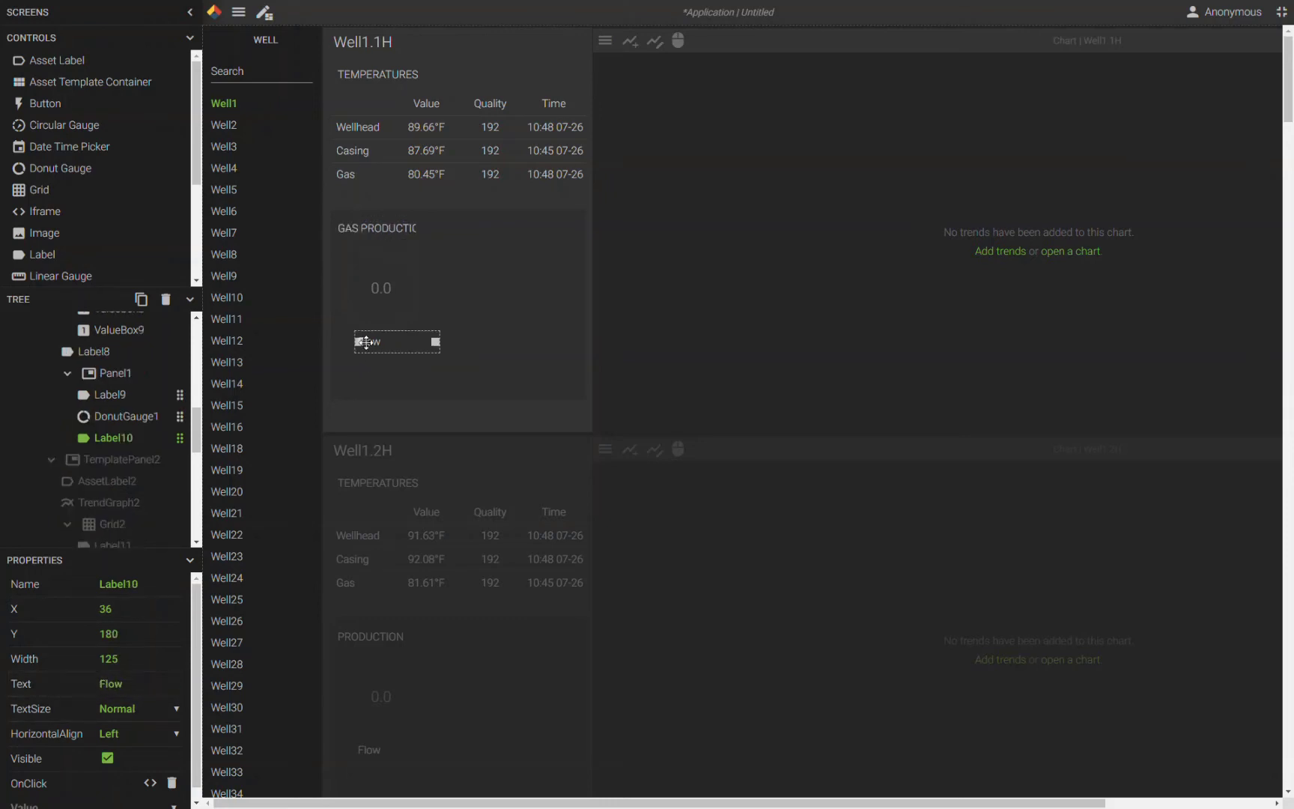
left_click(141, 710)
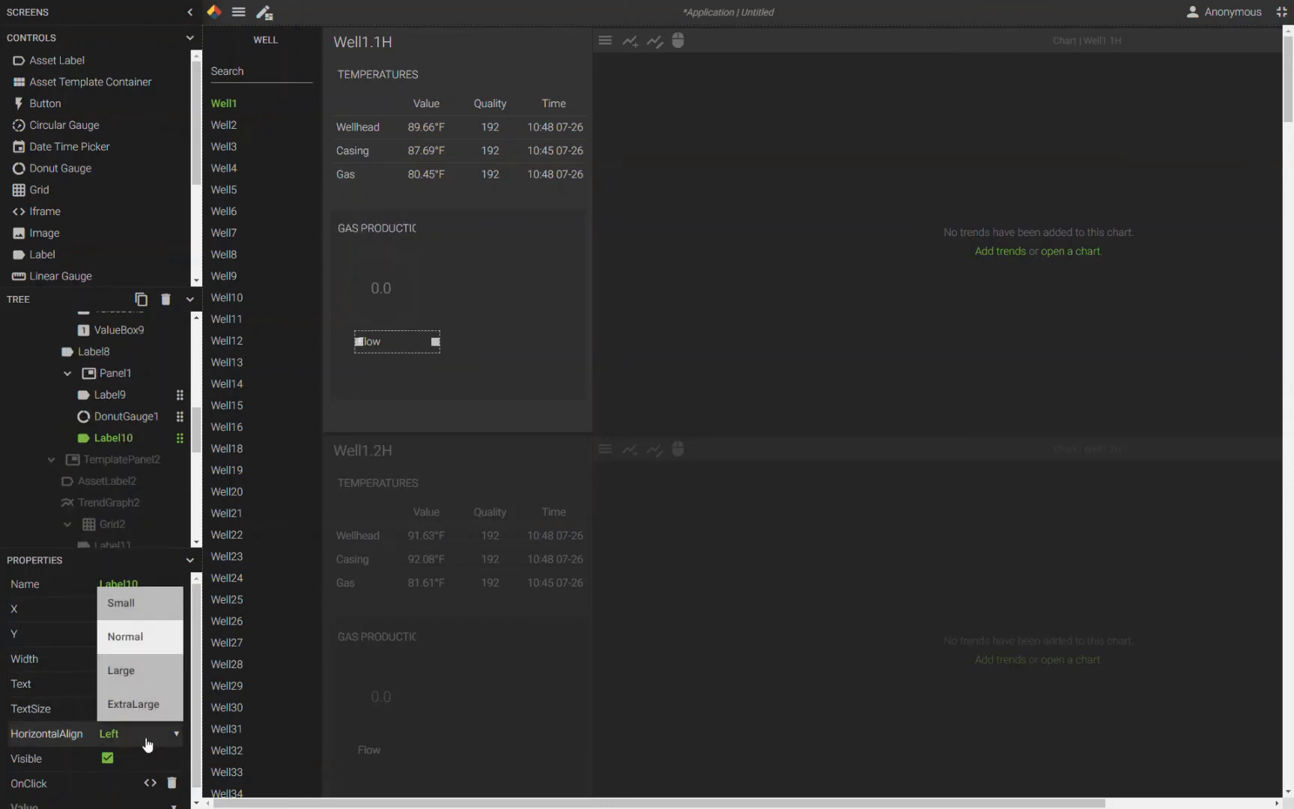
left_click(137, 738)
left_click(134, 697)
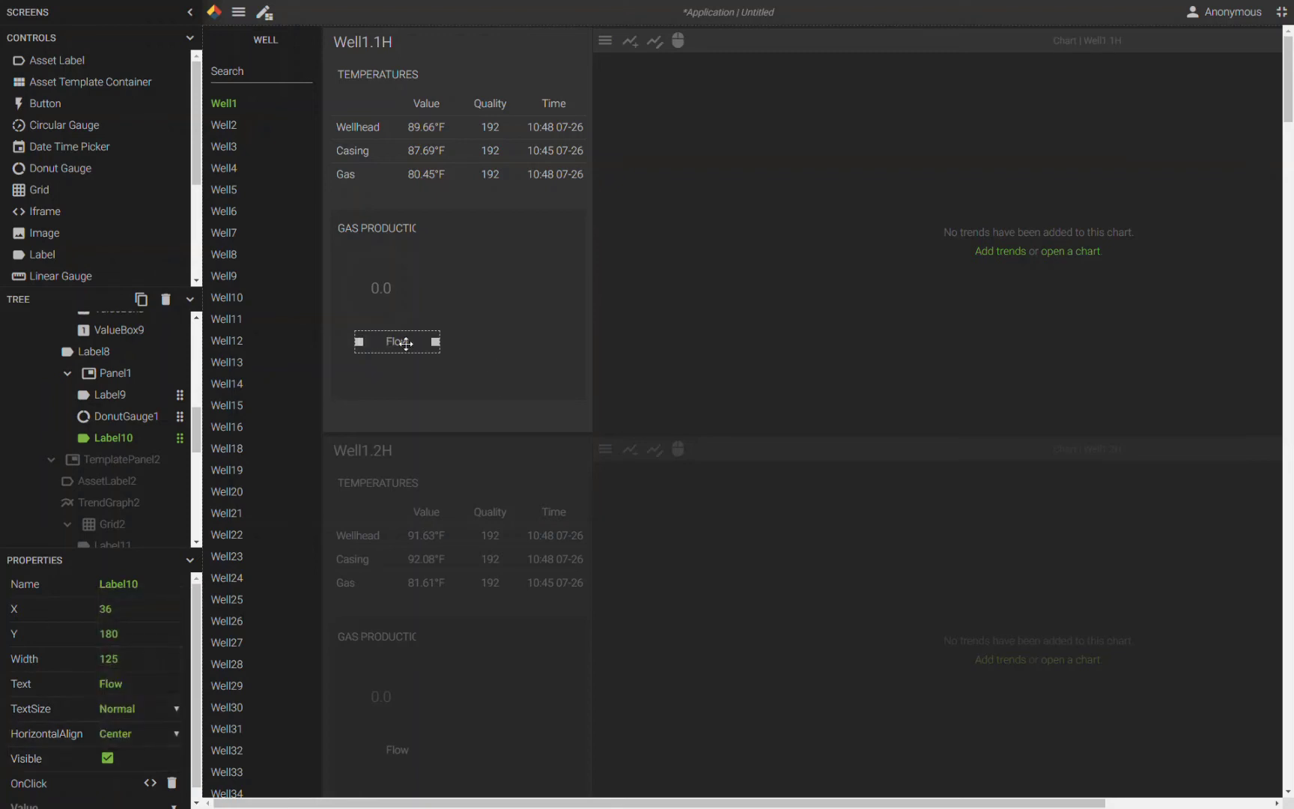
left_click_drag(406, 344, 388, 342)
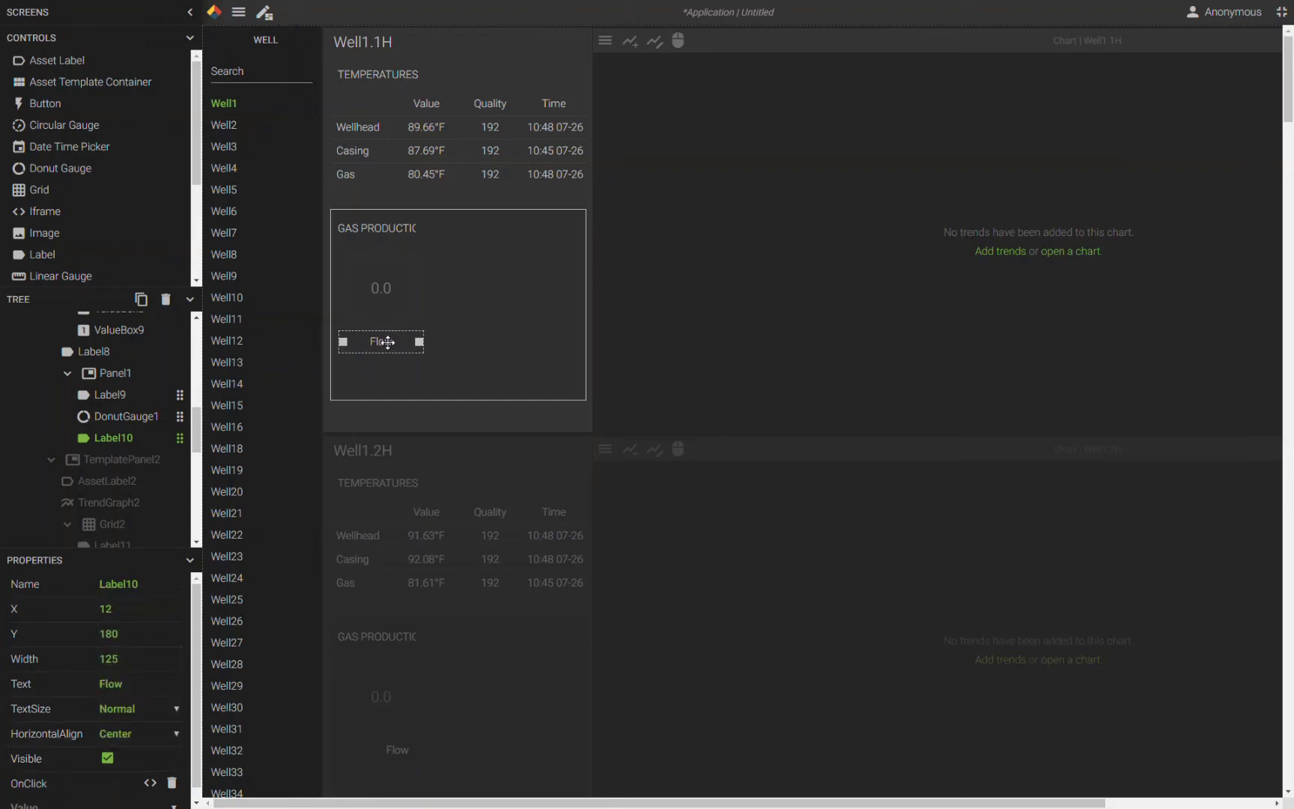
Duplicate the donut gauge and its Flow label, placing the gauge copy at X 180, Y 60 and the label copy at X 168, Y 180.
left_click(379, 300)
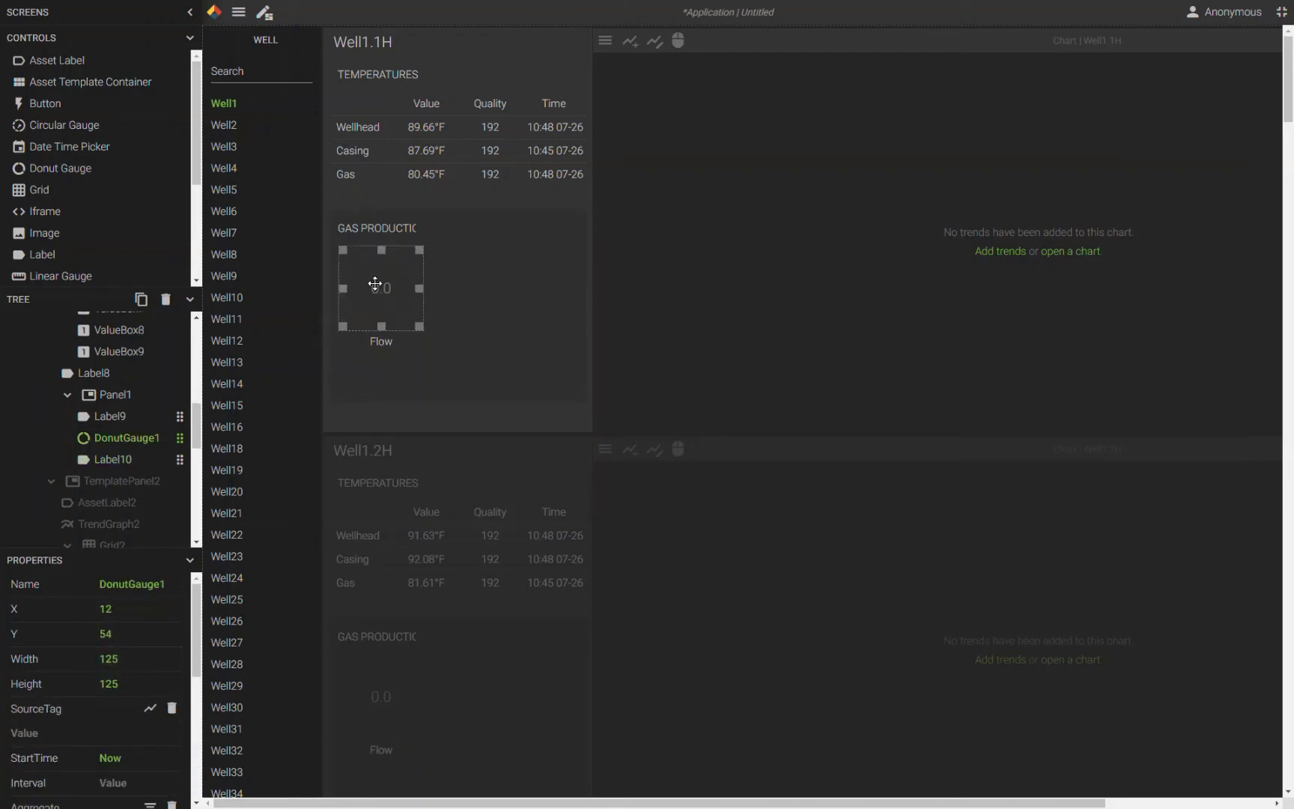
left_click(383, 347, "ctrl")
key("ctrl+c")
key("ctrl+v")
key("ctrl+z")
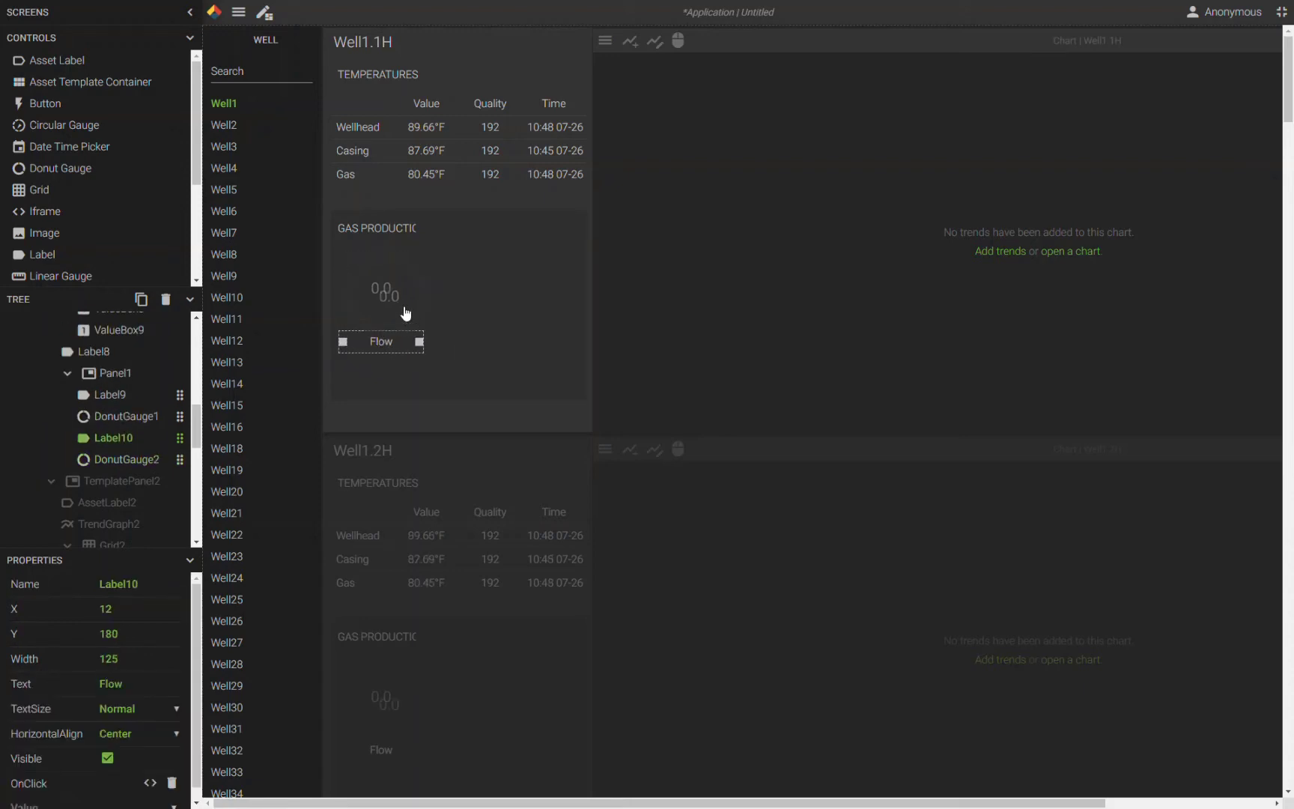
key("ctrl+v")
left_click_drag(397, 300, 502, 295)
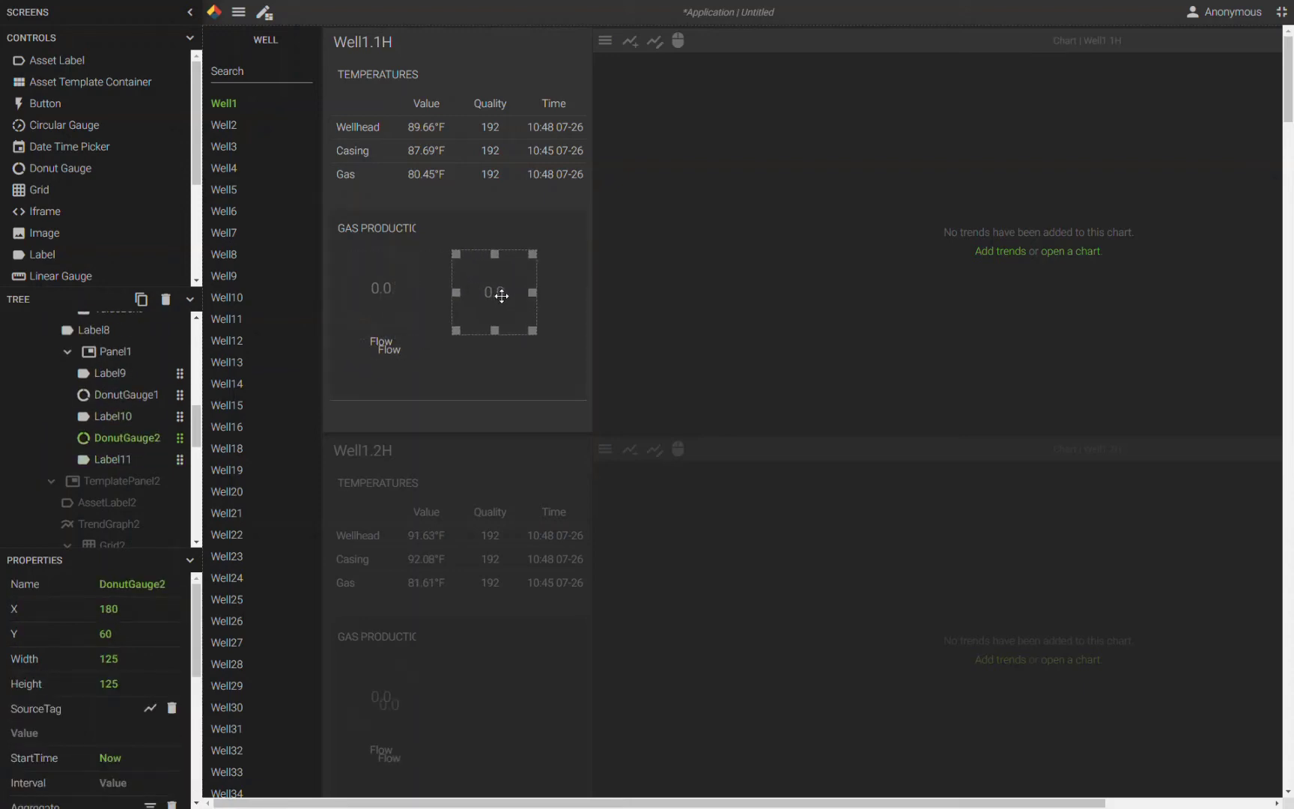
left_click_drag(389, 350, 494, 350)
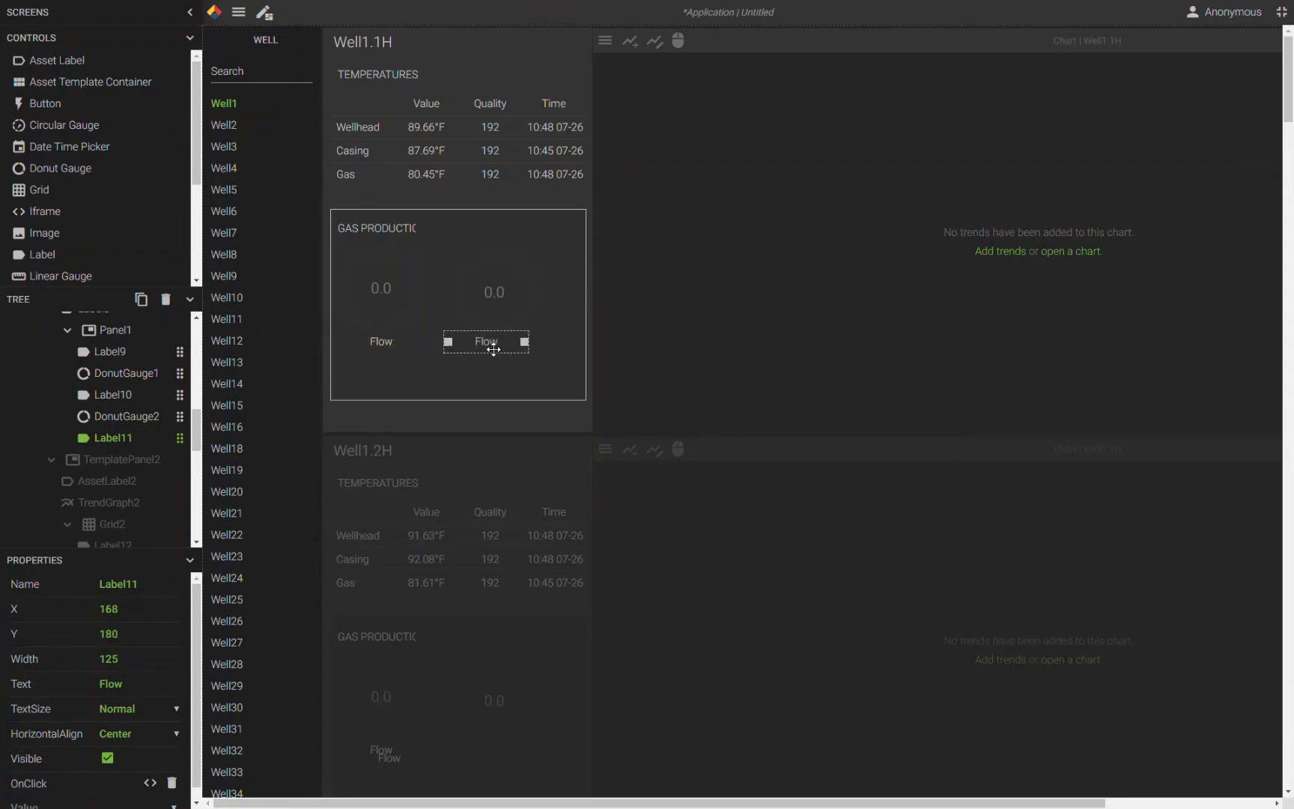
Align the copied donut gauge and Flow label with the originals, placing the gauge at X 156, Y 54 and the label at X 156, Y 180.
left_click(476, 289)
left_click_drag(487, 292, 473, 295)
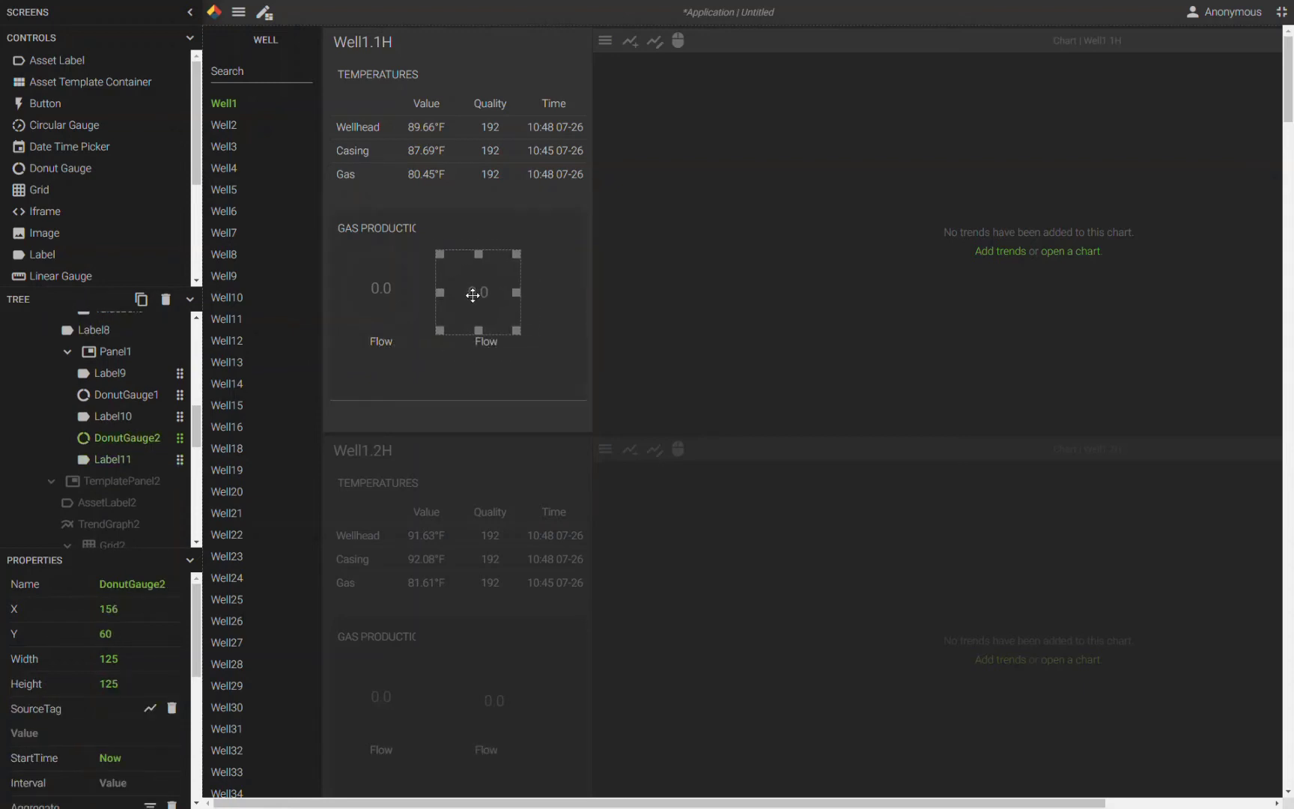
left_click(397, 301)
left_click(483, 304, "ctrl")
left_click(459, 403)
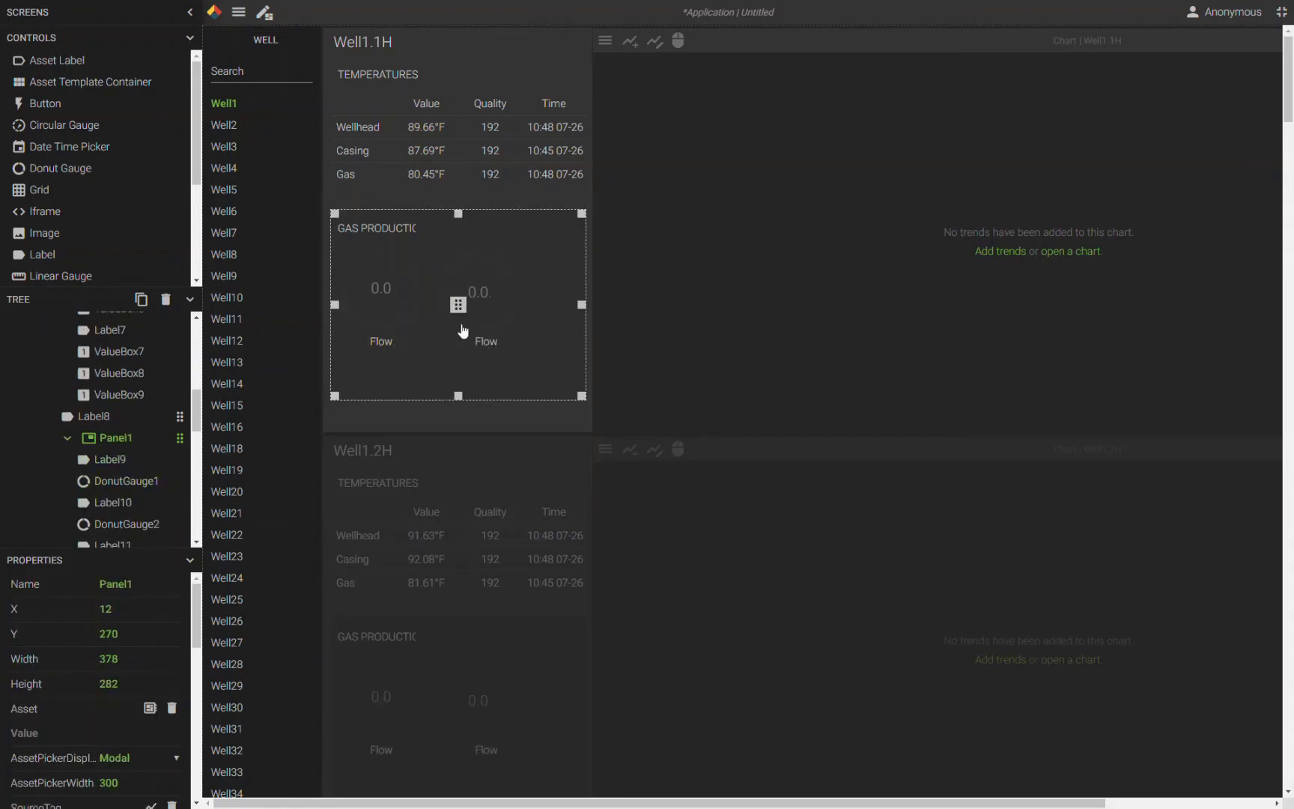
left_click(479, 307)
left_click_drag(482, 307, 481, 303)
left_click(480, 343)
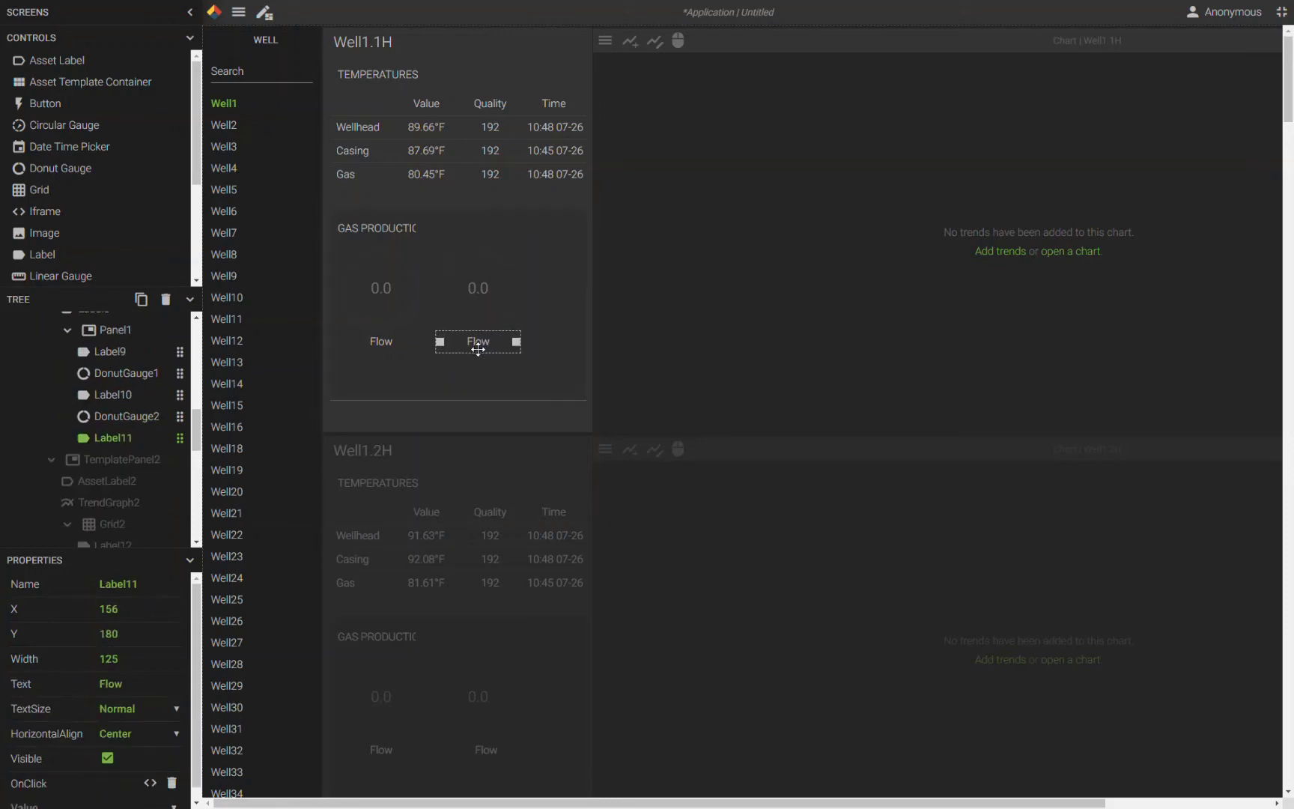
left_click(373, 344, "ctrl")
left_click(462, 299)
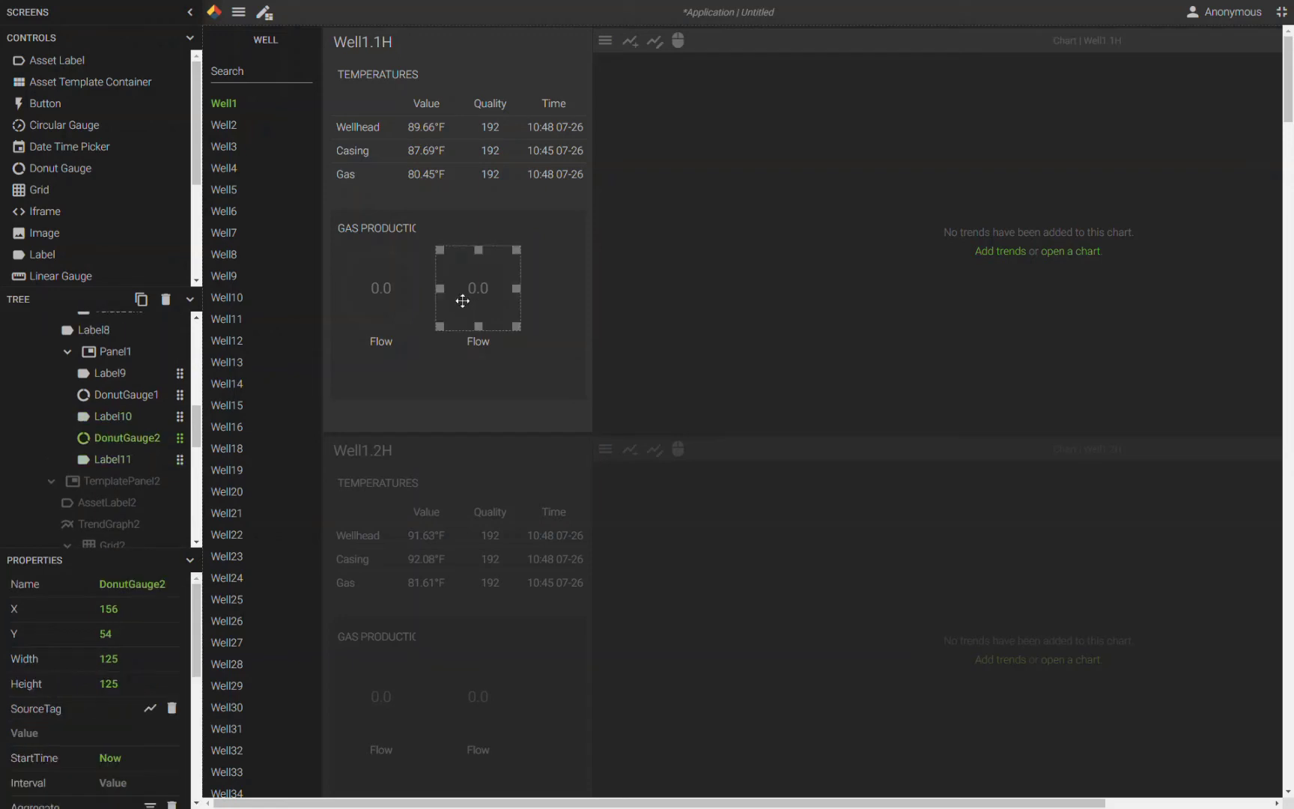
left_click(475, 342)
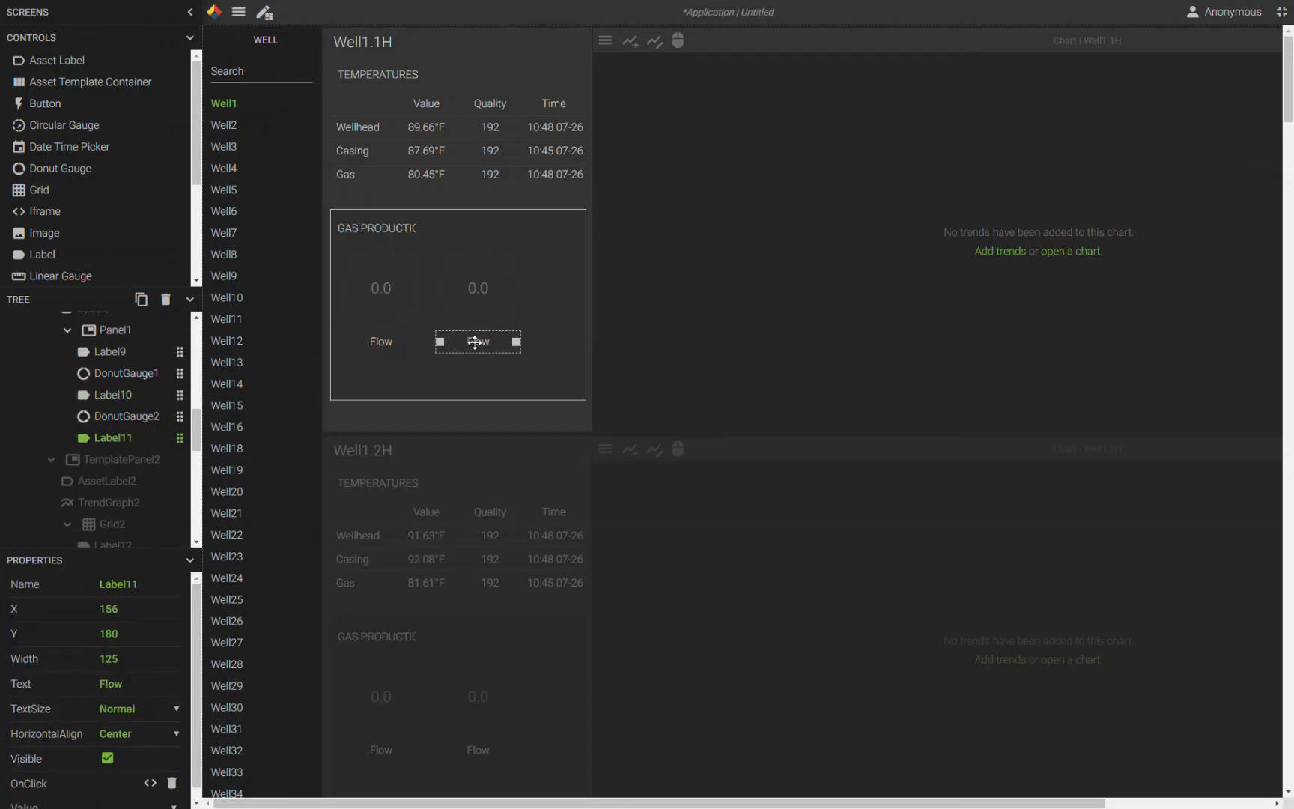
left_click(394, 345, "ctrl")
left_click(359, 274, "ctrl")
left_click(469, 285, "ctrl")
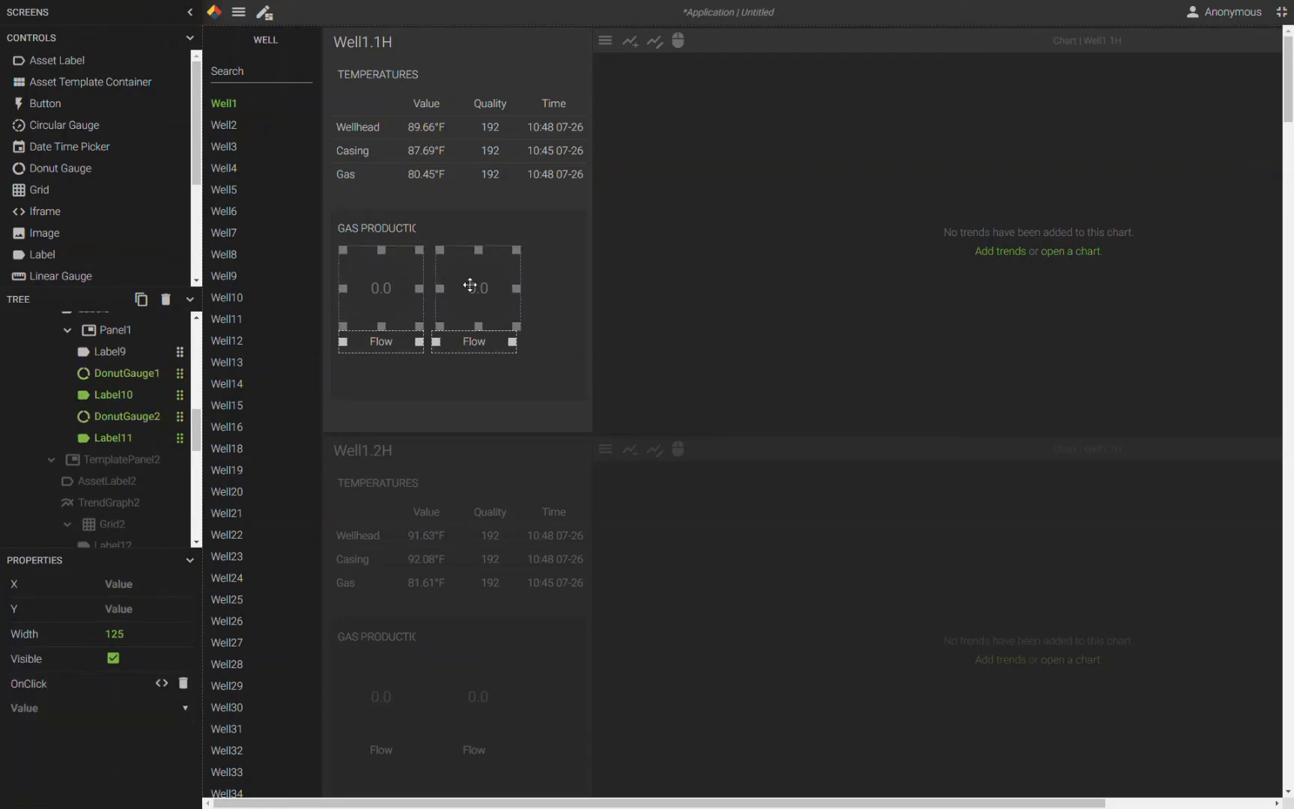
left_click(492, 363)
left_click(473, 344)
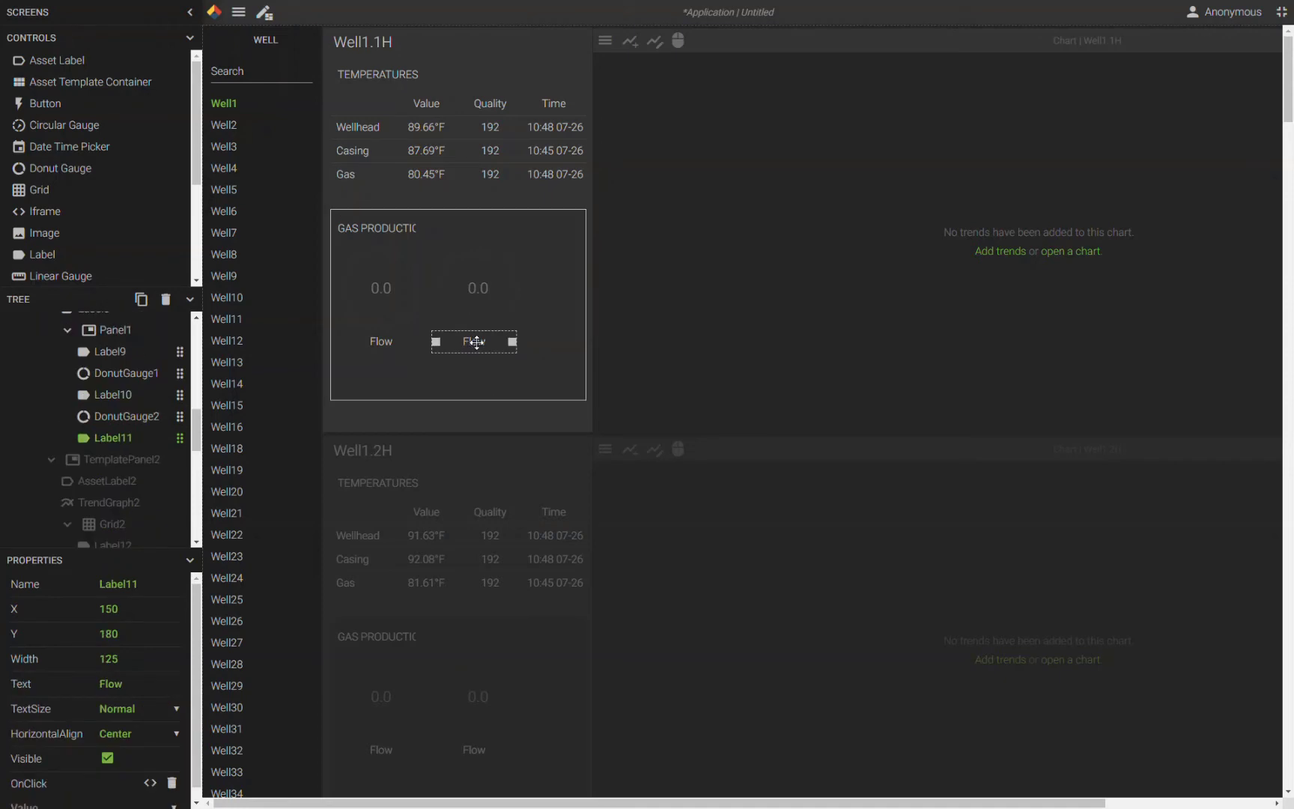
left_click(486, 367)
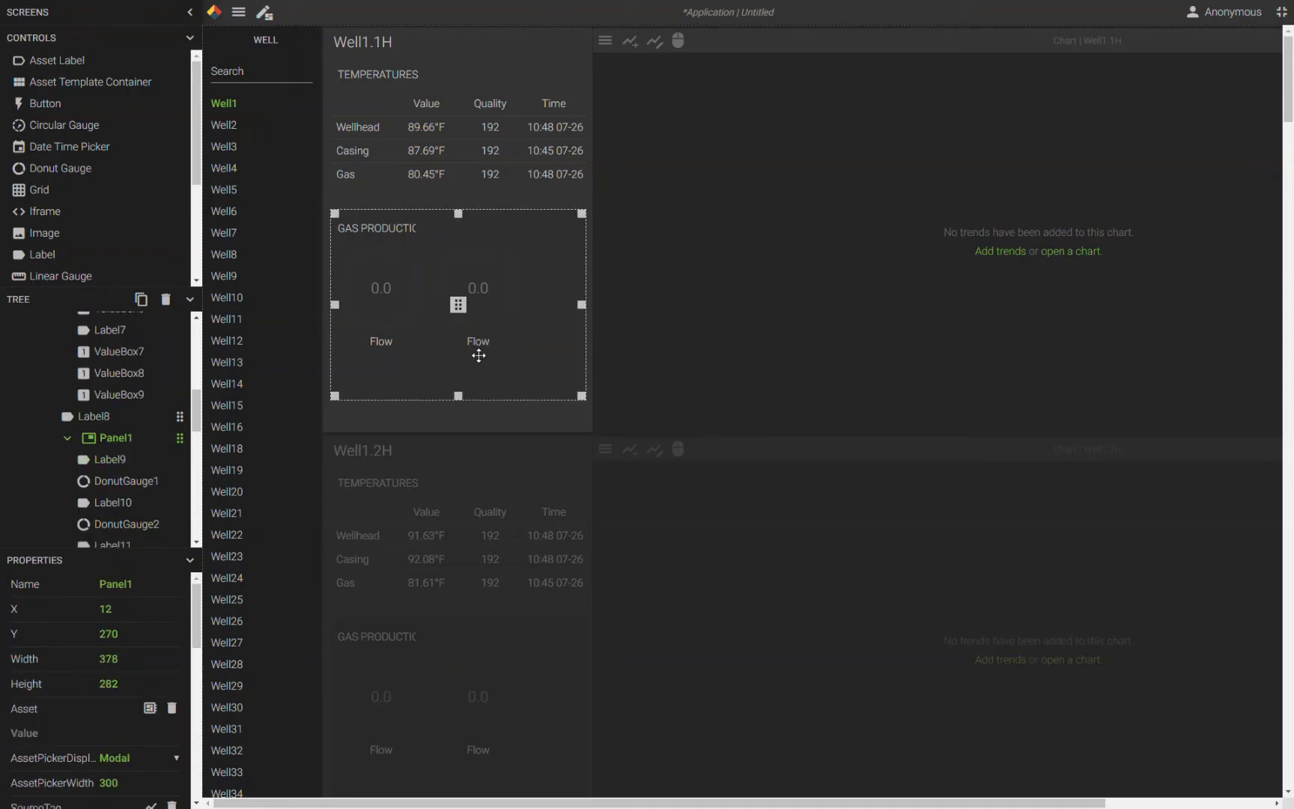
Move both Flow labels down together to Y 183 beneath their donut gauges.
left_click(476, 346)
left_click(376, 341, "shift")
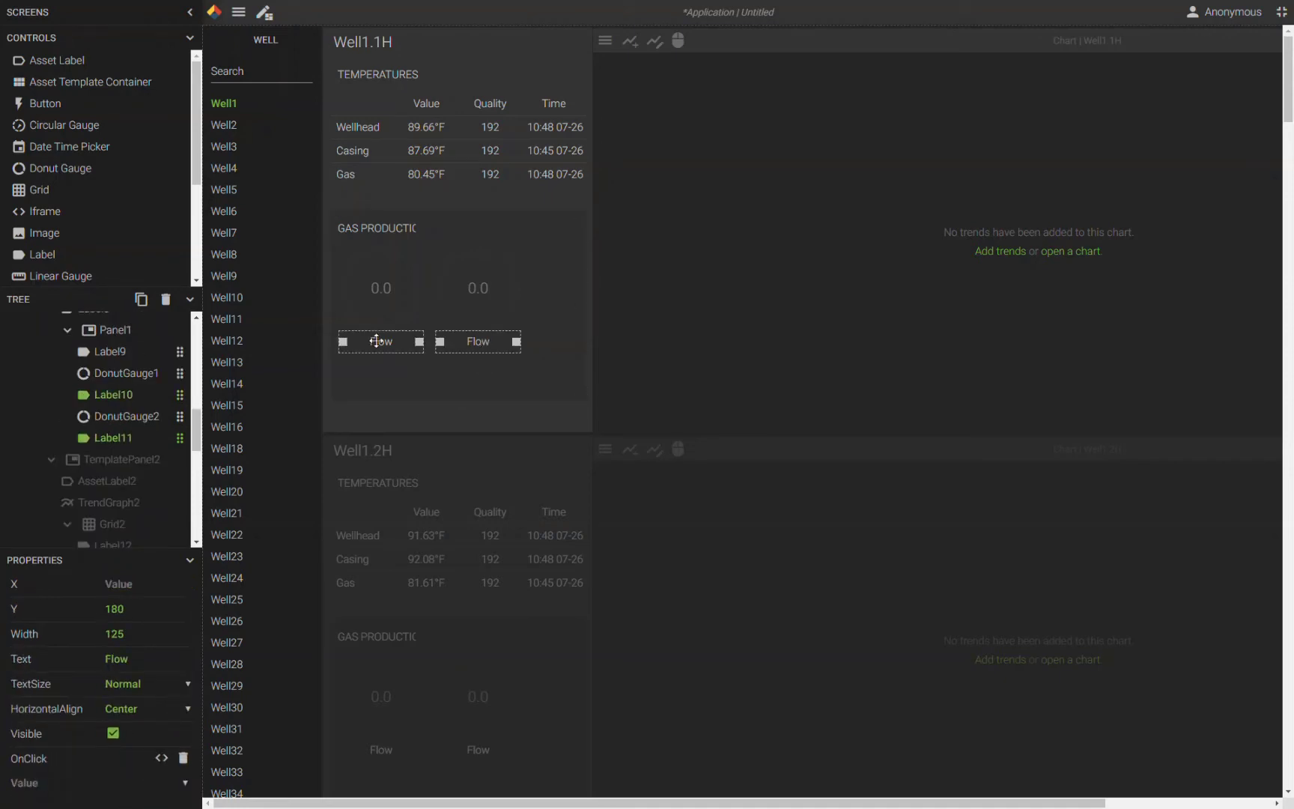
left_click_drag(376, 341, 376, 343)
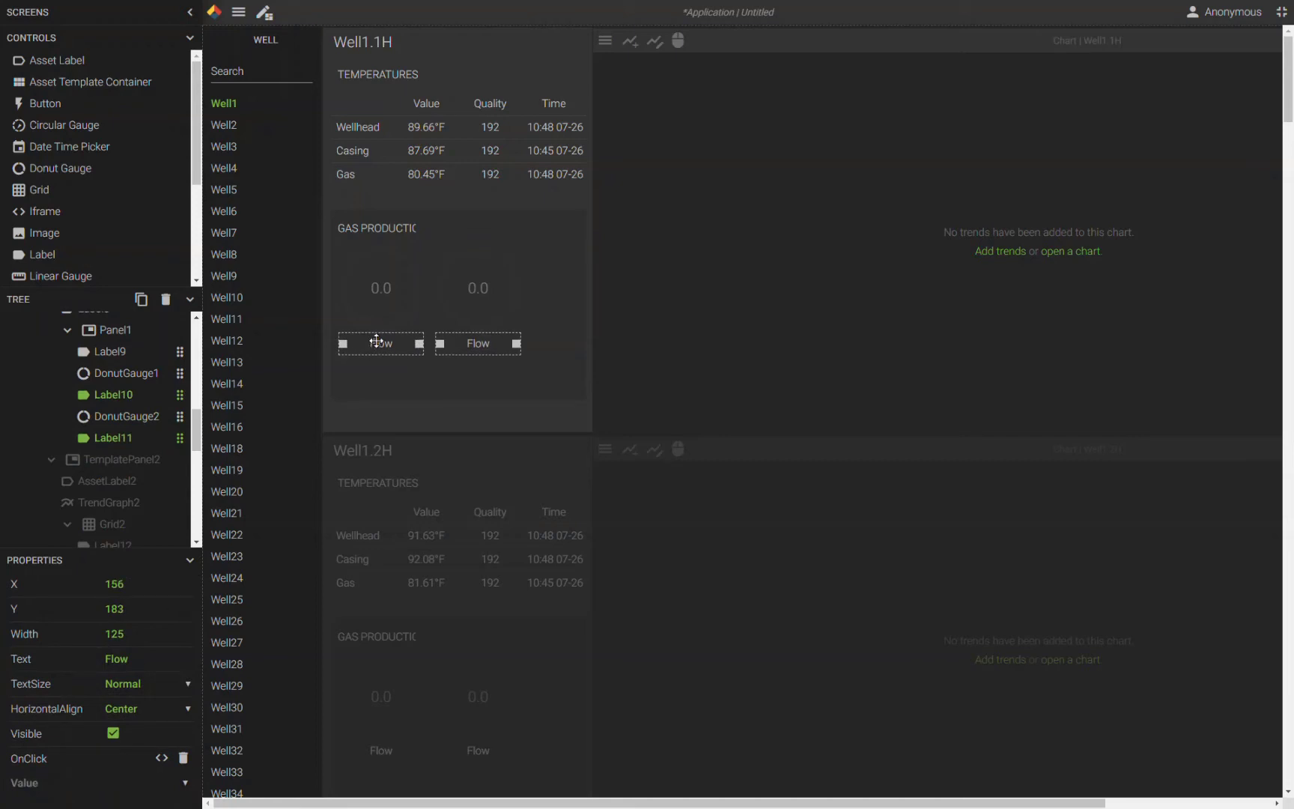
left_click(493, 416)
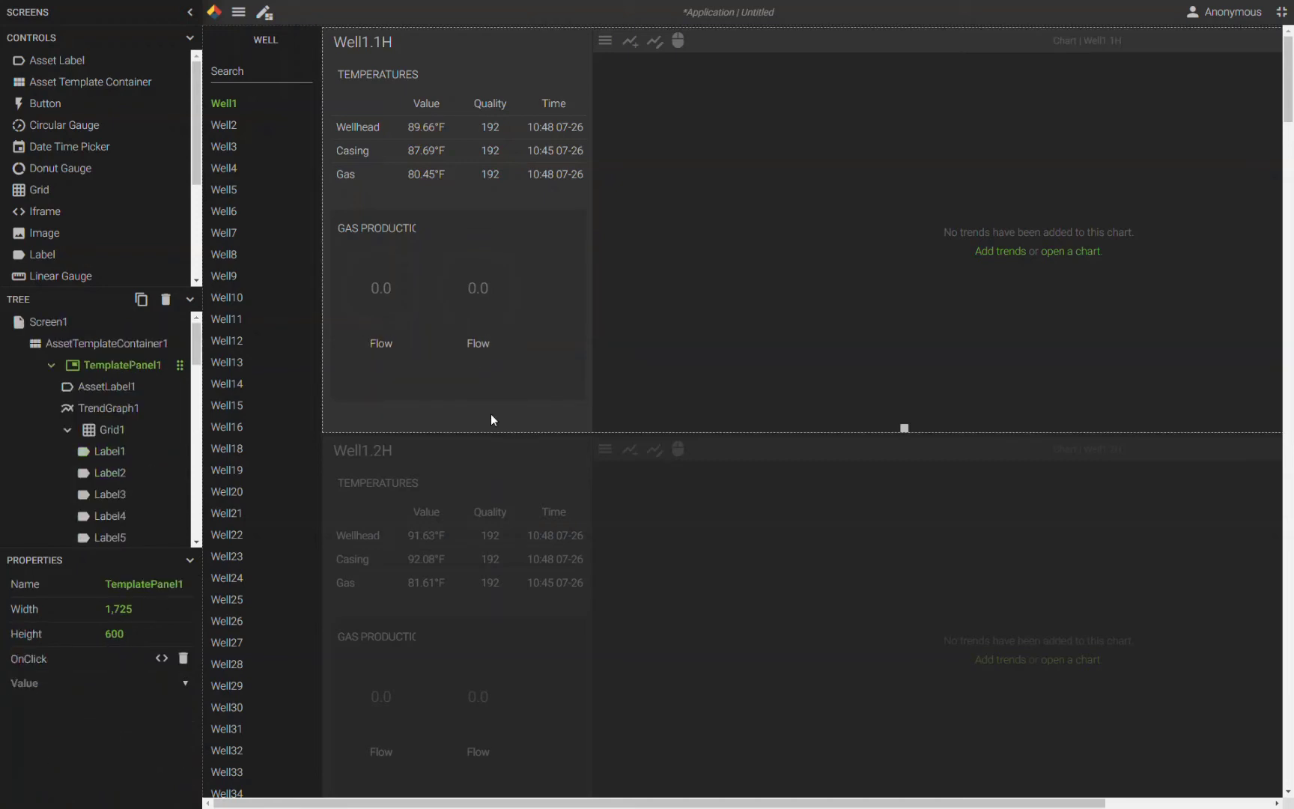
Widen the GAS PRODUCTION heading to fit its full text, and shift the second donut gauge with its label to X 168.
left_click(389, 229)
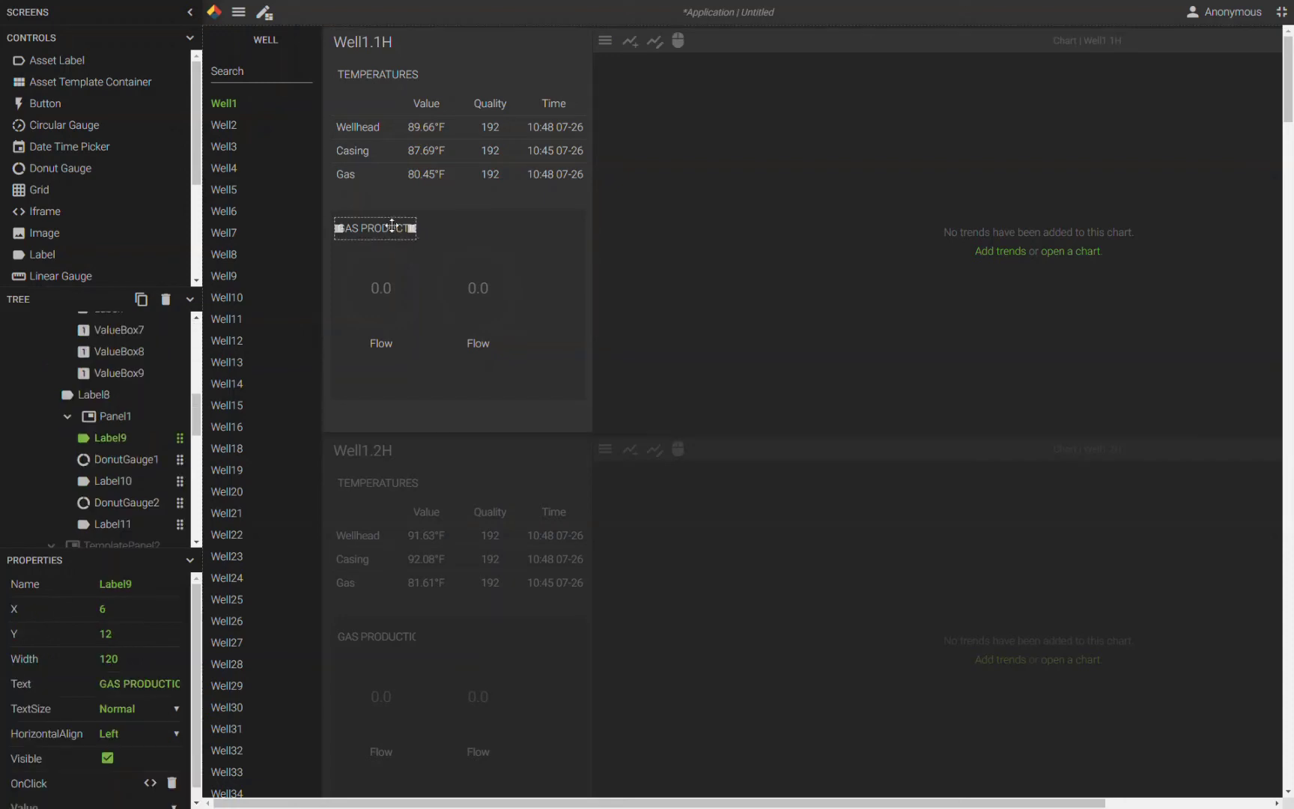
left_click_drag(416, 227, 453, 229)
left_click(492, 301)
left_click(487, 347, "ctrl")
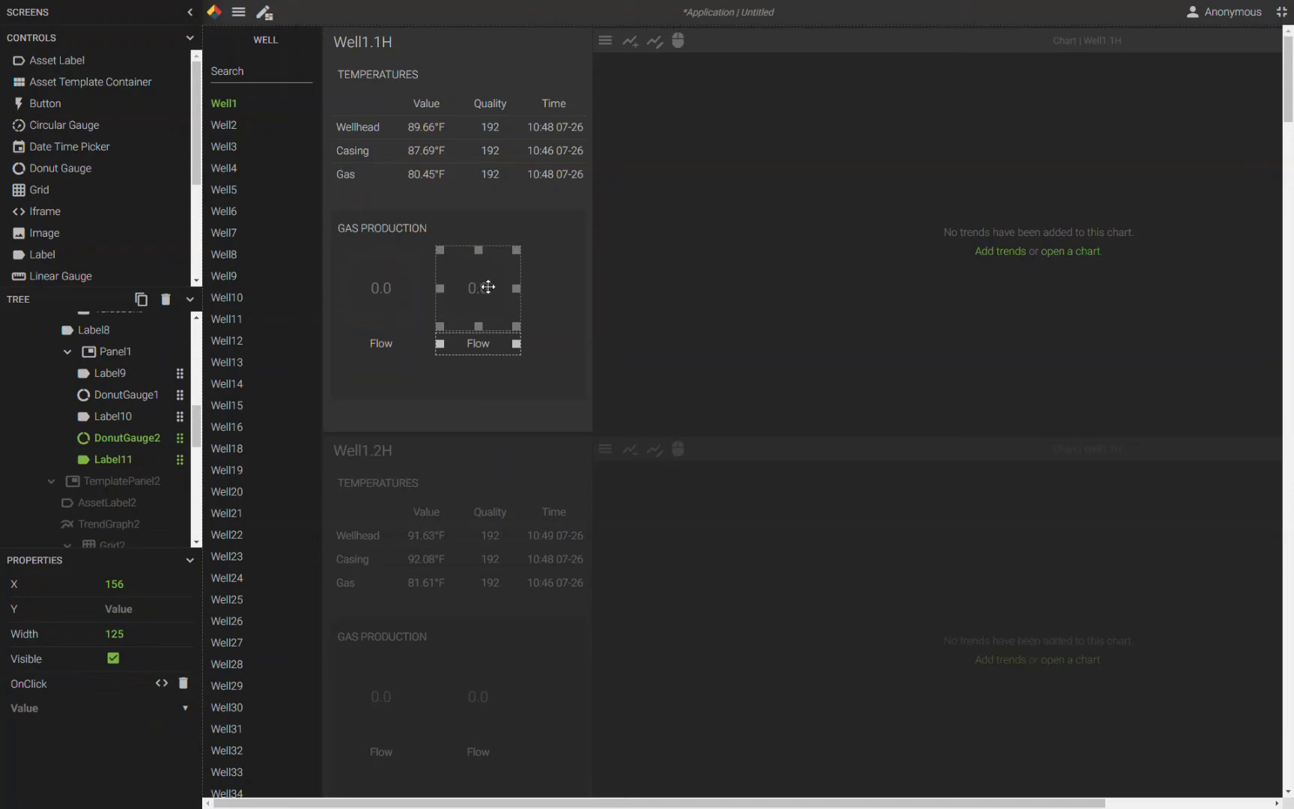
left_click_drag(478, 292, 489, 293)
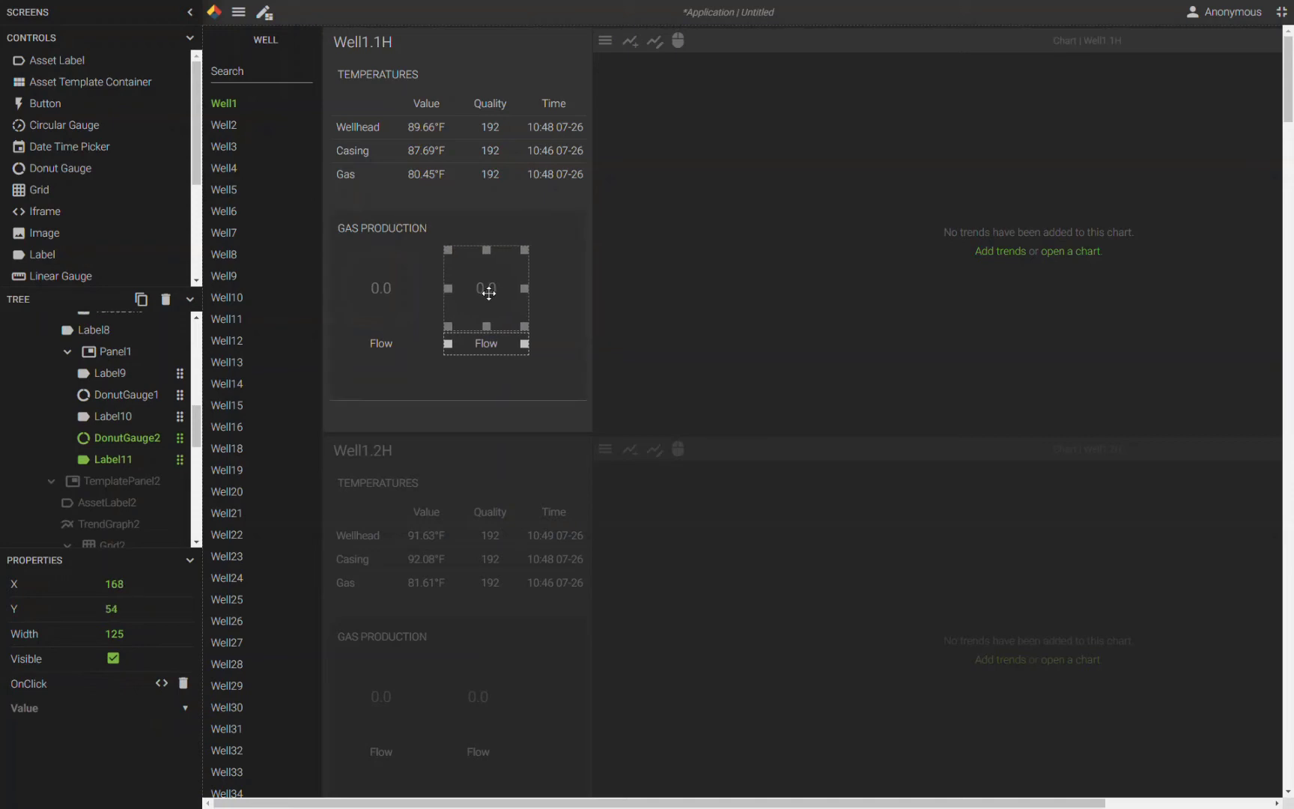
Assign the GM.Gas Flow source tag to the first donut gauge.
left_click(391, 306)
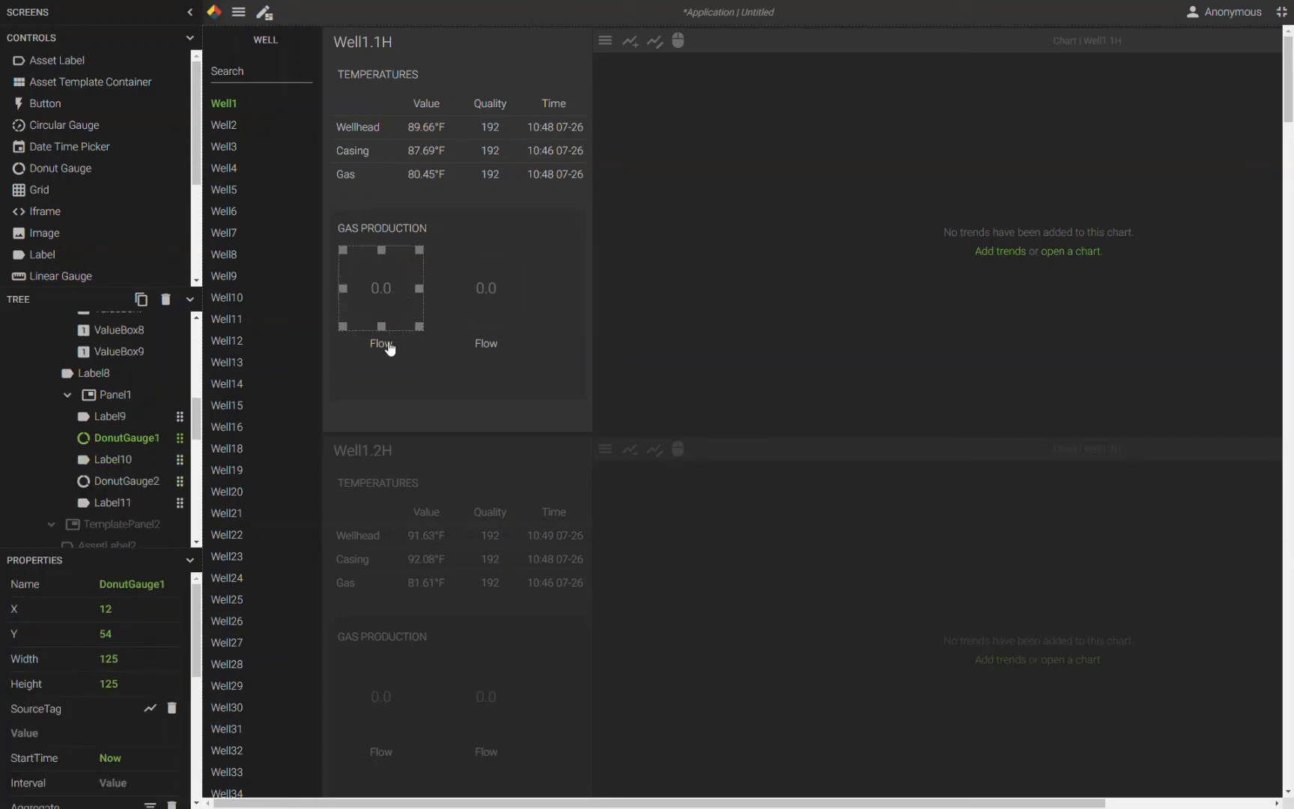
left_click(150, 708)
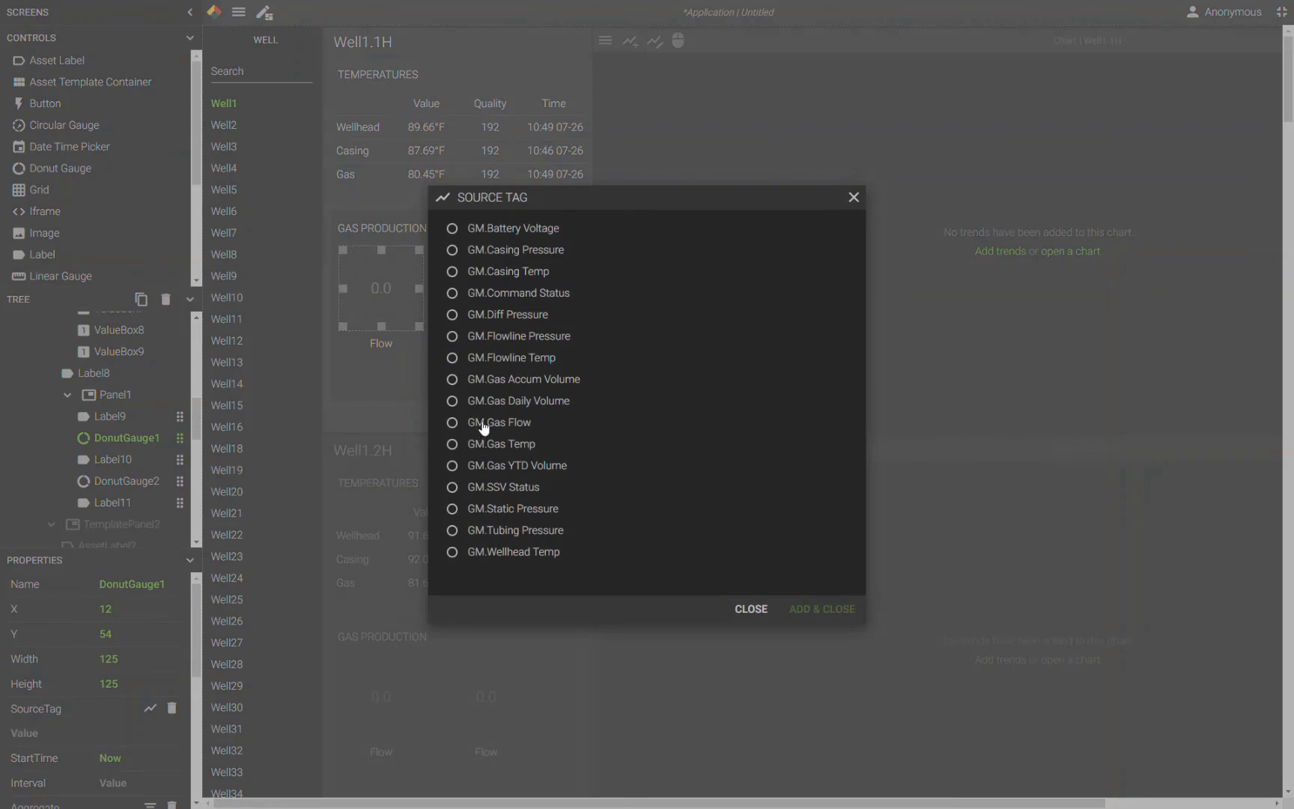
left_click(480, 423)
left_click(823, 609)
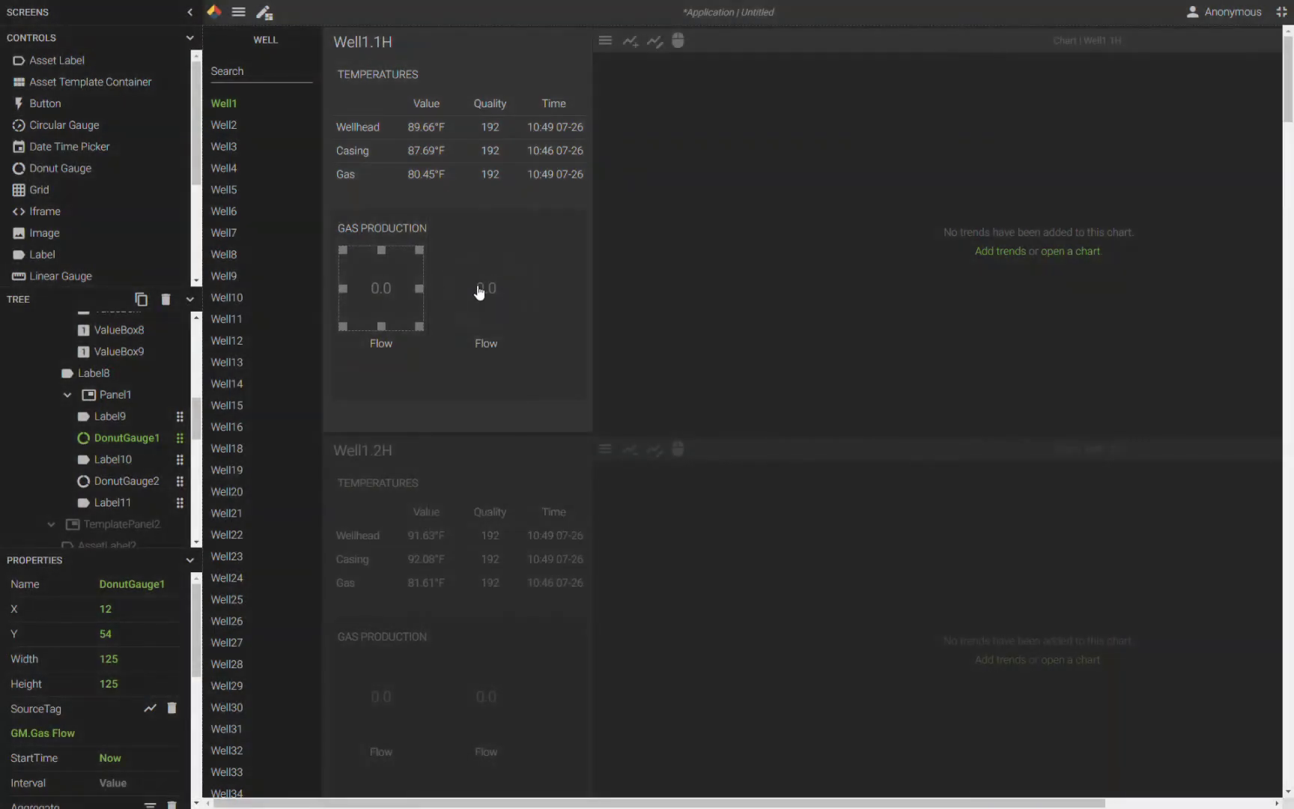
Assign the GM.Gas Daily Volume source tag to the second donut gauge and change its label text to Daily Volume.
left_click(479, 292)
left_click(150, 708)
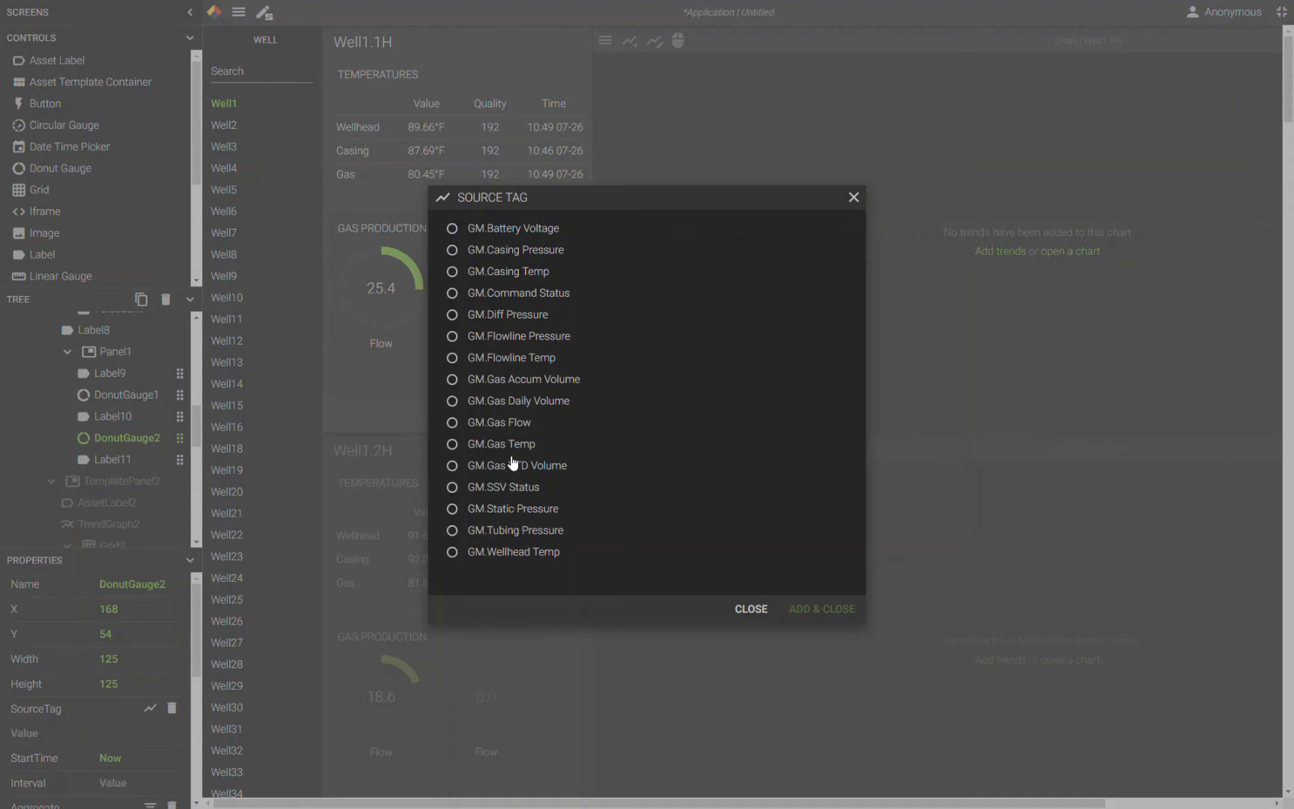
left_click(518, 403)
left_click(822, 608)
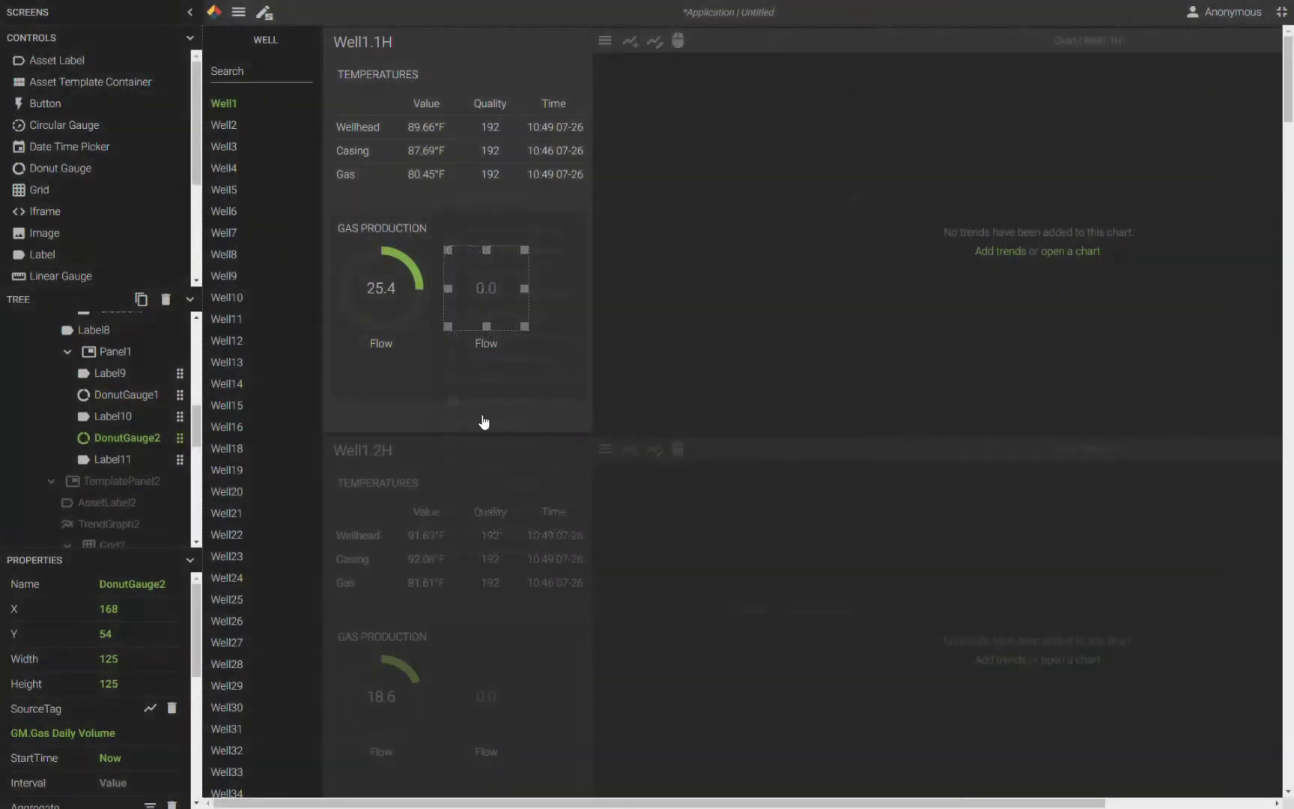
left_click(486, 344)
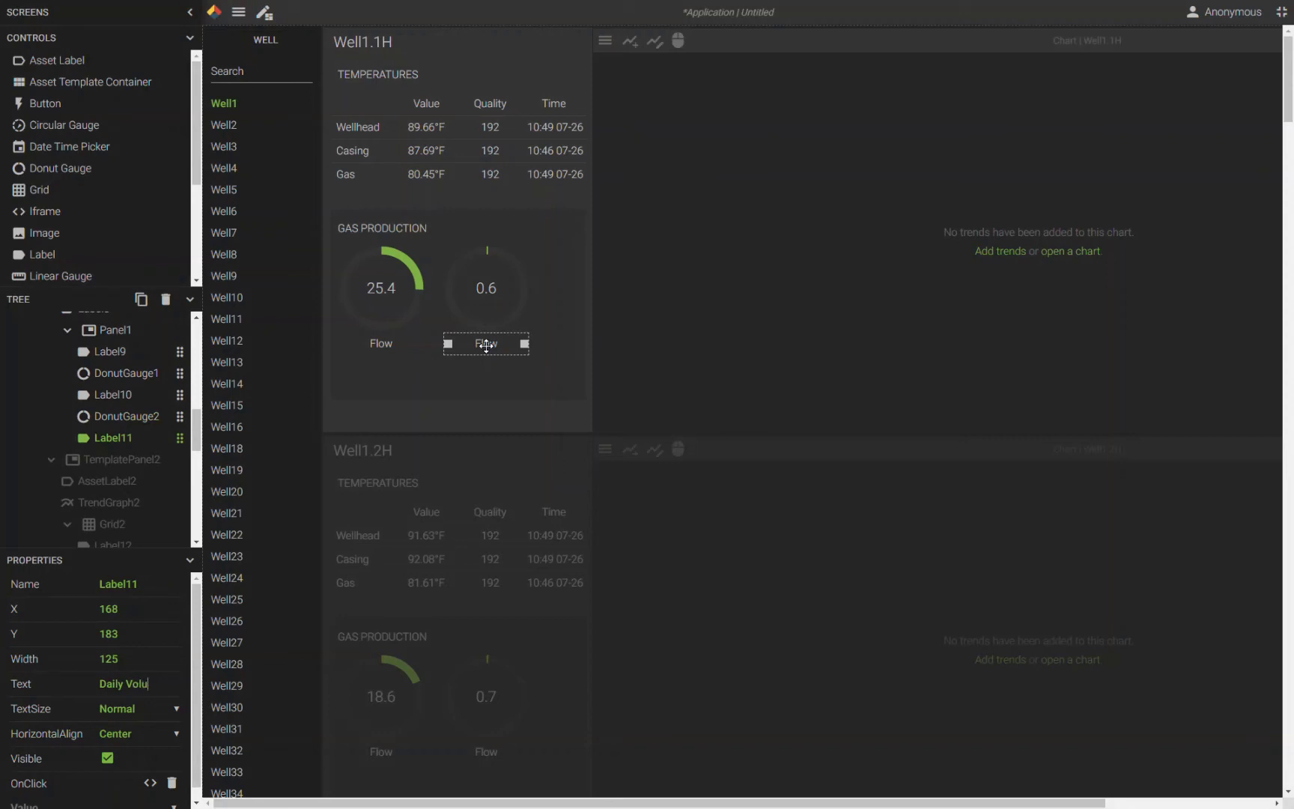
type("me")
Set the ScaleHigh of the Daily Volume donut gauge to 10.
left_click(485, 289)
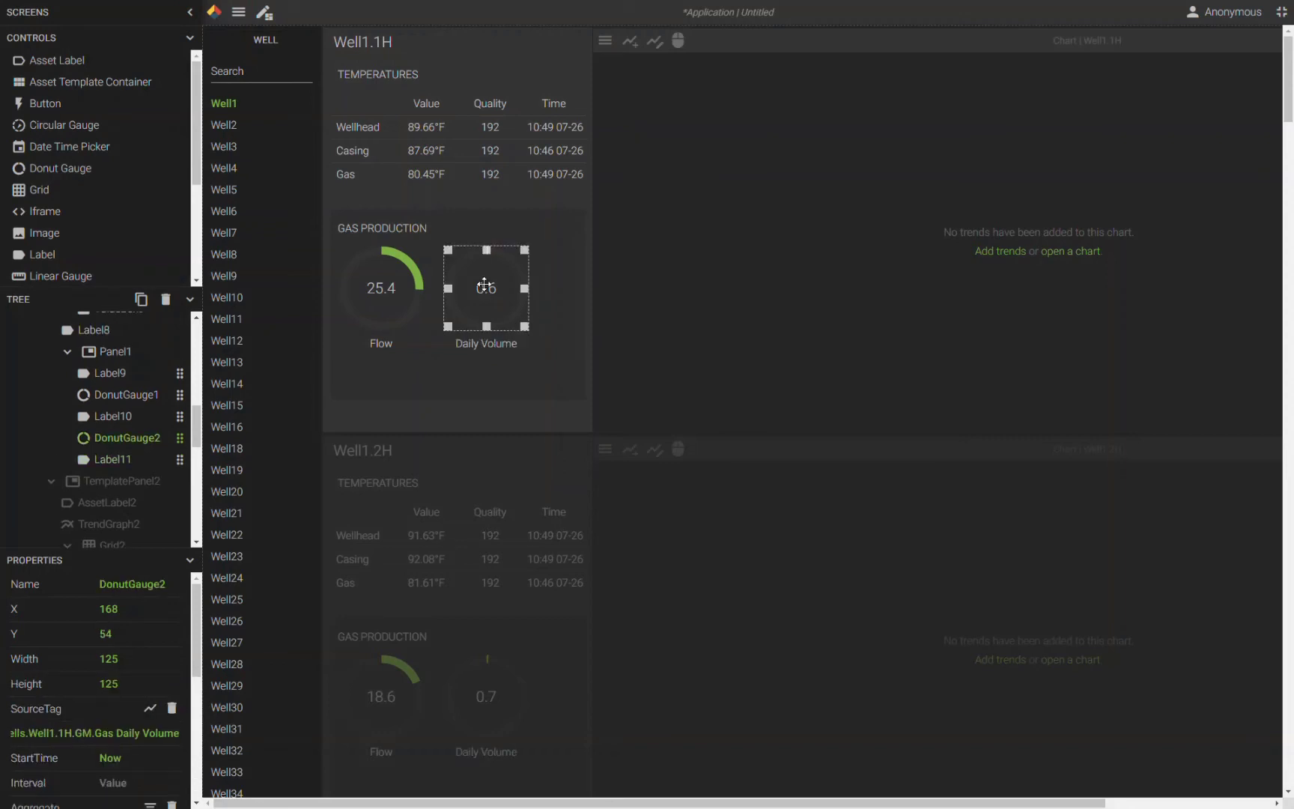
scroll(492, 533, "down", 8)
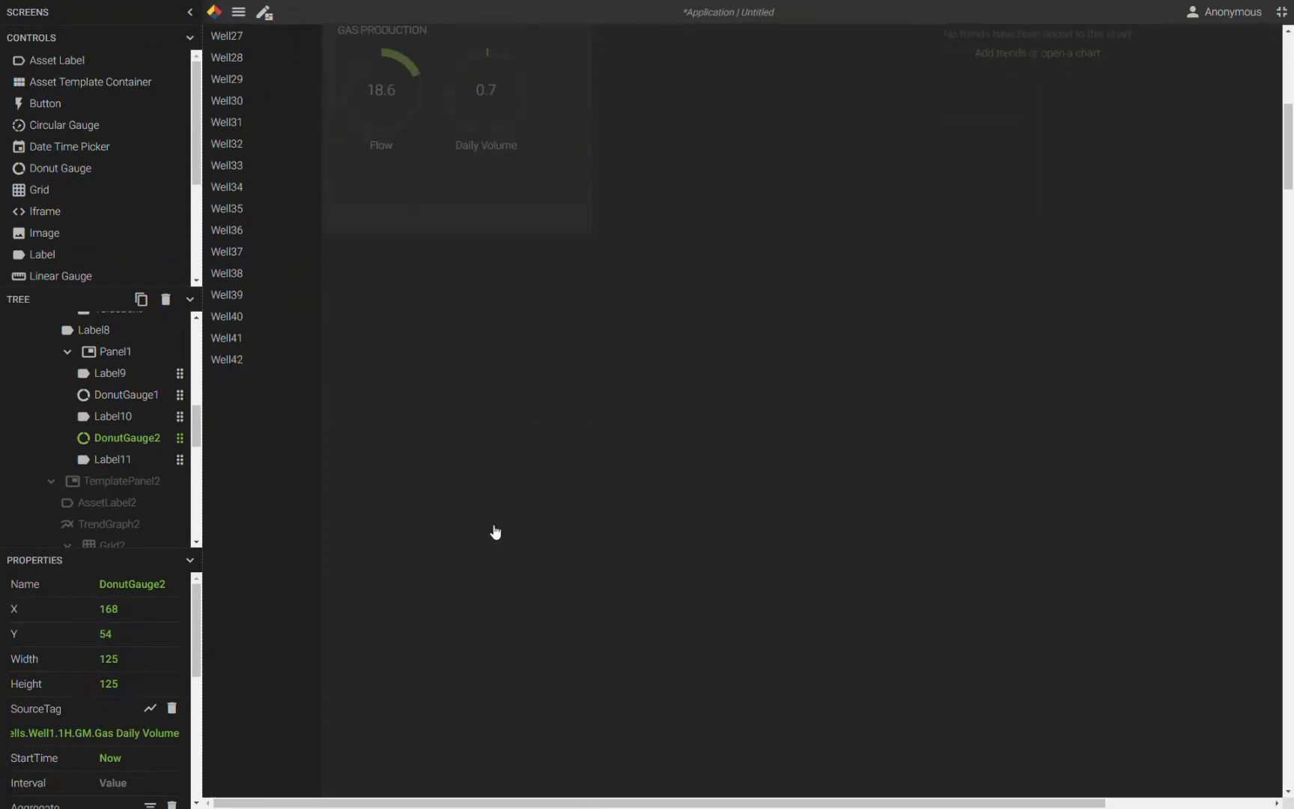
scroll(496, 533, "up", 8)
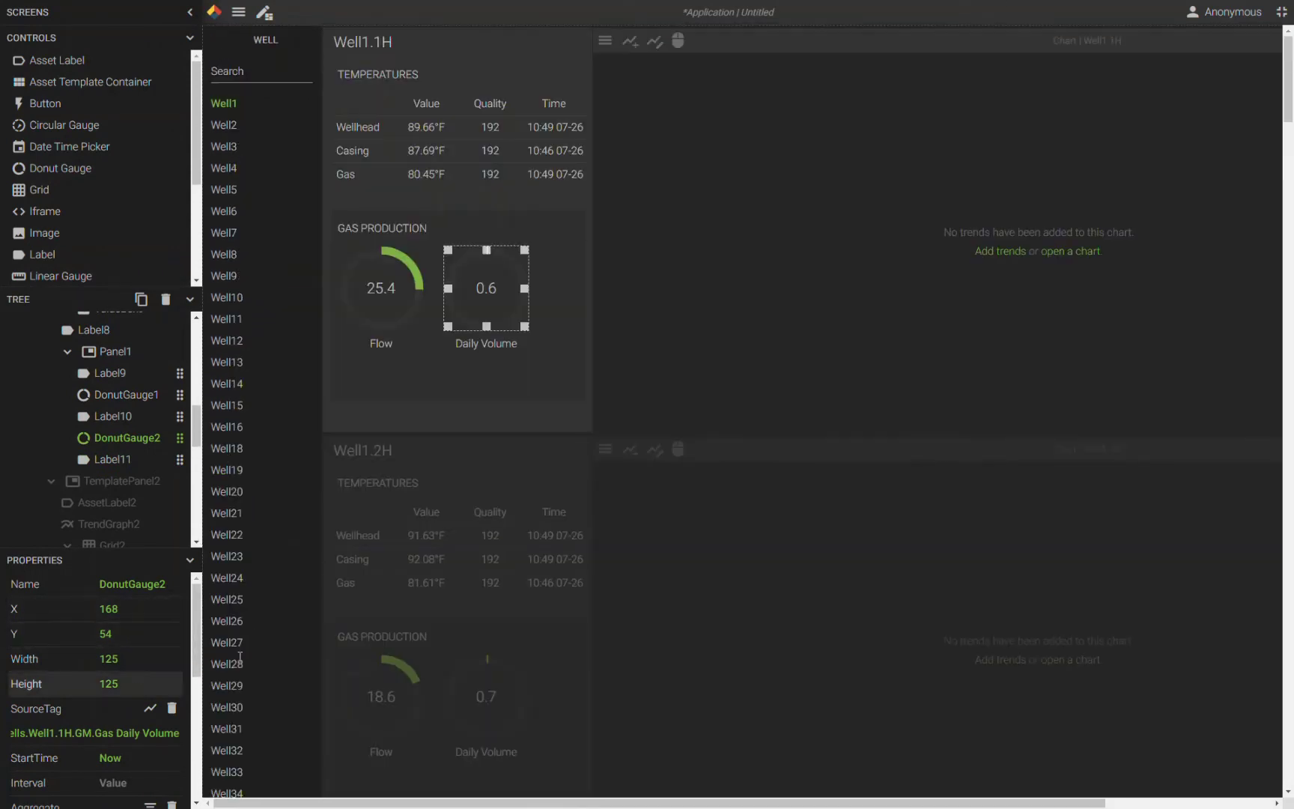
scroll(130, 686, "down", 5)
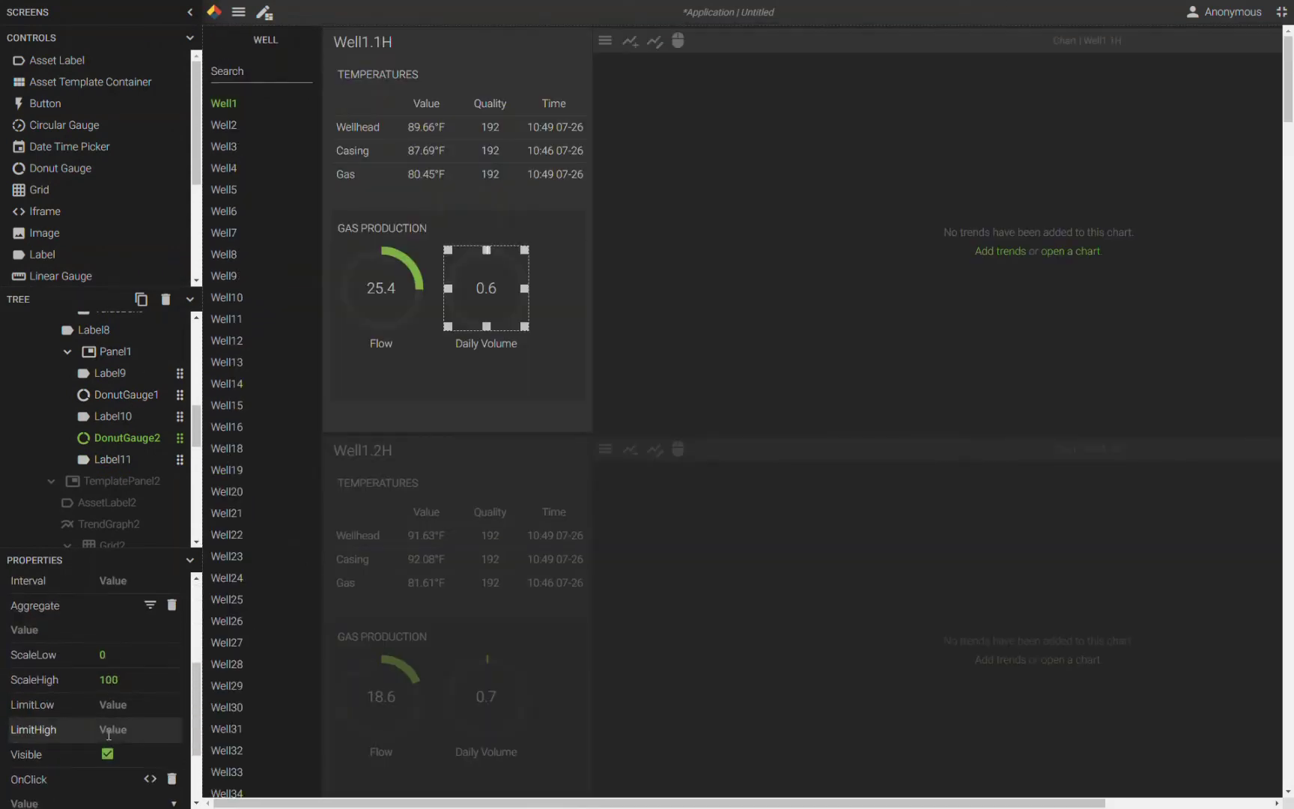
double_click(131, 686)
type("10")
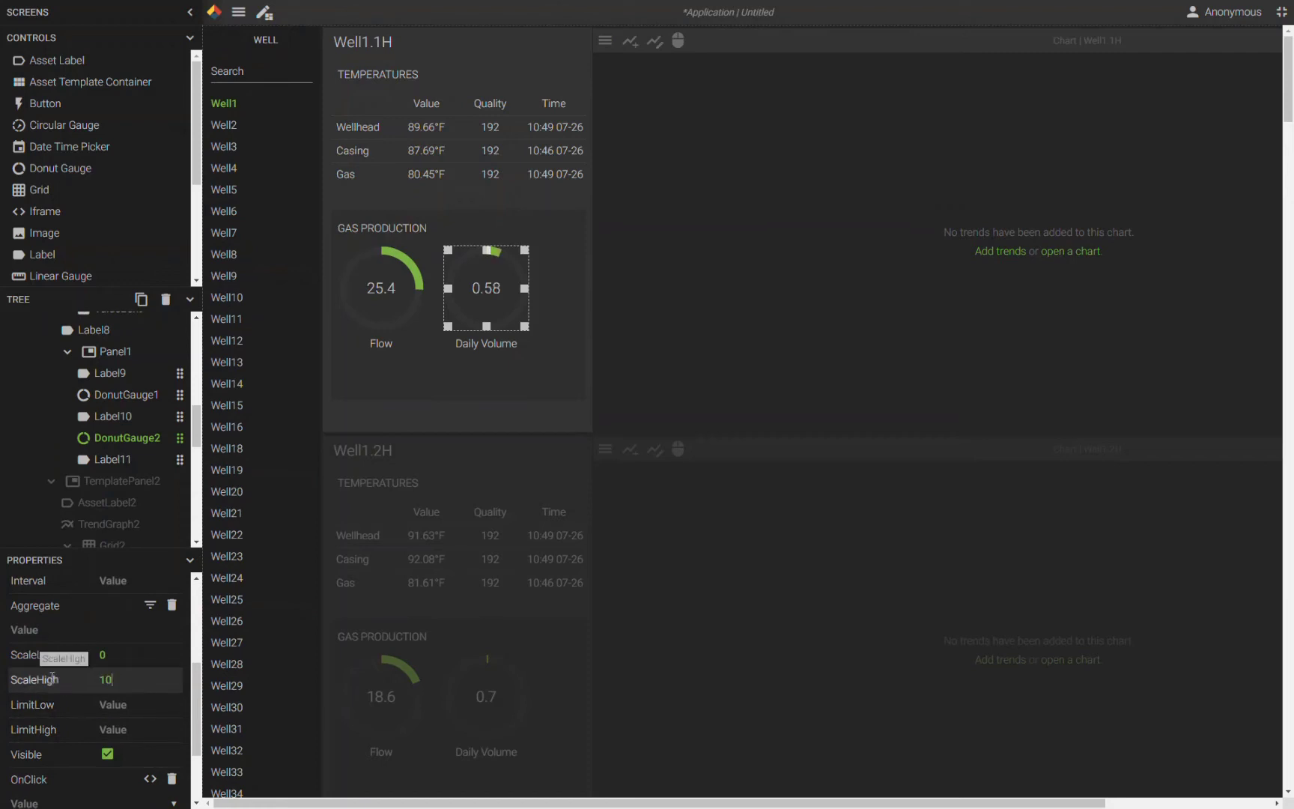
left_click(434, 410)
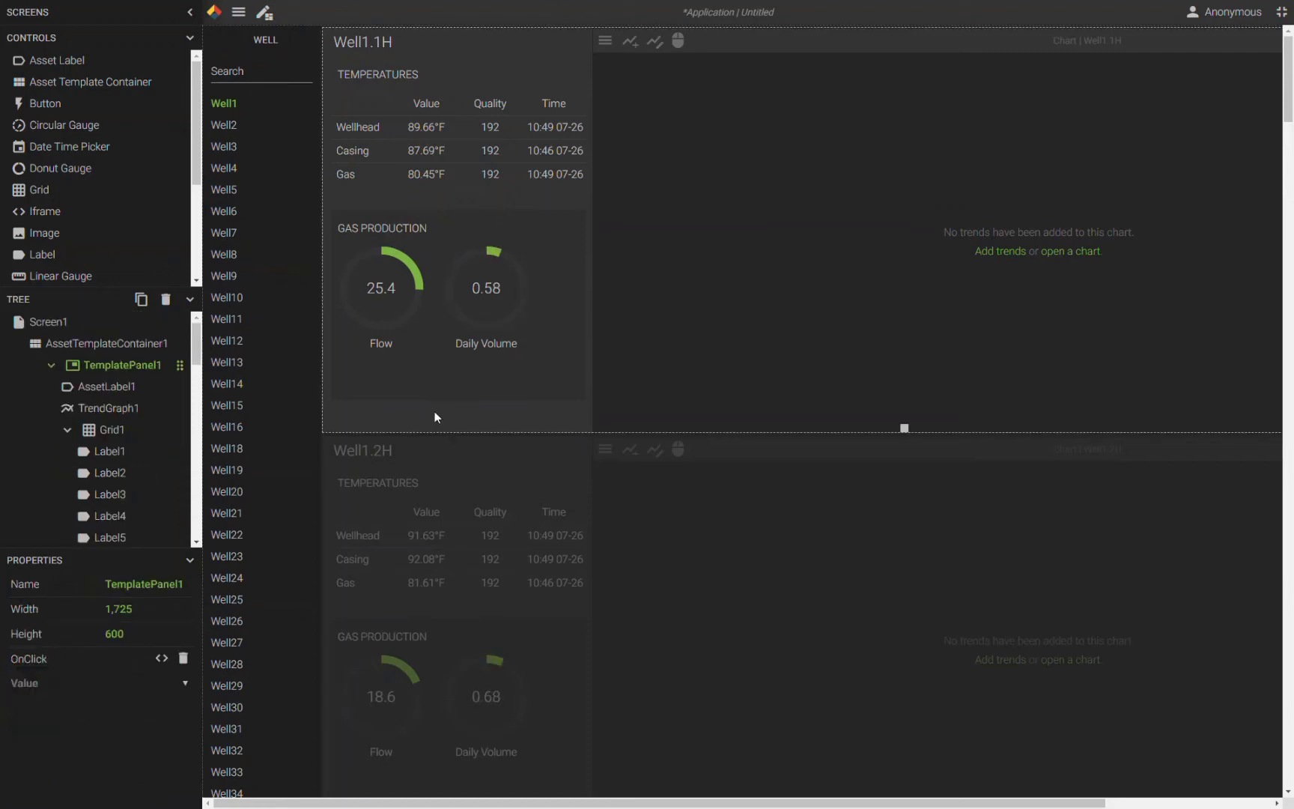
Move the Daily Volume donut gauge and its label together toward the panel's right edge, to X 235.
left_click(493, 355)
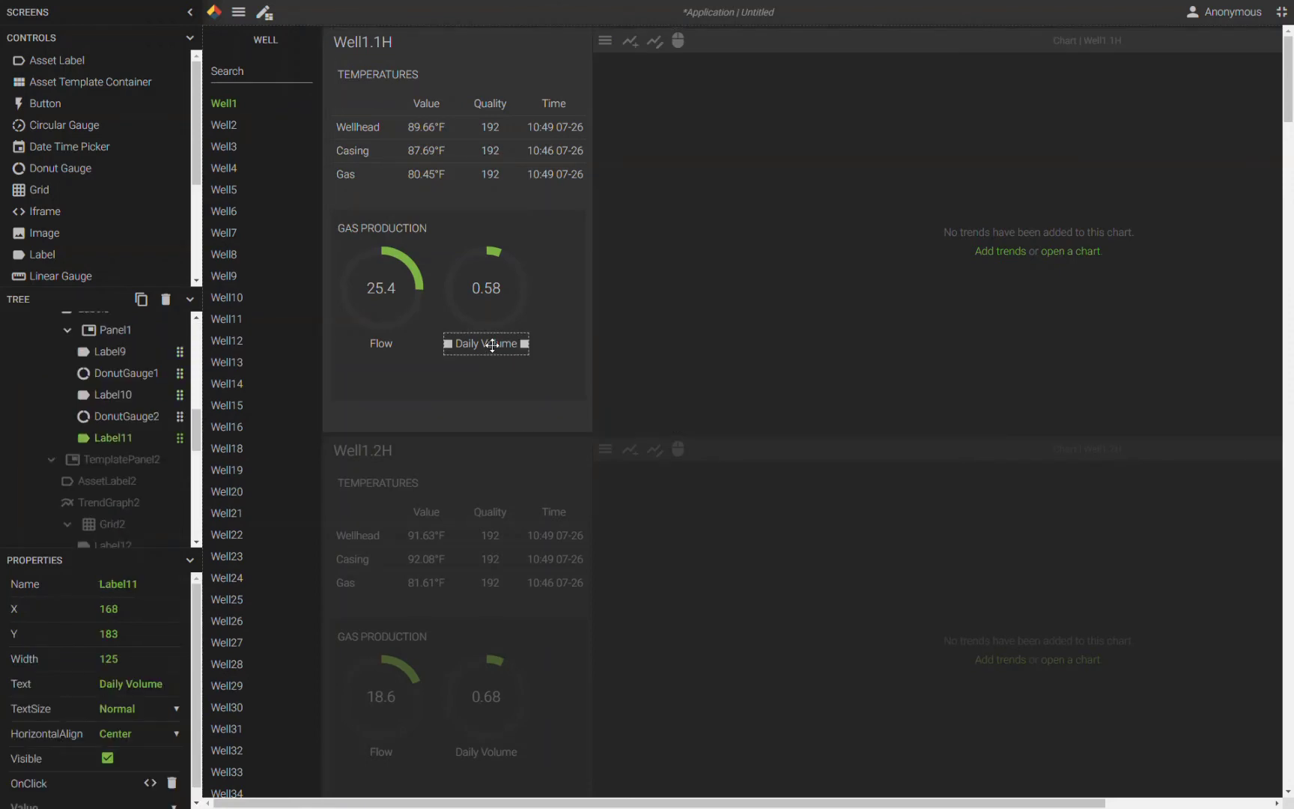
left_click(492, 310, "shift")
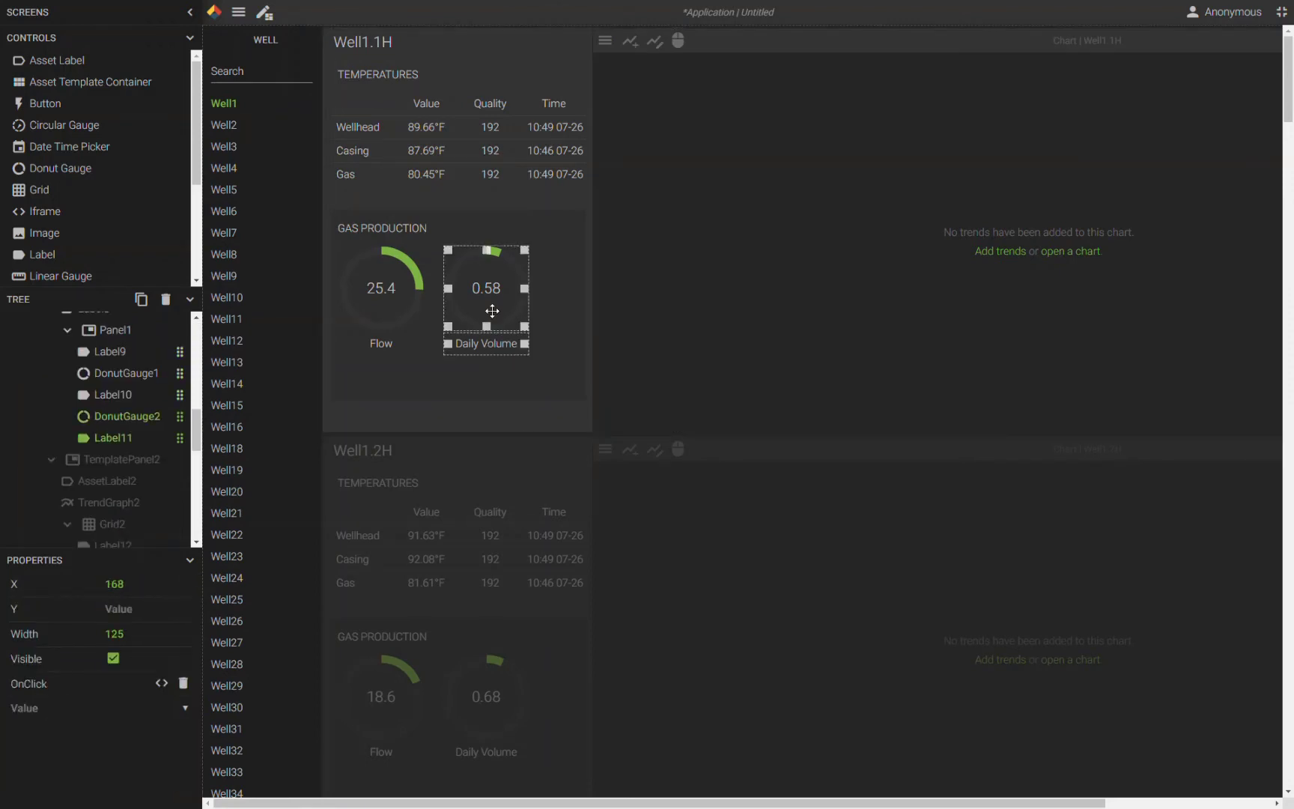
key("Right")
key("Right")
key("Right")
key("Right")
key("Right")
key("Right")
key("Right")
key("Right")
key("Right")
key("Right")
key("Right")
key("Right")
key("Right")
key("Right")
key("Right")
key("Right")
key("Right")
key("Right")
key("Right")
key("Right")
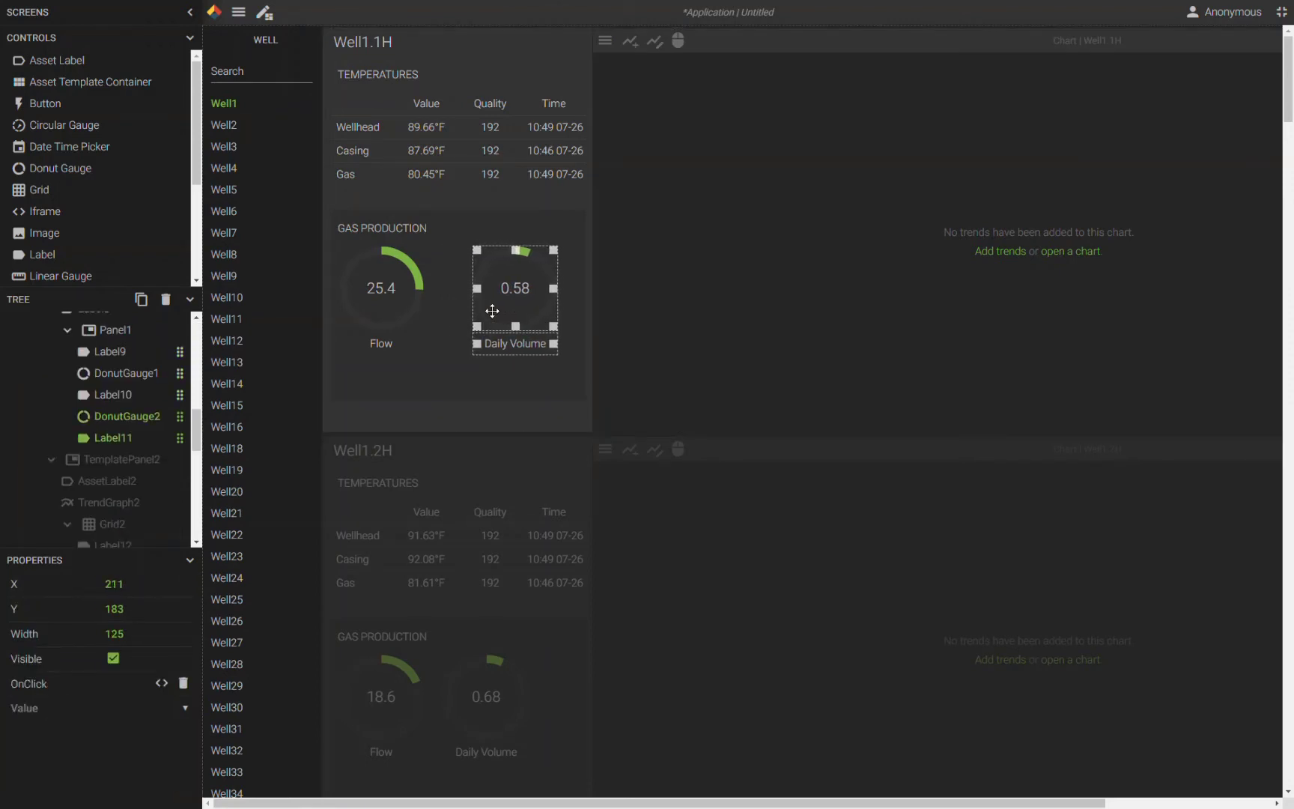
key("Right")
key("Right")
key("Right")
key("Right")
key("Right")
key("Right")
key("Right")
key("Right")
key("Right")
key("Right")
key("Right")
key("Right")
key("Right")
key("Right")
key("Right")
key("Right")
key("Right")
key("Right")
key("Right")
key("Right")
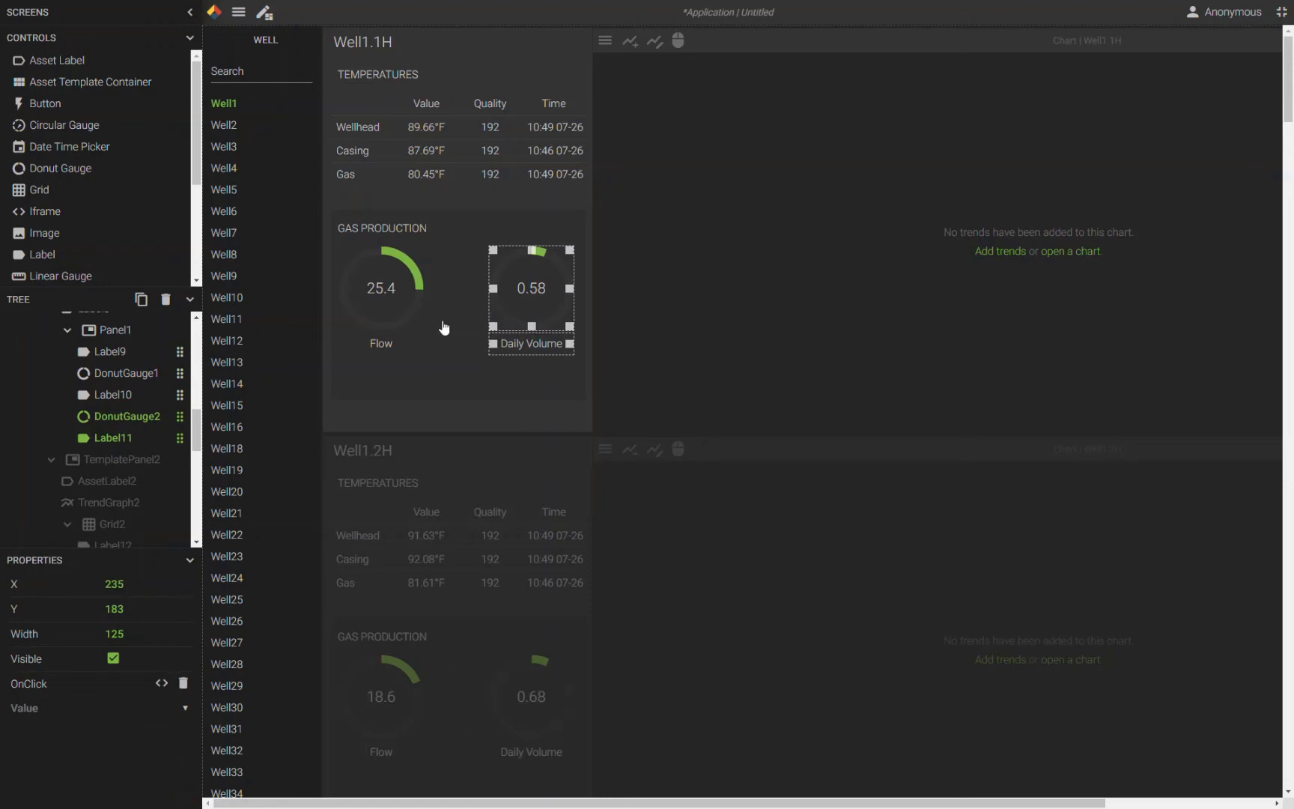
Move the Flow donut gauge and its label together toward the Daily Volume gauge, to X 36.
left_click(384, 347)
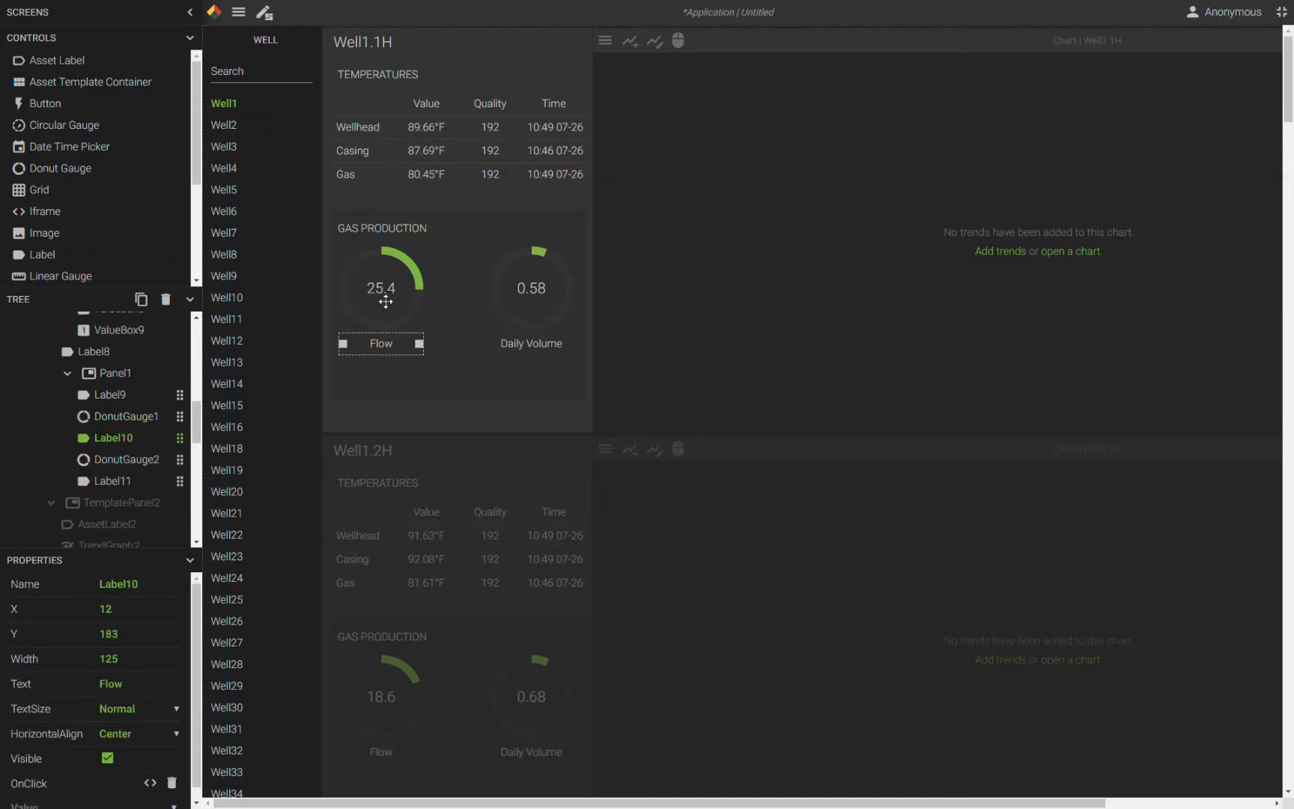
left_click(386, 301, "shift")
key("Right")
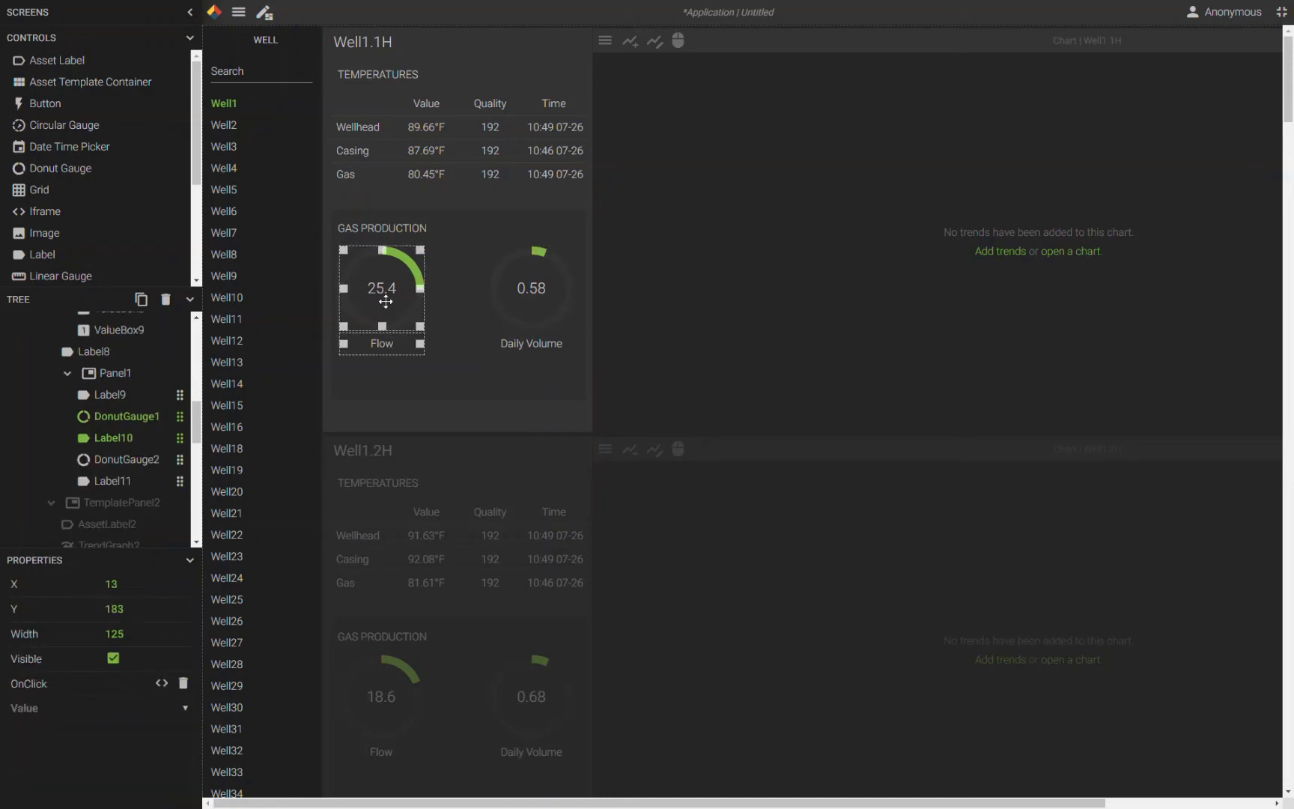
key("Right")
key("Right")
key("Right")
key("Right")
key("Right")
key("Right")
key("Right")
key("Right")
key("Right")
key("Right")
key("Right")
key("Right")
key("Right")
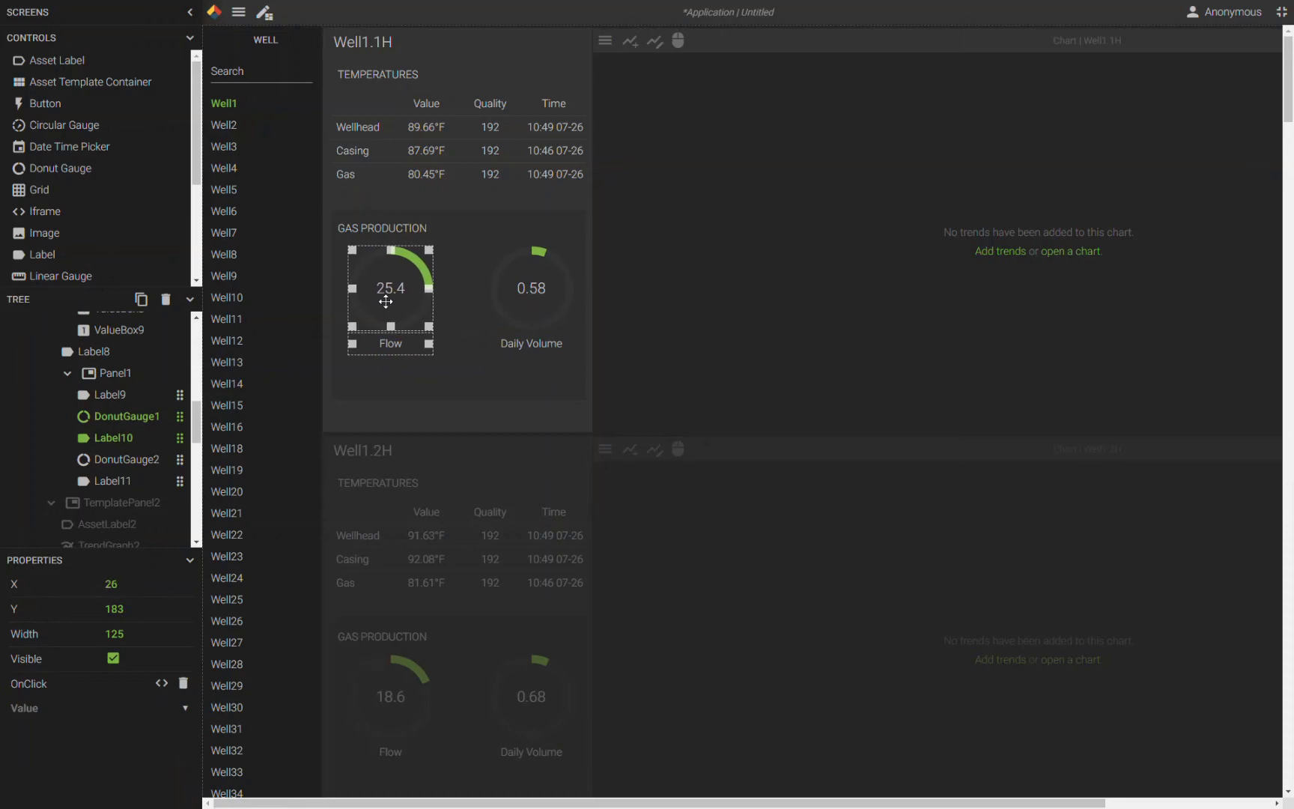
left_click_drag(389, 290, 397, 290)
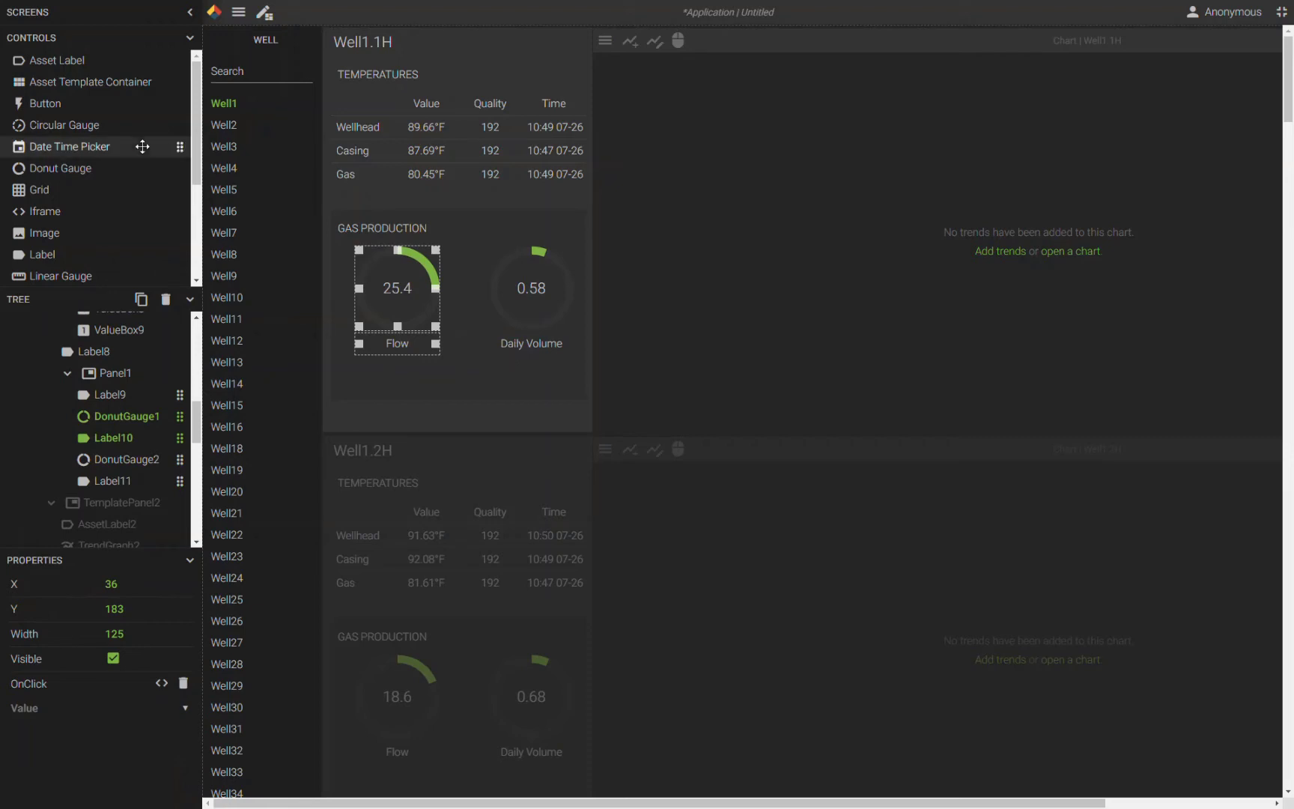
Add a value box beneath the gauges in the gas production panel and assign it the GM.Gas Accum Volume source tag.
scroll(104, 217, "down", 3)
scroll(97, 242, "down", 2)
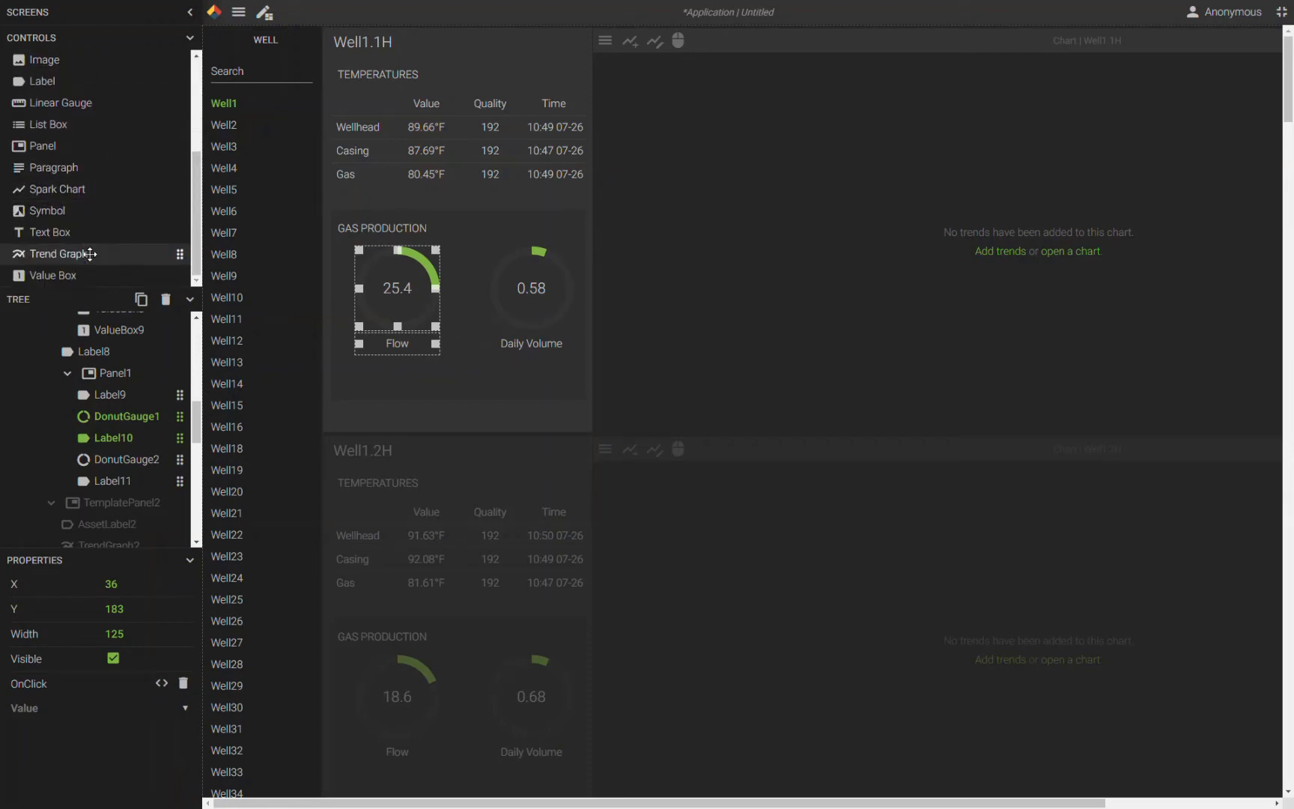
left_click_drag(86, 274, 542, 385)
left_click(408, 387)
left_click(382, 381)
left_click(150, 758)
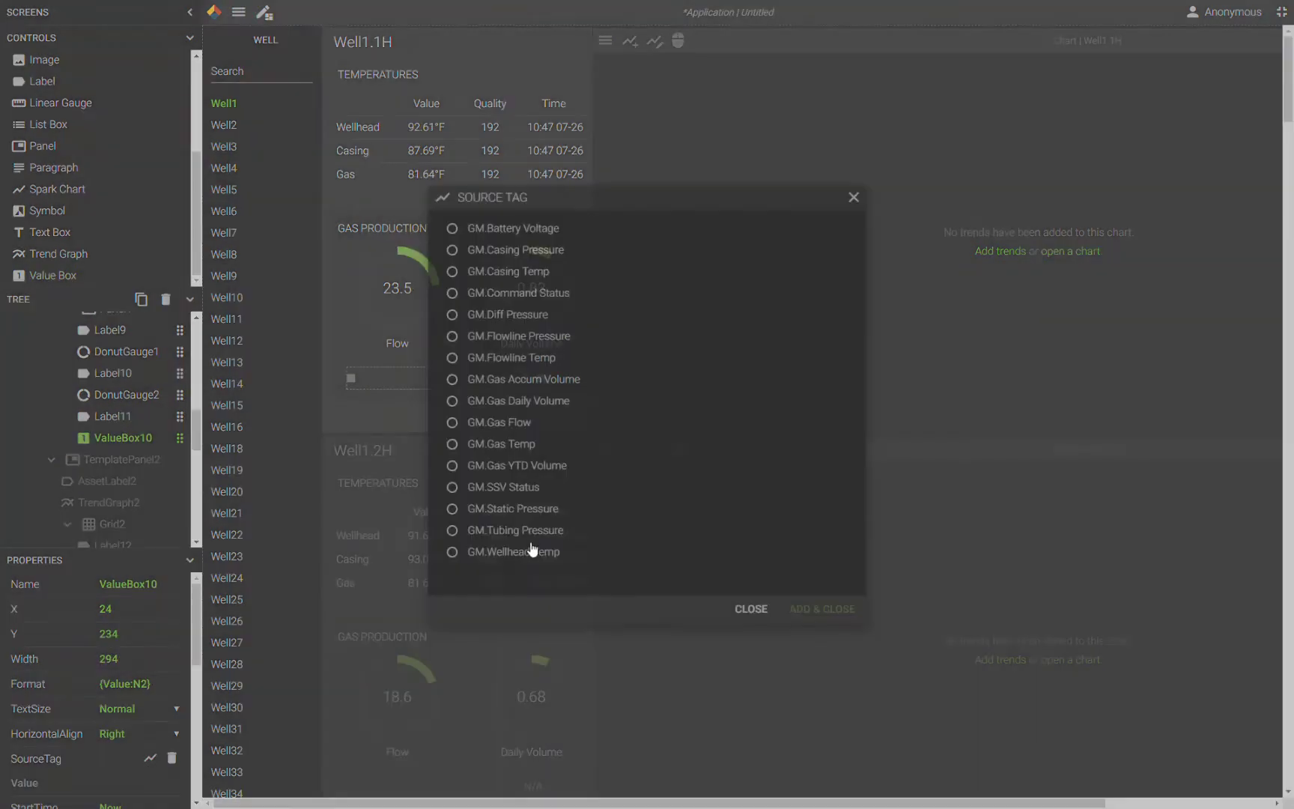
left_click(515, 381)
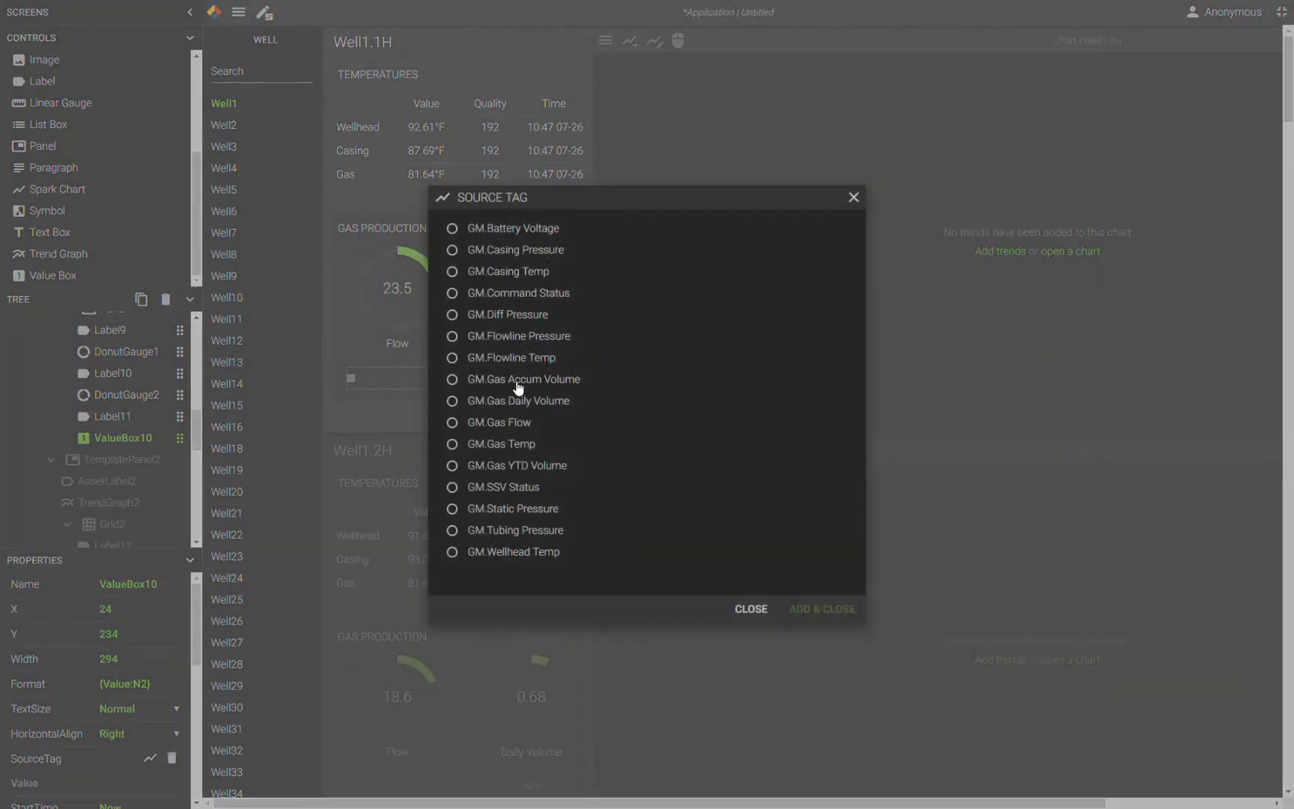
left_click(829, 611)
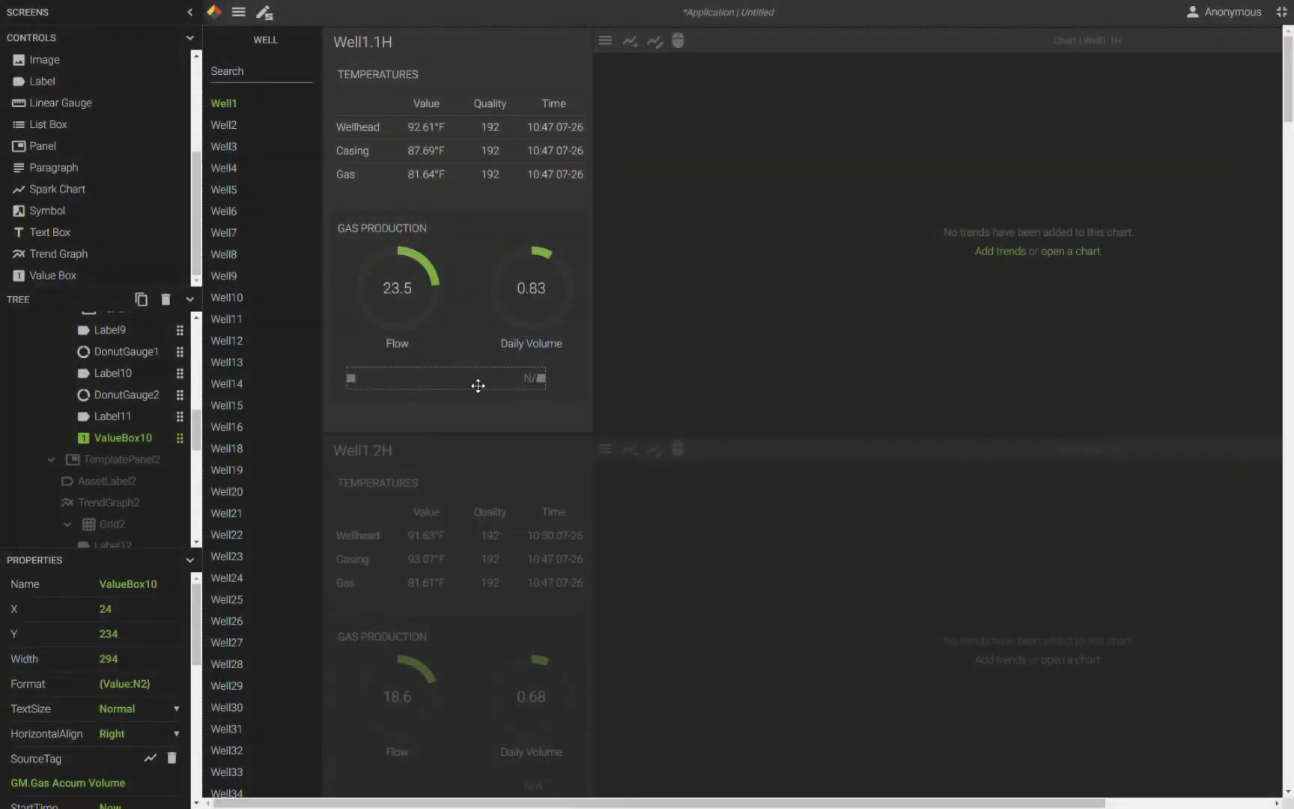
Place the accumulated volume box beside the GAS PRODUCTION heading at X 174, Y 12, width 192, and prefix its format with "Accum Vol:".
left_click_drag(352, 380, 510, 236)
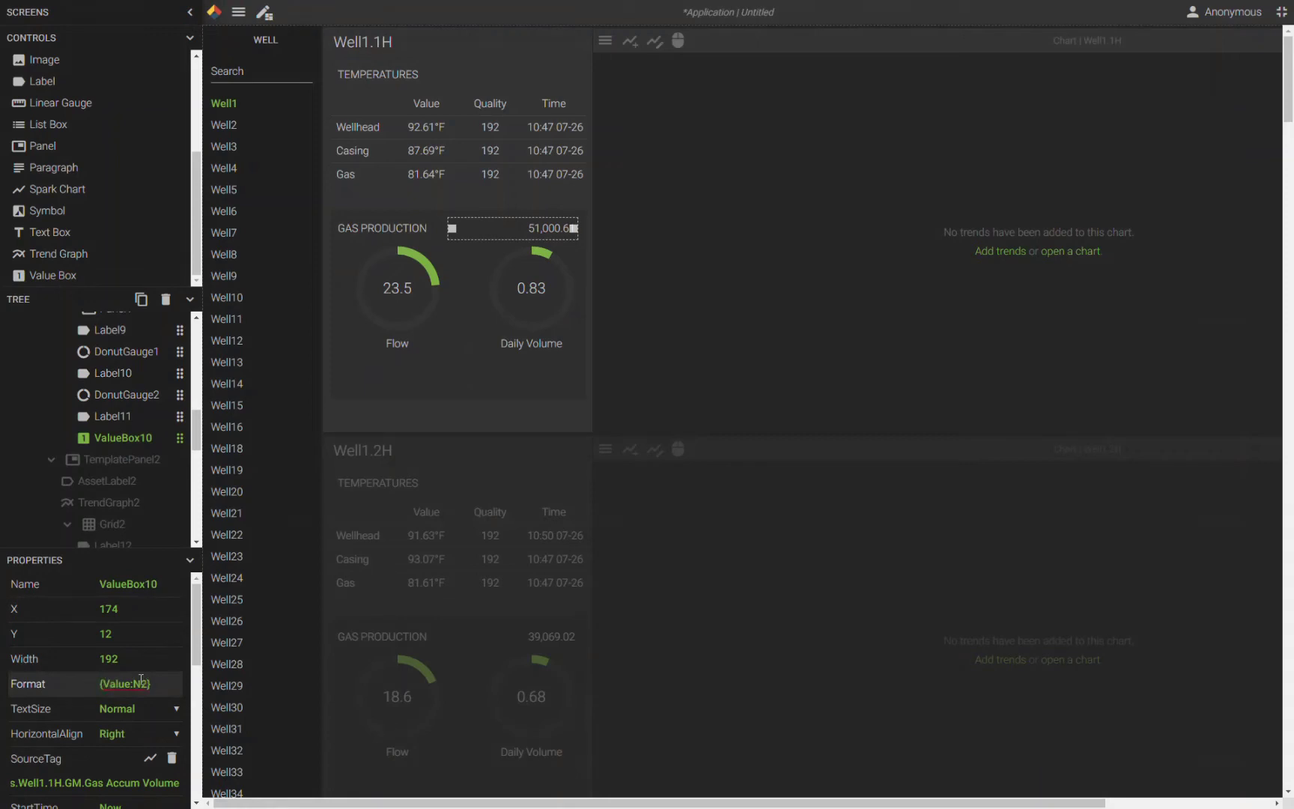
type("a")
key("Caps_Lock")
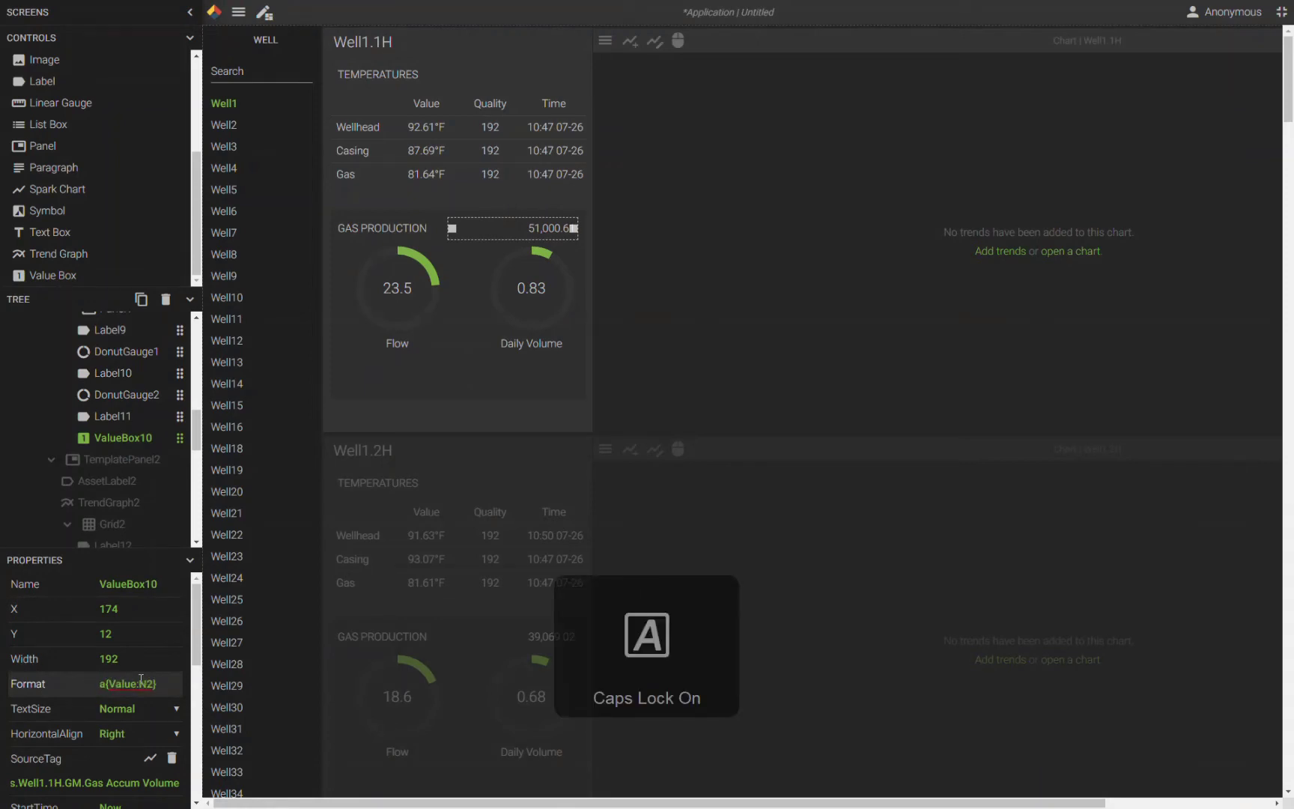
key("BackSpace")
type("A")
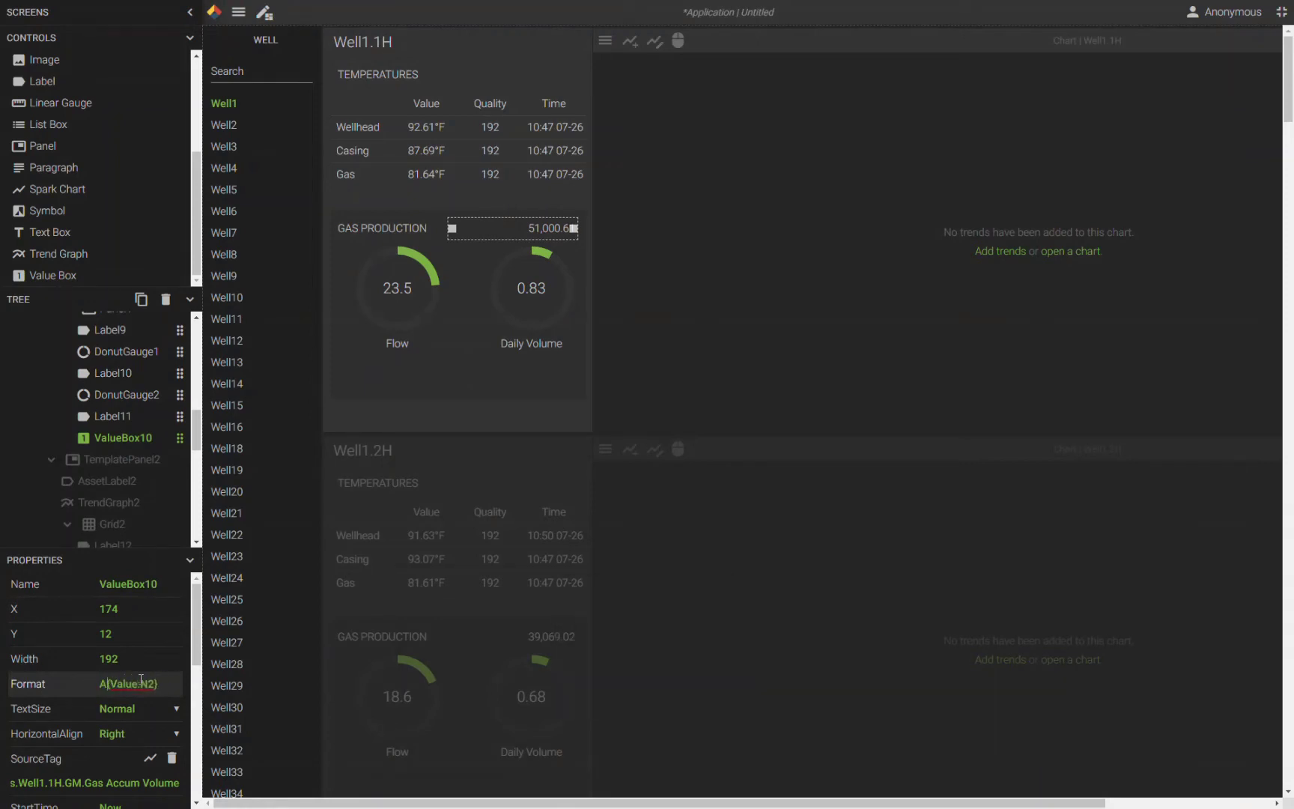
key("Caps_Lock")
type("ccum Vol:")
key("Return")
Refine the accumulated volume box's format to "Accum Vol: {Value:N0}", with a space before the value and no decimals.
left_click_drag(156, 684, 178, 677)
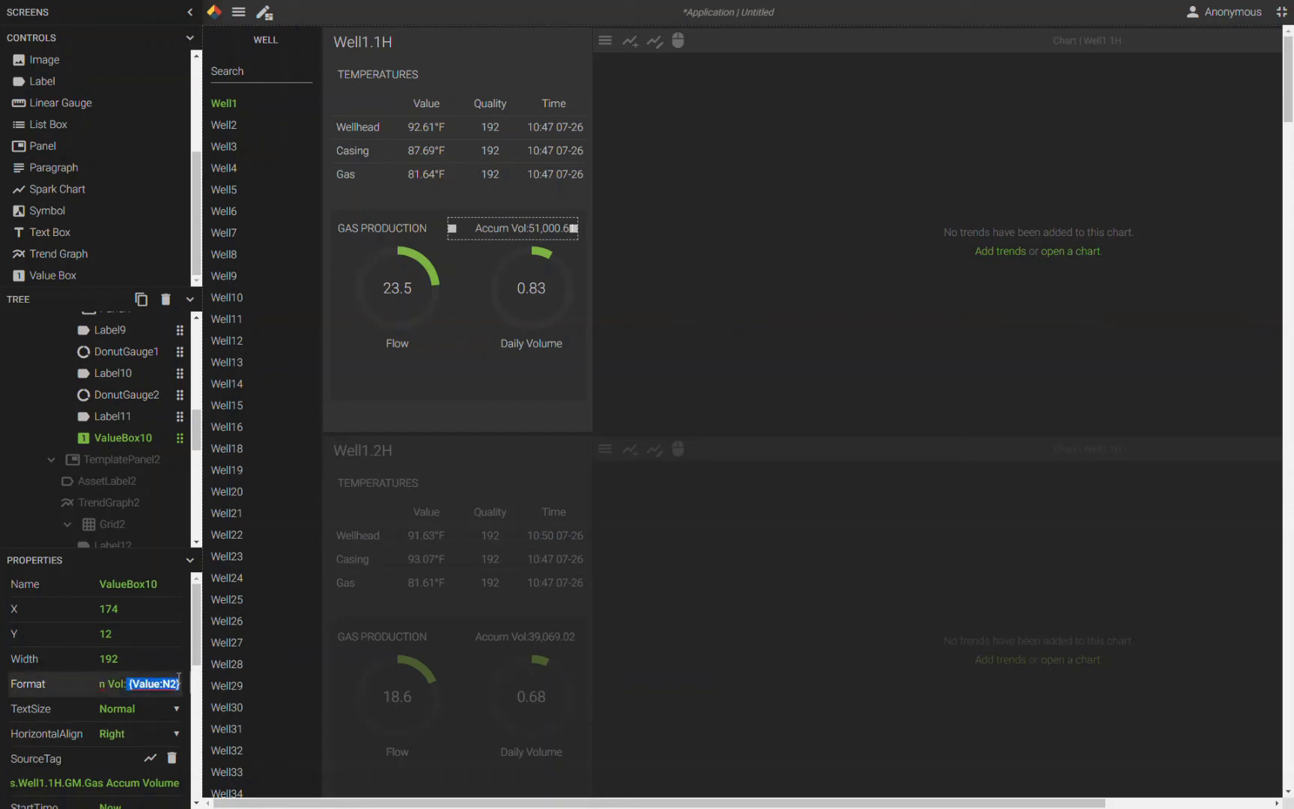
left_click(179, 686)
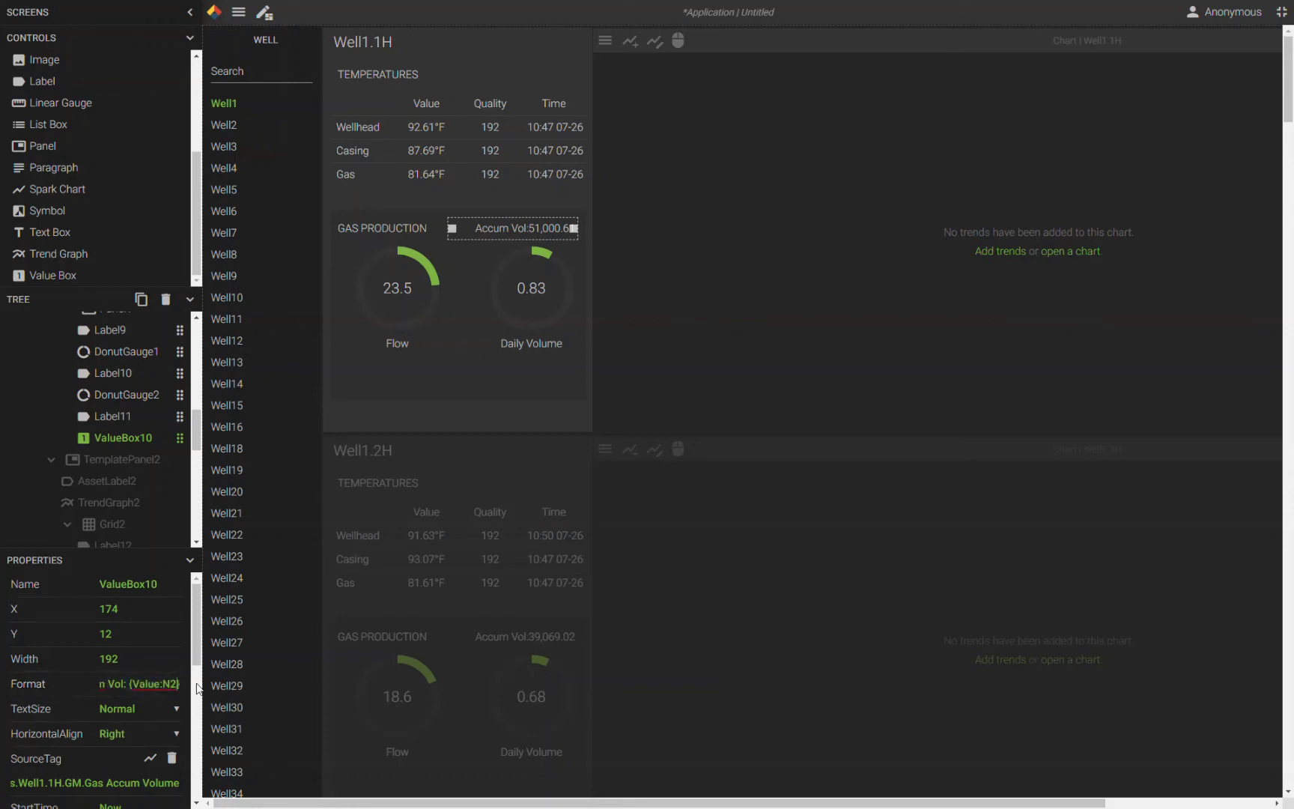
key("BackSpace")
type("0")
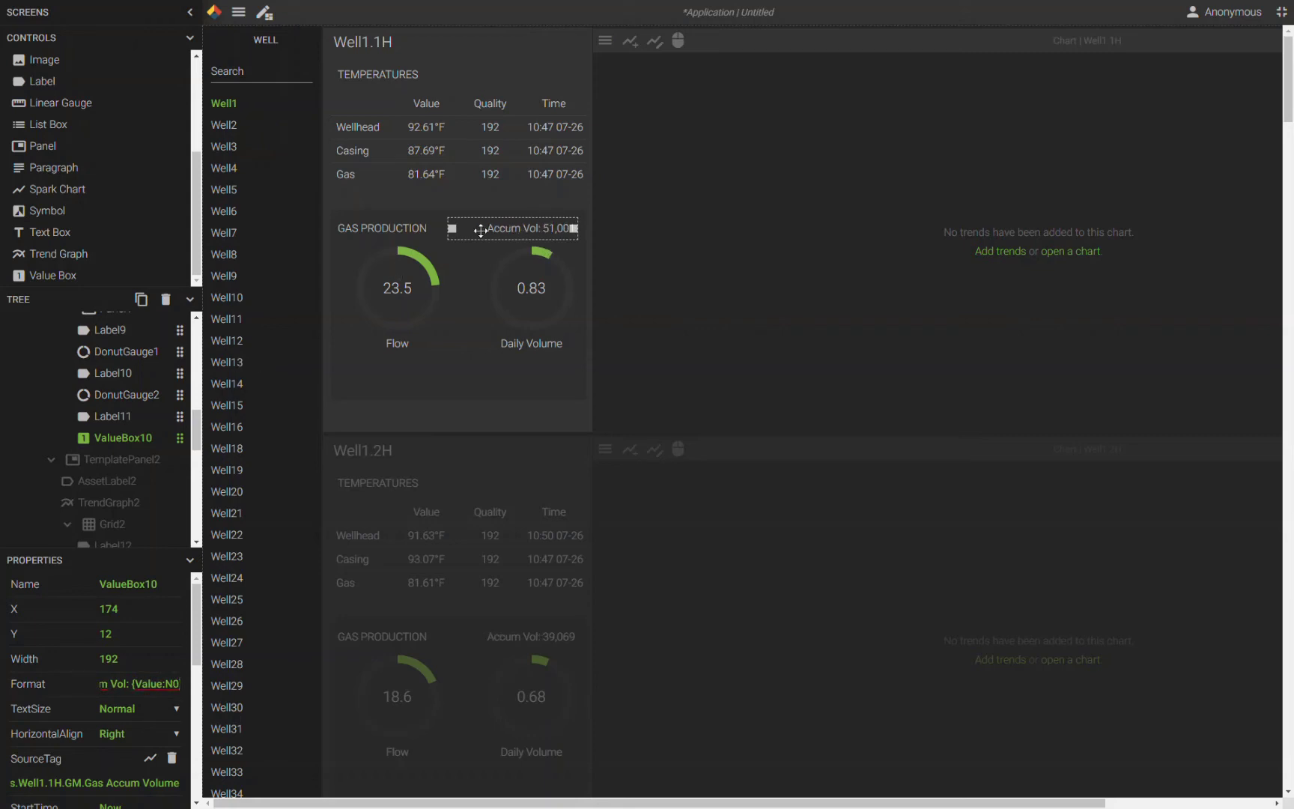
left_click(419, 229)
left_click(492, 229)
Move both donut gauges and their labels down together so that the gauges sit at Y 79.
left_click(405, 315)
left_click(402, 346, "shift")
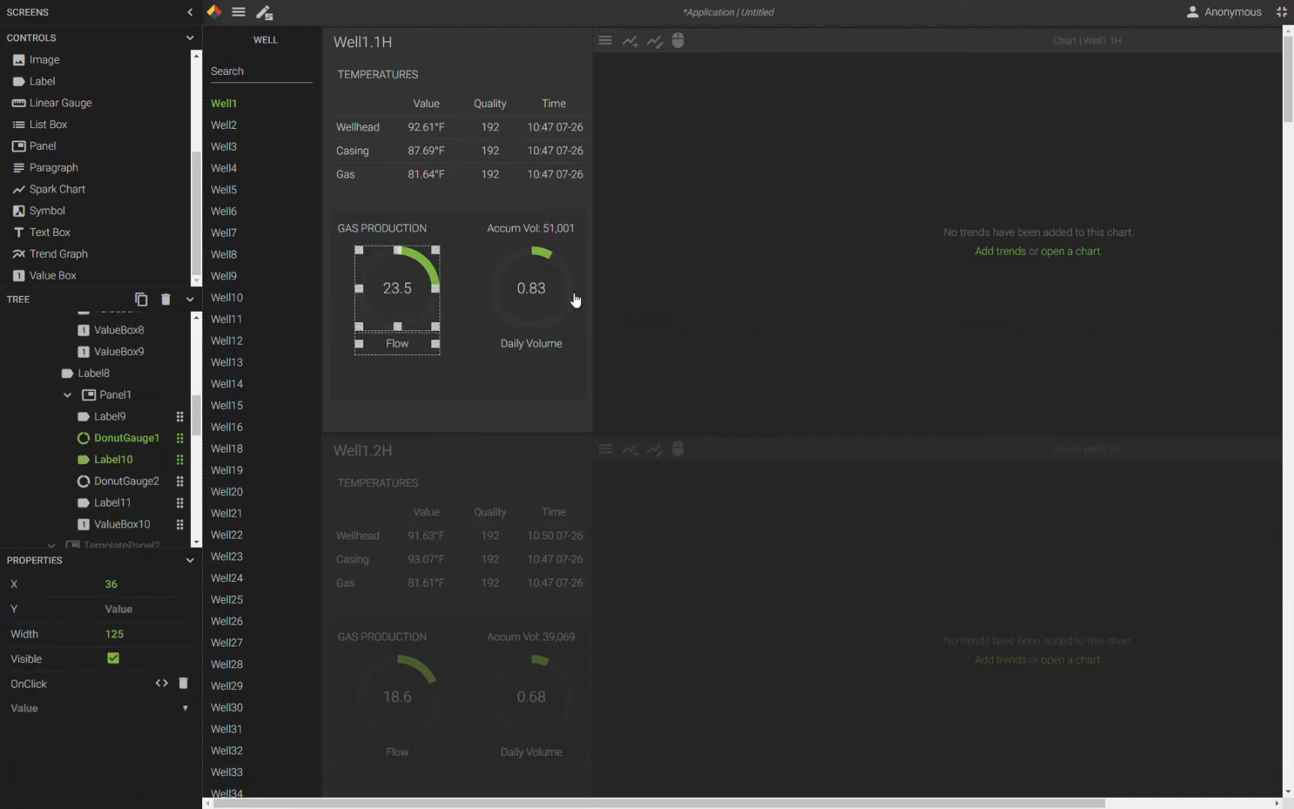
left_click(551, 294, "shift")
left_click(542, 344, "shift")
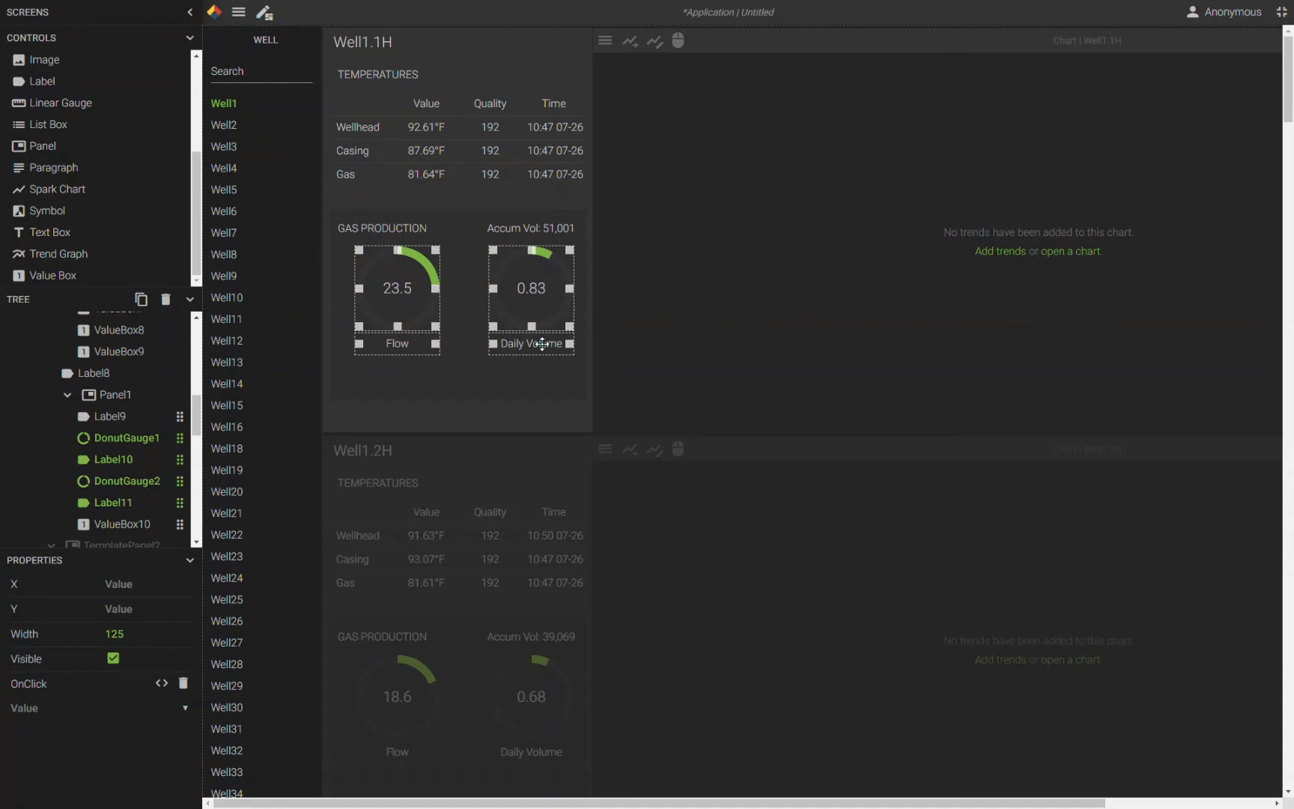
key("Down")
key("Down")
key("Down")
key("Down")
key("Down")
key("Down")
key("Down")
key("Down")
key("Down")
key("Down")
key("Down")
key("Down")
key("Down")
key("Down")
key("Down")
key("Down")
key("Down")
key("Down")
key("Down")
key("Down")
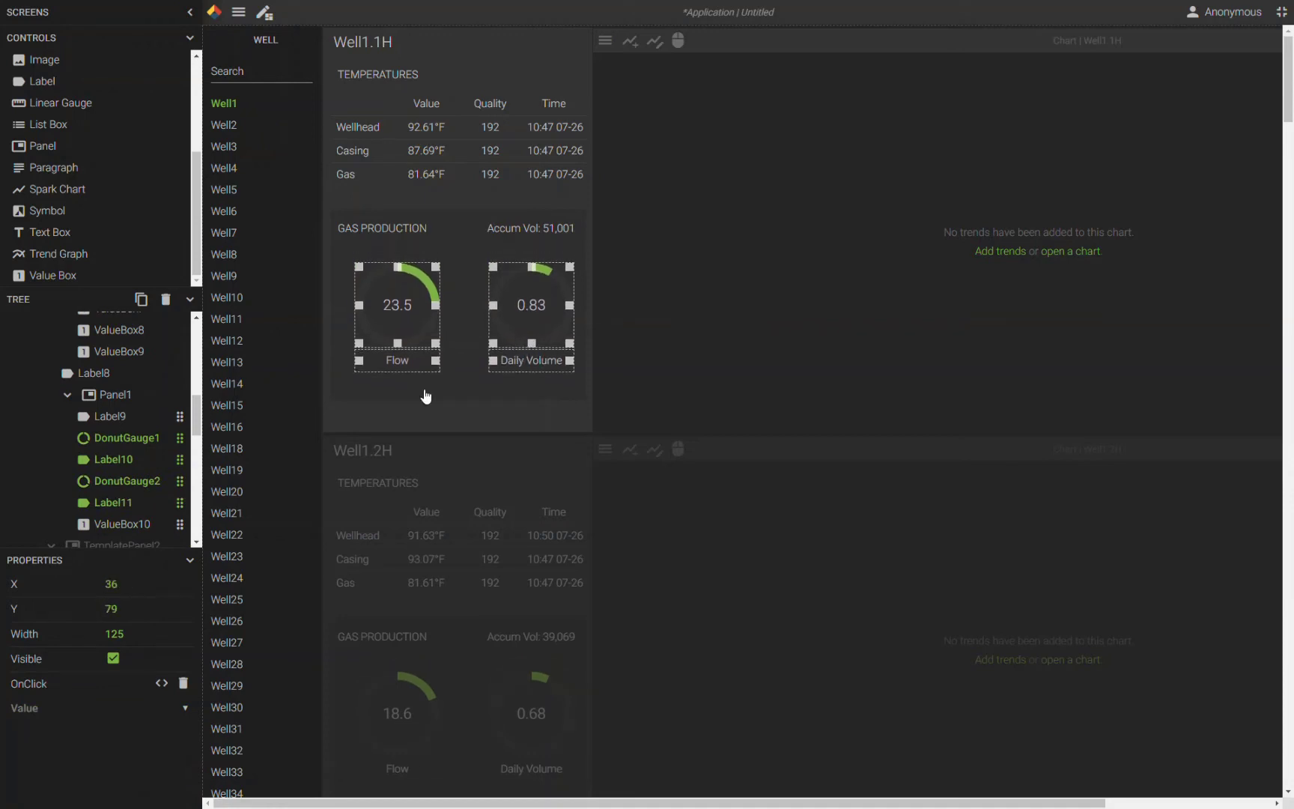
Set the width of both donut gauges and their labels to 175.
left_click(66, 635)
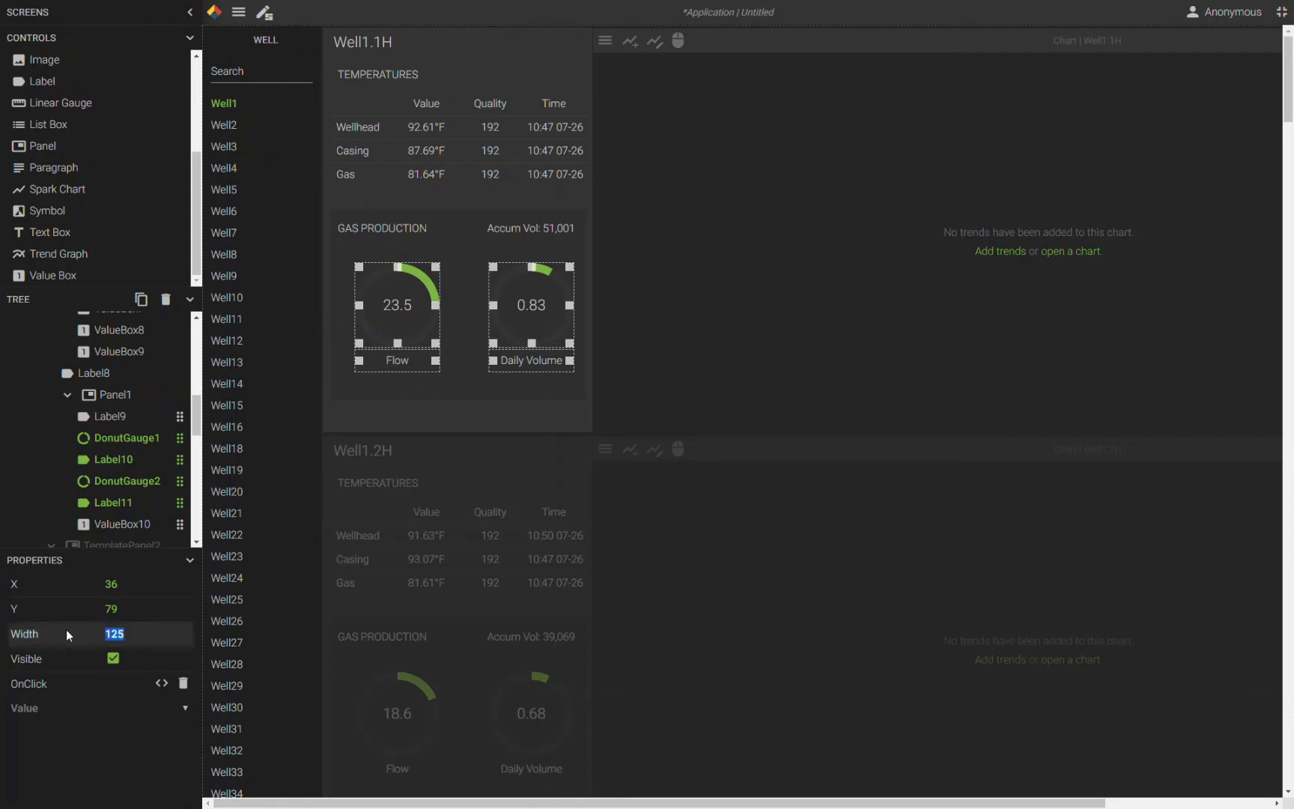
type("150")
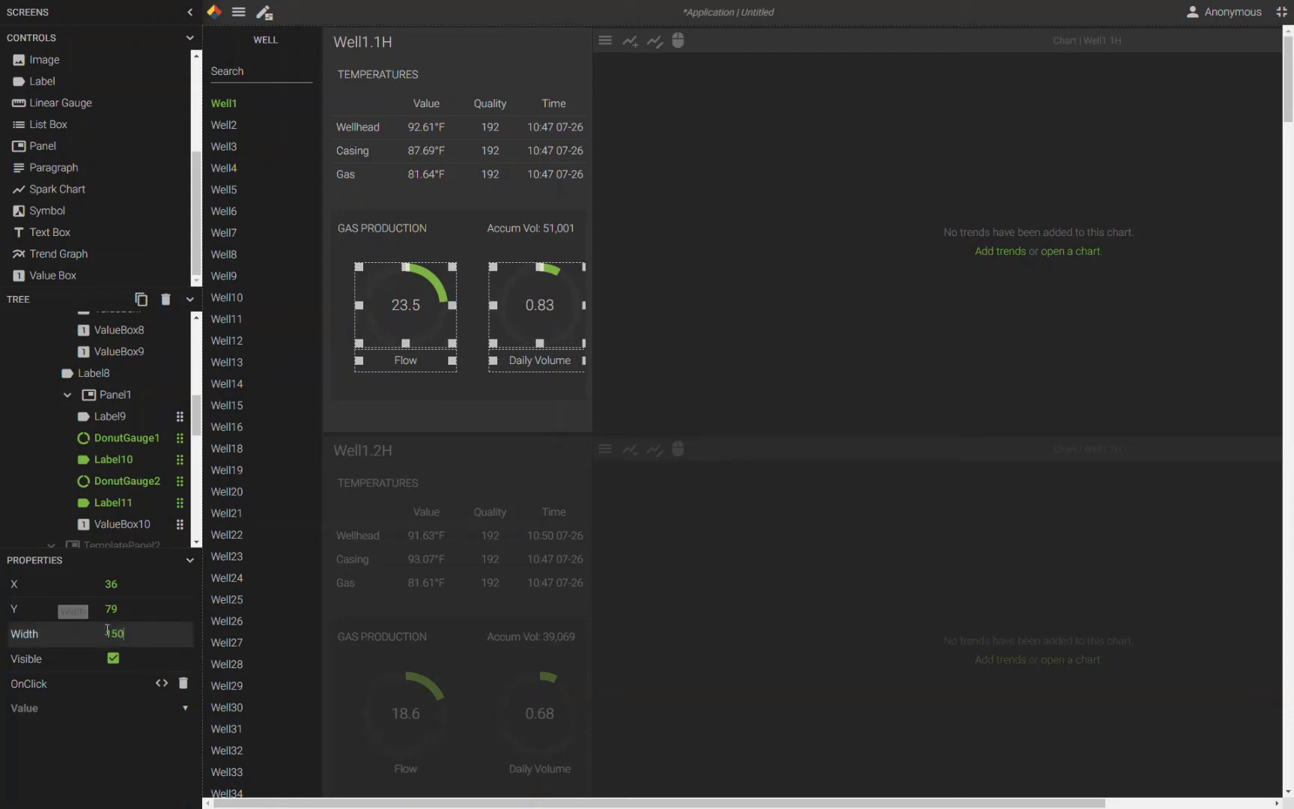
left_click(74, 628)
type("1,725")
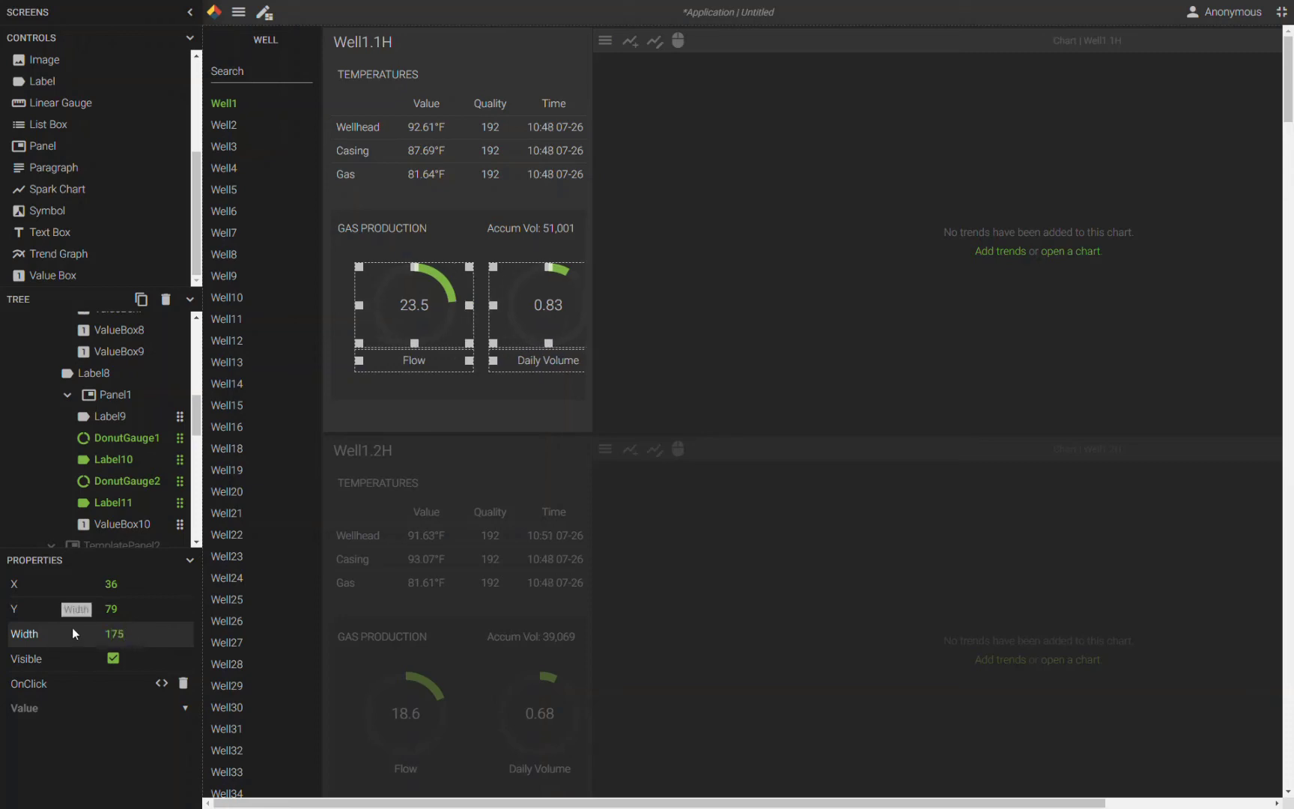
left_click(459, 411)
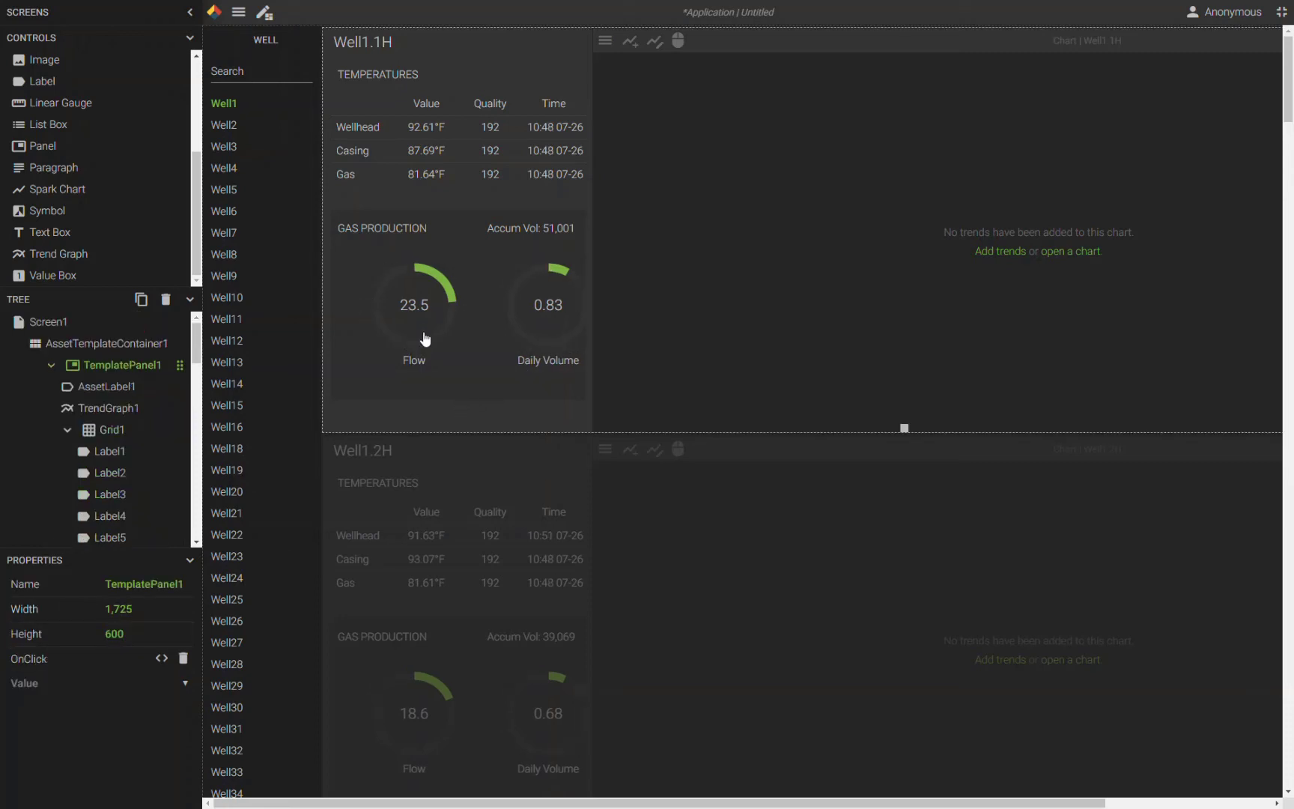
Lower the Flow and Daily Volume labels beneath their gauges to Y 214.
left_click(422, 364)
left_click_drag(422, 360, 423, 361)
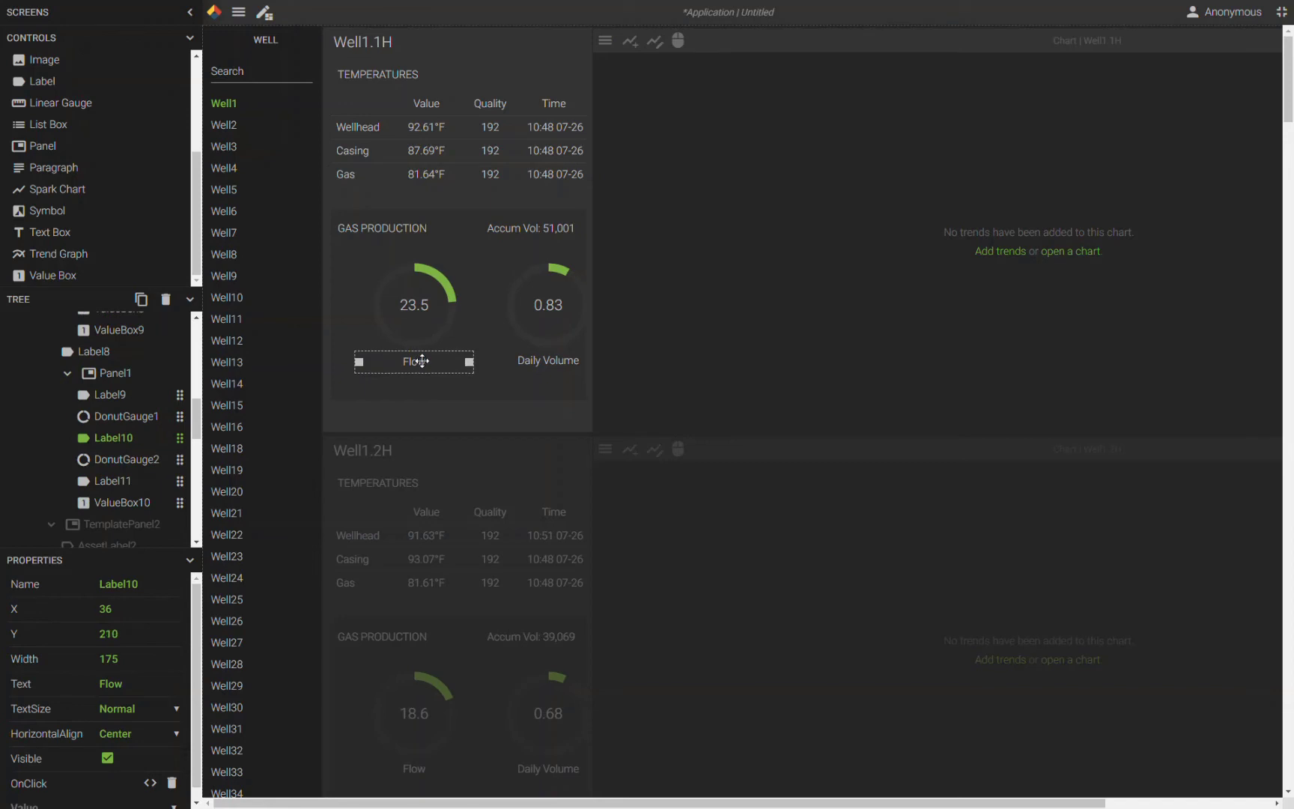
key("Down")
key("Down")
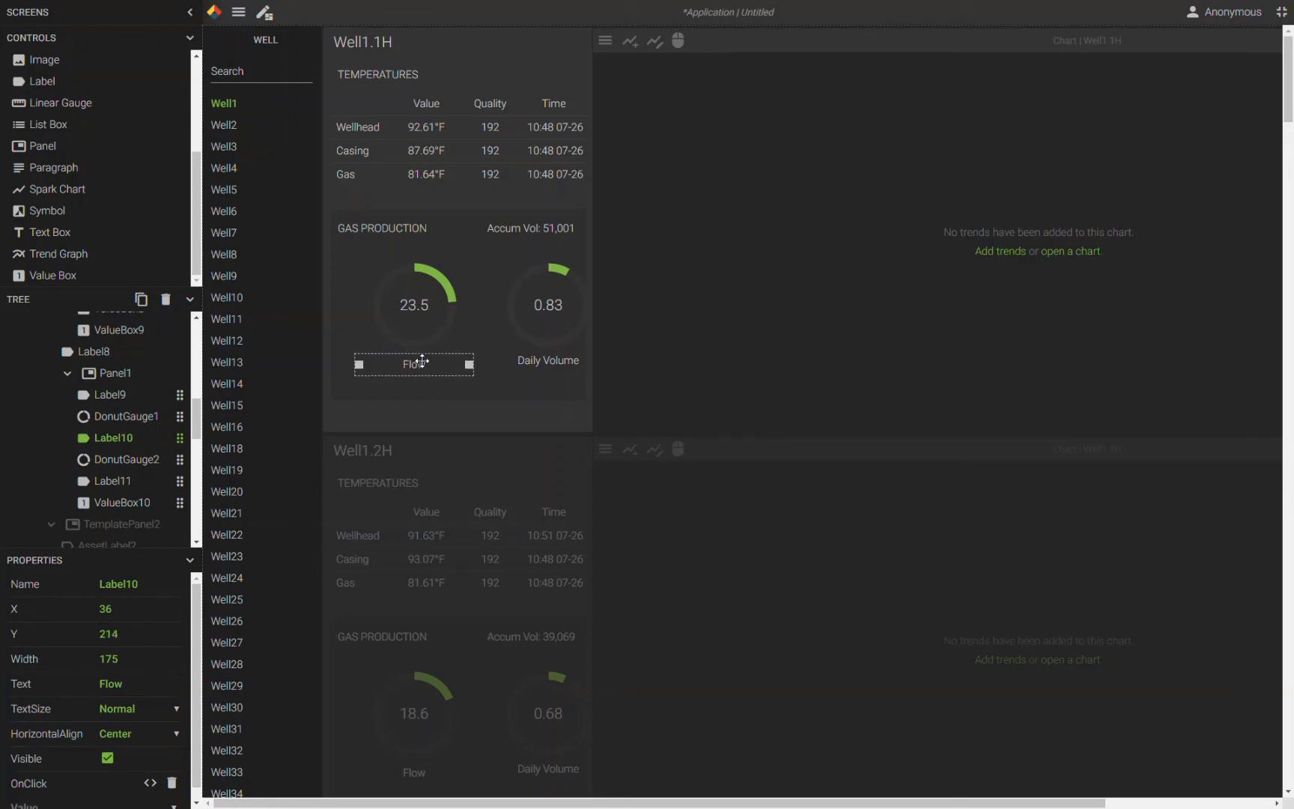
left_click(529, 361)
key("Down")
key("Down")
key("Down")
key("Down")
key("Down")
key("Down")
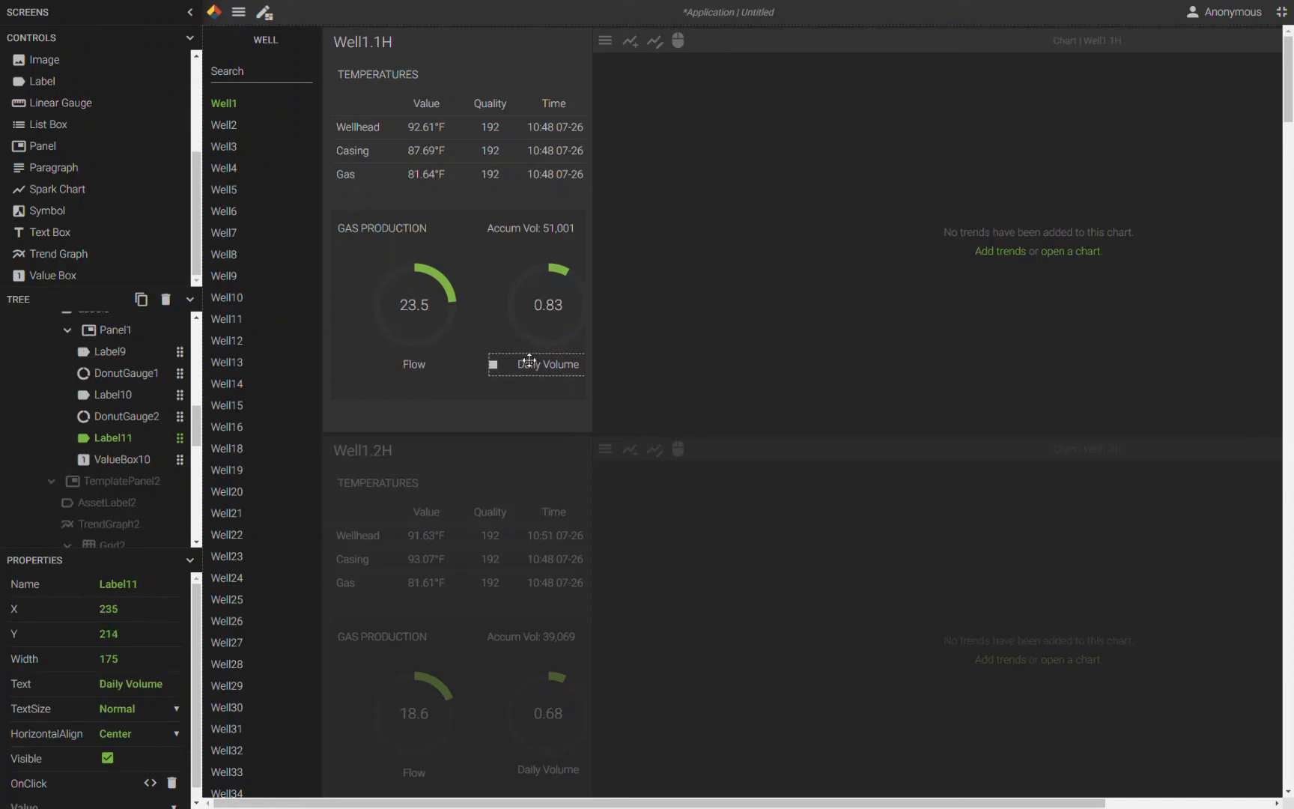
Move each gauge together with its label, putting the Flow label at X 18 and the Daily Volume label at X 198, both at Y 201.
left_click(430, 371)
left_click(434, 310, "shift")
left_click_drag(433, 310, 420, 303)
left_click(553, 371)
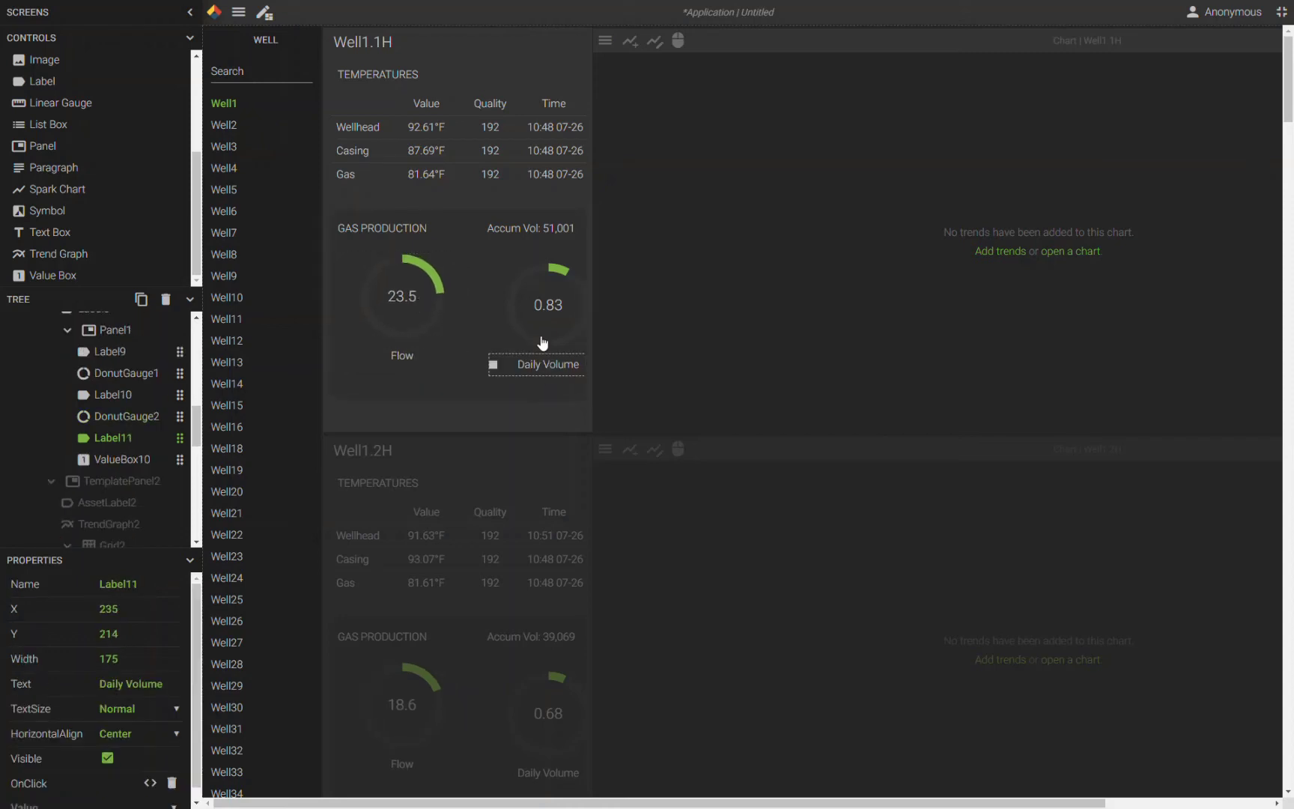
left_click(545, 329, "shift")
left_click_drag(556, 311, 528, 302)
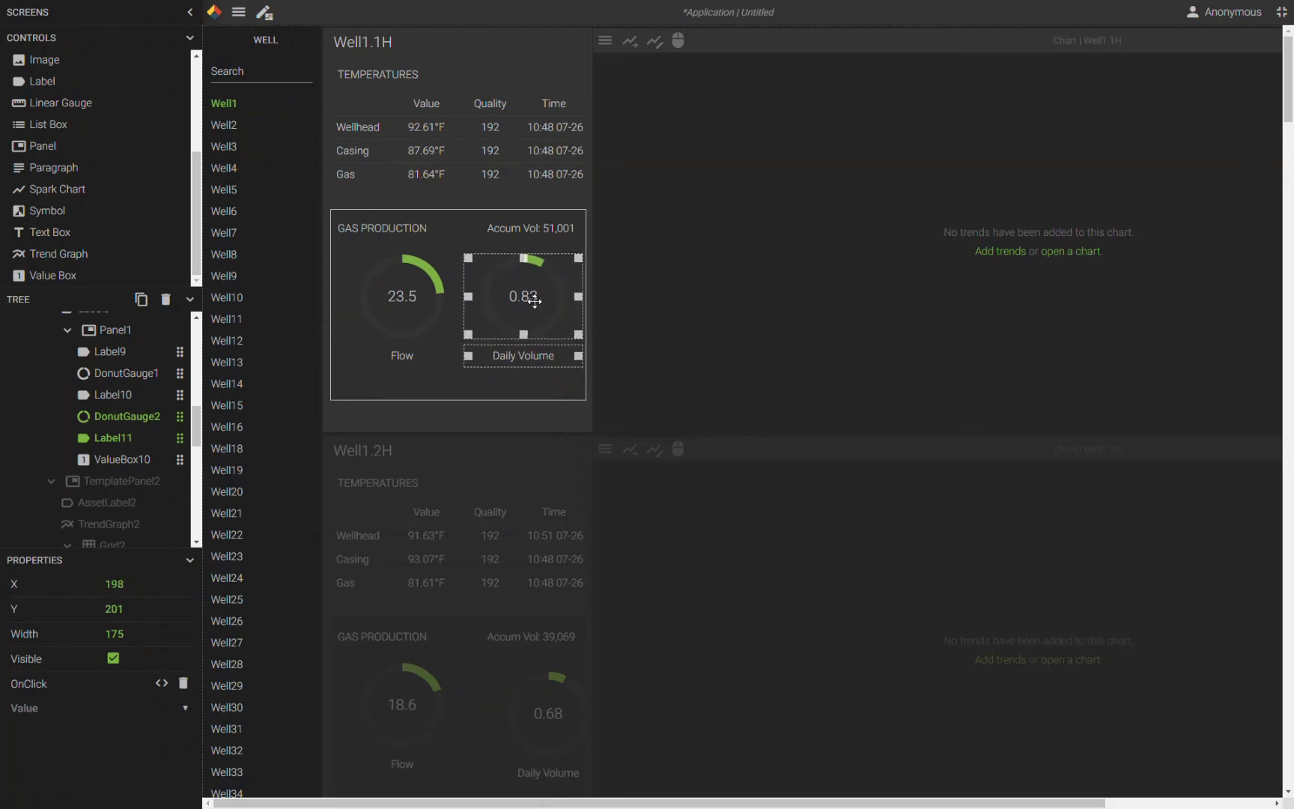
Shift both gauges and their labels together slightly toward the panel's left side, bringing the Flow pair to X 12.
left_click(405, 356)
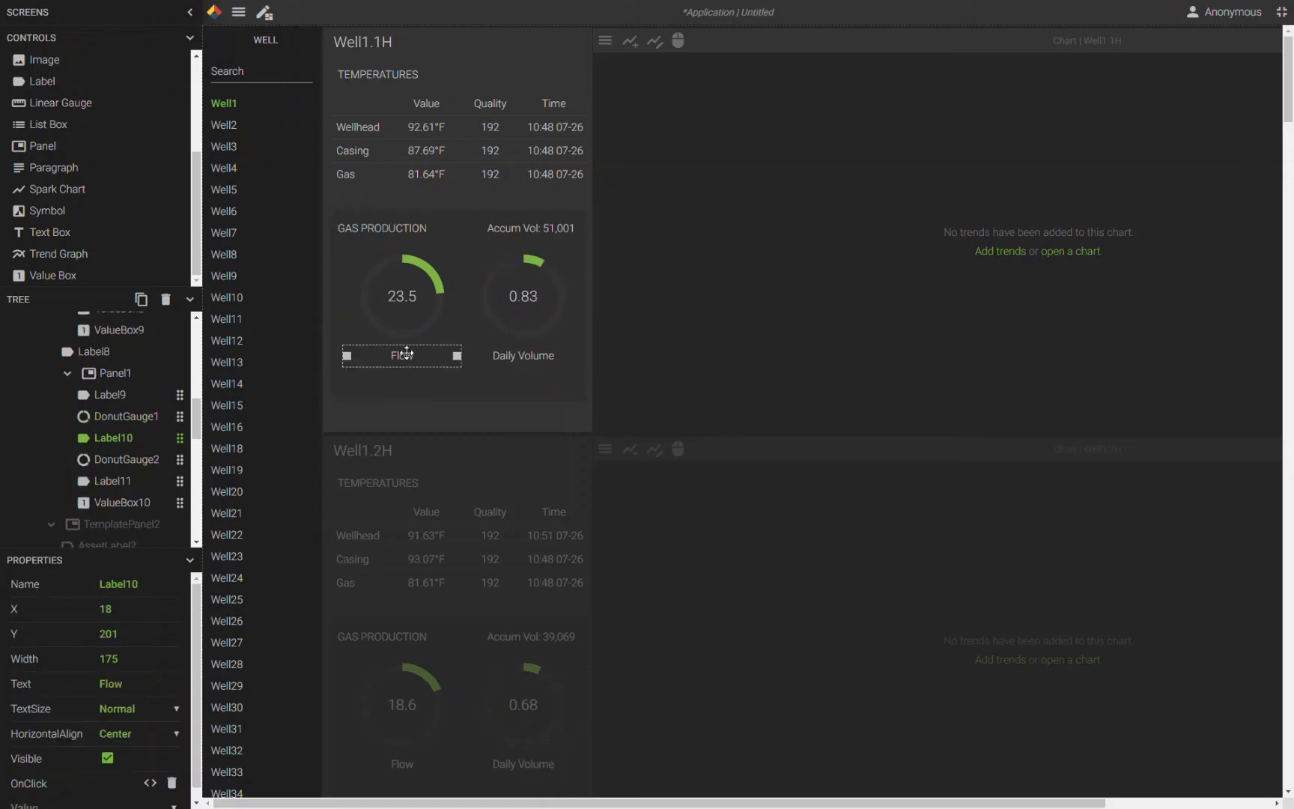
left_click(515, 361, "shift")
left_click(418, 309, "shift")
left_click(518, 298, "shift")
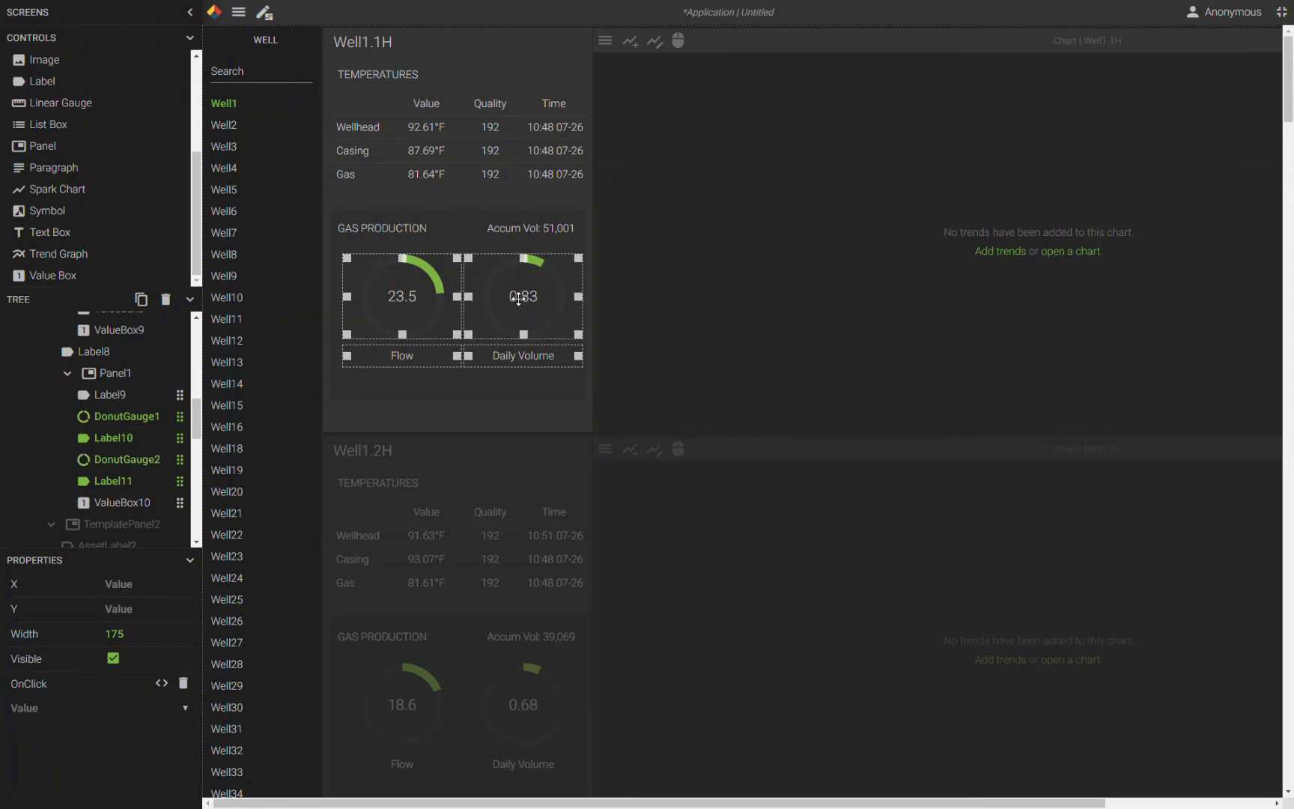
left_click_drag(410, 286, 406, 297)
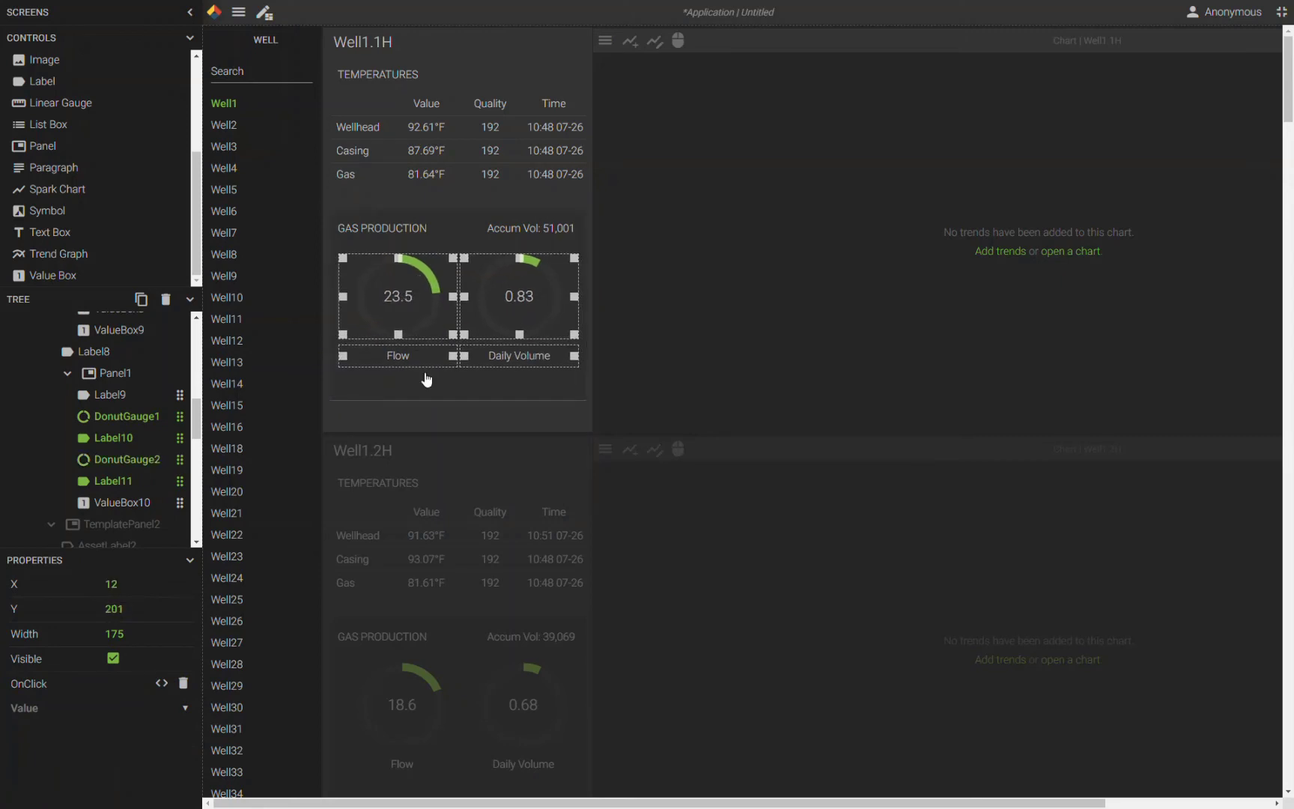
Shorten the gas production panel to end just below the gauge labels and move it up closer to the temperatures grid.
left_click(462, 398)
left_click_drag(459, 394, 458, 372)
left_click_drag(458, 293, 460, 281)
left_click(488, 416)
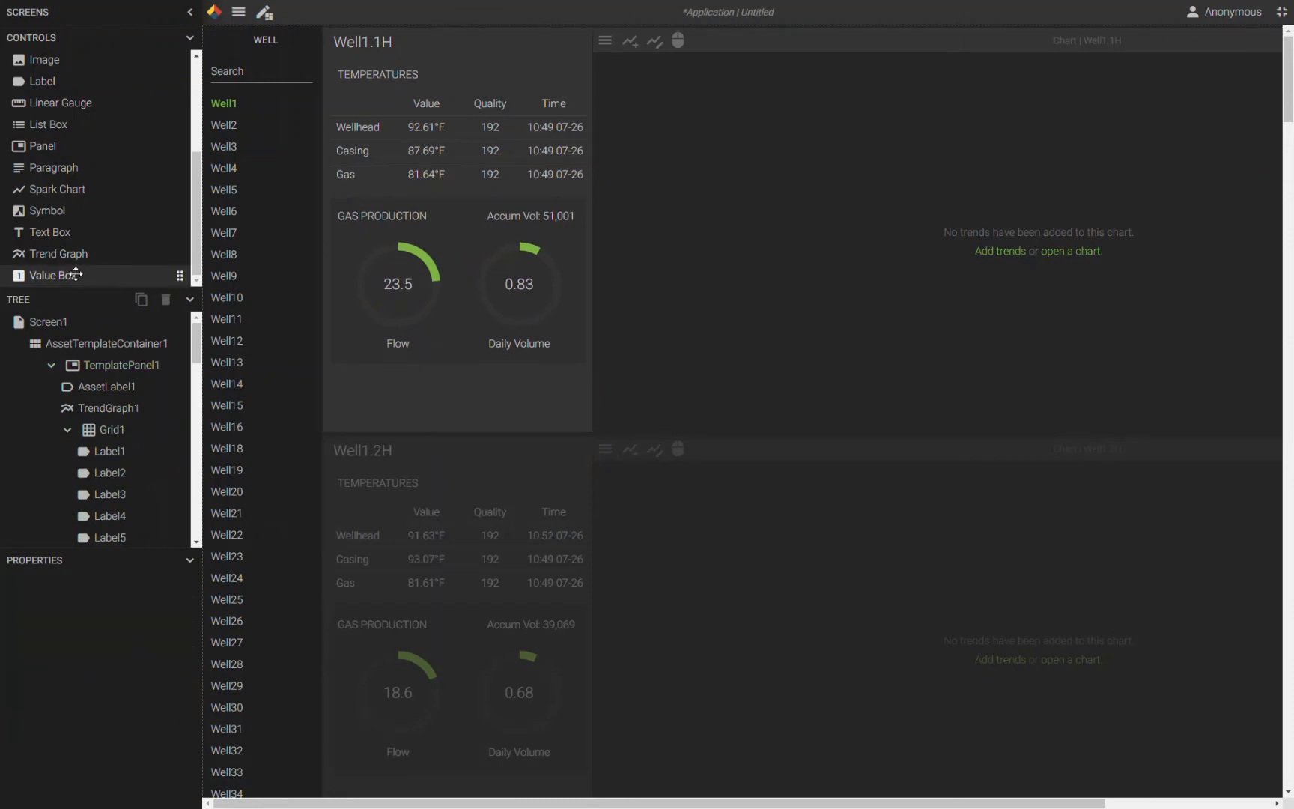
Add a value box below the gas production panel at X 12, Y 516, width 378, and assign it the GM.Command Status source tag.
left_click_drag(76, 274, 587, 396)
left_click(359, 385)
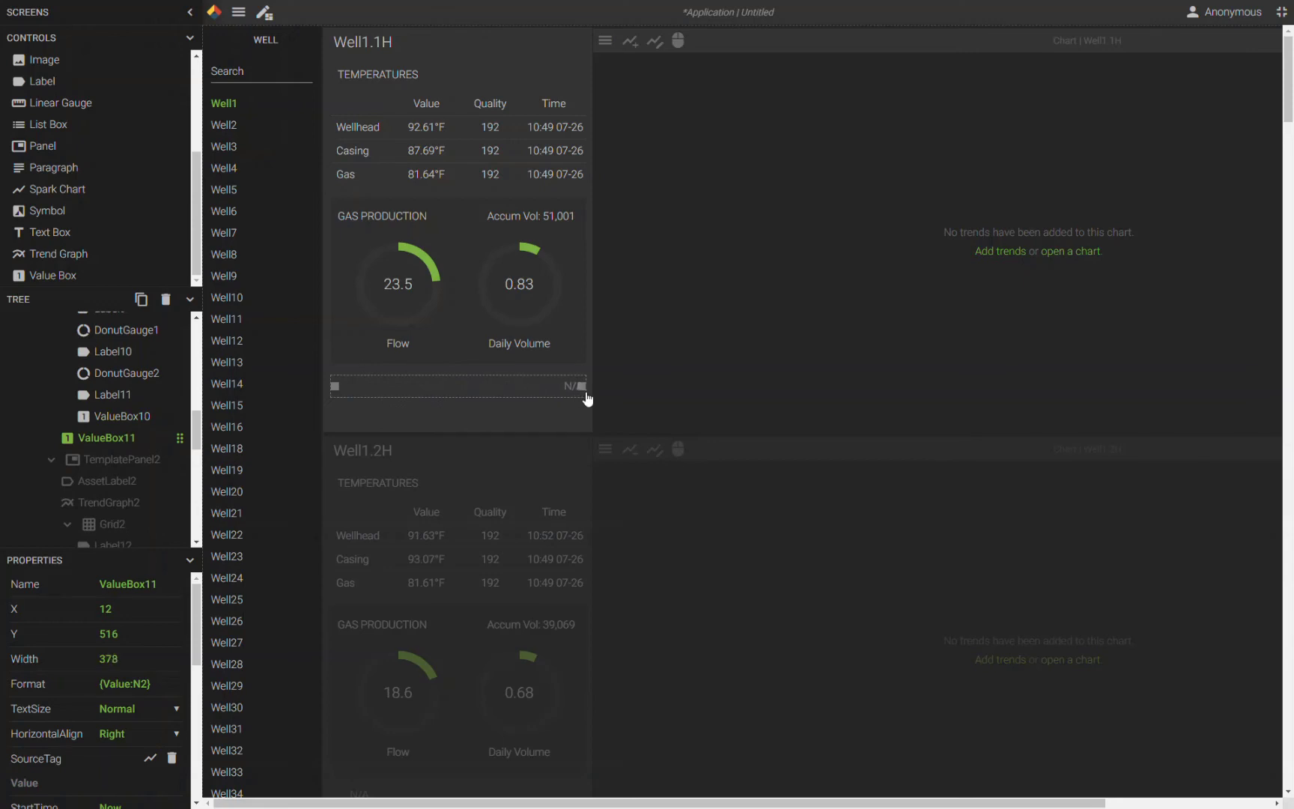
left_click(150, 758)
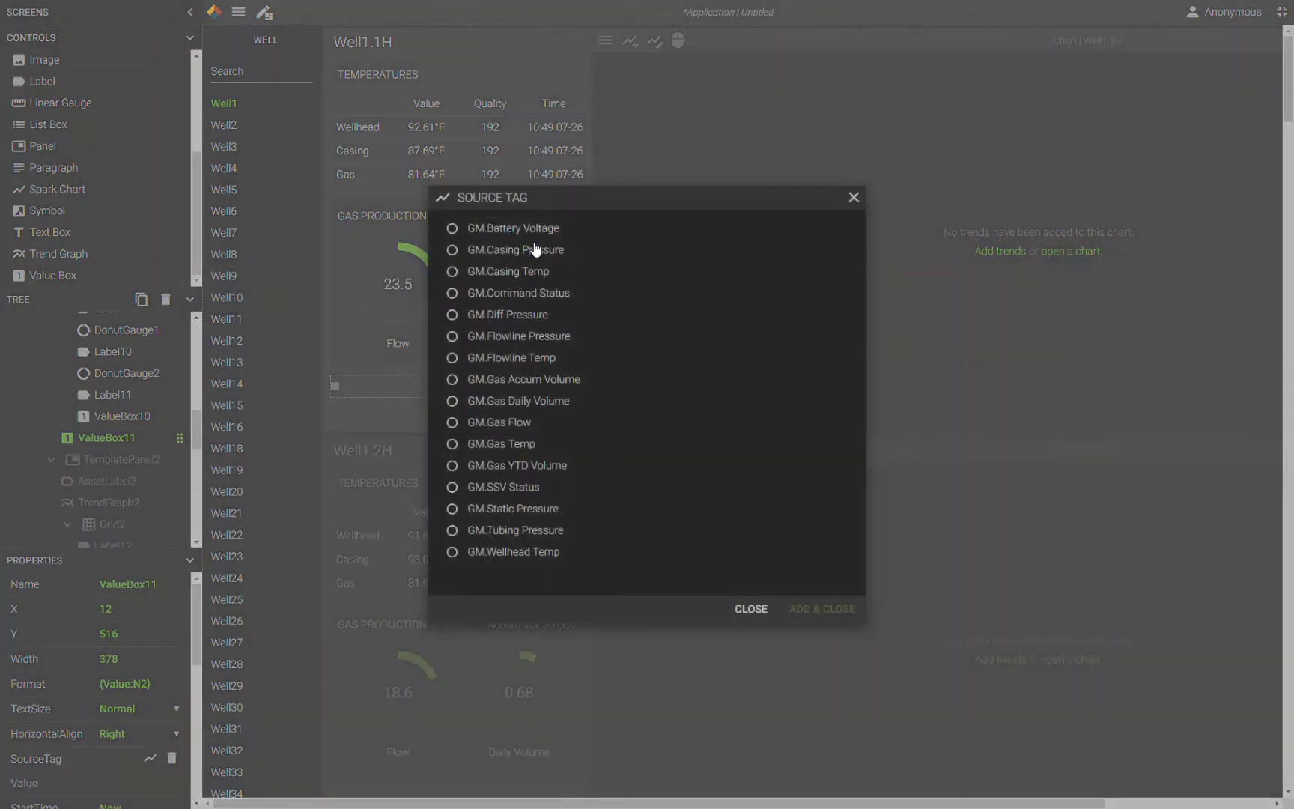
left_click(543, 299)
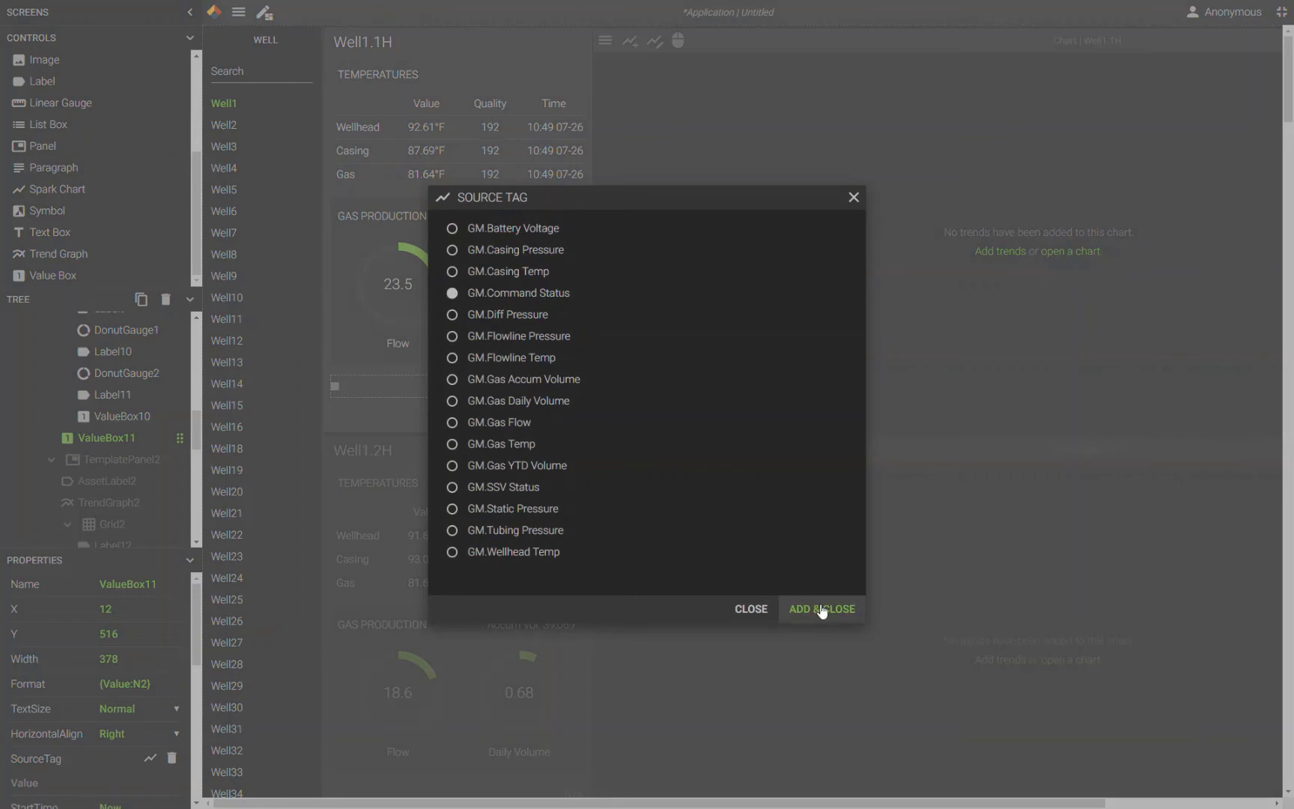
left_click(845, 609)
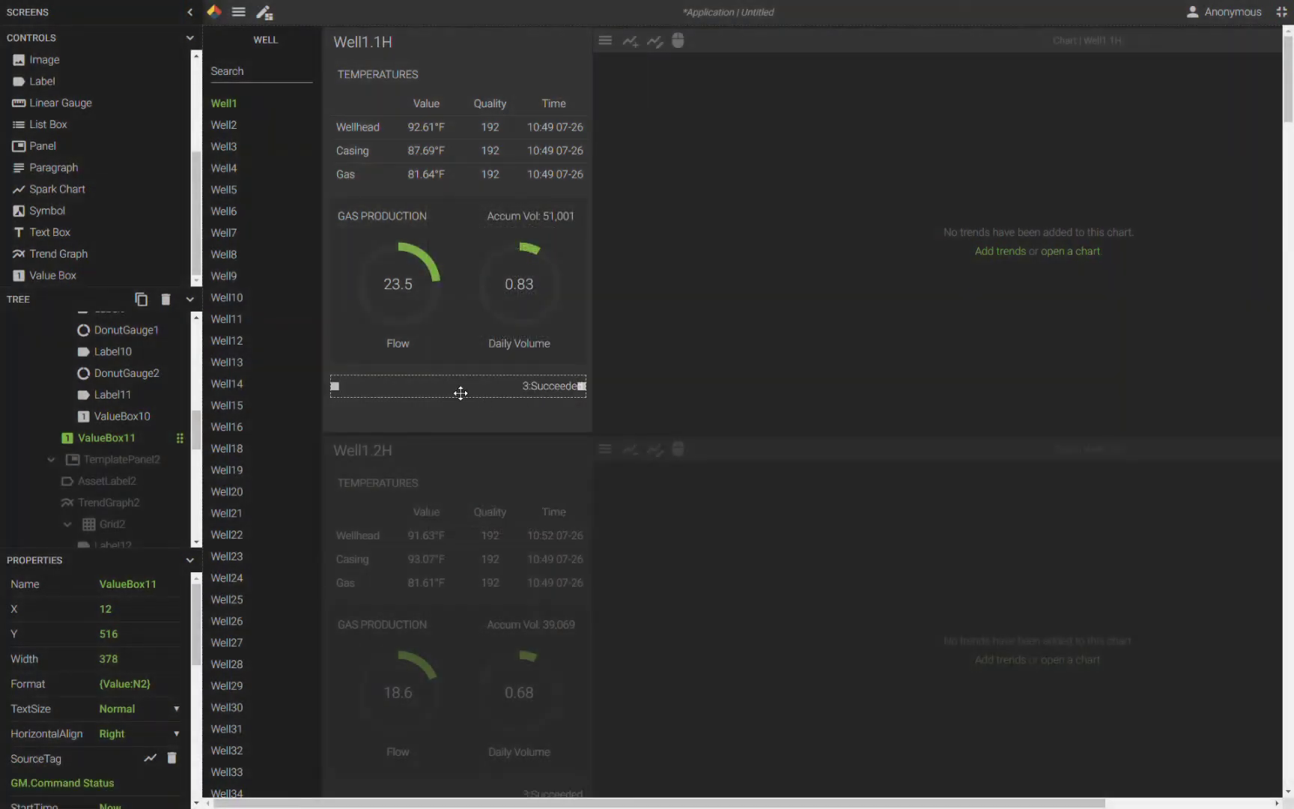
Left-align the command status value box and place a duplicate of it directly beneath at X 12, Y 552.
left_click(123, 733)
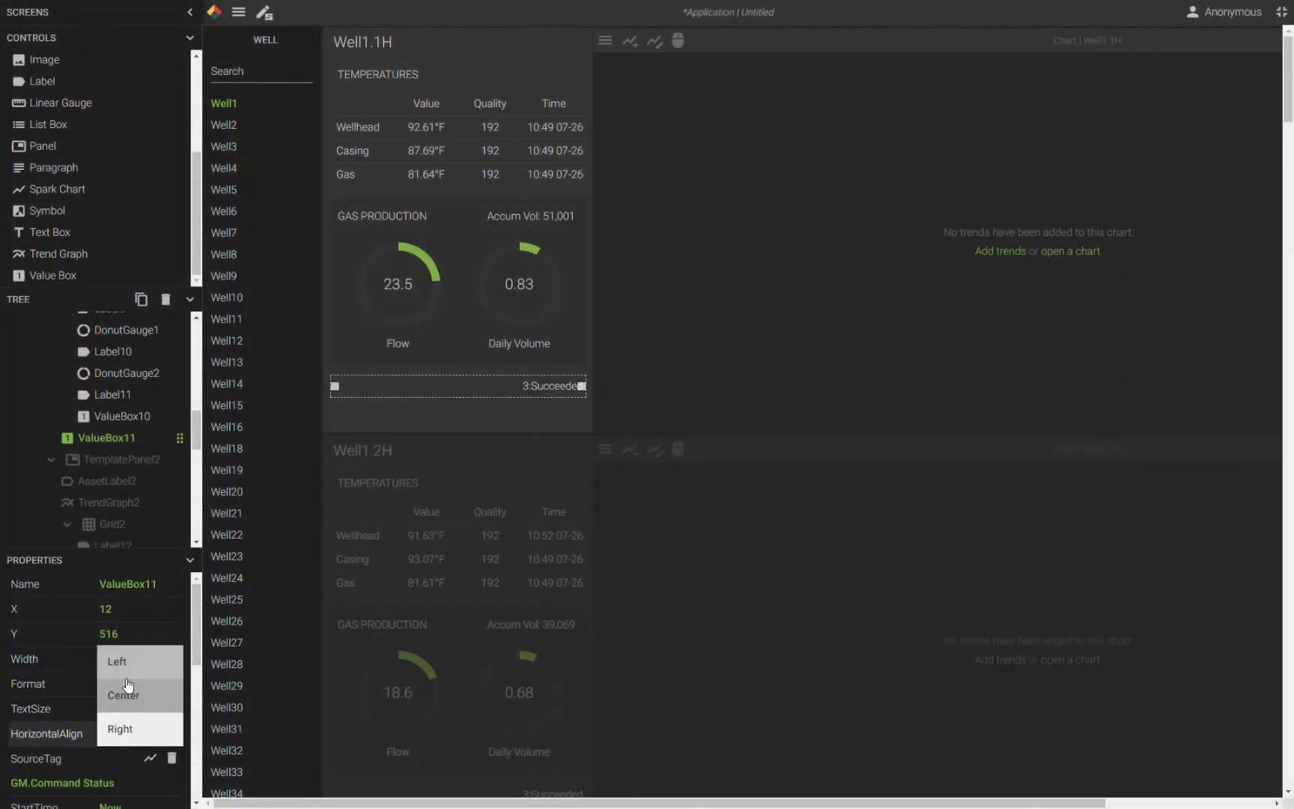
left_click(128, 661)
key("ctrl+d")
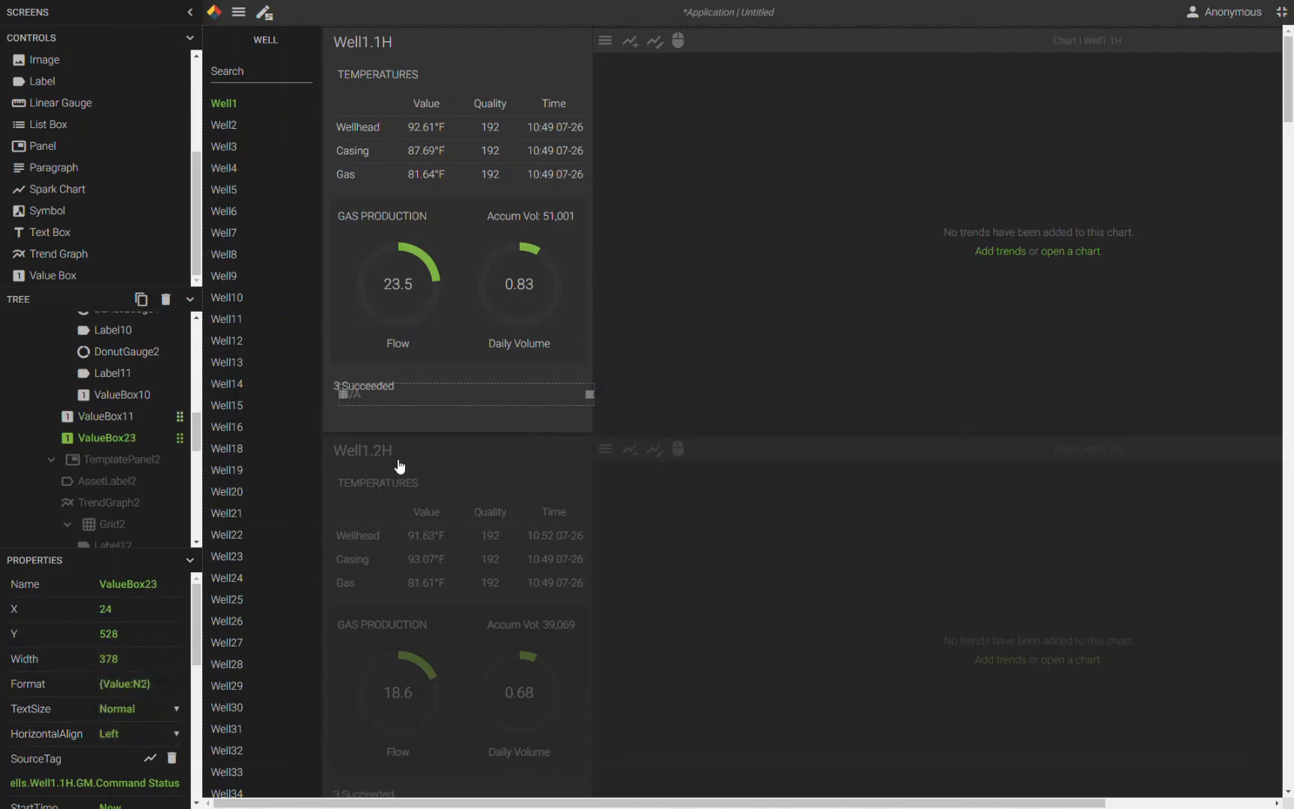
left_click_drag(409, 395, 400, 414)
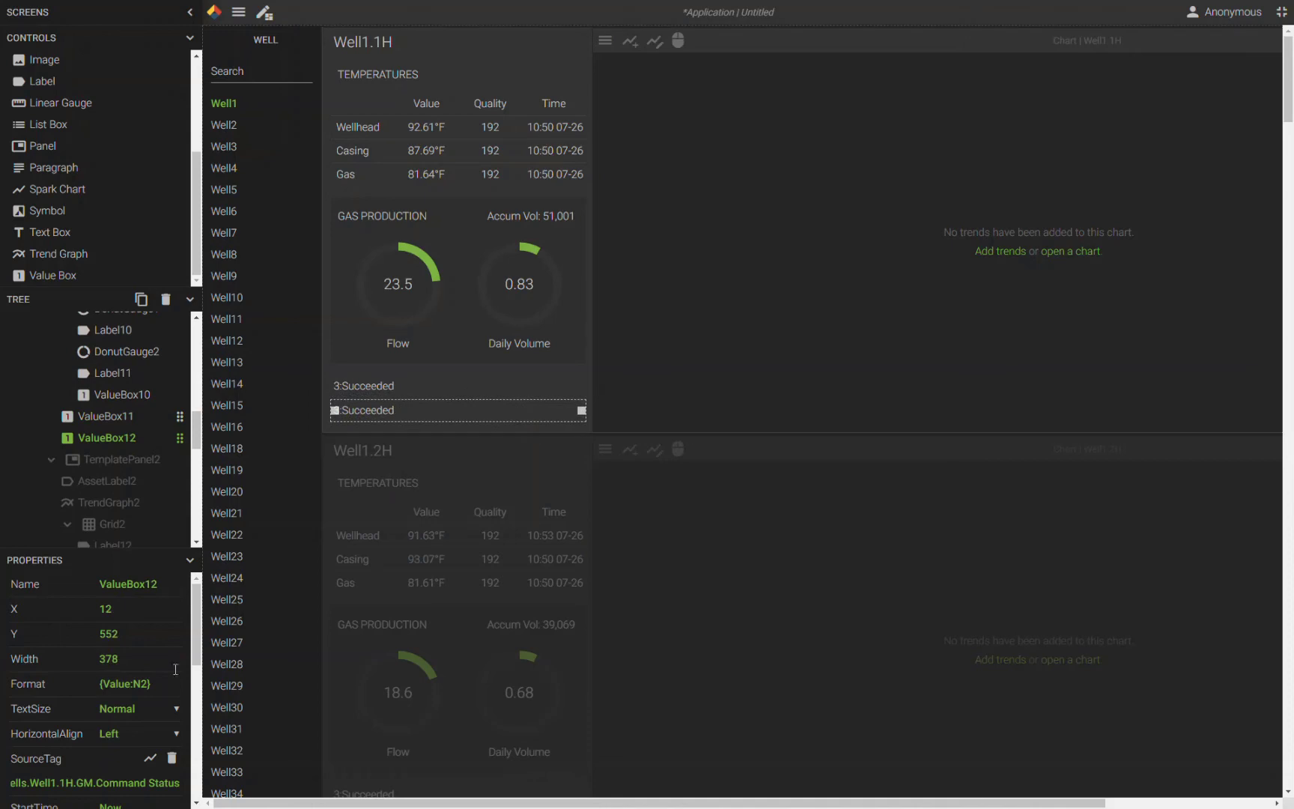
Assign the GM.SSV Status source tag to the duplicated value box.
left_click(149, 758)
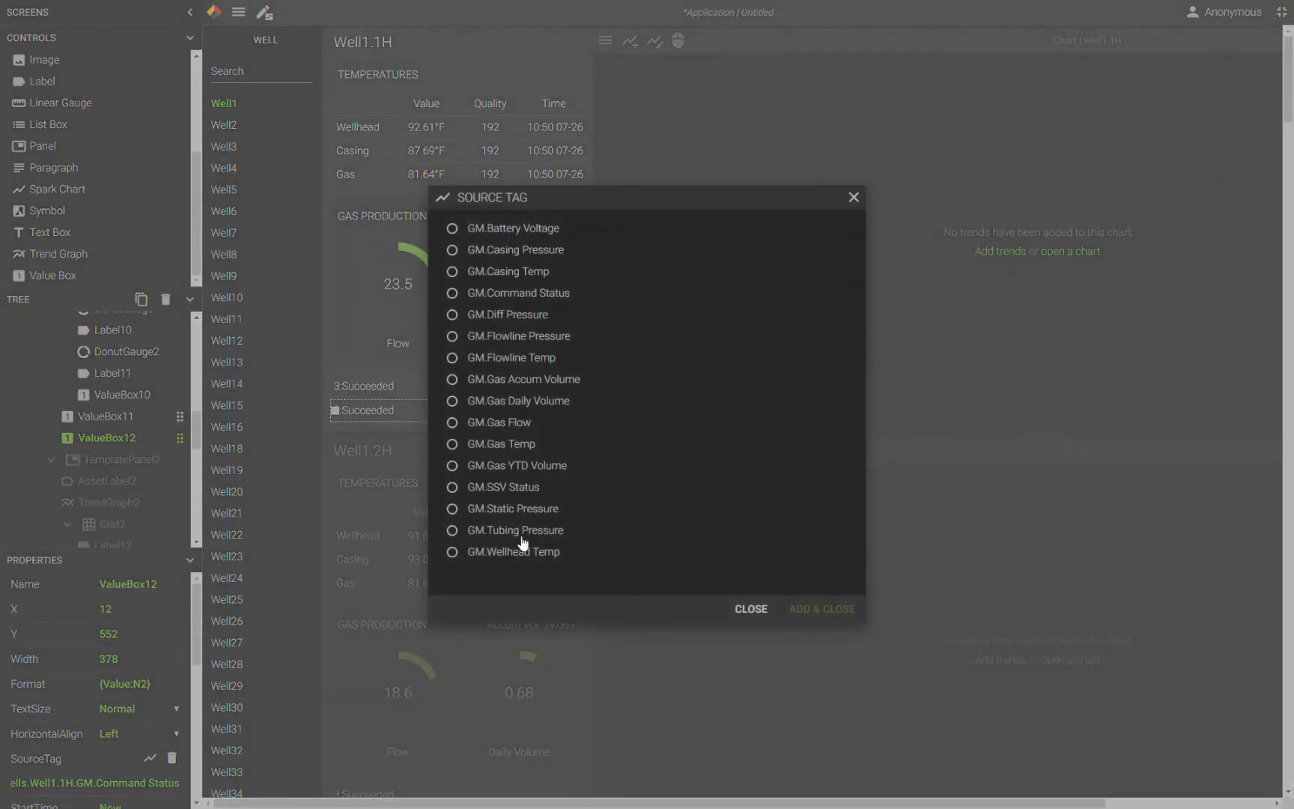
left_click(512, 510)
left_click(520, 491)
left_click(822, 609)
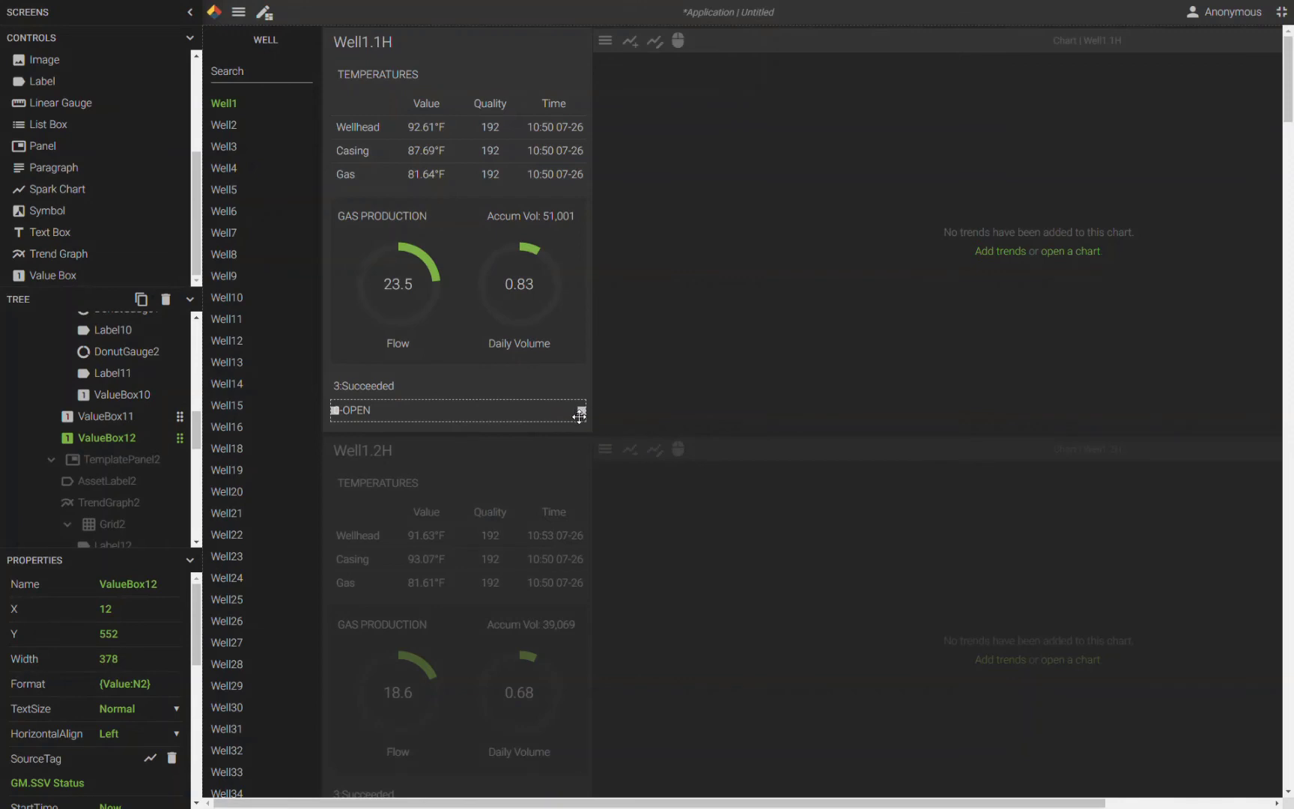
Set both status value boxes together to width 250 and X 90.
left_click(380, 386)
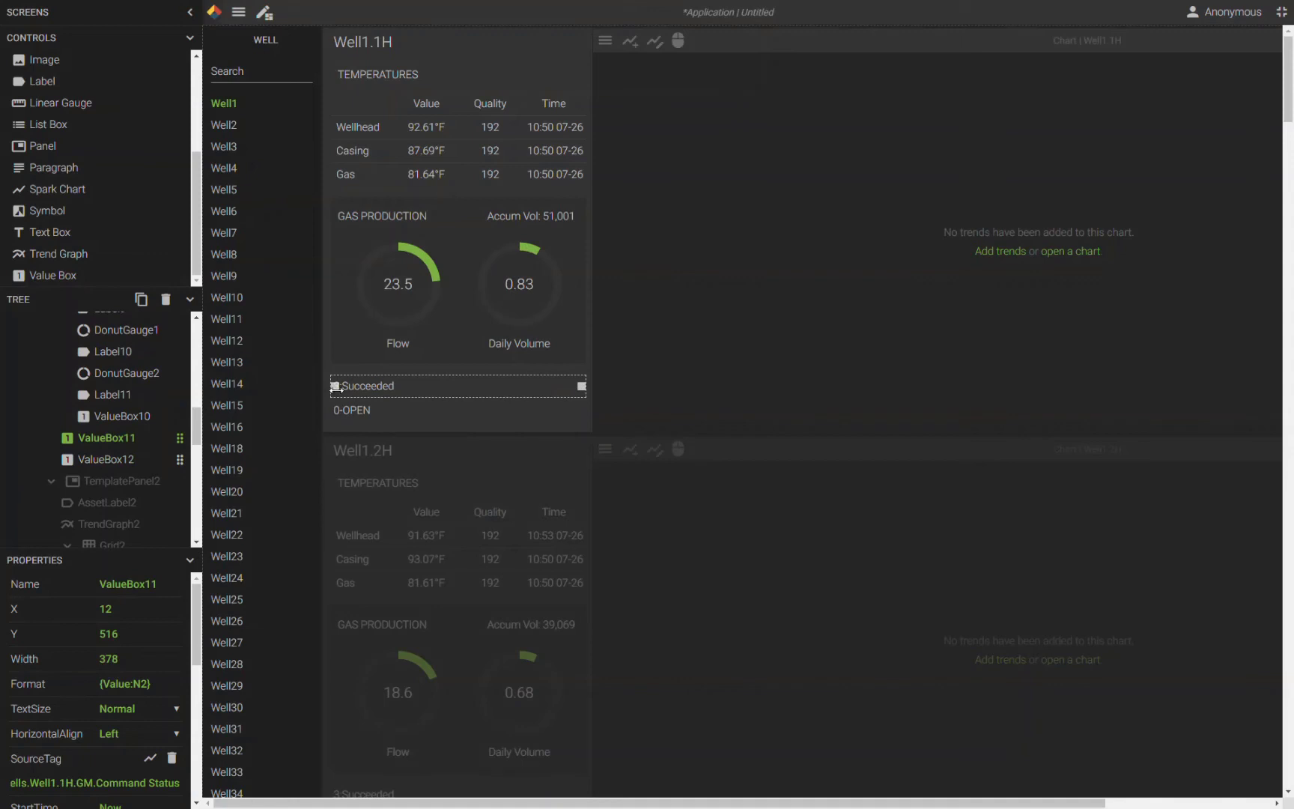
left_click(352, 410, "shift")
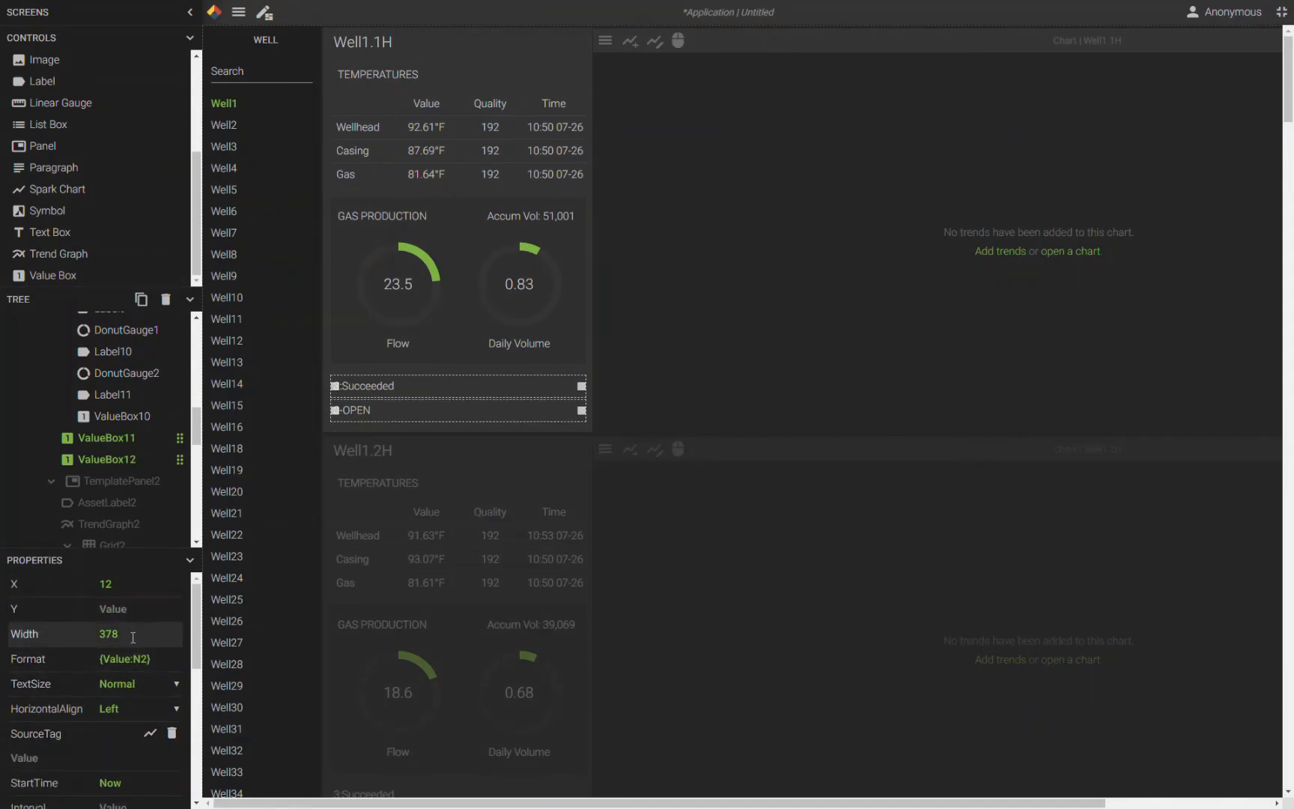
left_click(60, 634)
type("250")
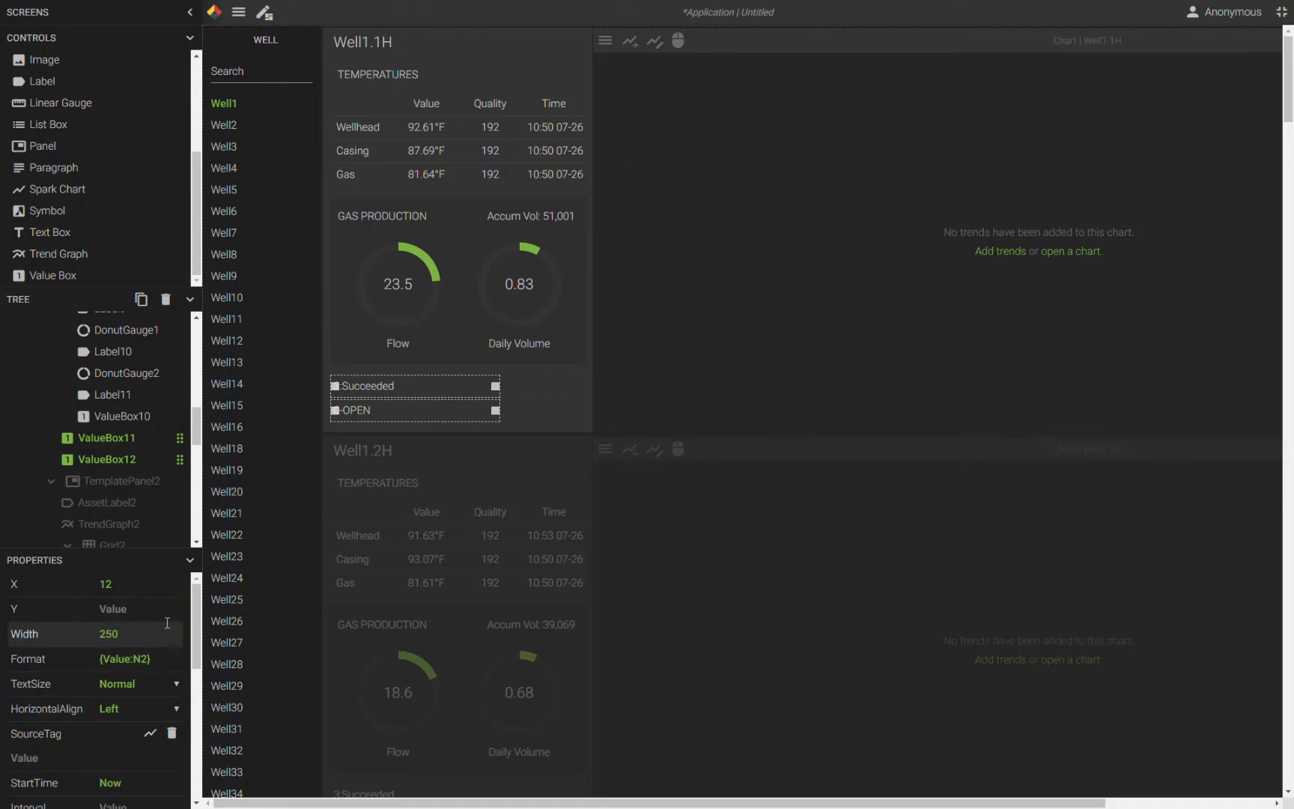
left_click(91, 586)
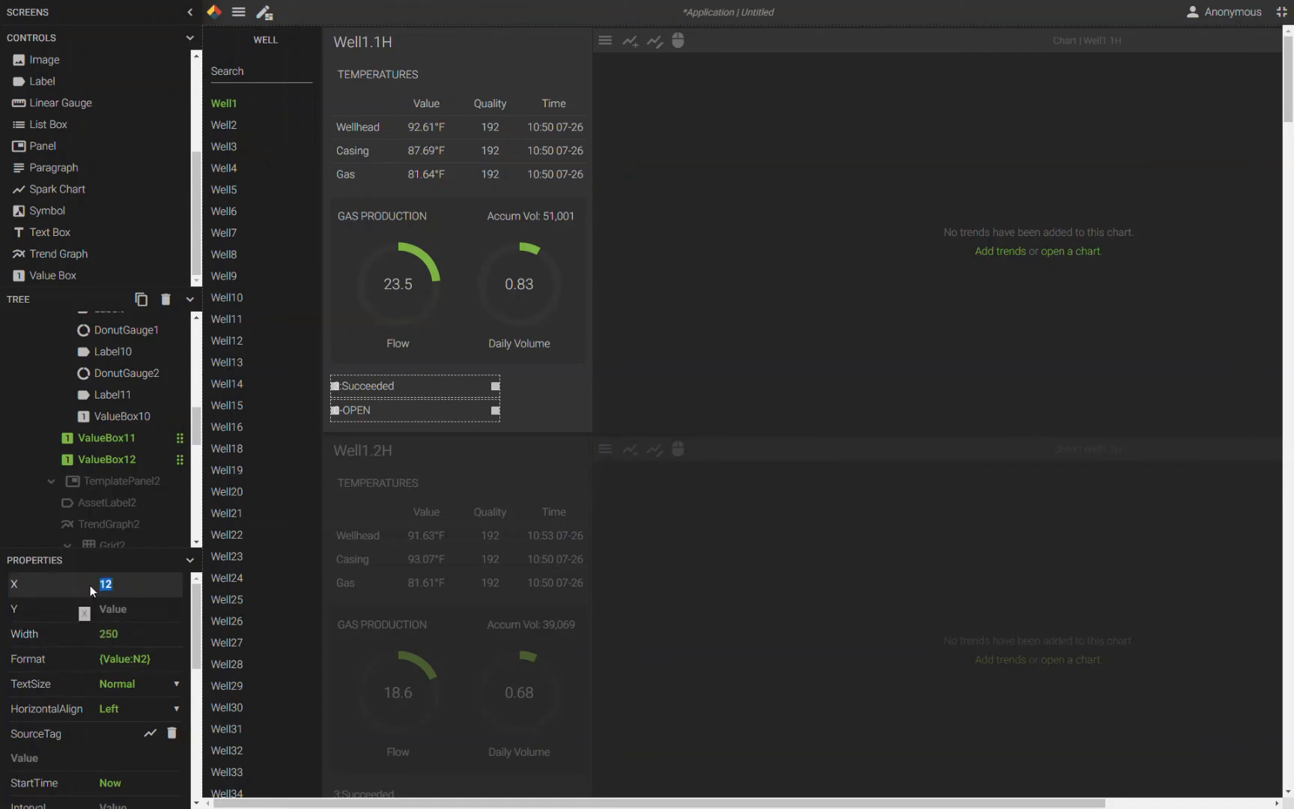
type("48")
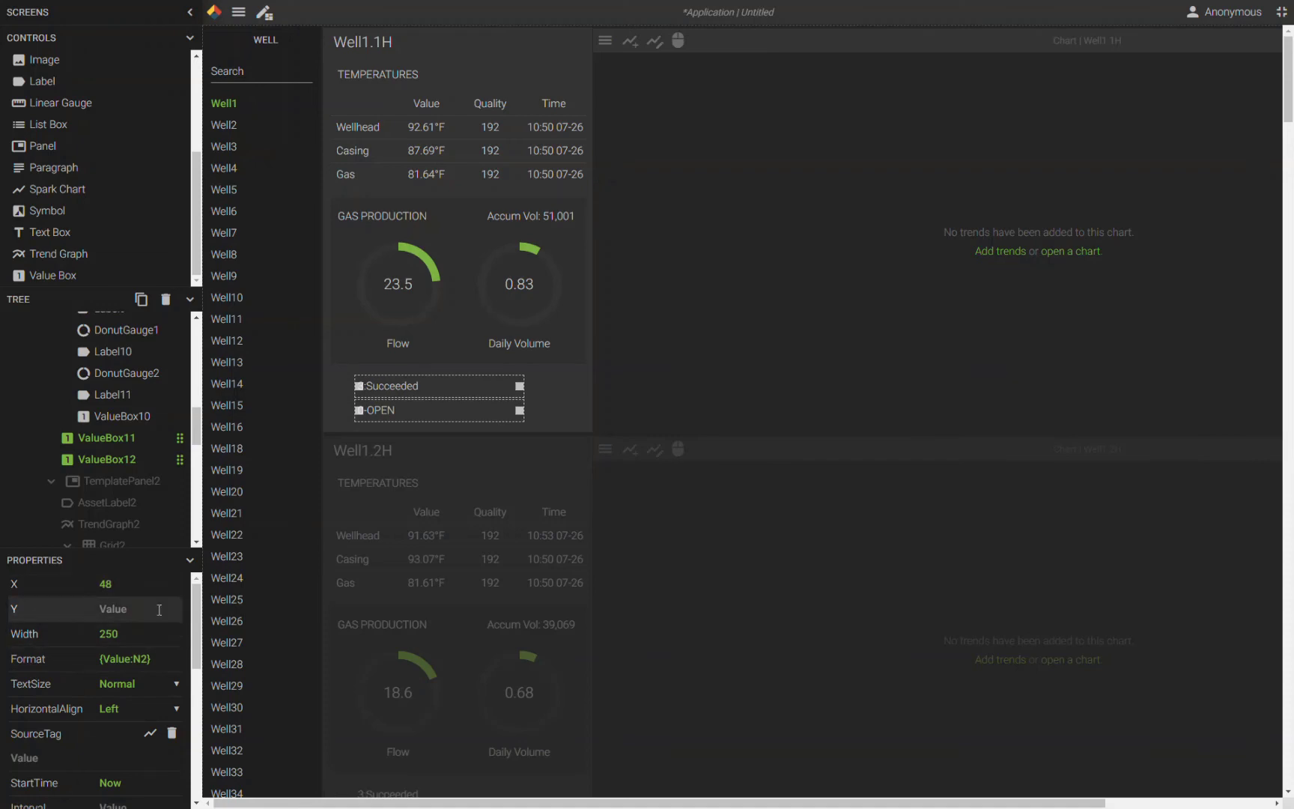
left_click(62, 587)
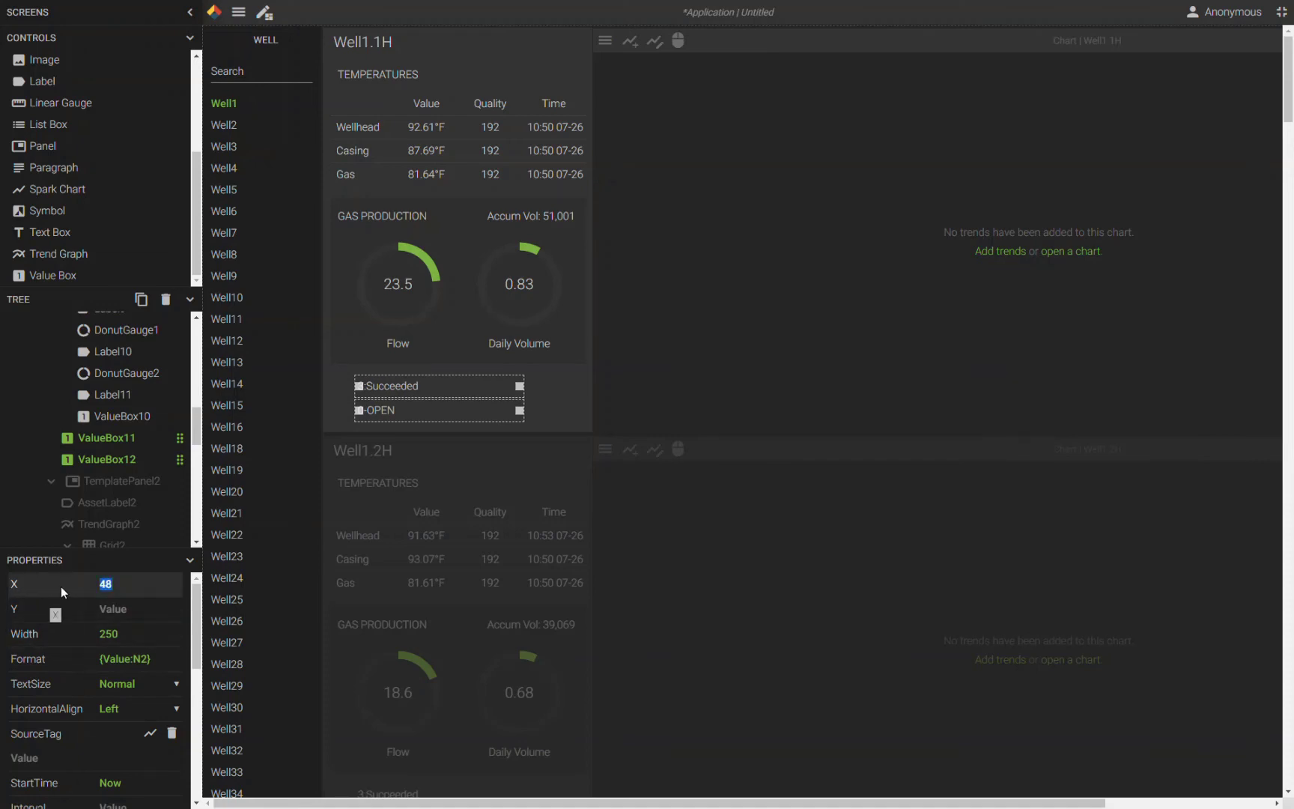
type("90")
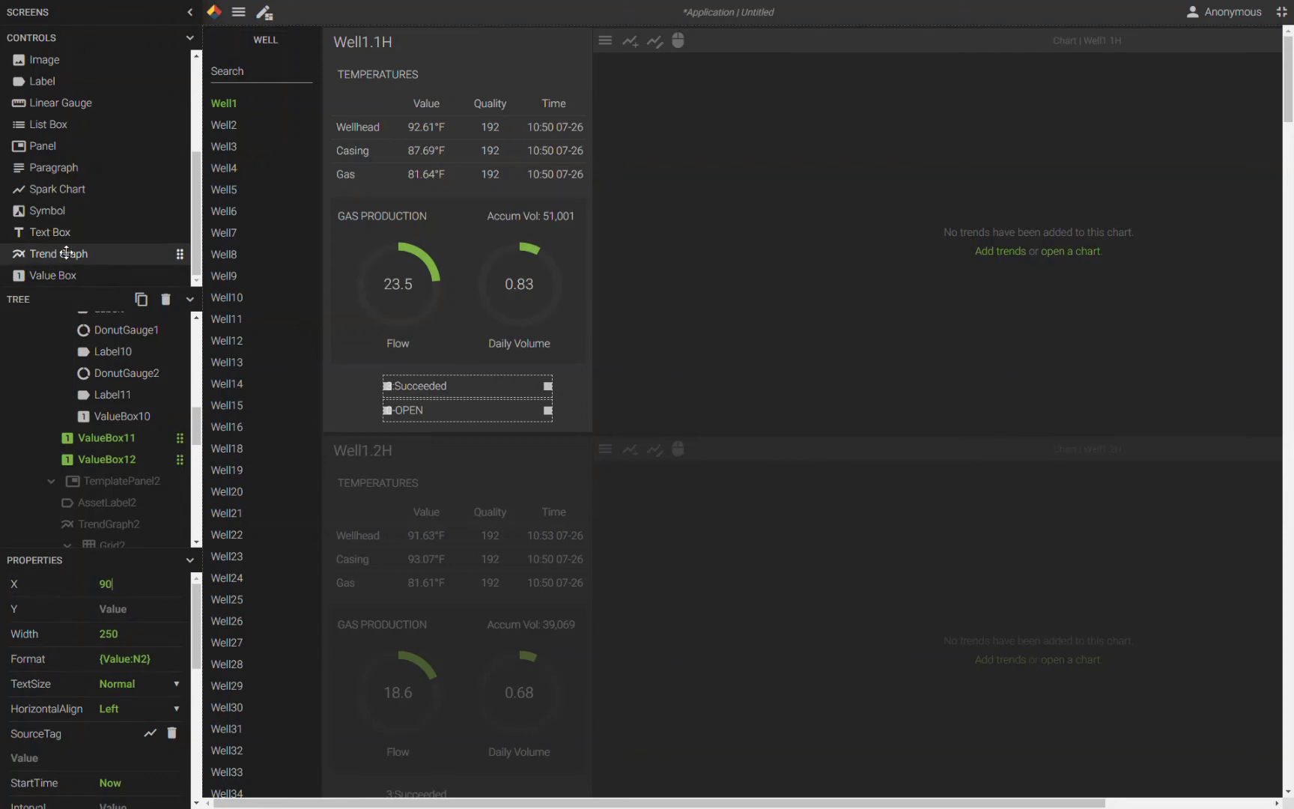
Add a label in front of the command status value box at X 12, Y 516, with the text "Comm Status:".
left_click_drag(42, 81, 358, 389)
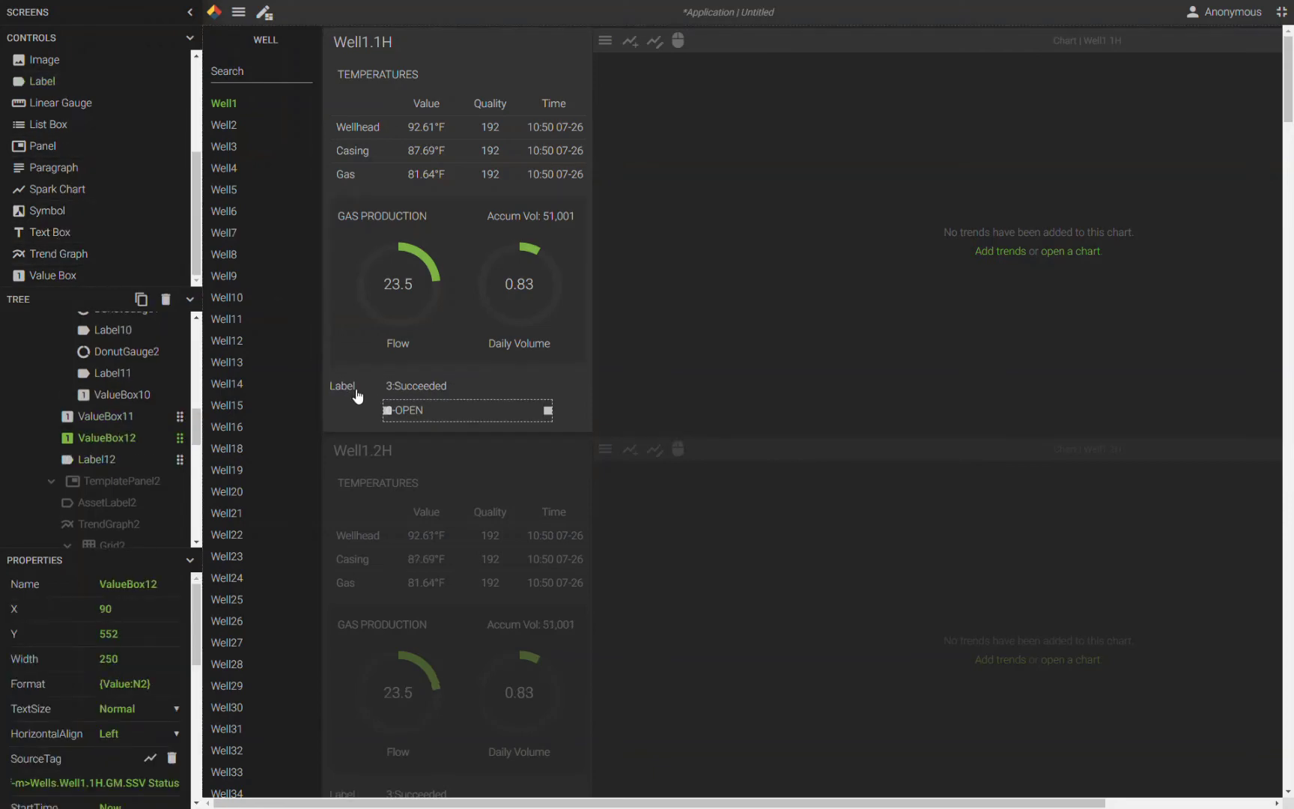
left_click(357, 388)
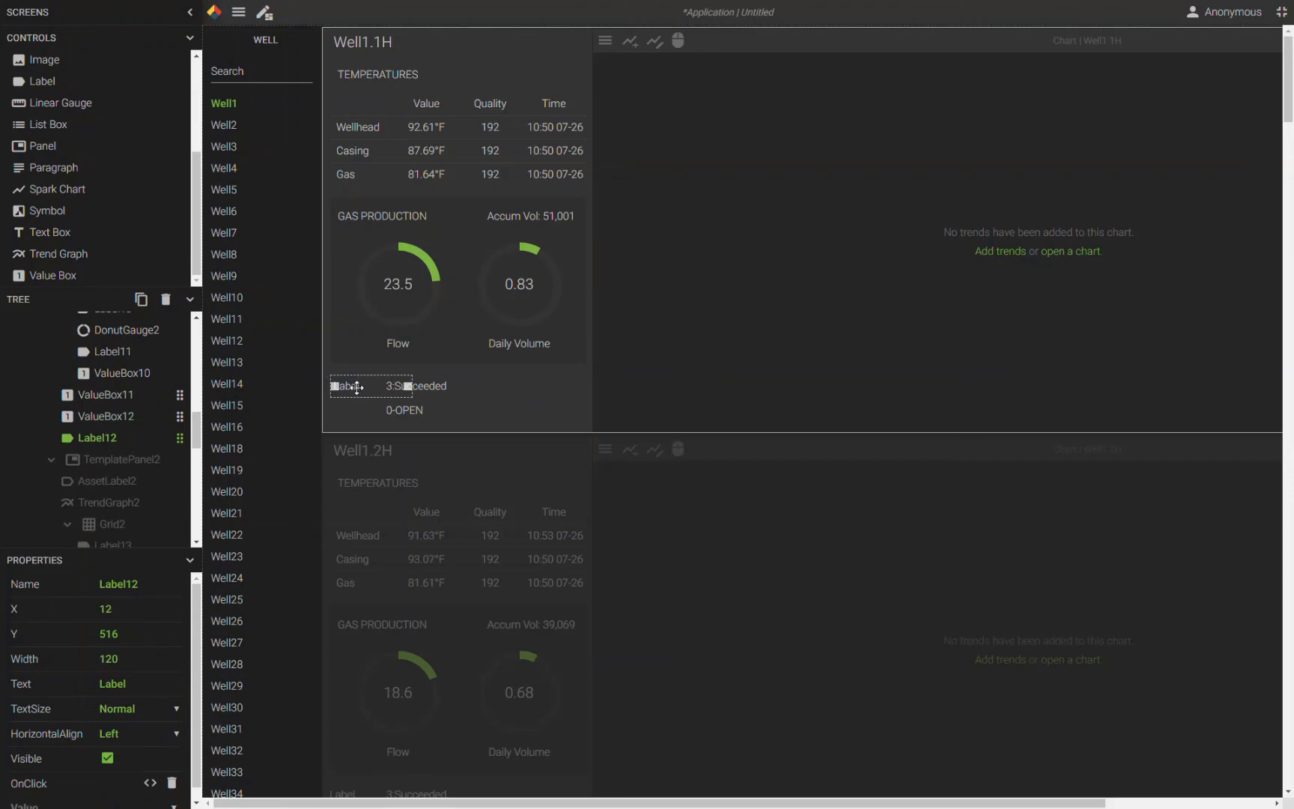
left_click(138, 680)
left_click_drag(138, 679, 66, 669)
type("Comm")
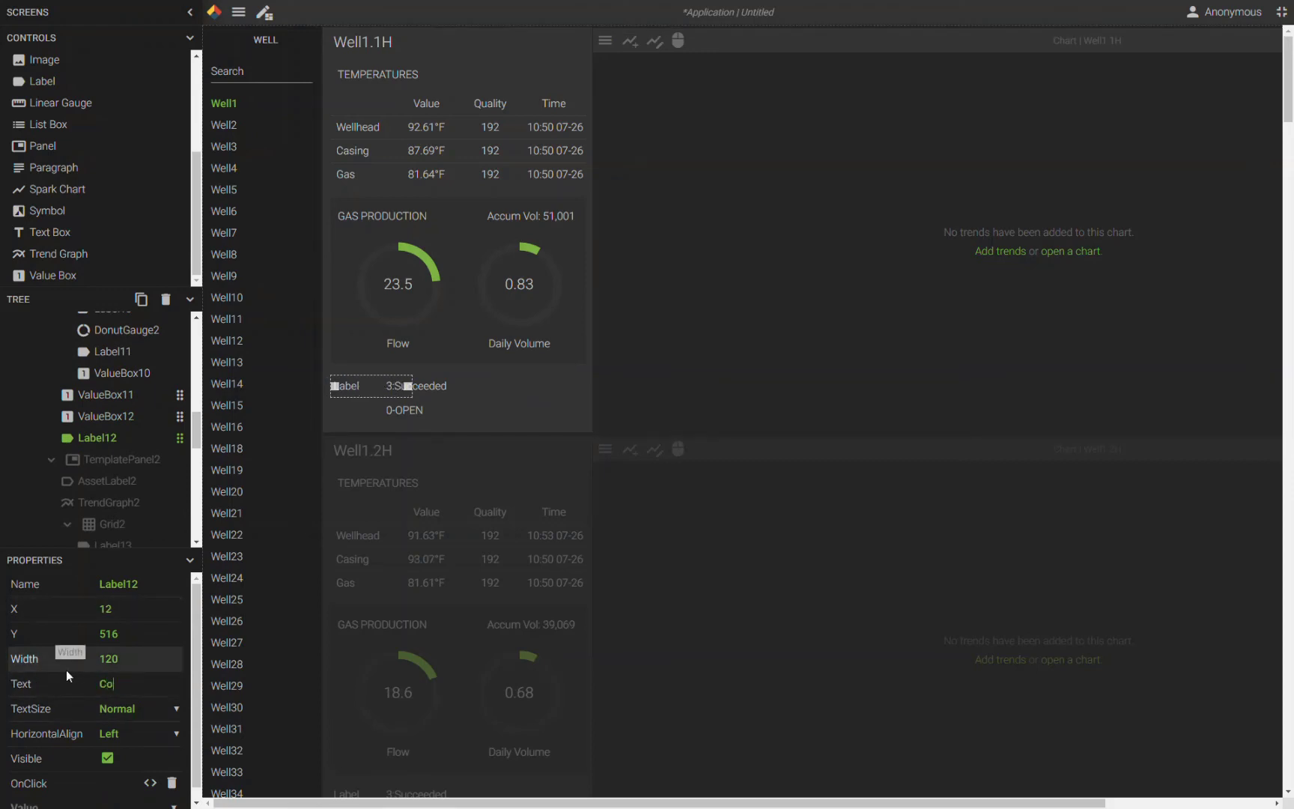
key("BackSpace")
key("BackSpace")
key("BackSpace")
type("omm -")
key("ctrl+v")
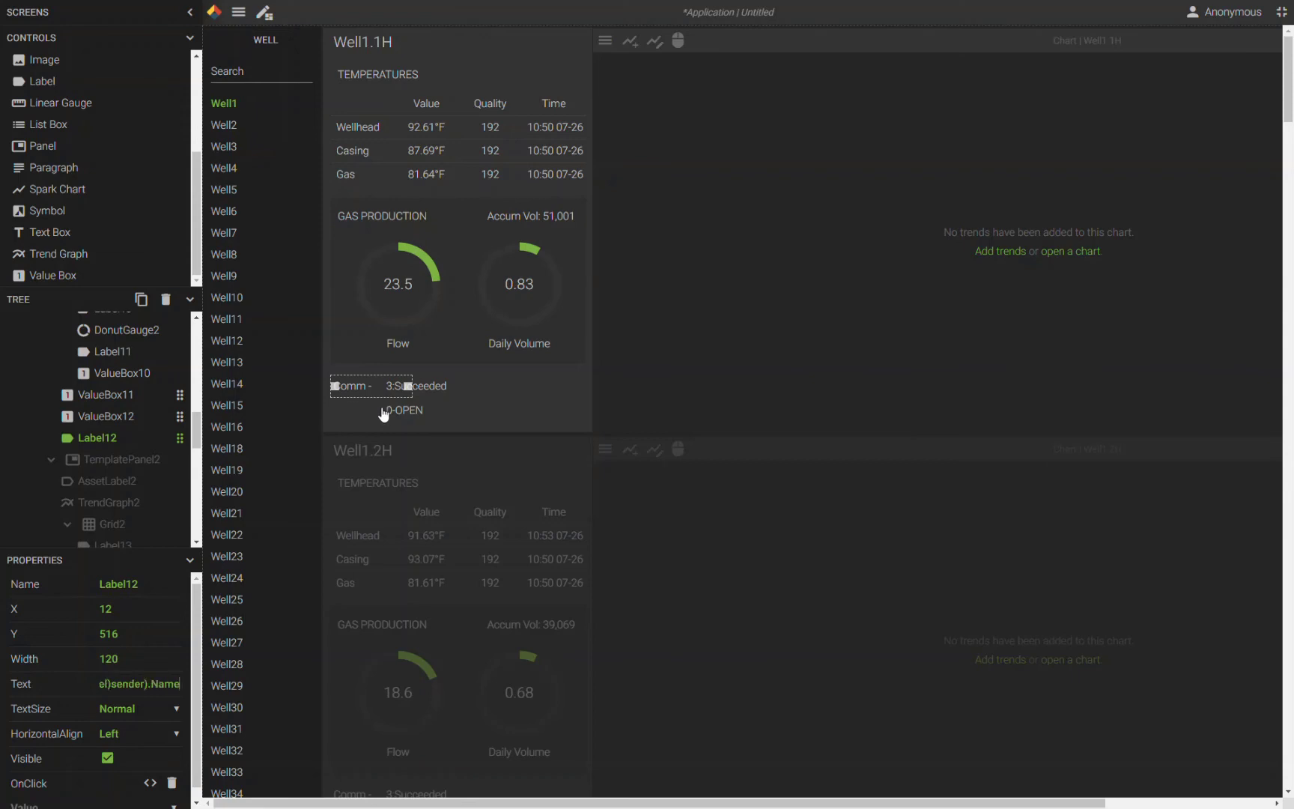
left_click(178, 685)
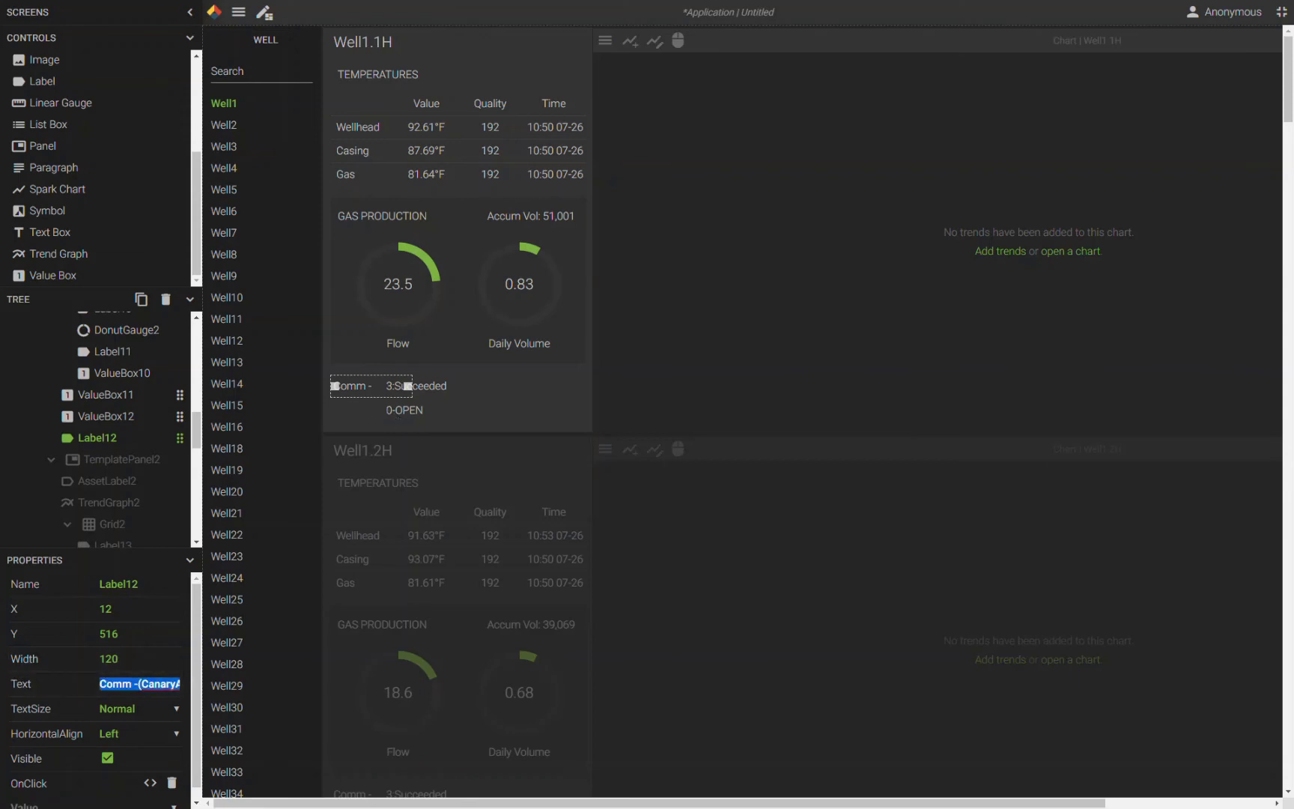
key("BackSpace")
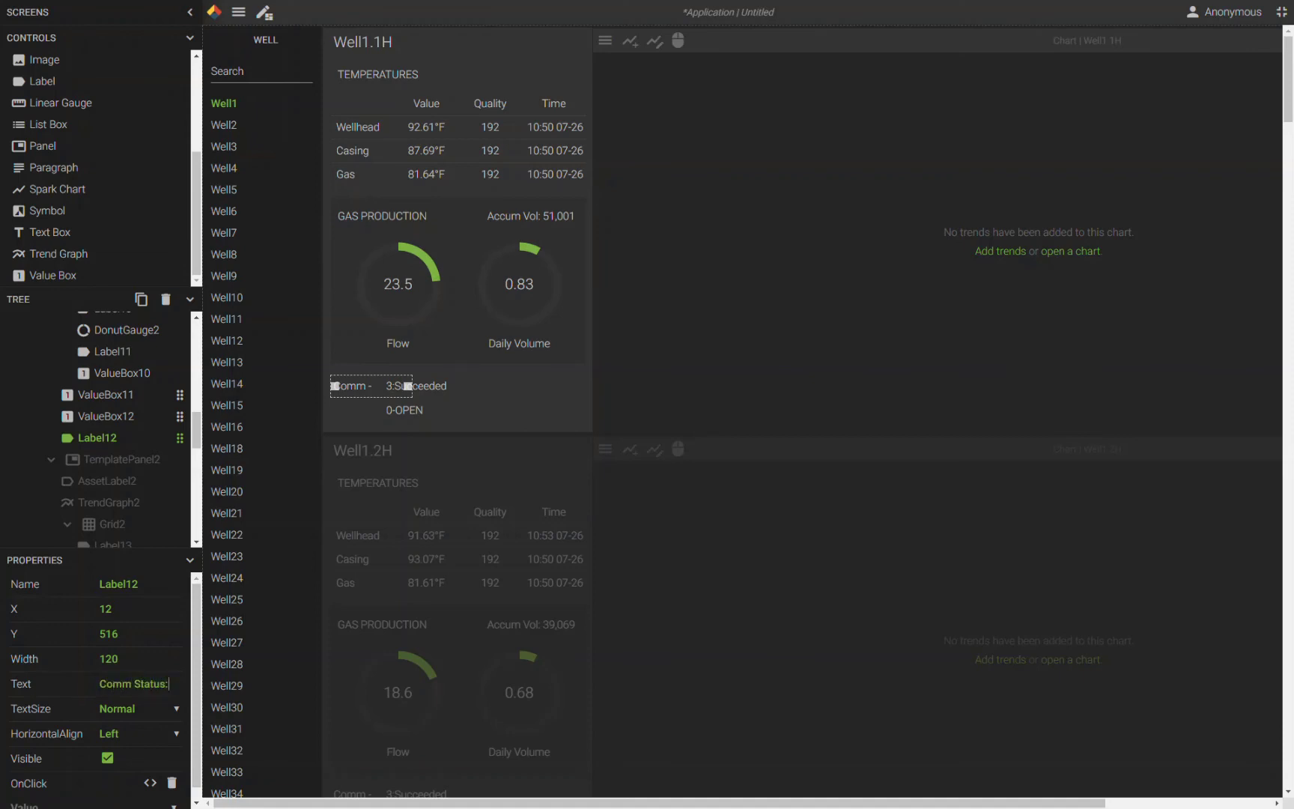
Shift both status value boxes together away from the Comm Status label to X 132.
left_click(428, 387)
left_click(419, 410, "shift")
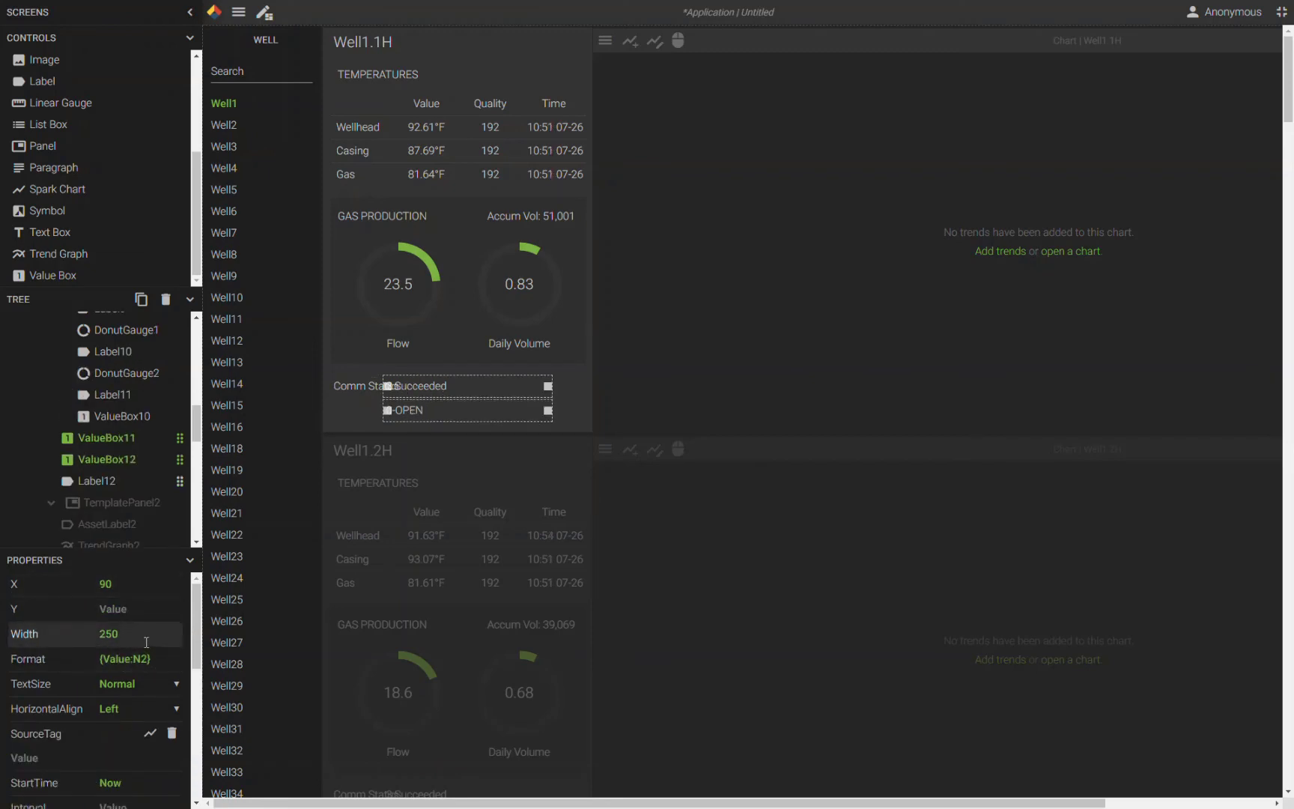
key("Right")
key("Right")
key("Right")
key("Right")
key("Right")
key("Right")
key("Right")
key("Right")
key("Right")
key("Right")
key("Right")
key("Right")
key("Right")
key("Right")
key("Right")
key("Right")
key("Right")
key("Right")
key("Right")
key("Right")
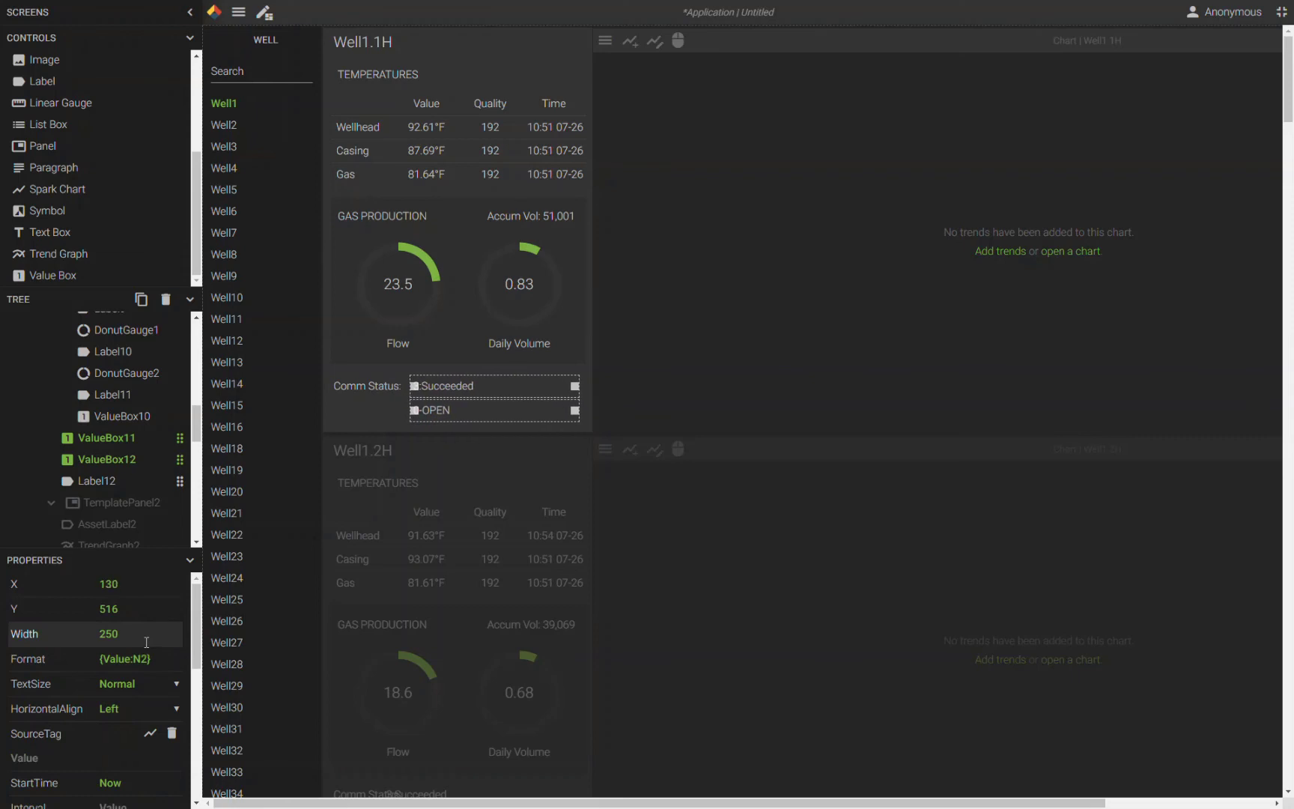
key("Right")
key("Right")
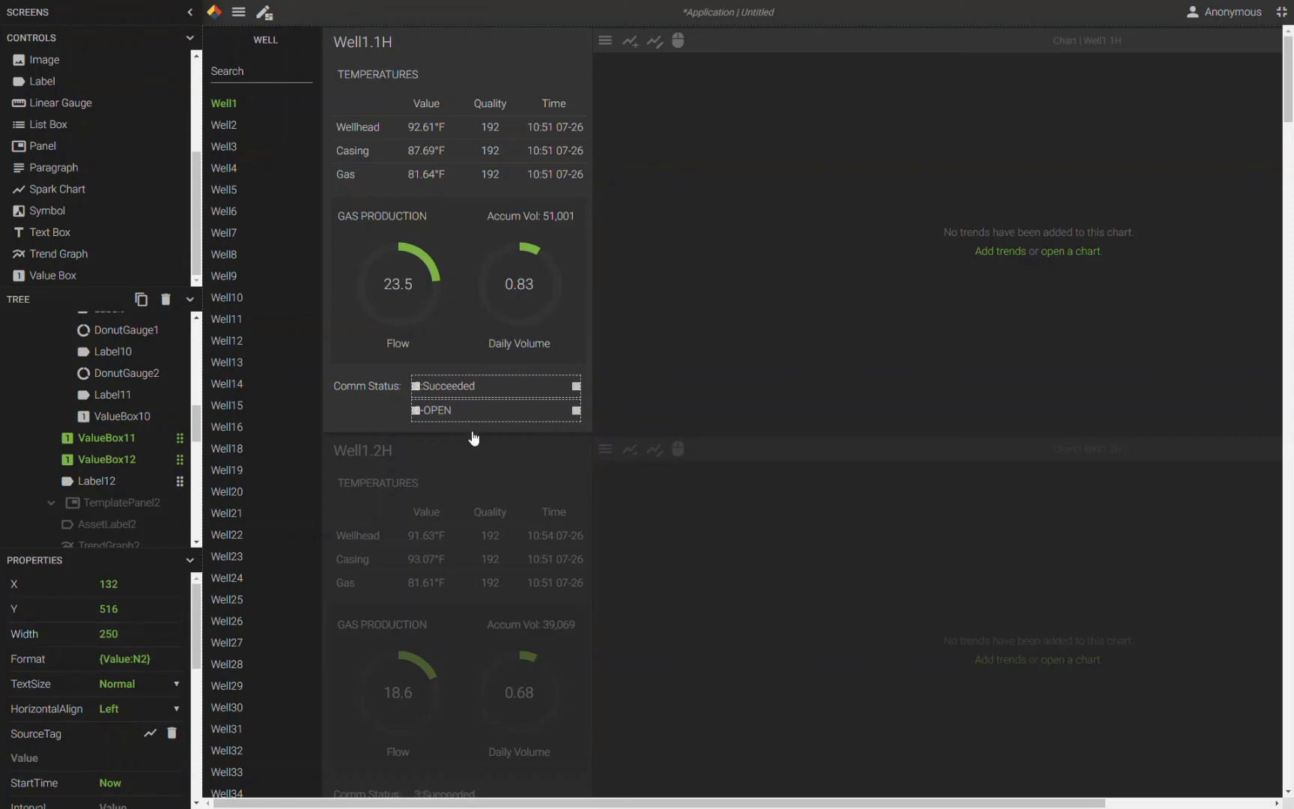
Duplicate the Comm Status label and place the copy in front of the SSV status value box at X 12, Y 552.
left_click(385, 388)
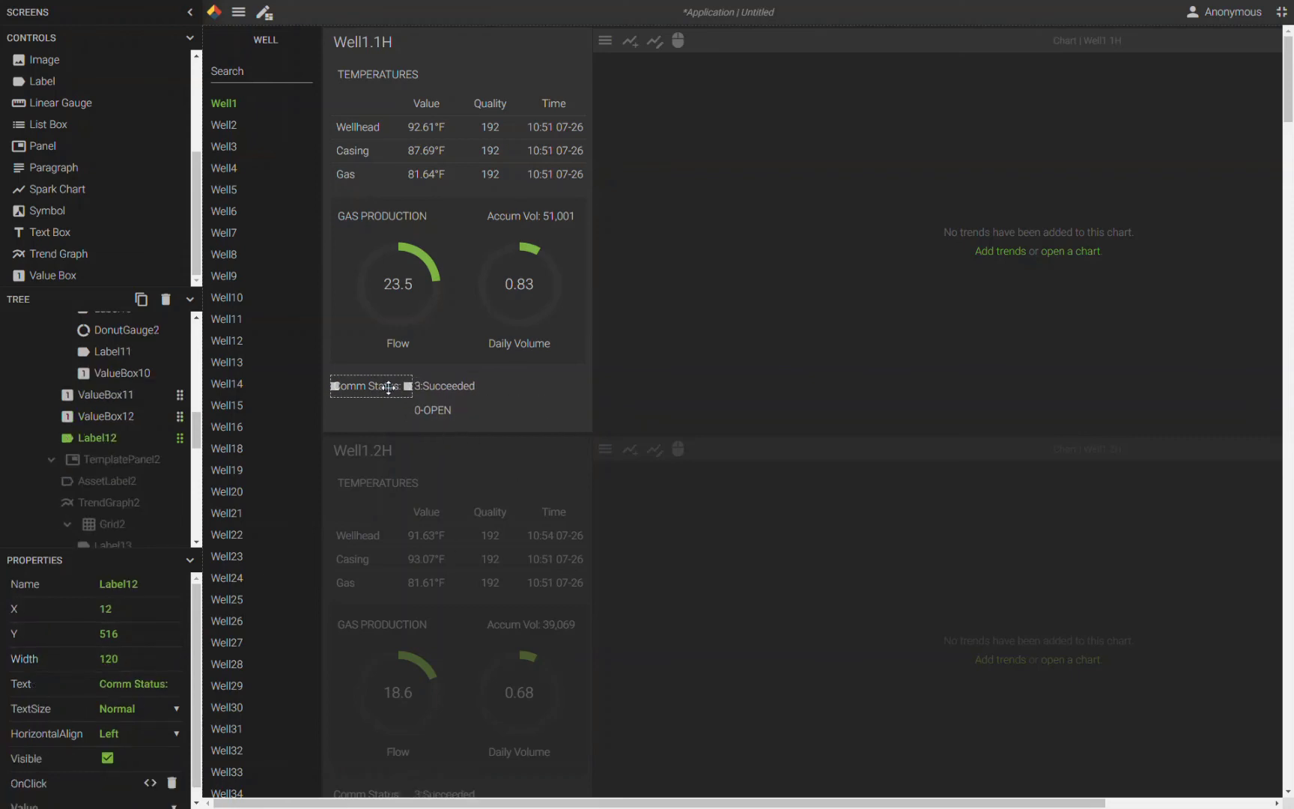
key("ctrl+v")
left_click(388, 388)
left_click(389, 401)
left_click_drag(384, 395, 376, 414)
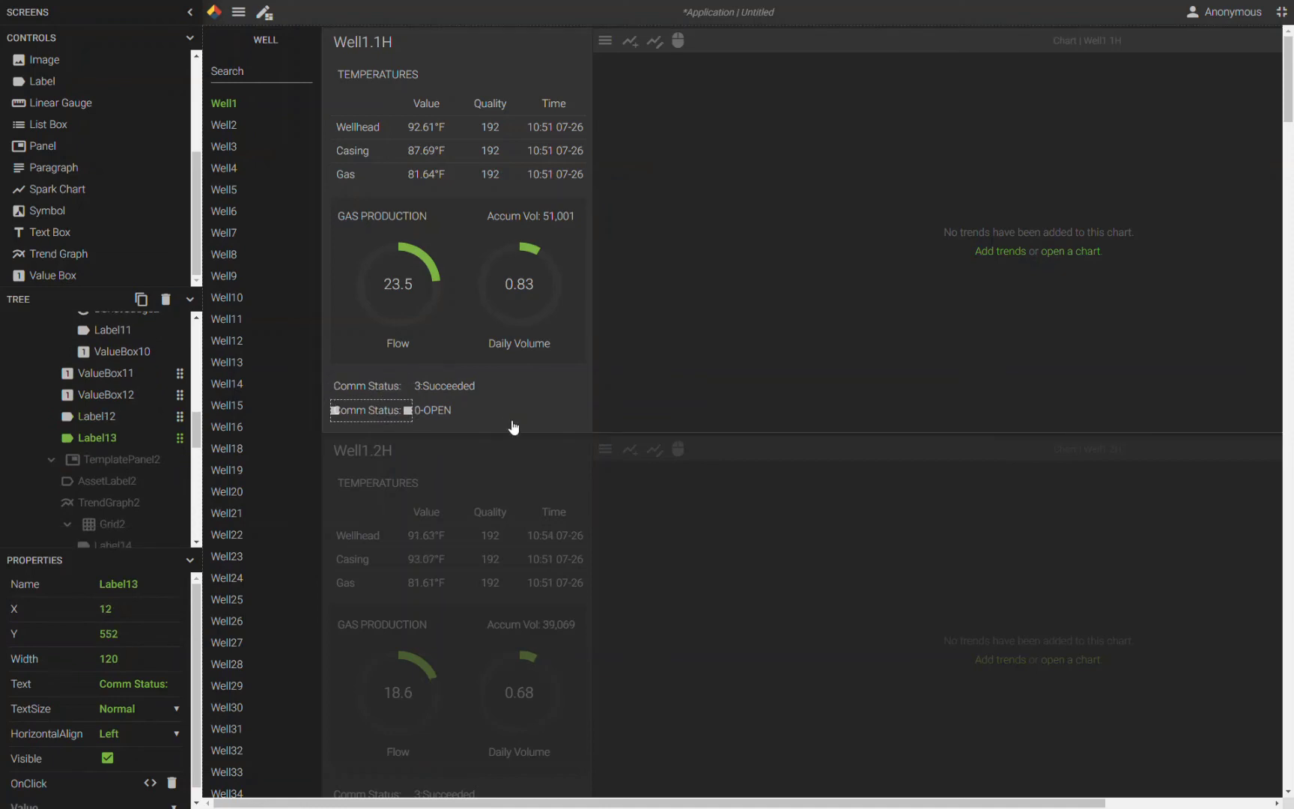
Change the copied label's text to "SSV Status:" and leave edit mode.
left_click(449, 411)
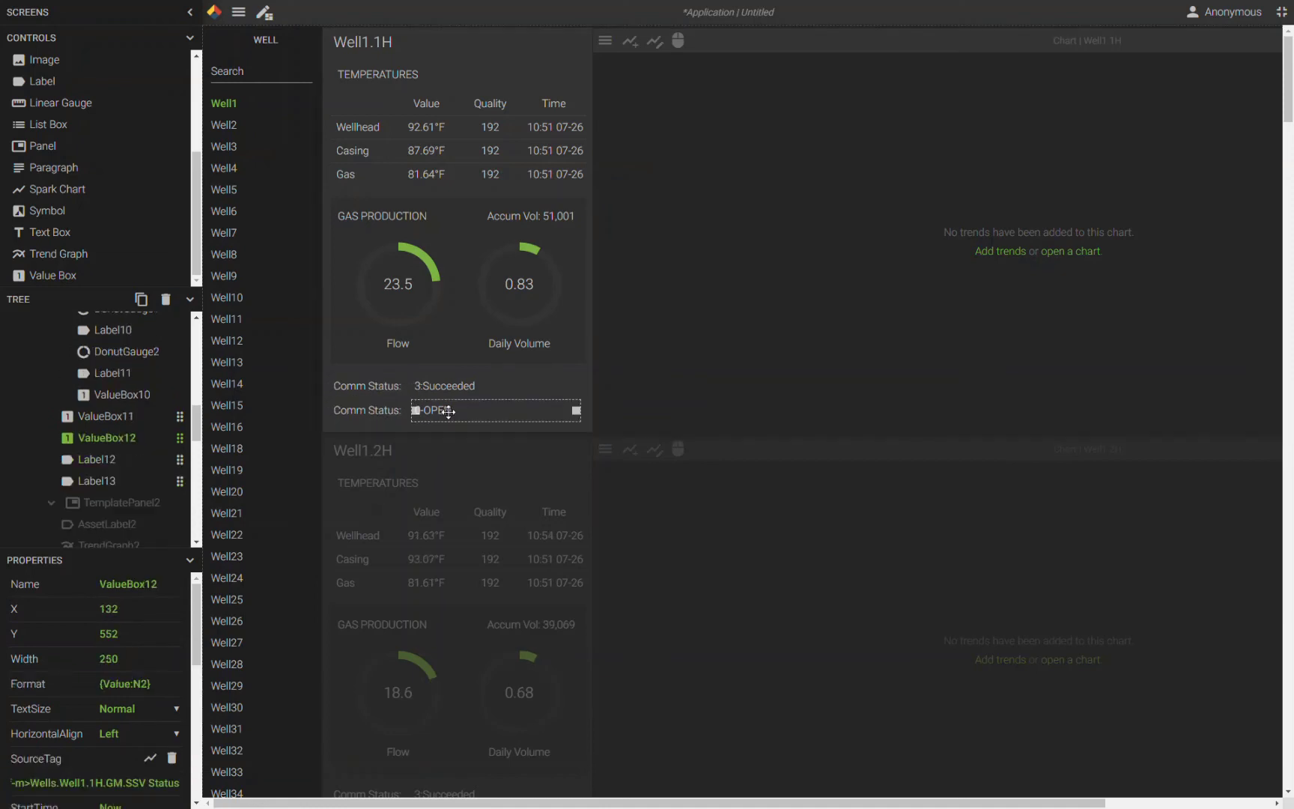
left_click(367, 414)
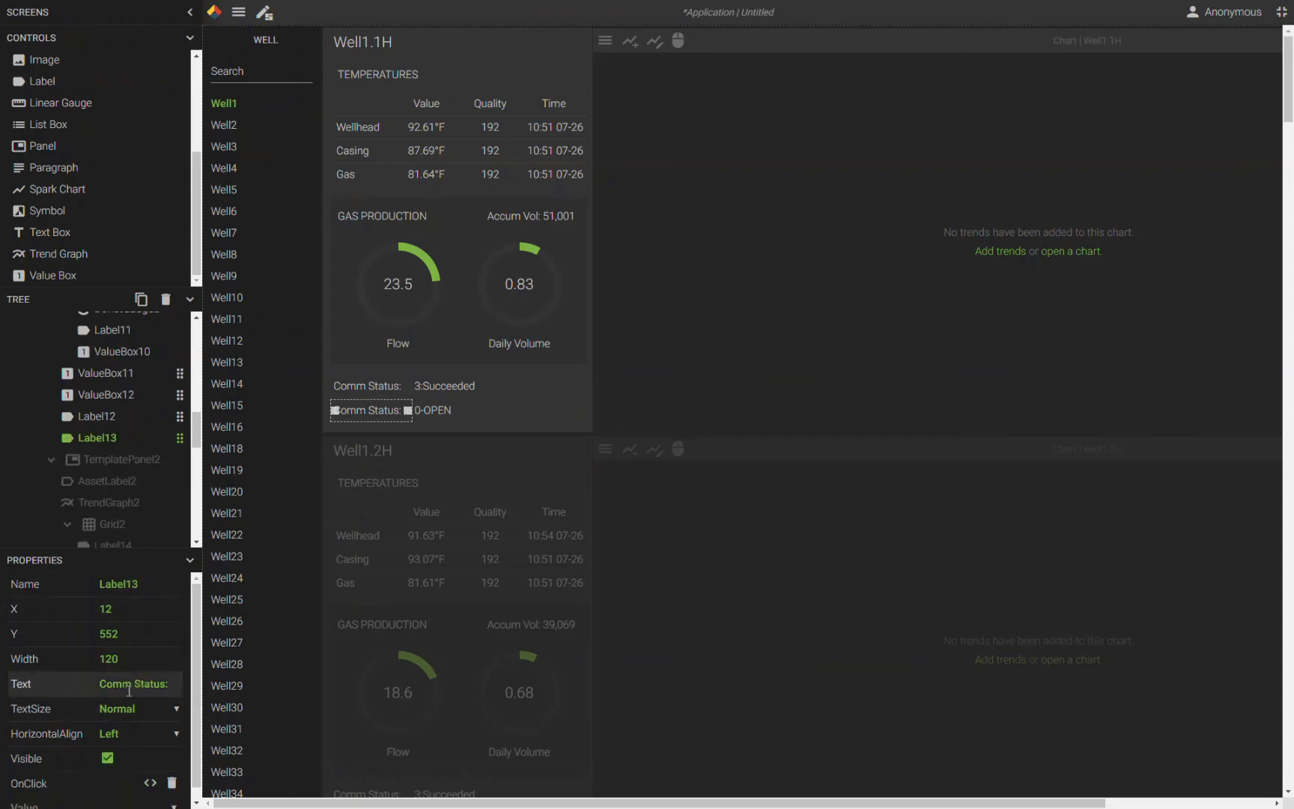
type("SSV")
left_click(263, 12)
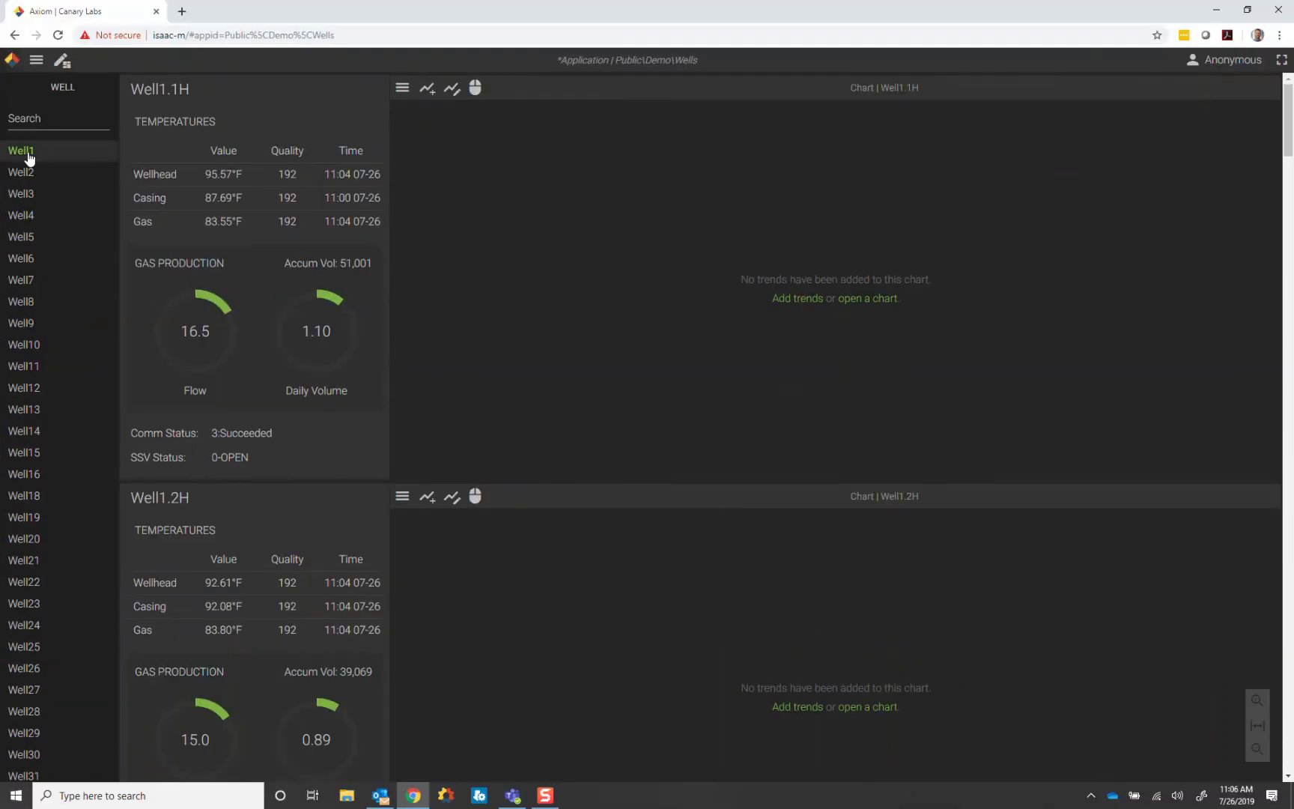
Add the GM Casing Pressure and Flowline Pressure trends to the Well1.1H chart and combine them on one shared axis.
left_click(798, 298)
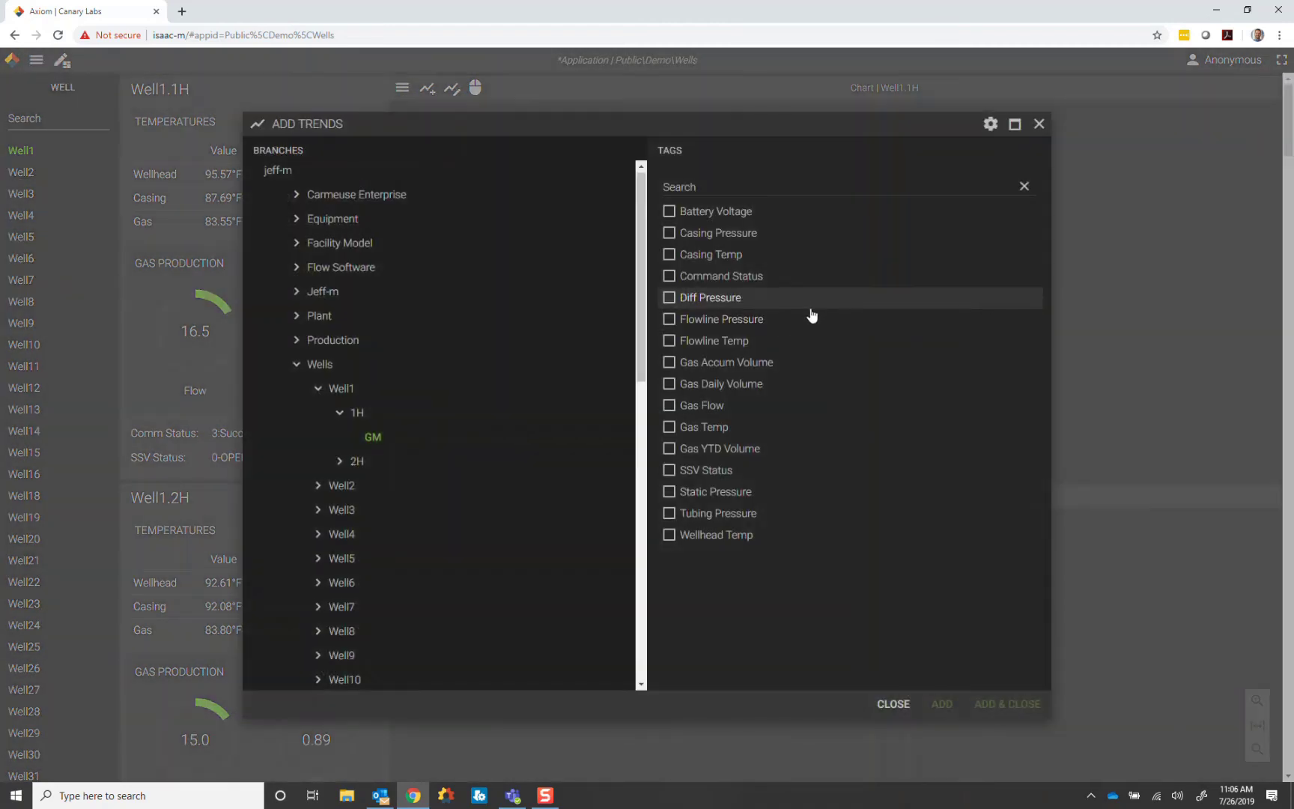
left_click(671, 320)
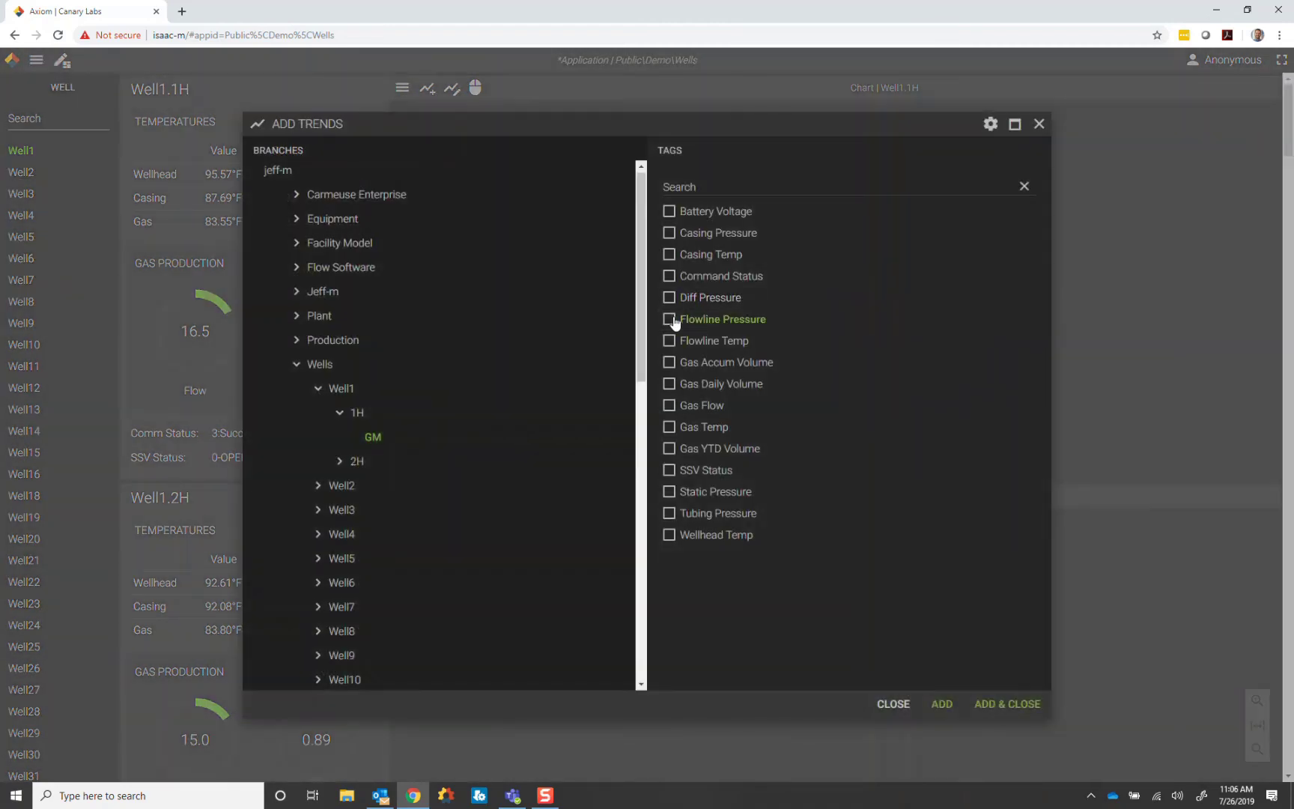
left_click(669, 233)
left_click(1006, 703)
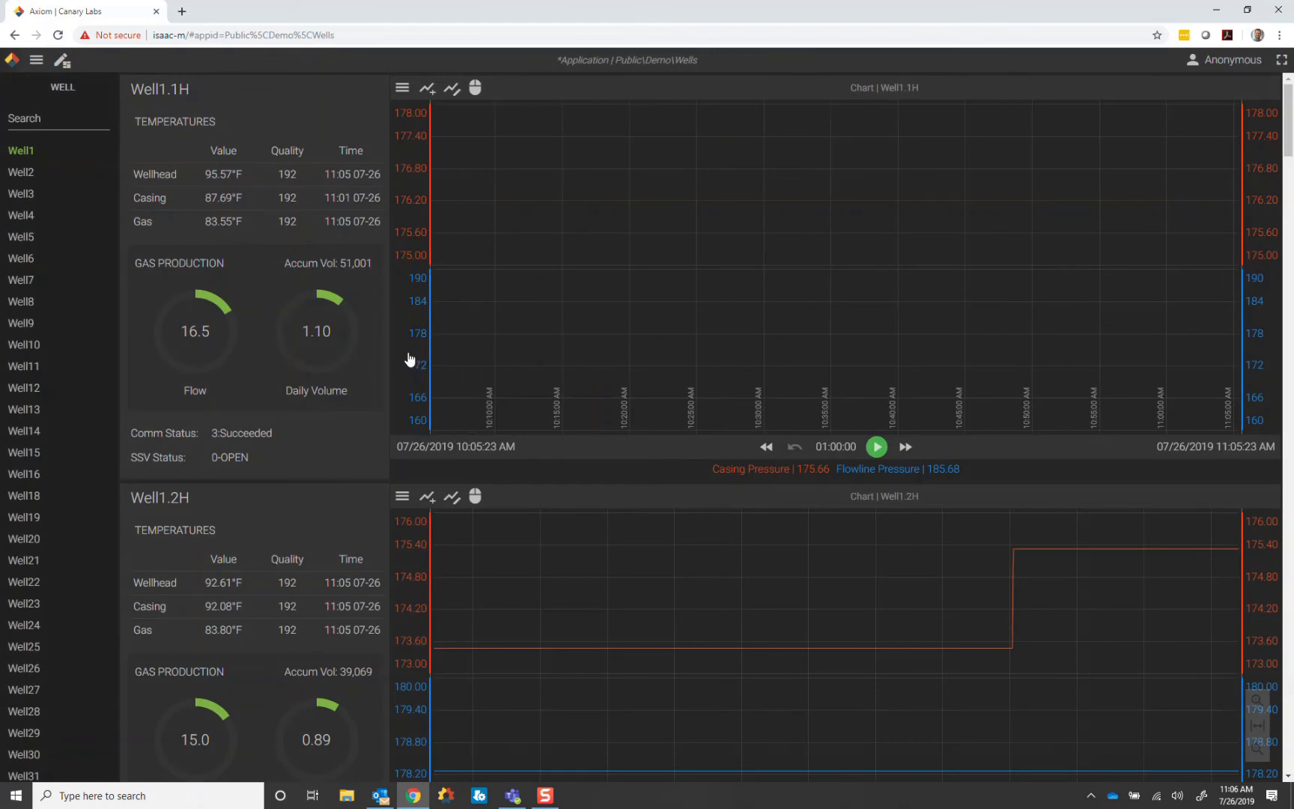
left_click_drag(410, 359, 413, 188)
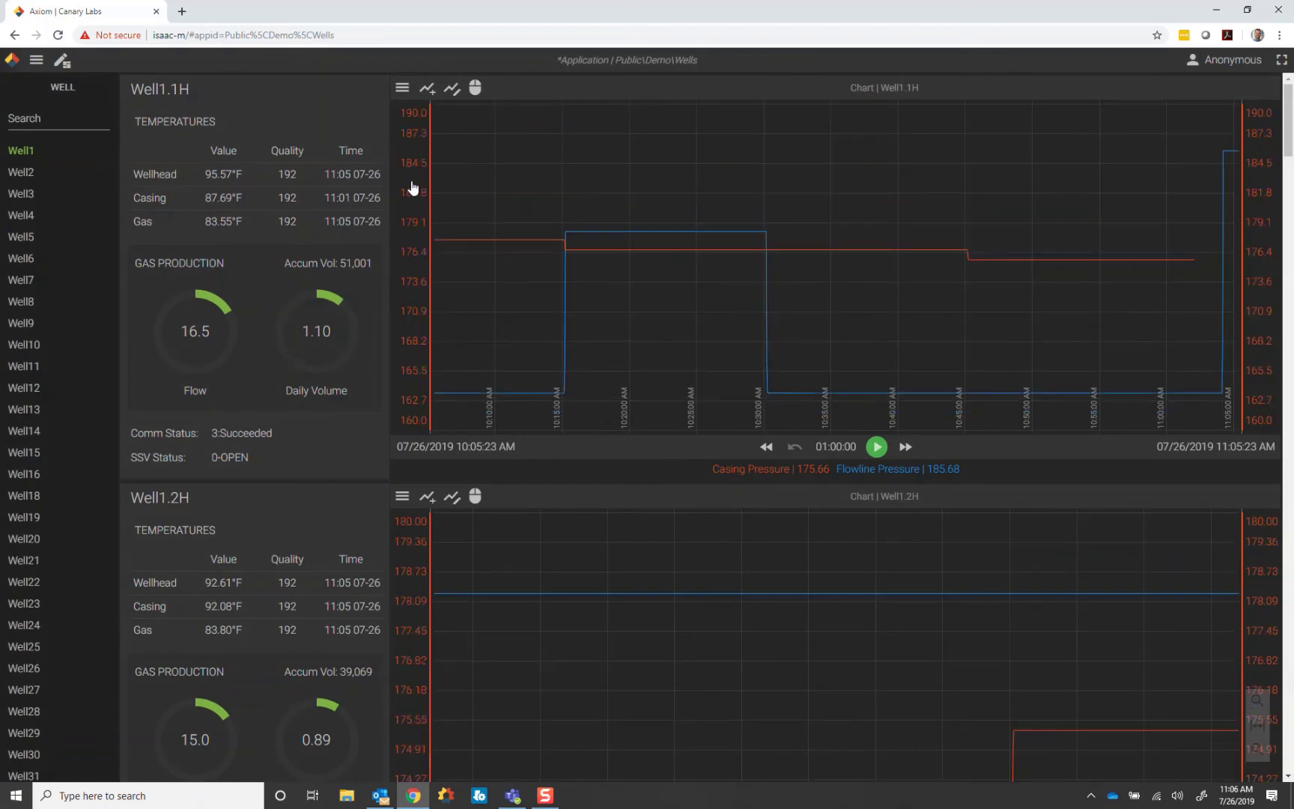
Set the Well1.1H chart's timespan to 21 days and extend it to 30 days.
left_click(838, 446)
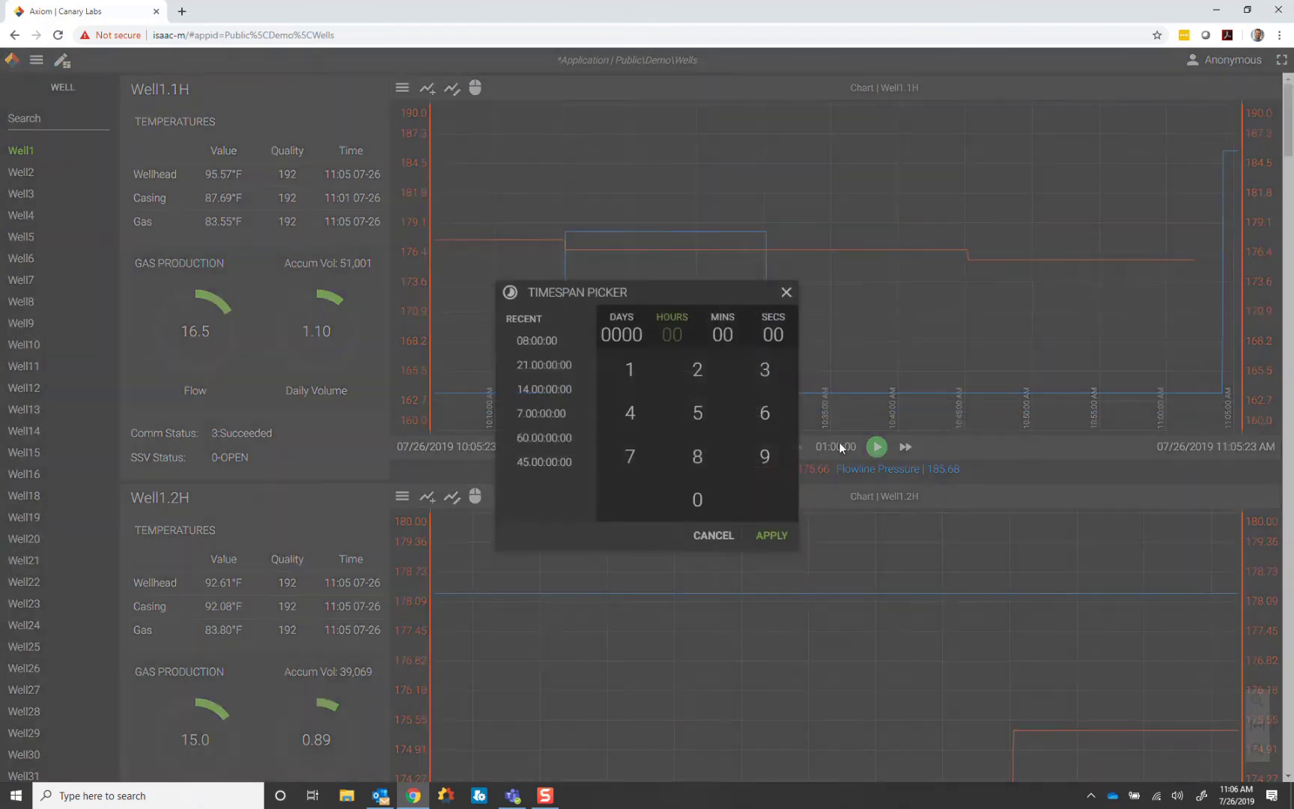
type("21")
key("Return")
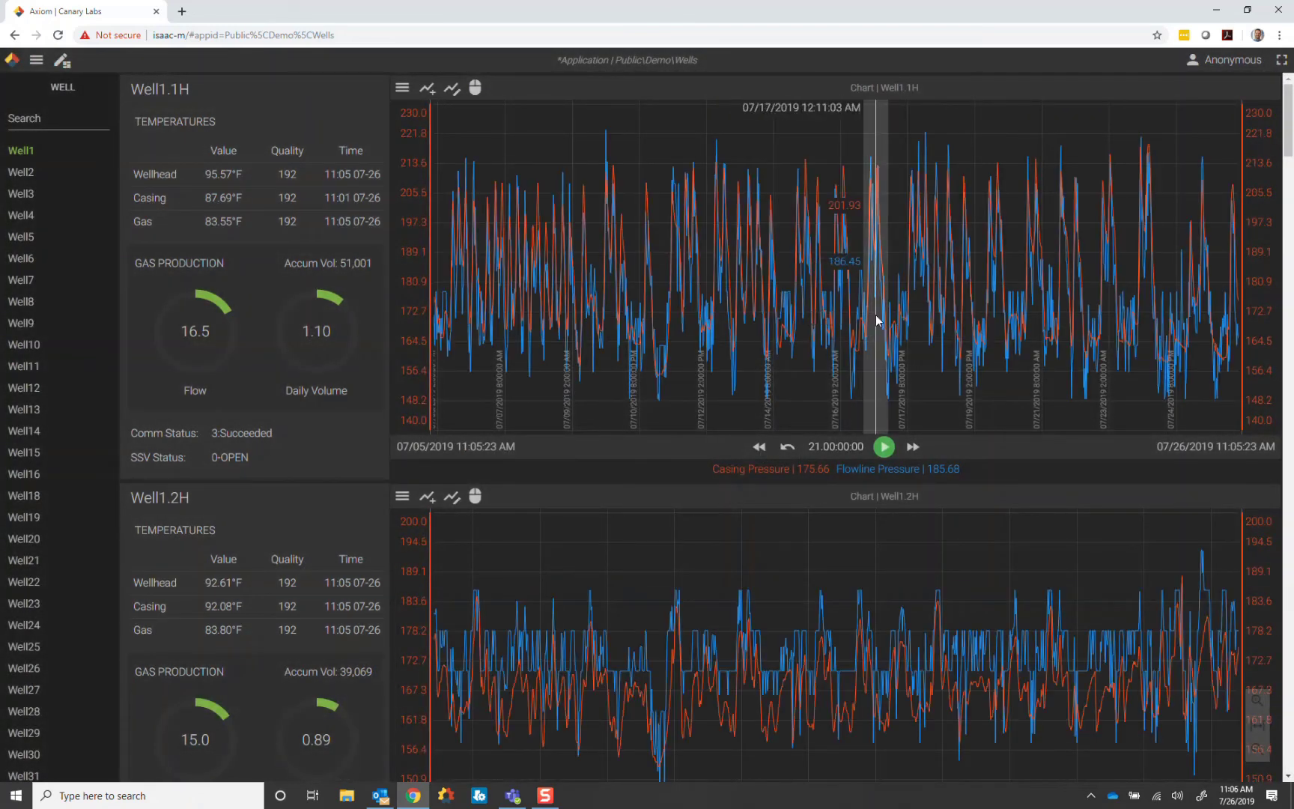
left_click(828, 449)
type("30")
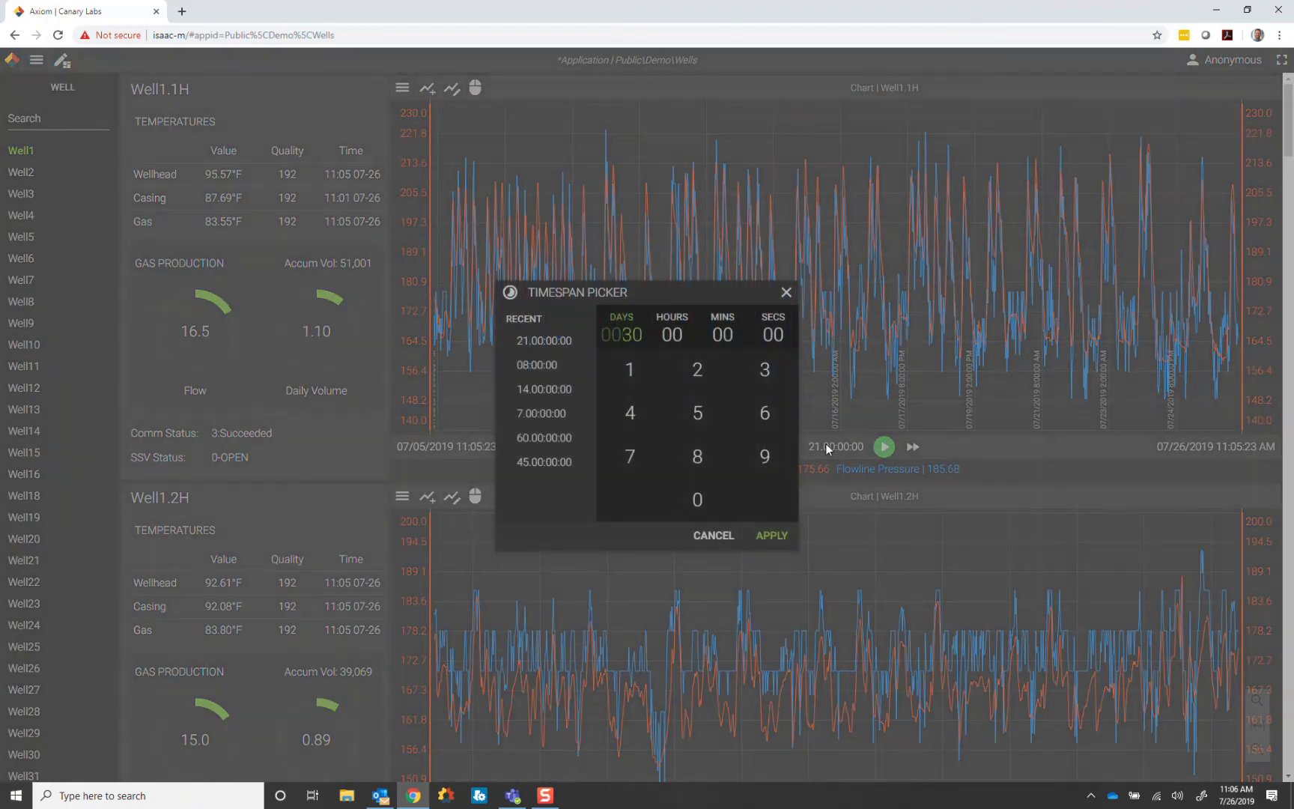
key("Return")
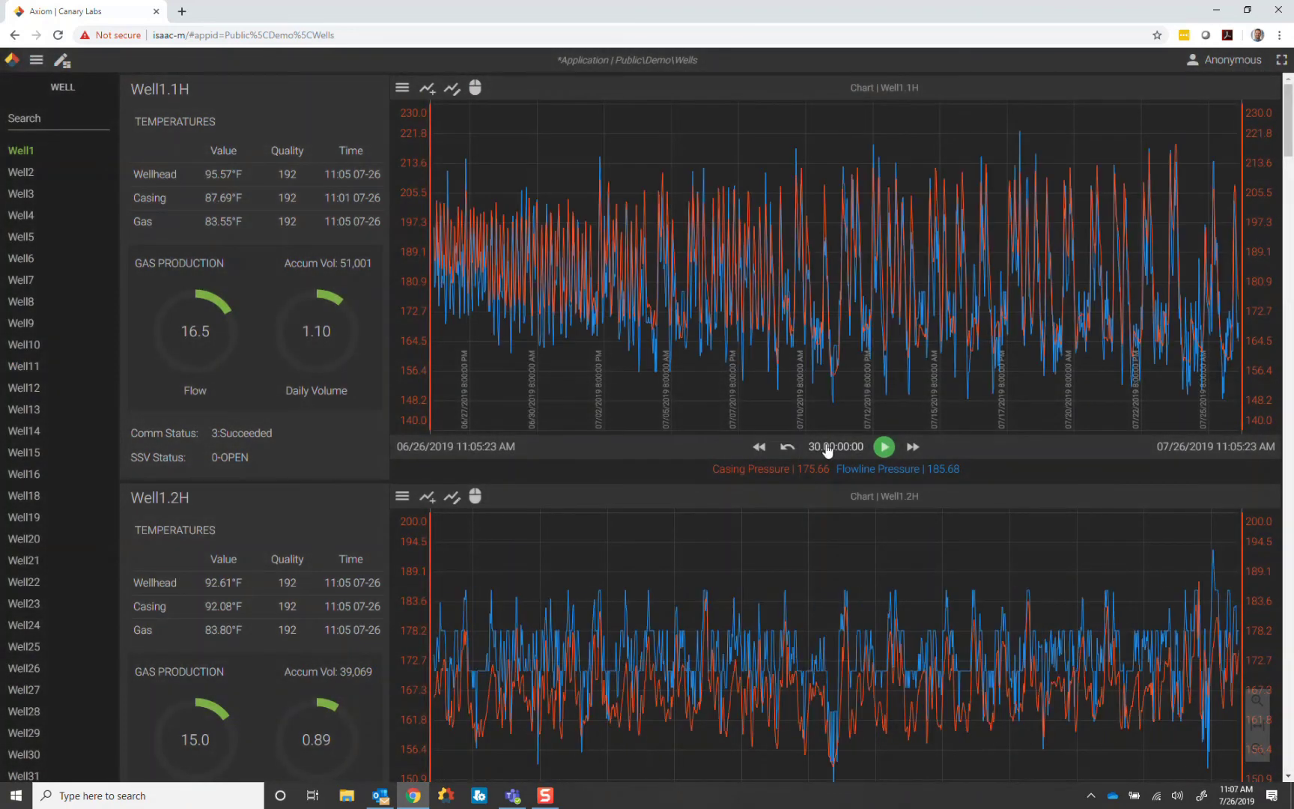
Set the Well1.1H chart's timespan to 60 days.
left_click(827, 447)
type("60")
key("Return")
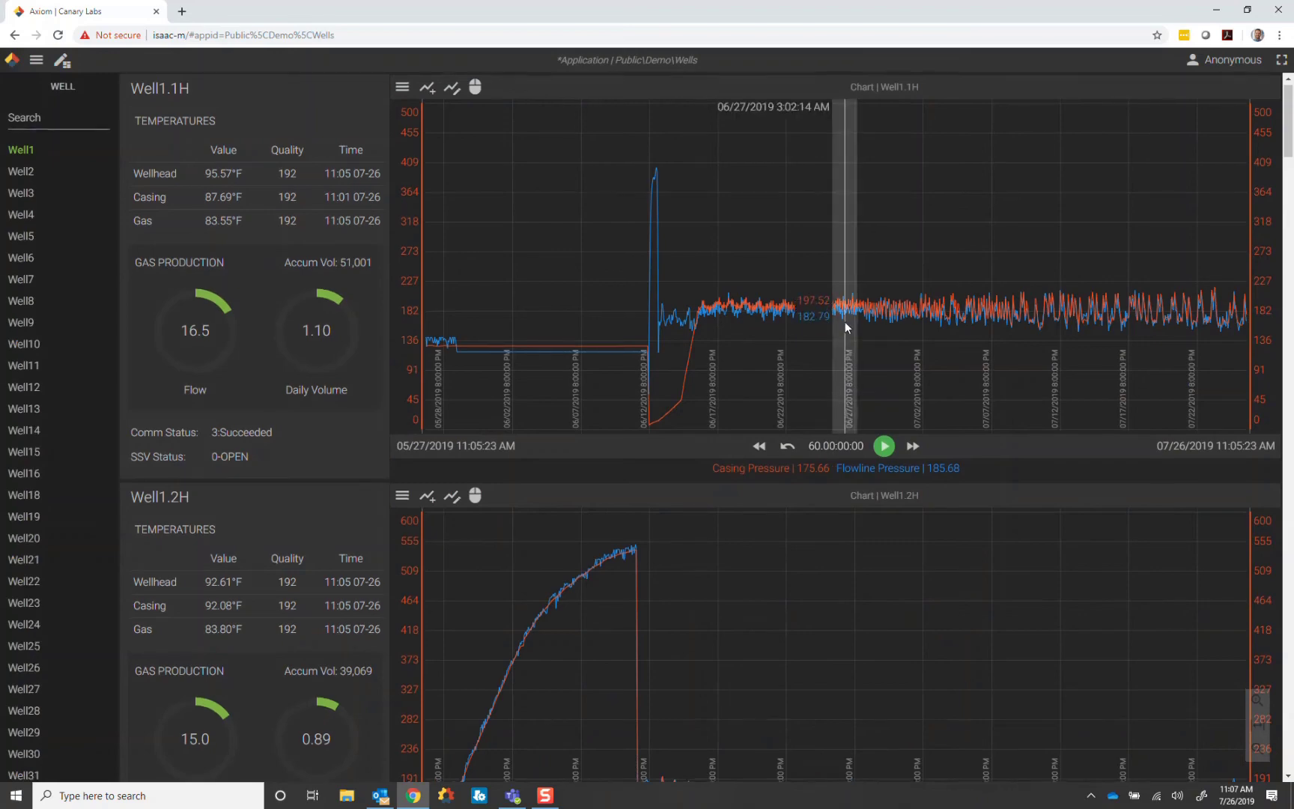
Open the Well1.1H chart's trend editor and start a calculated trend with the display name Calc.
scroll(846, 323, "down", 3)
scroll(845, 326, "up", 3)
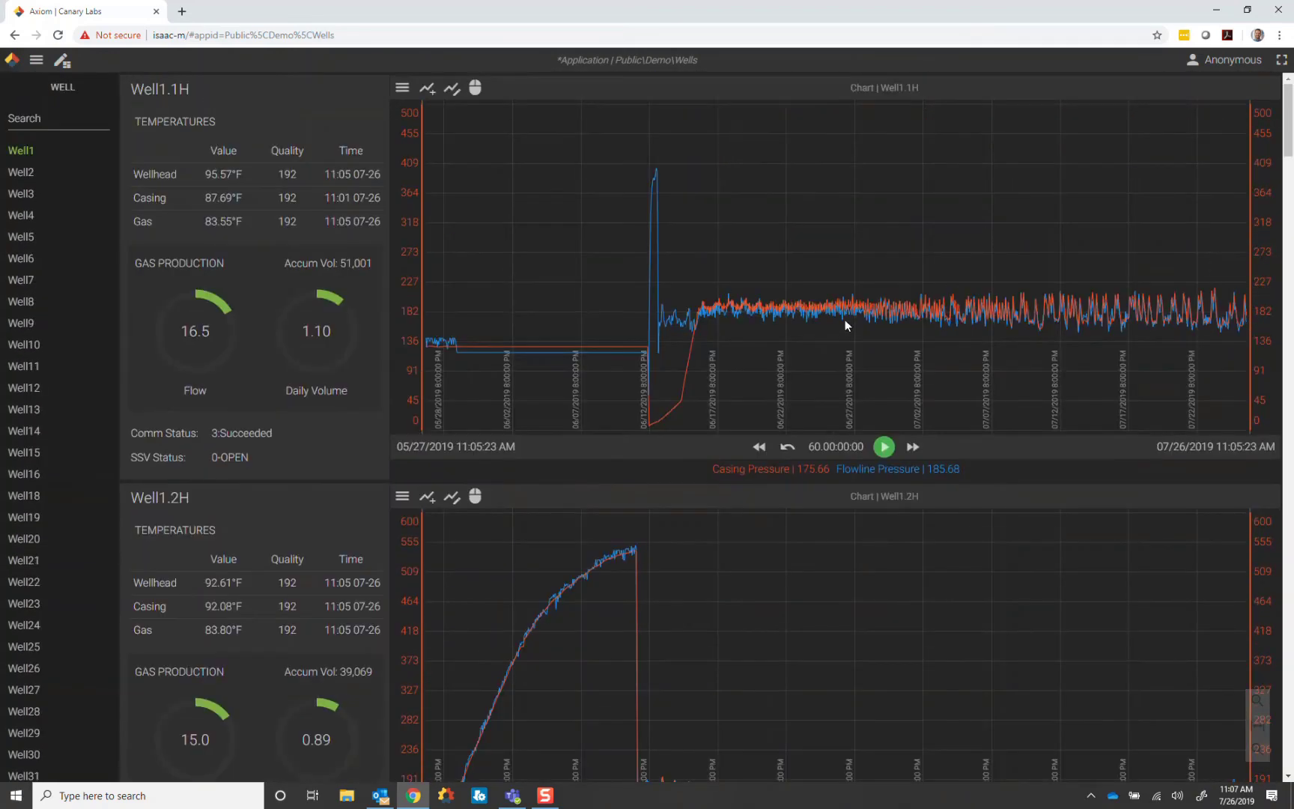
double_click(842, 225)
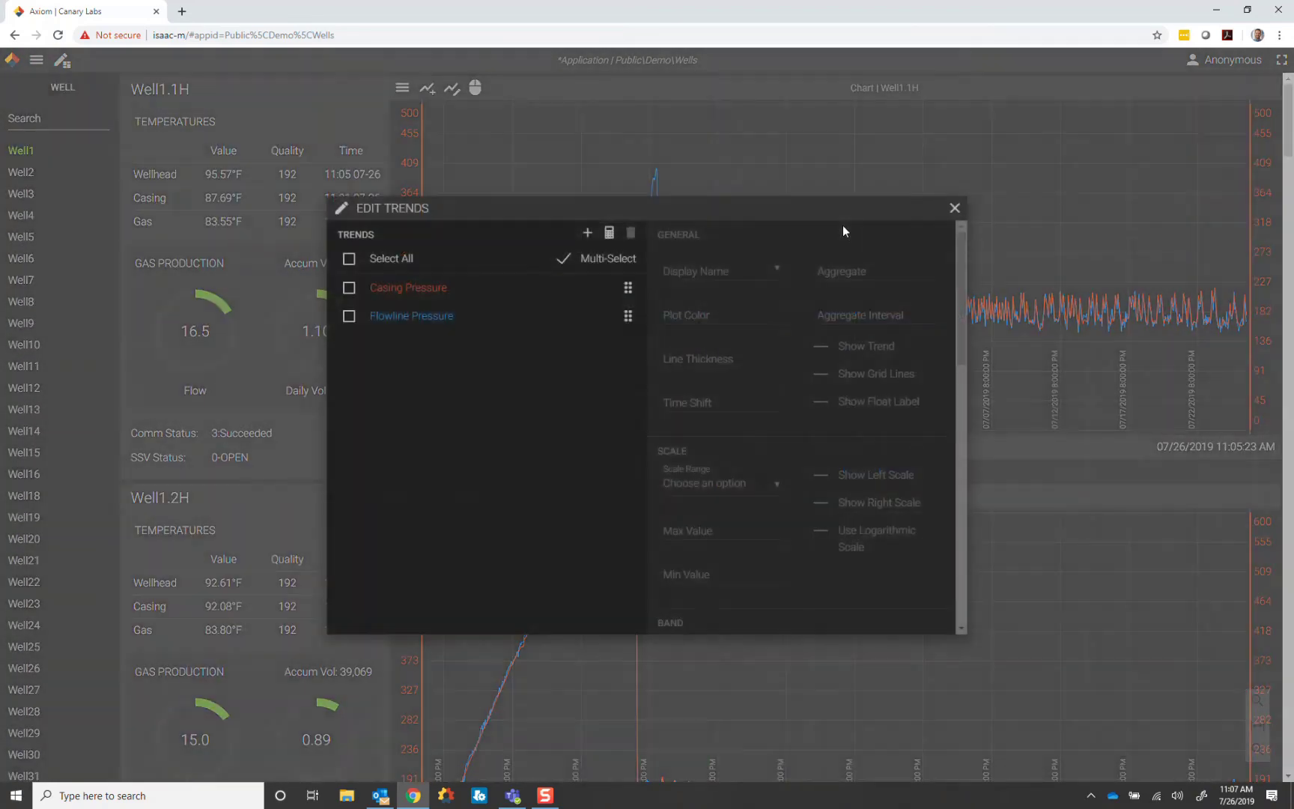
left_click(609, 232)
left_click(579, 269)
type("Calc")
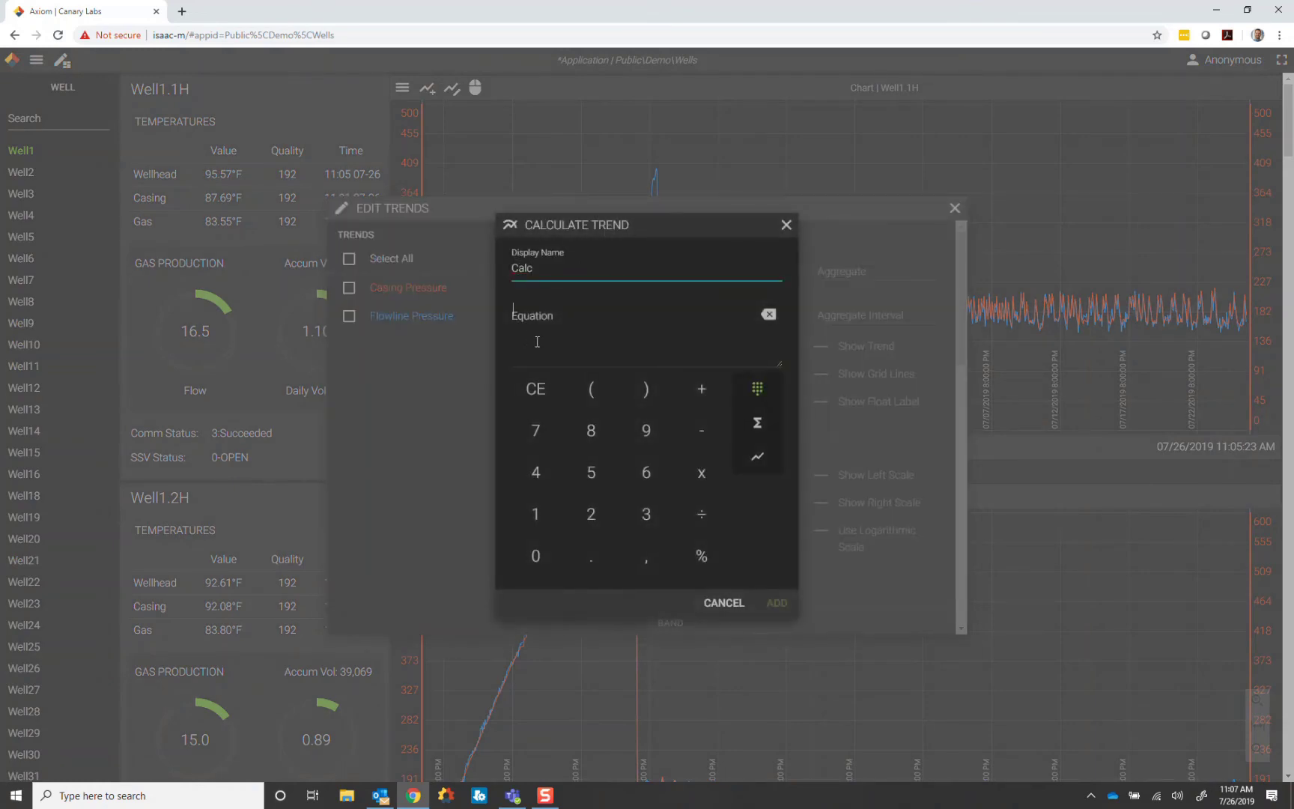
Set the Calc equation to Abs(([Casing Pressure]-[Flowline Pressure])/[Flowline Pressure]), add the trend and close the trend editor.
left_click(537, 342)
left_click(757, 423)
left_click(546, 395)
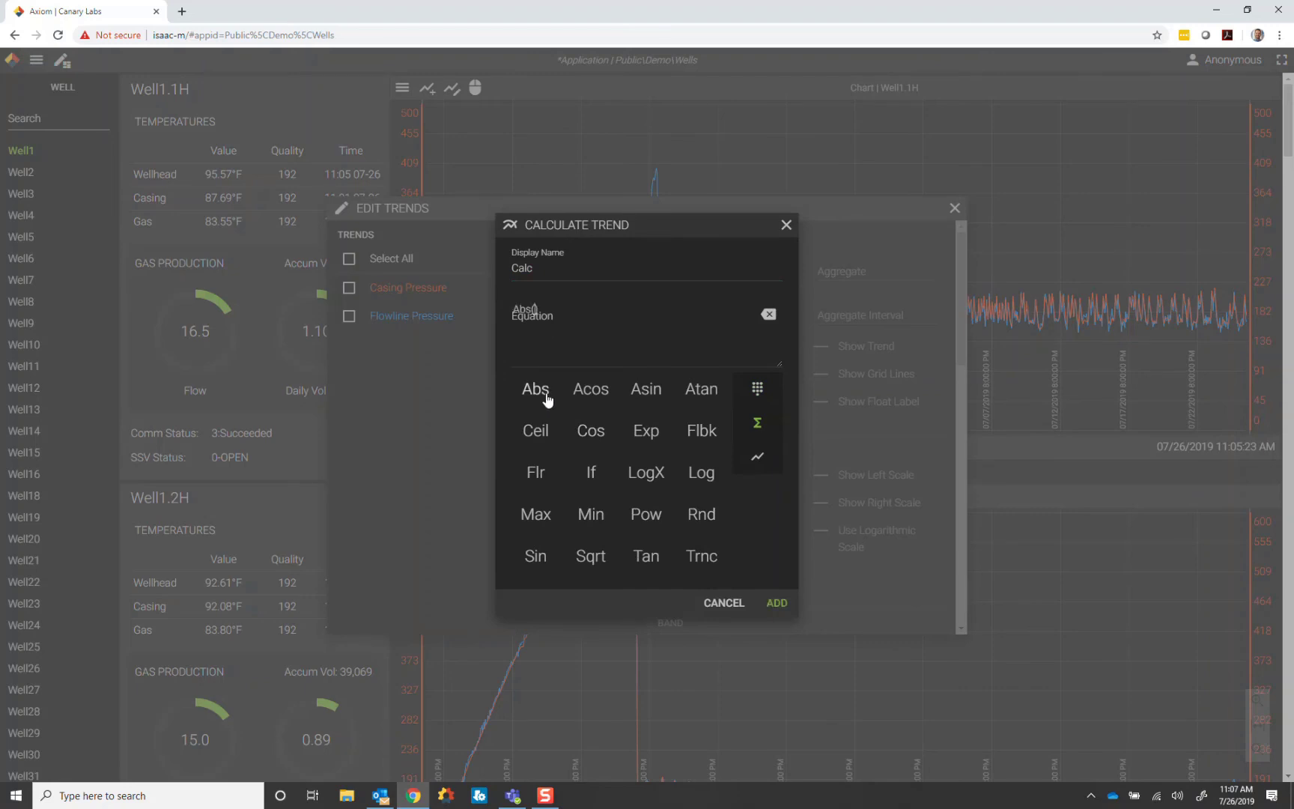
left_click(754, 458)
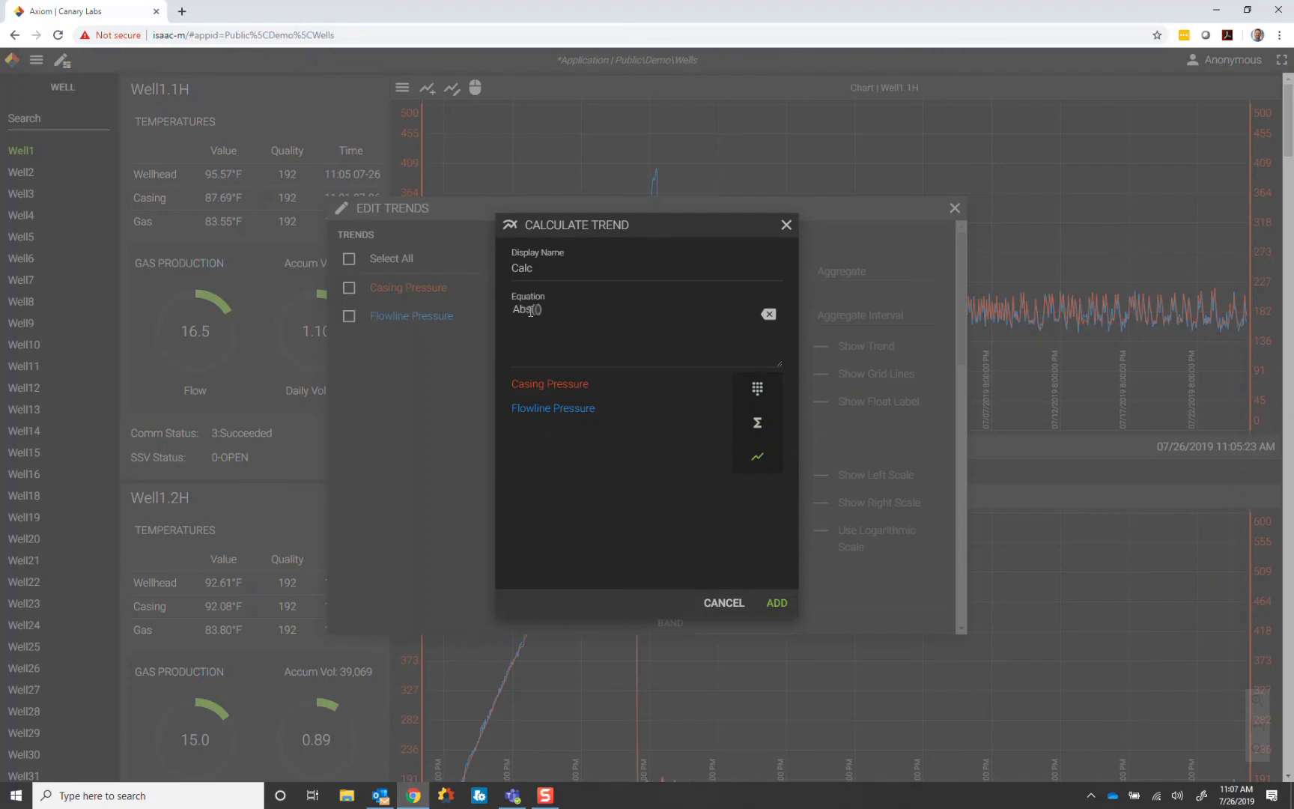
left_click(554, 385)
left_click(589, 412)
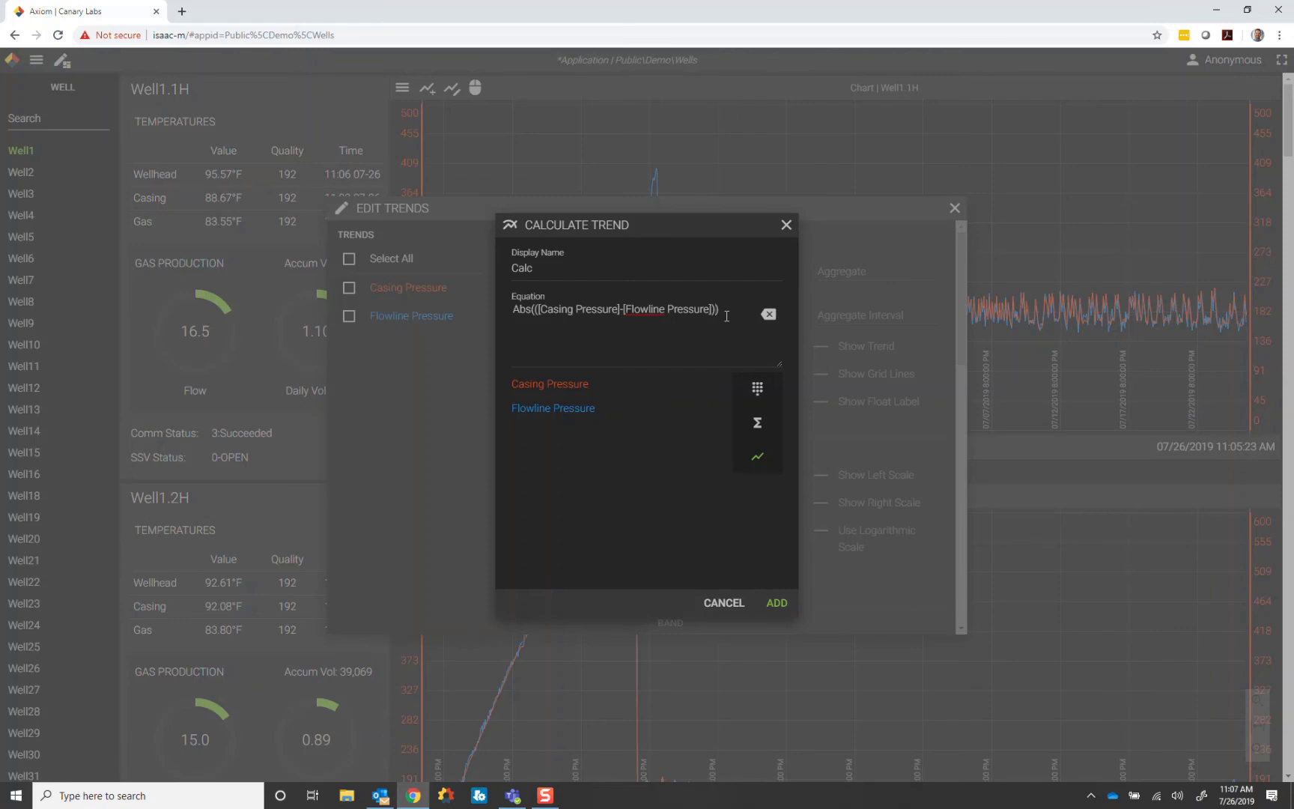
left_click(552, 412)
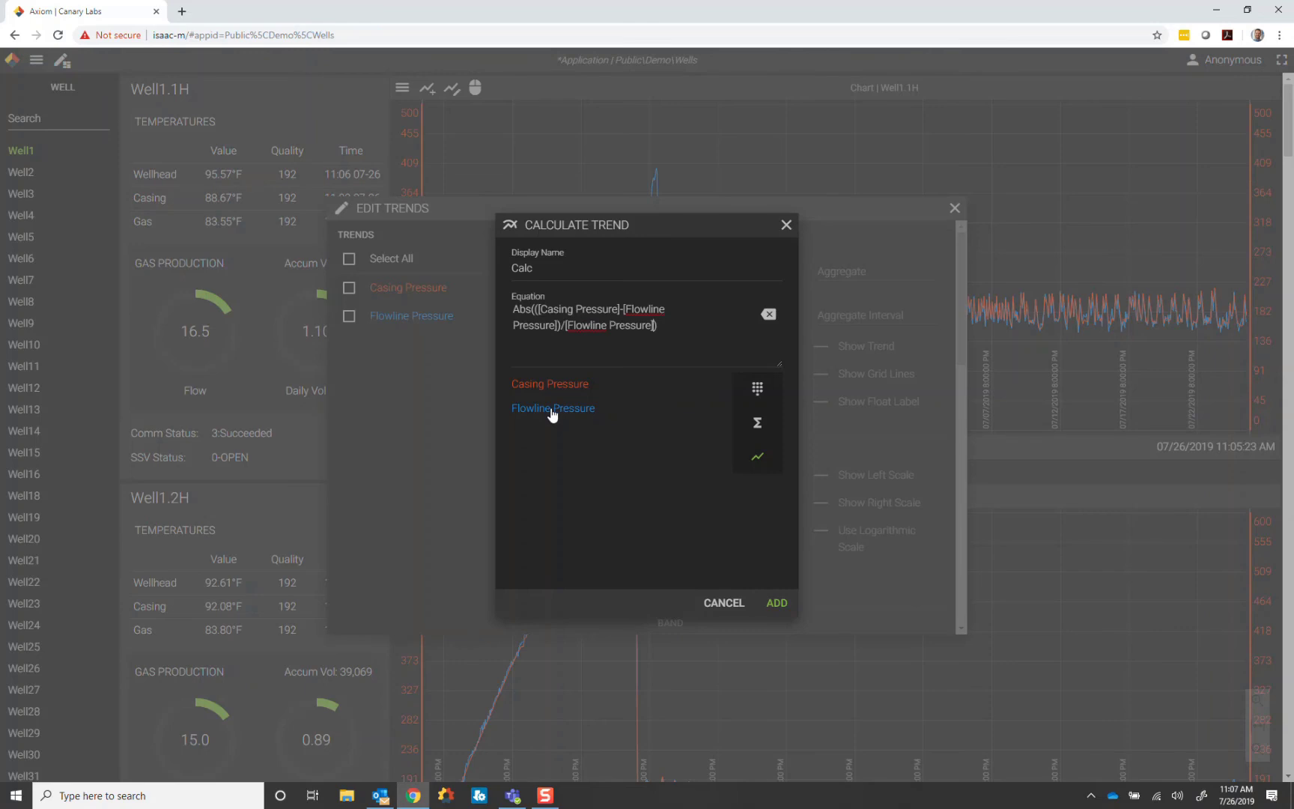
left_click(775, 605)
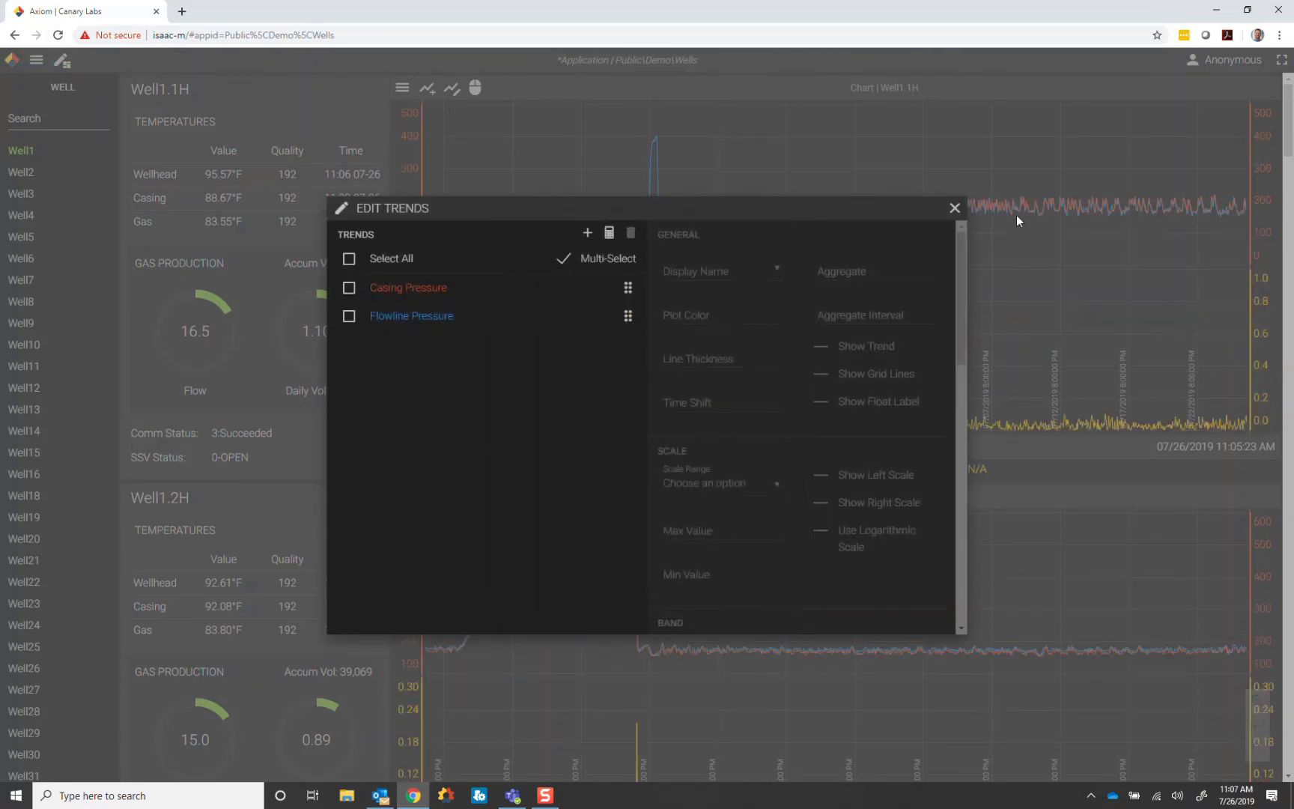
left_click(952, 208)
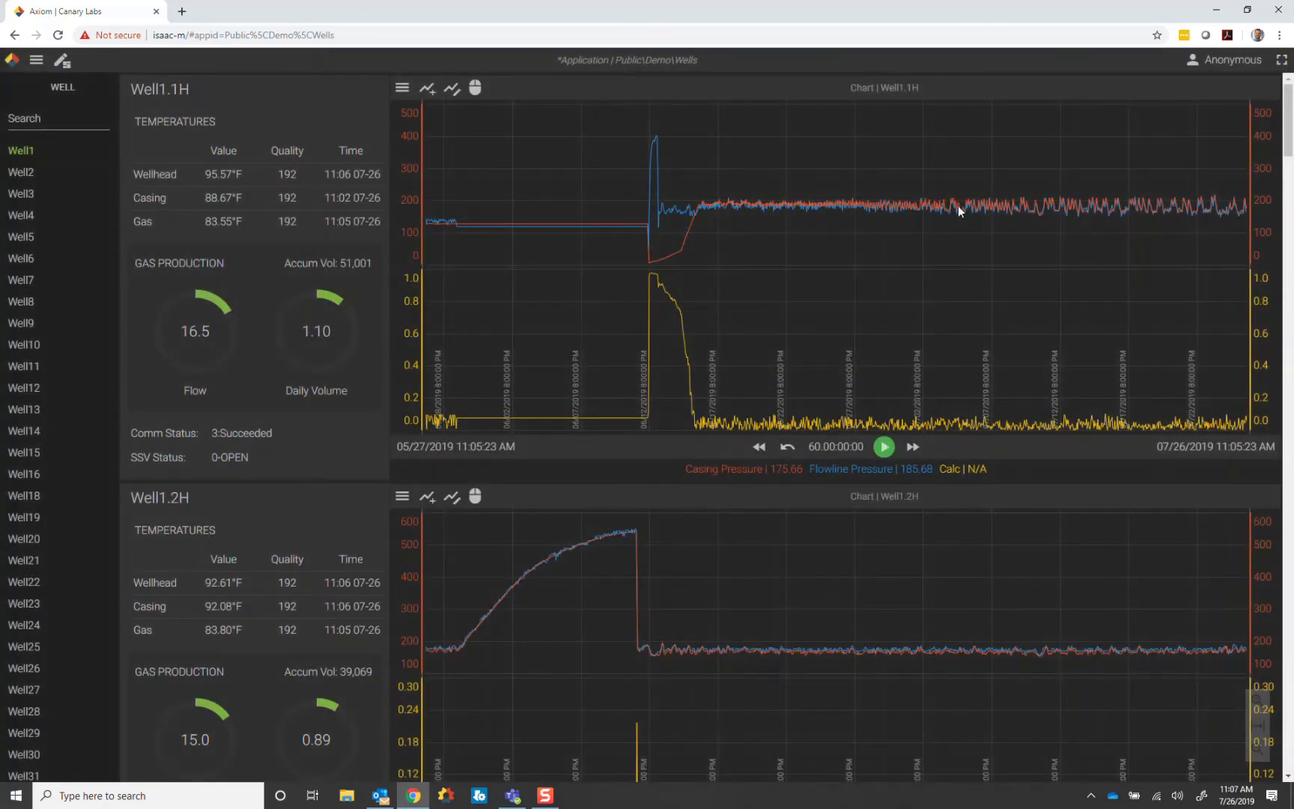
Shrink the Calc band in the Well1.1H chart and extend the pressure band down to meet it.
scroll(964, 186, "down", 2)
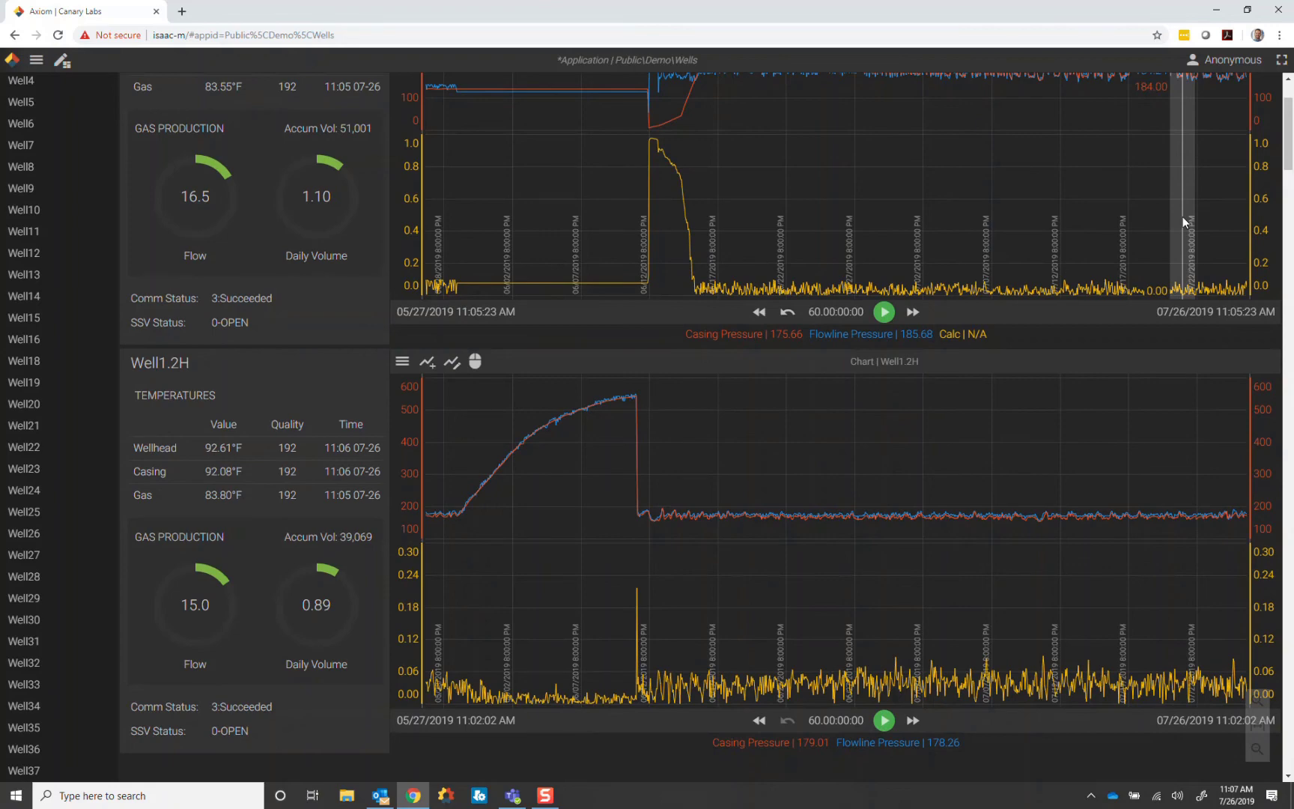
scroll(1183, 217, "up", 2)
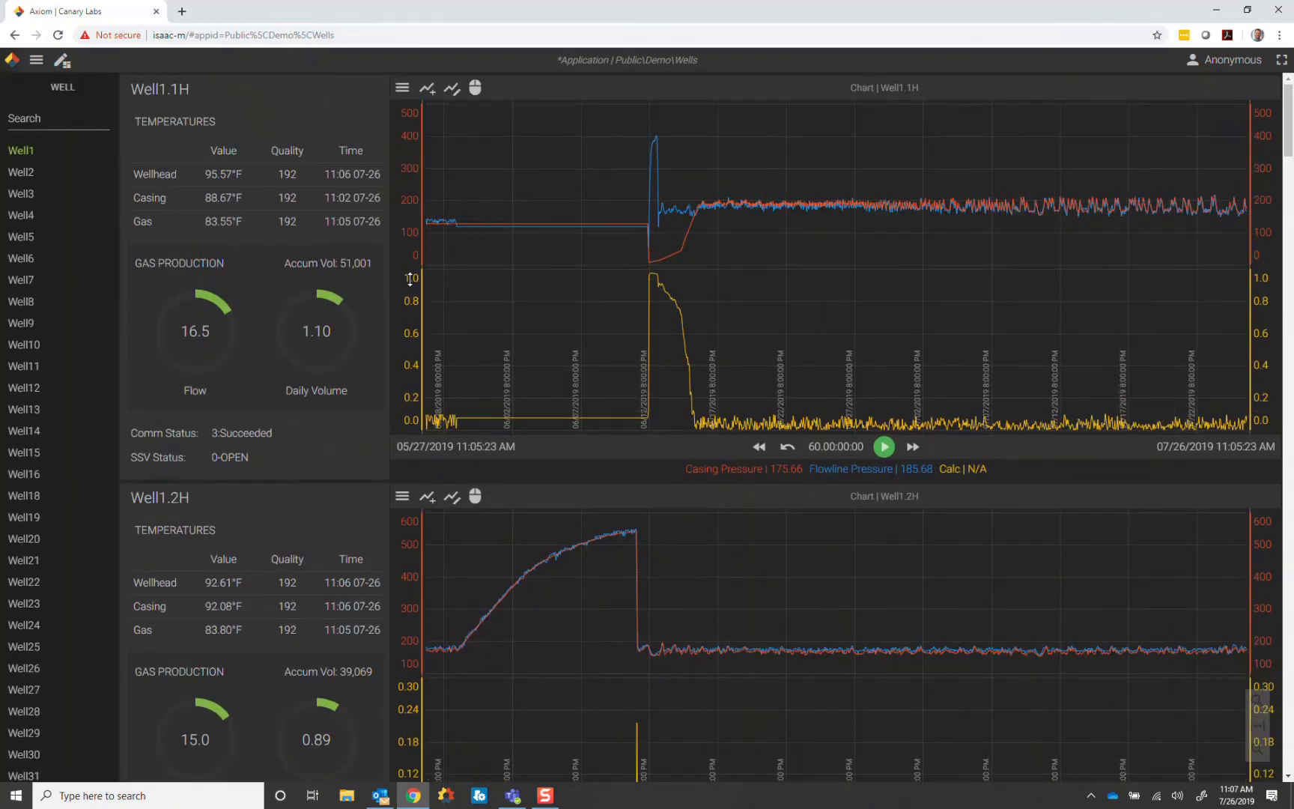
left_click_drag(410, 278, 406, 372)
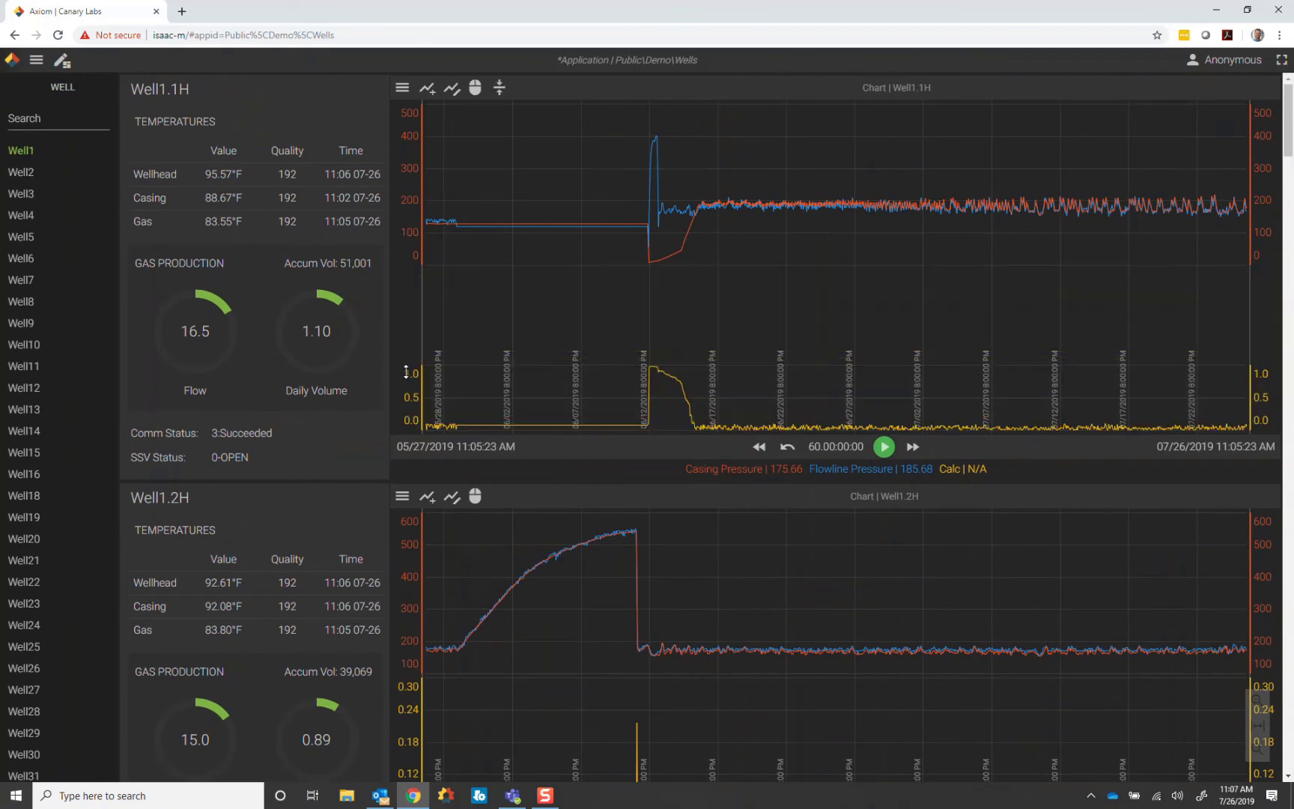
left_click_drag(412, 262, 408, 360)
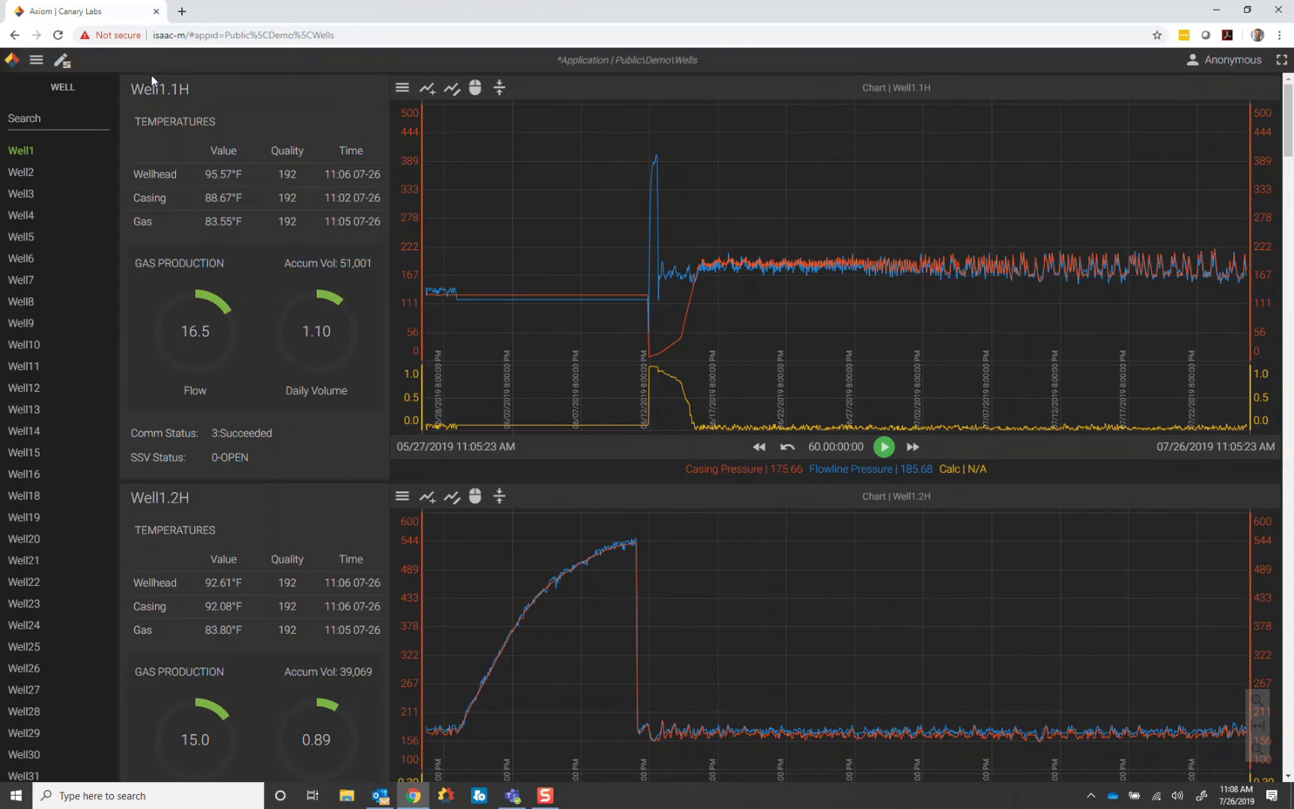
Show Well2 and examine its pressure and Calc trends from 1H through the wells further down.
left_click(23, 174)
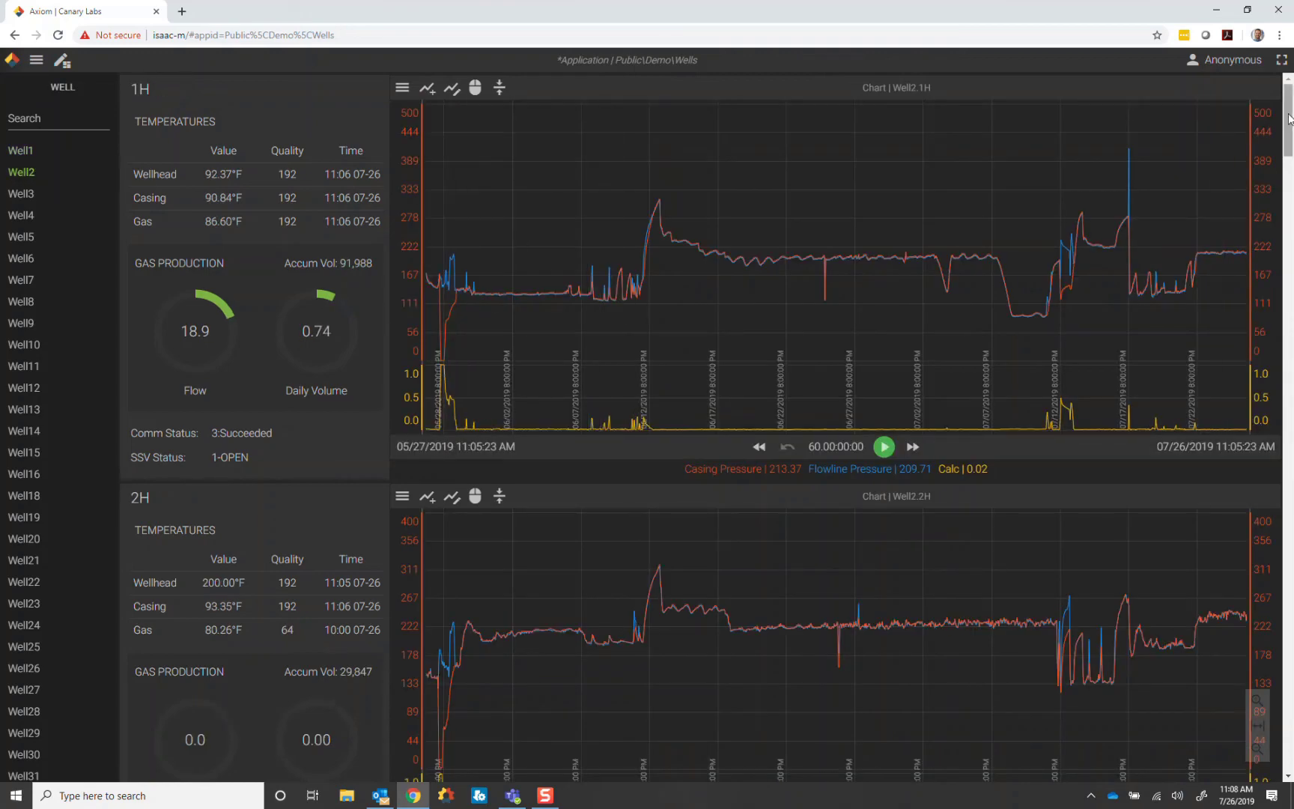
left_click_drag(1288, 118, 1289, 334)
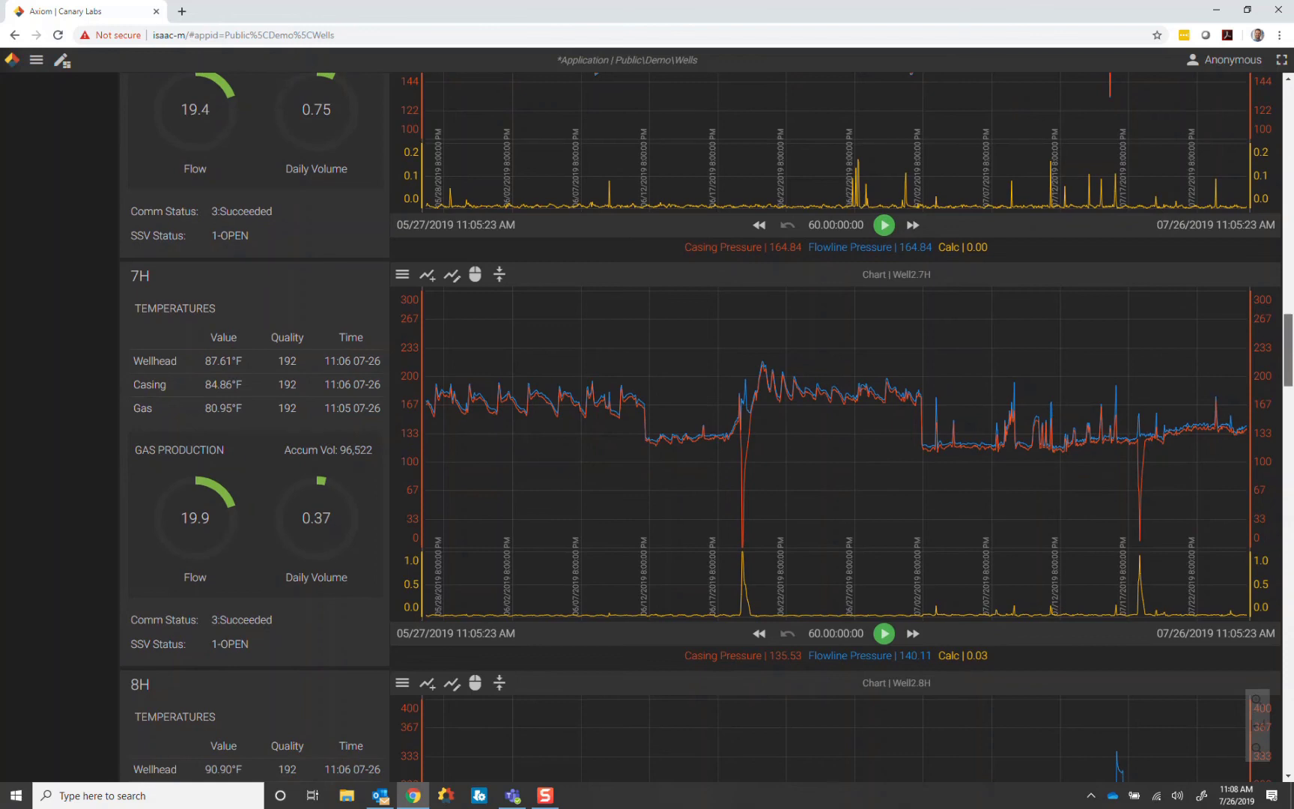
left_click_drag(1290, 335, 1290, 103)
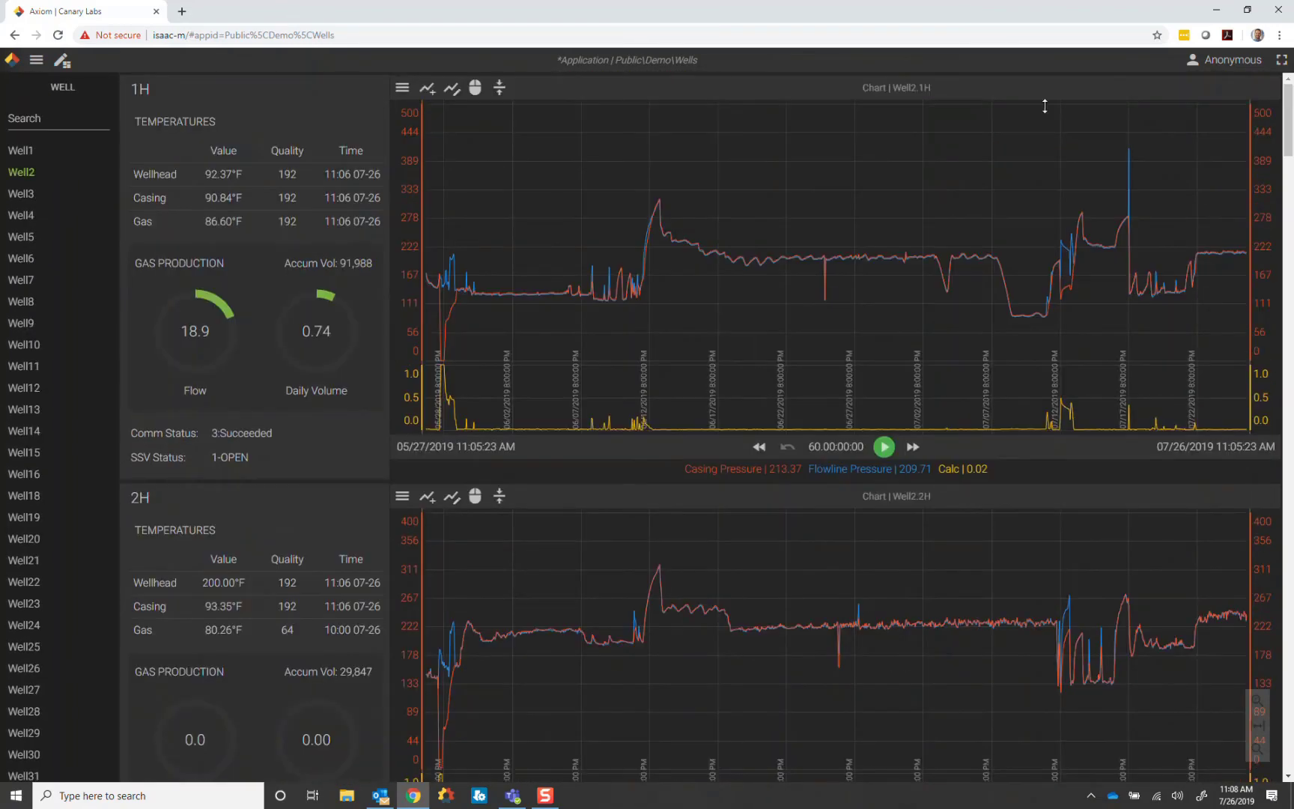
Show Well9, Well10 and Well11 in turn and examine their pressure and Calc trends.
left_click(19, 327)
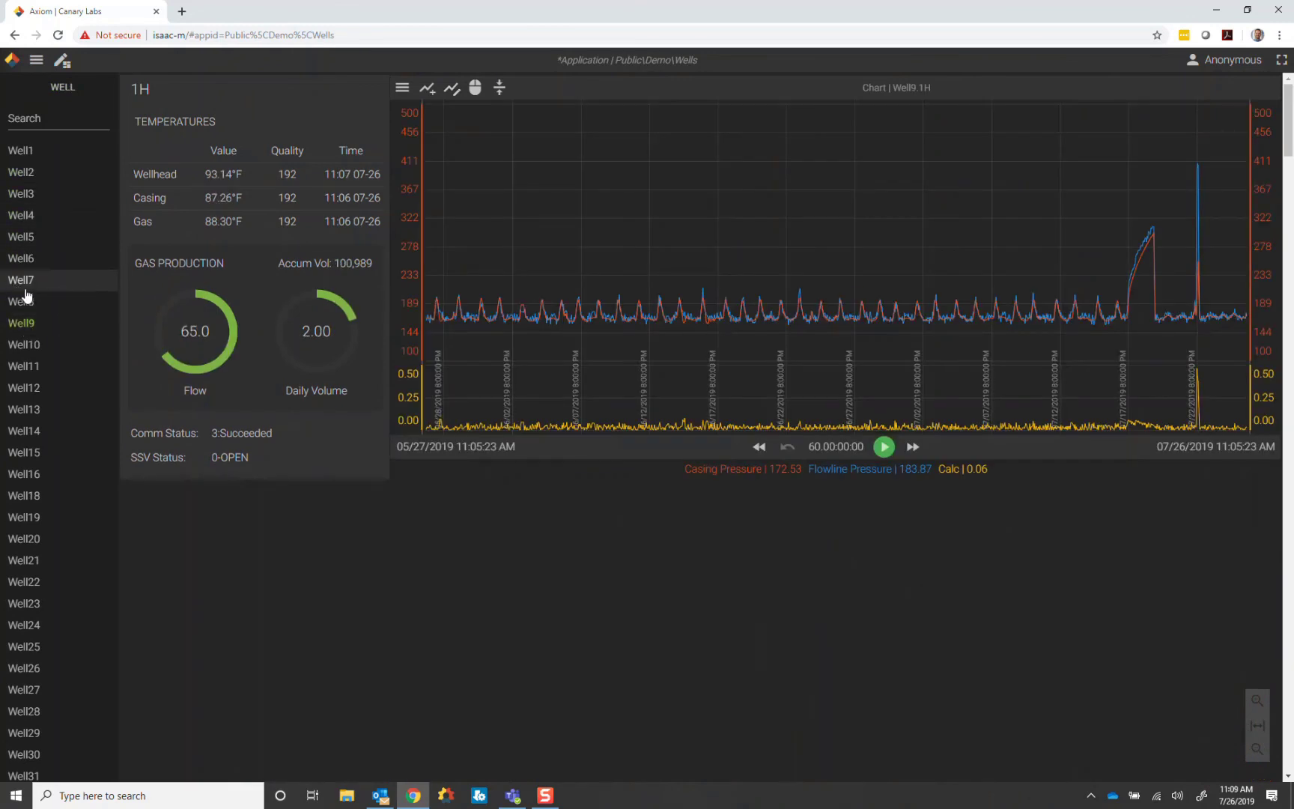
left_click(23, 349)
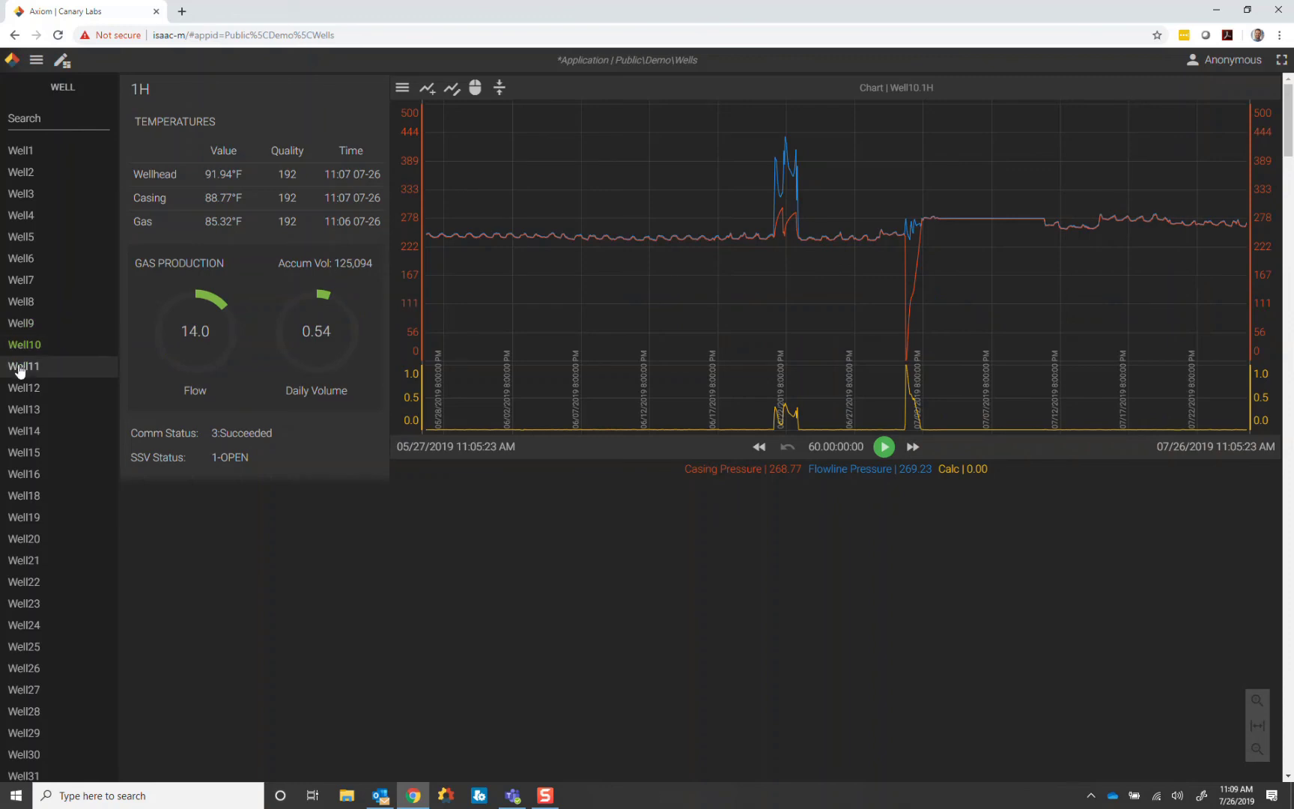
left_click(21, 368)
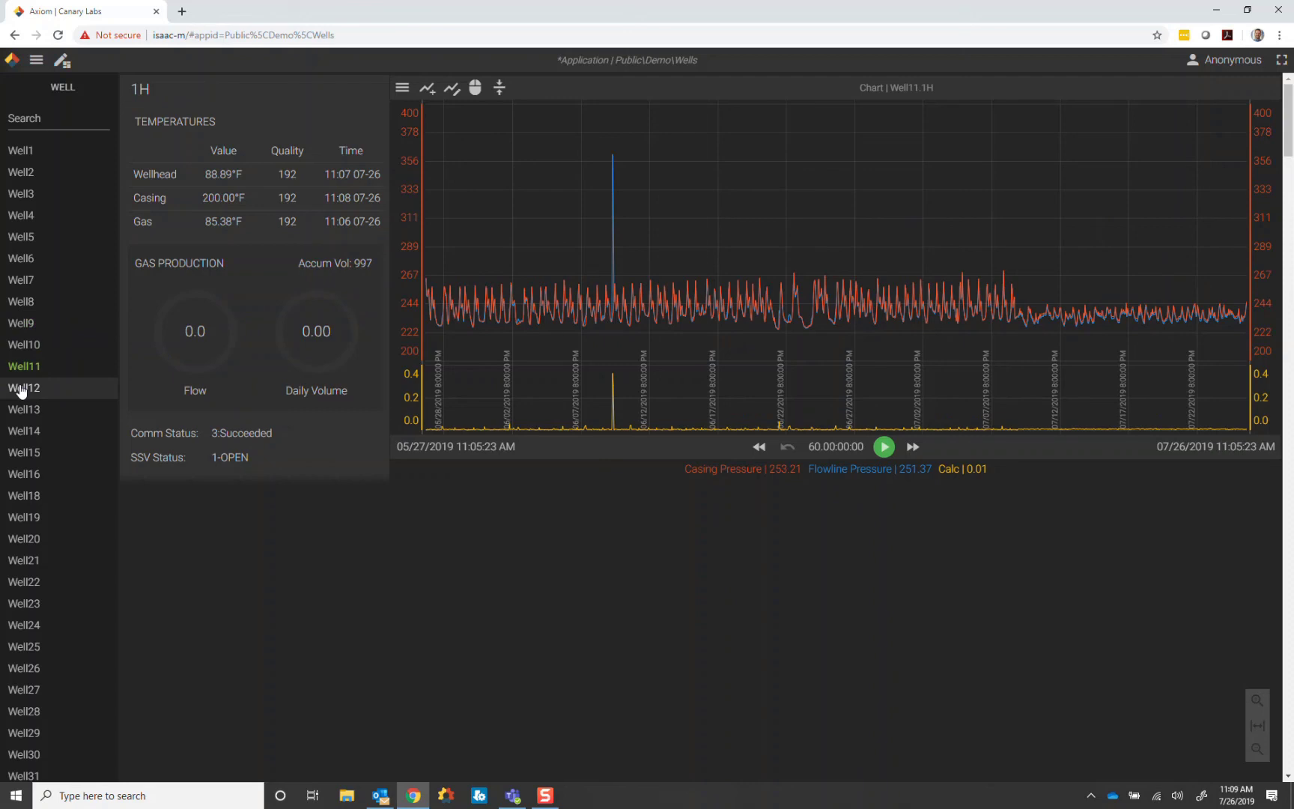
Show Well12 and examine the gauges, statuses and trend charts of its wells 1H through 5H.
left_click(21, 388)
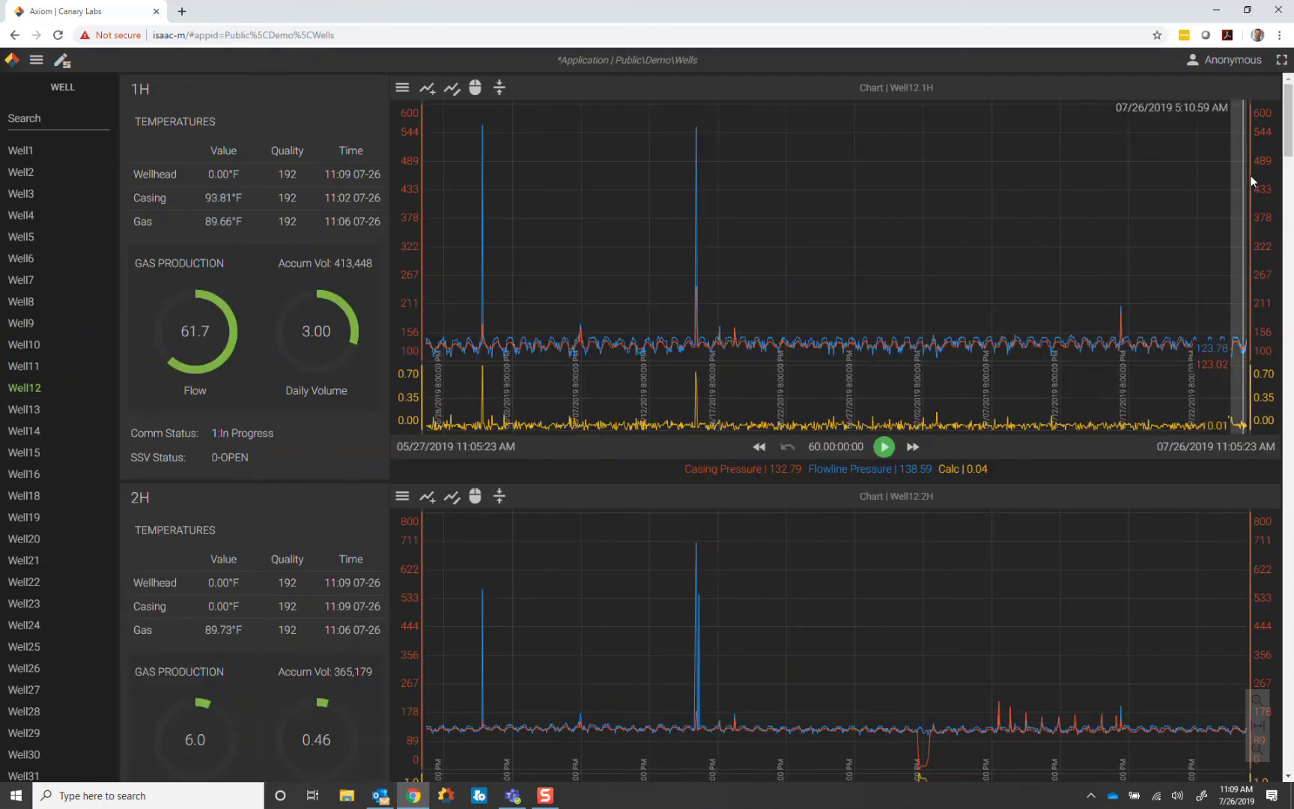
left_click_drag(1286, 137, 1287, 249)
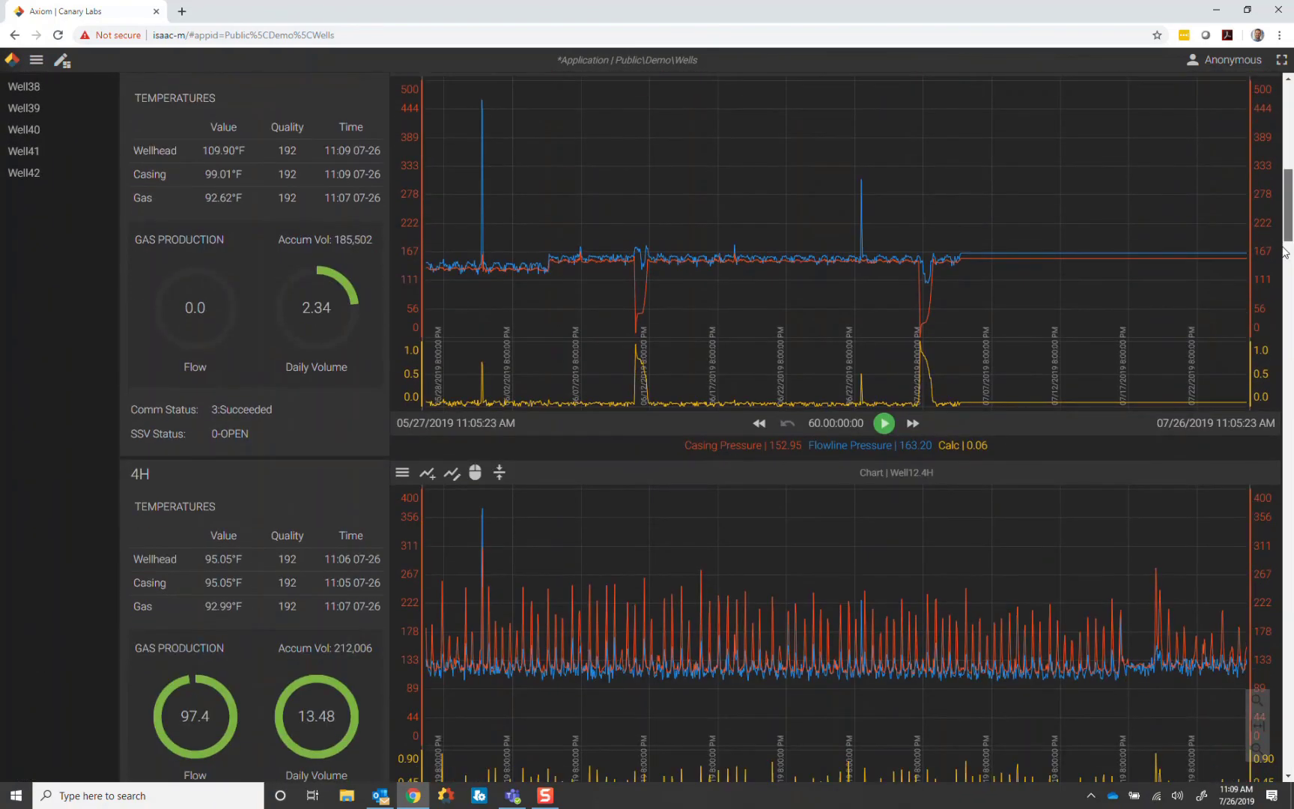
scroll(1000, 482, "down", 7)
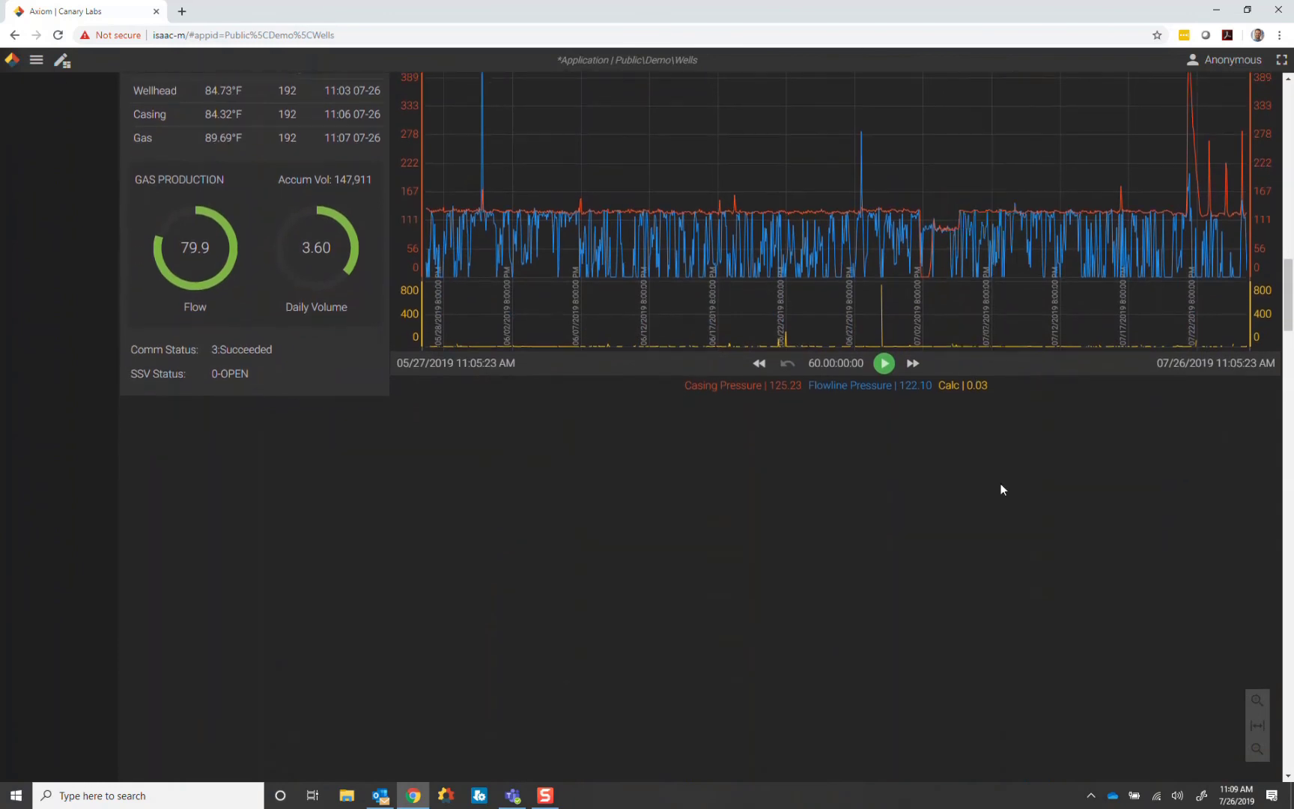
scroll(1001, 489, "up", 3)
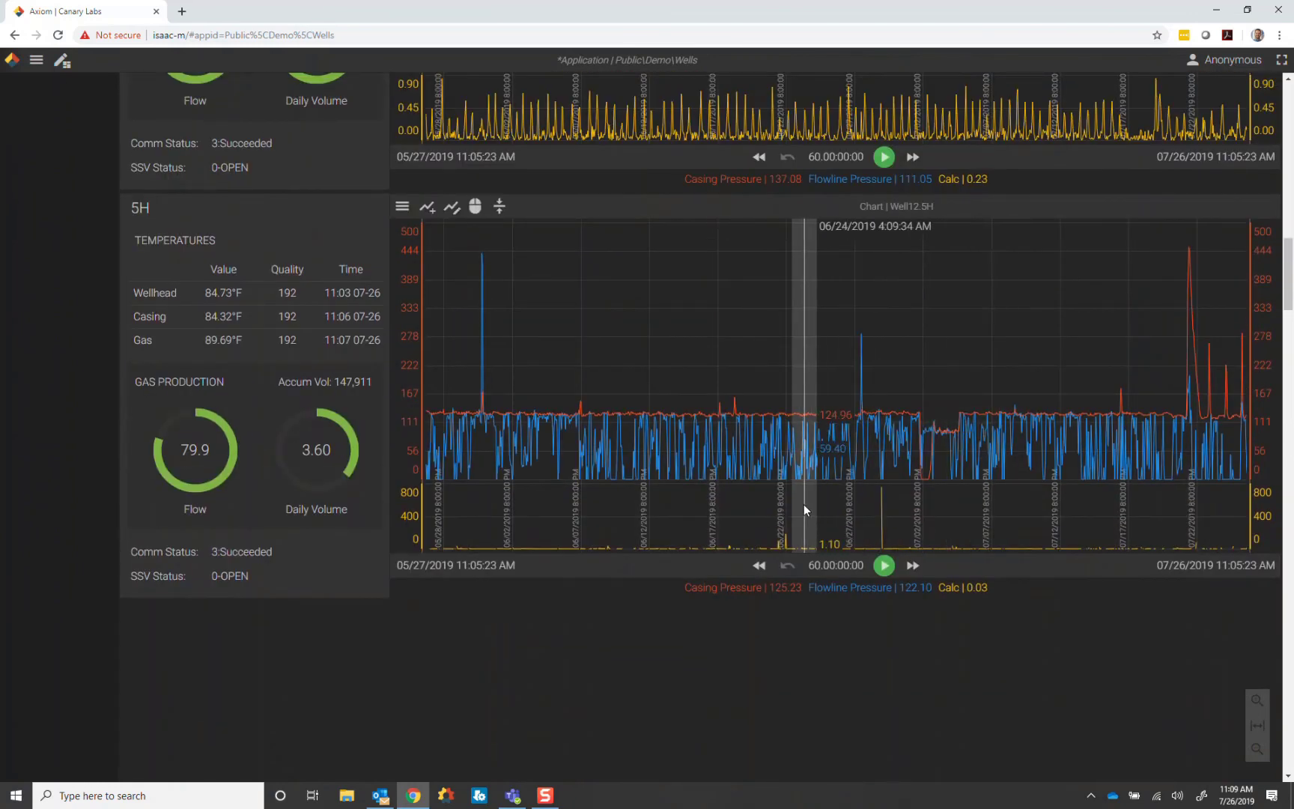
scroll(803, 506, "up", 5)
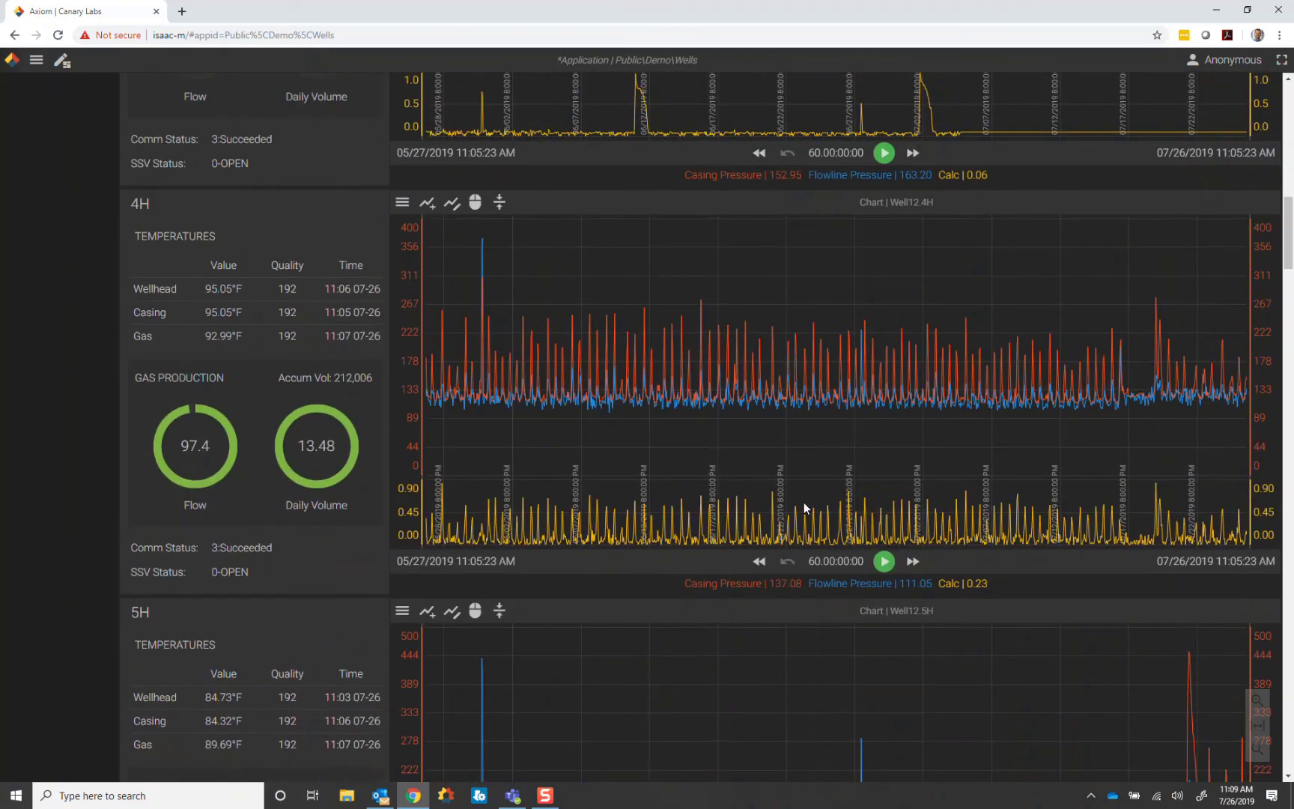
scroll(804, 508, "up", 13)
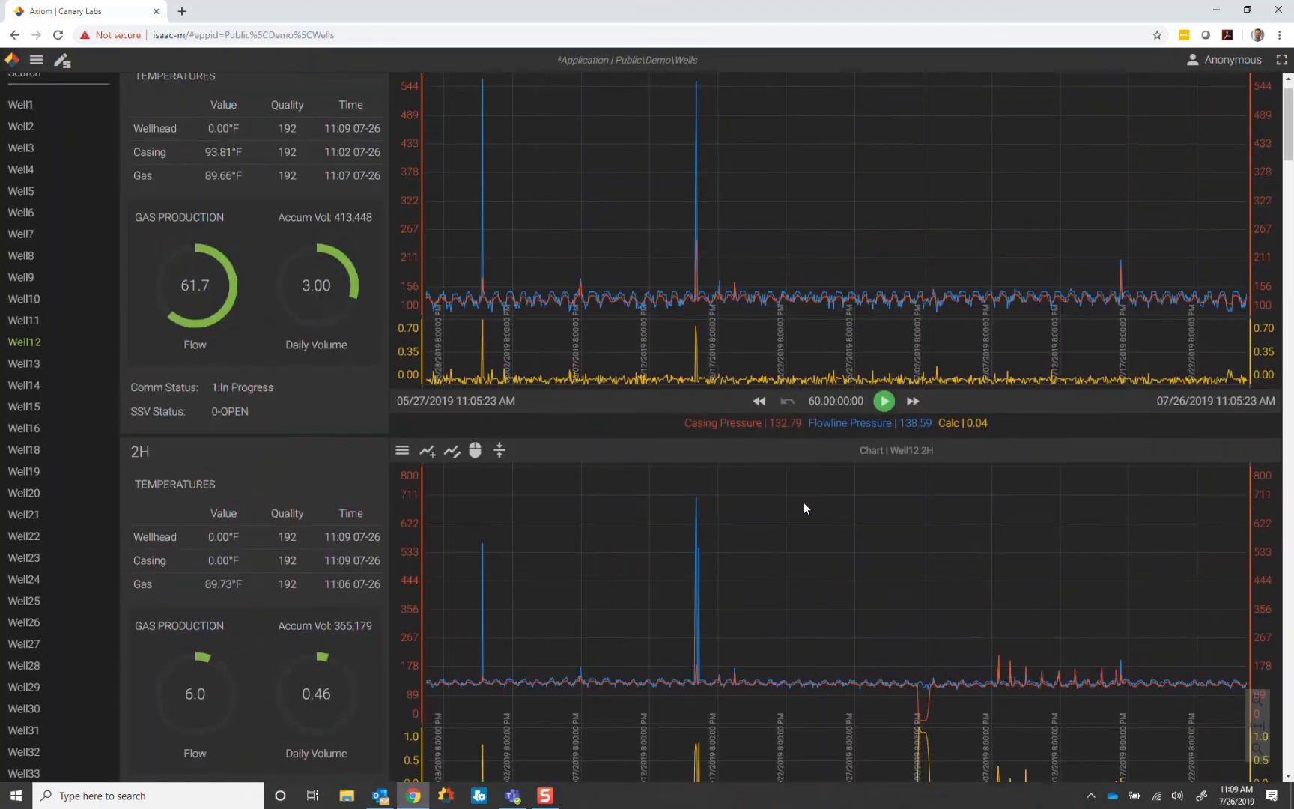
scroll(804, 507, "up", 1)
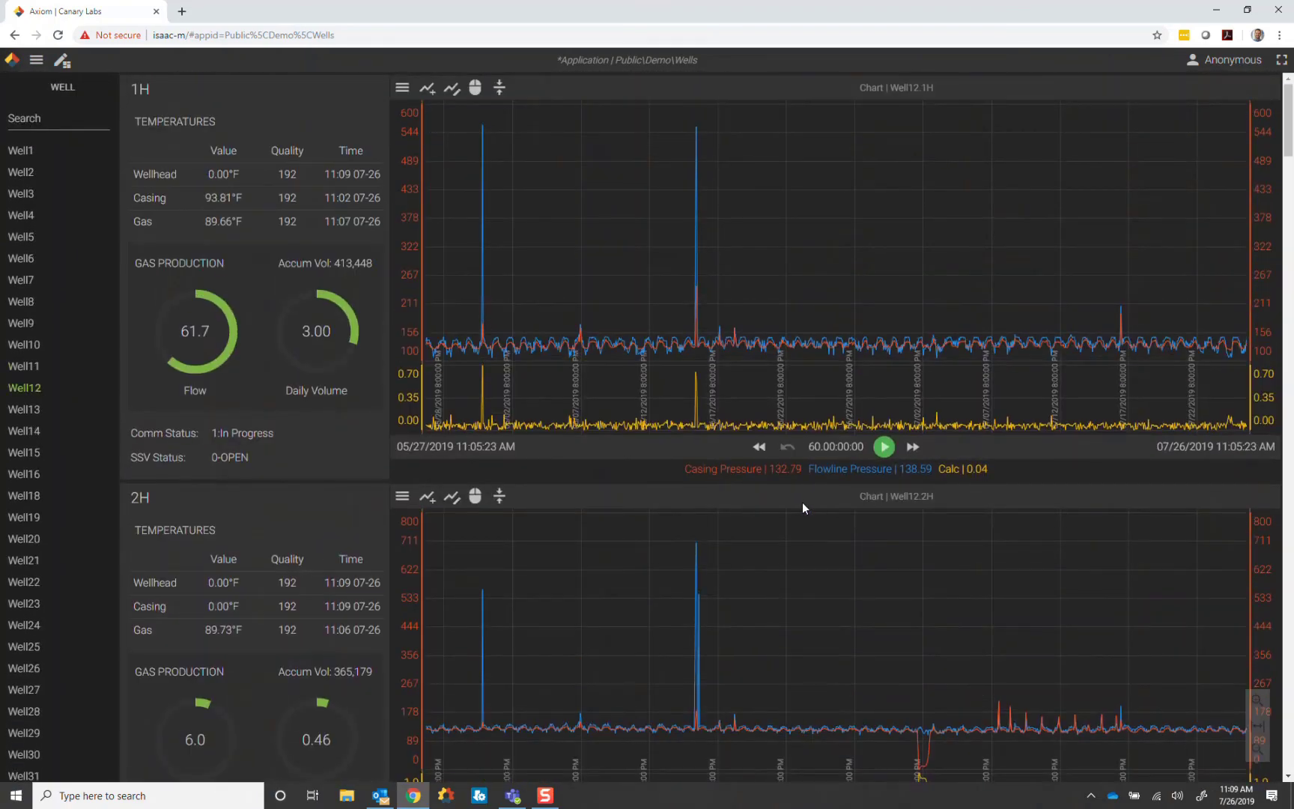
Enter edit mode, add a second screen to the application and switch to it.
left_click(63, 60)
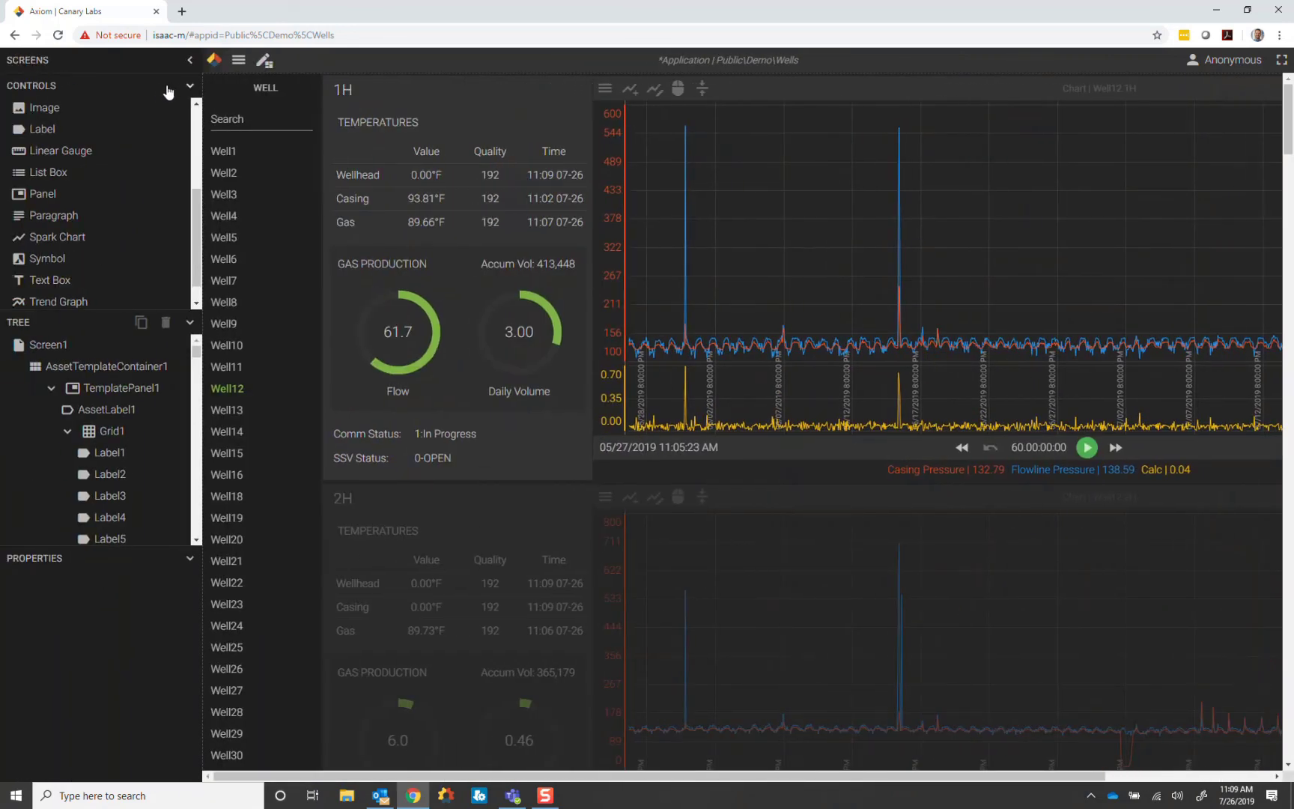
left_click(187, 64)
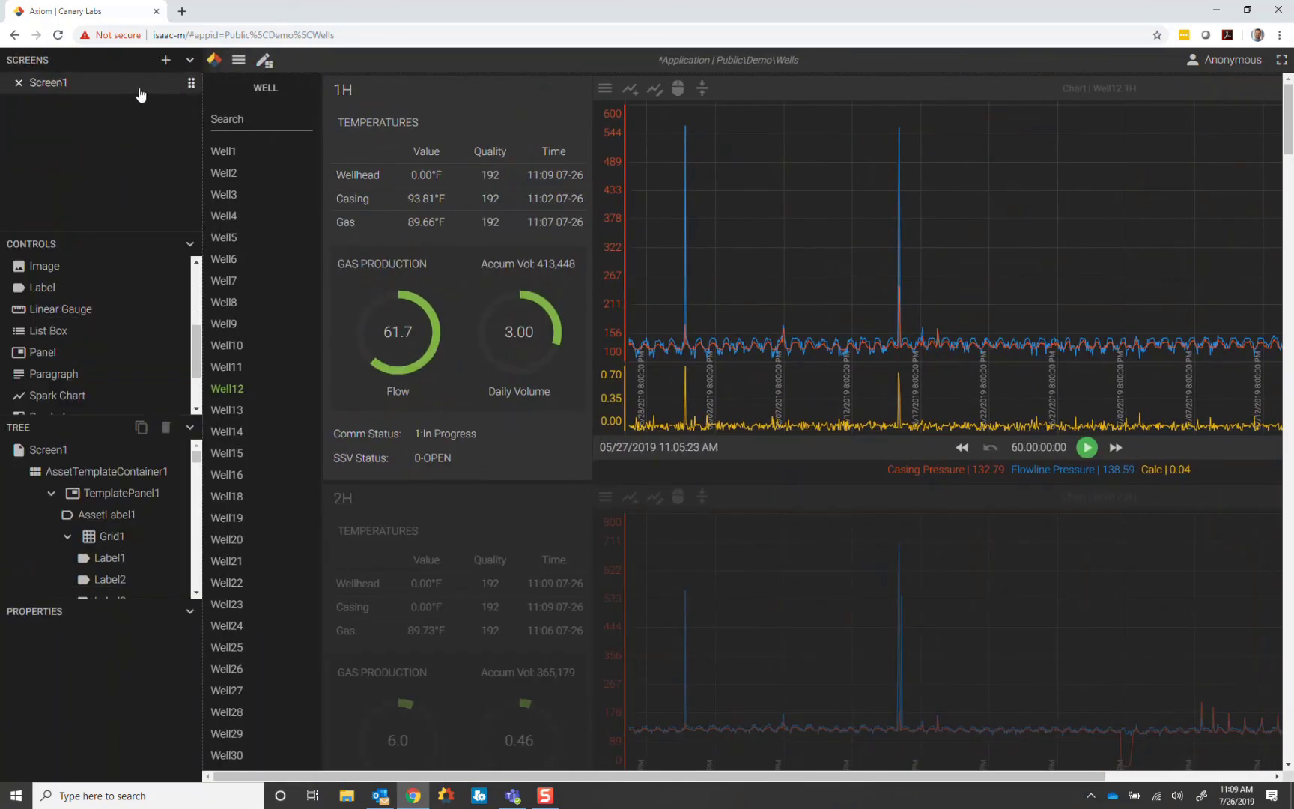
left_click(165, 64)
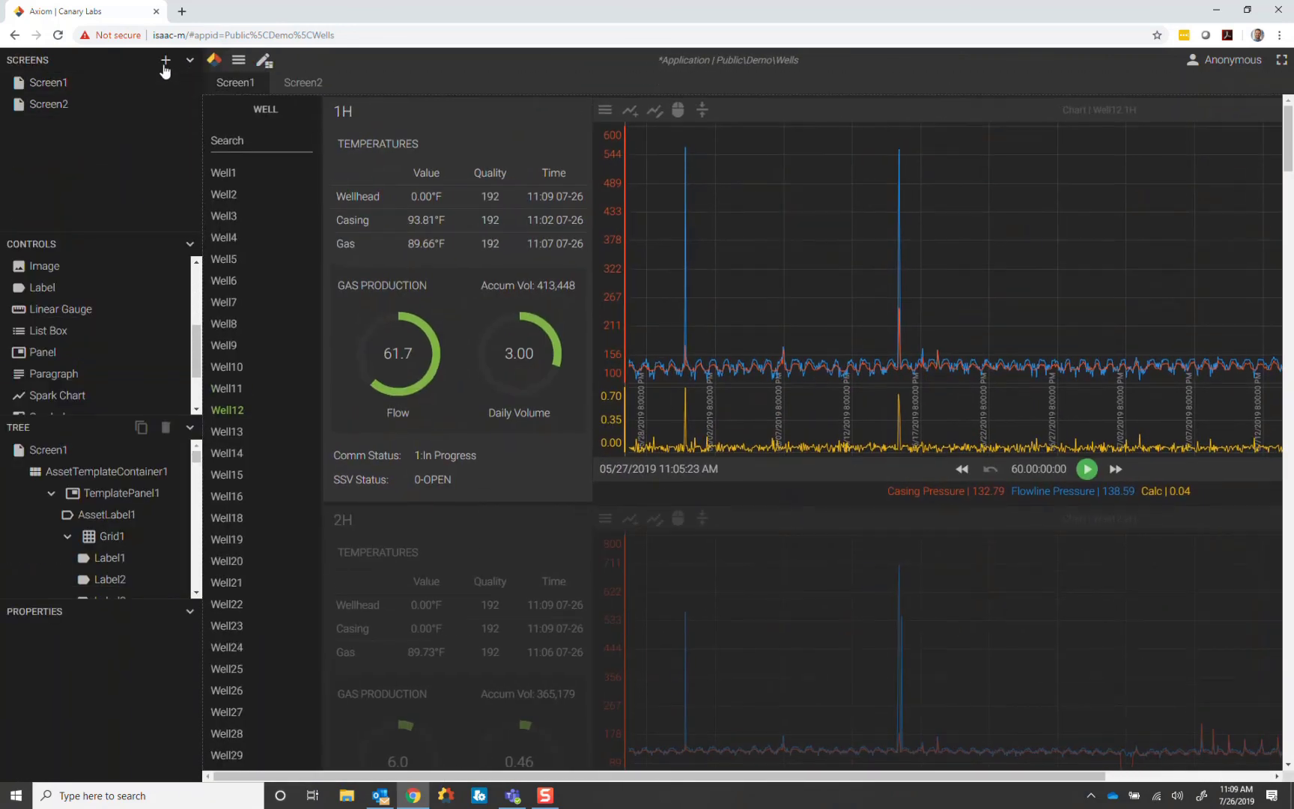
left_click(304, 83)
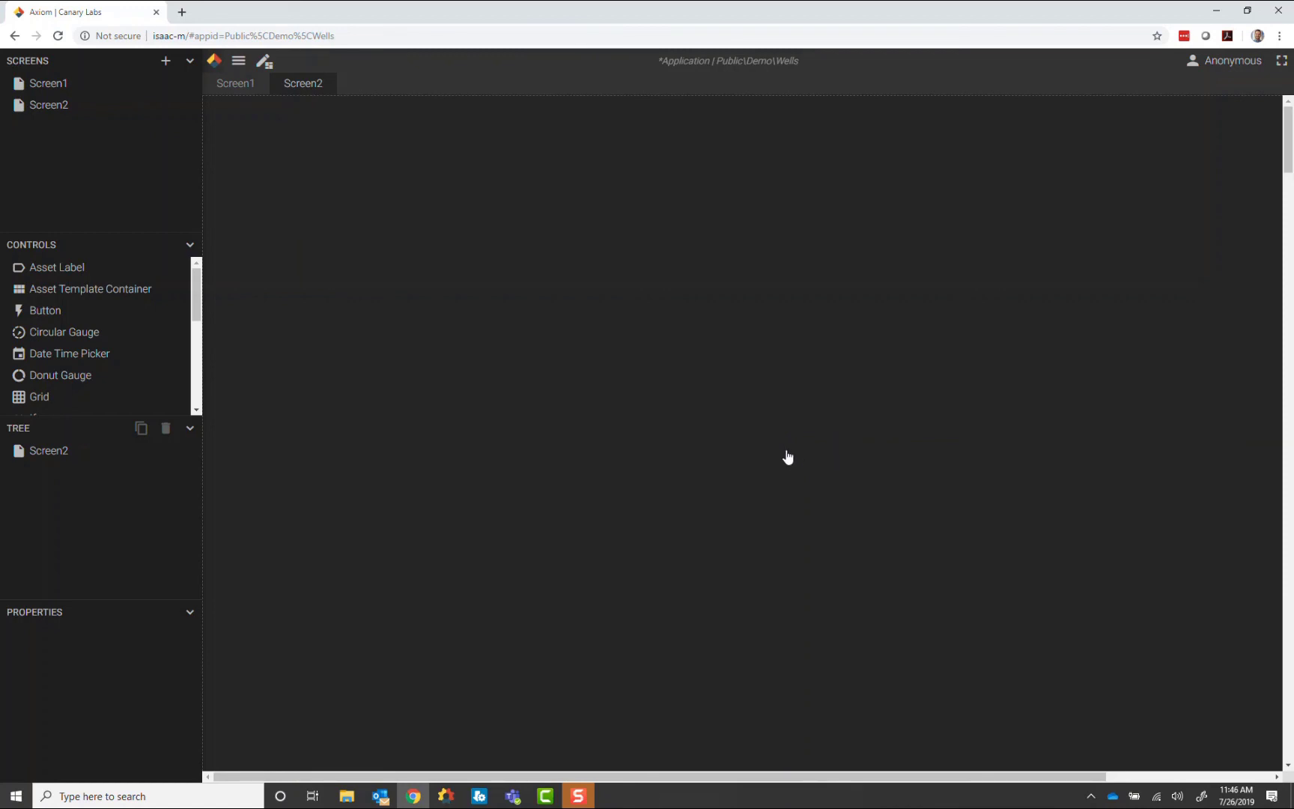
Place a grid in the new screen's upper-left corner and set its width to 900 and height to 10000.
left_click(190, 61)
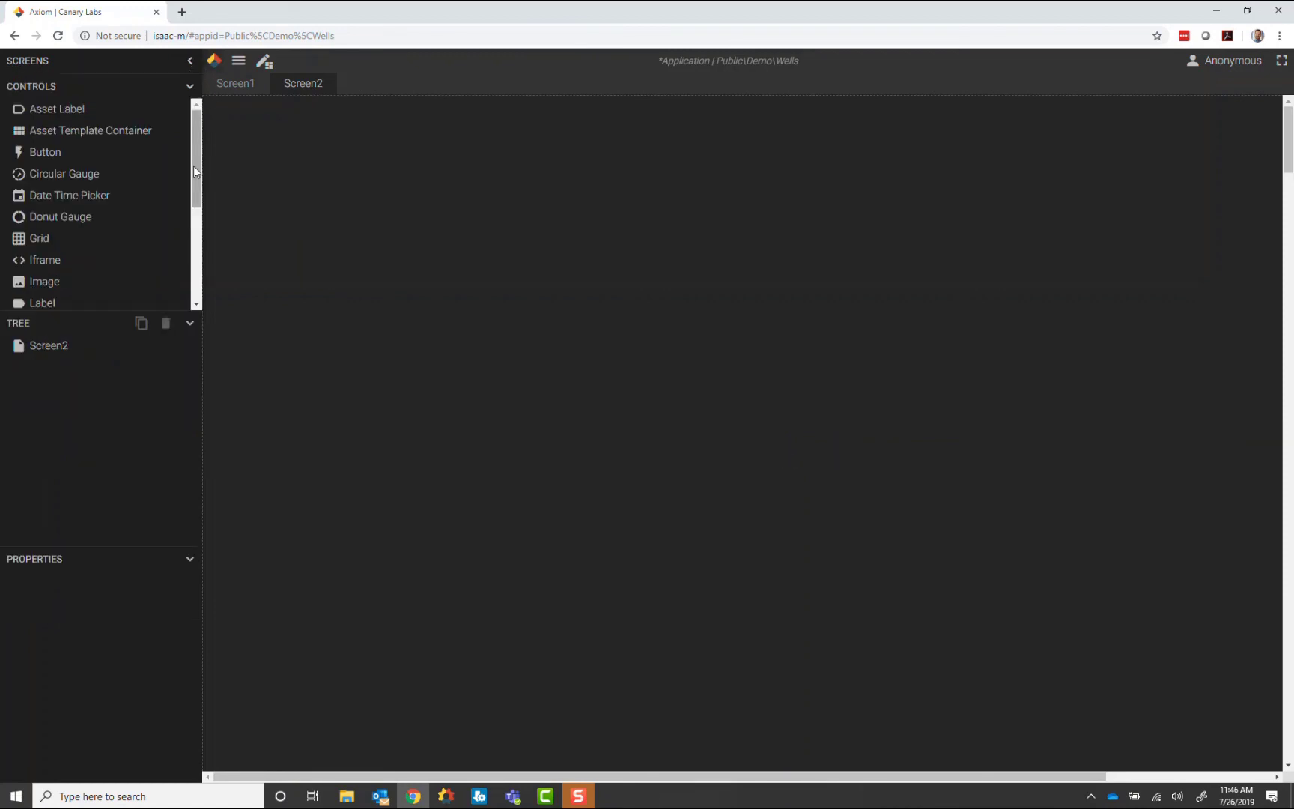
left_click_drag(87, 237, 240, 120)
left_click_drag(315, 209, 308, 206)
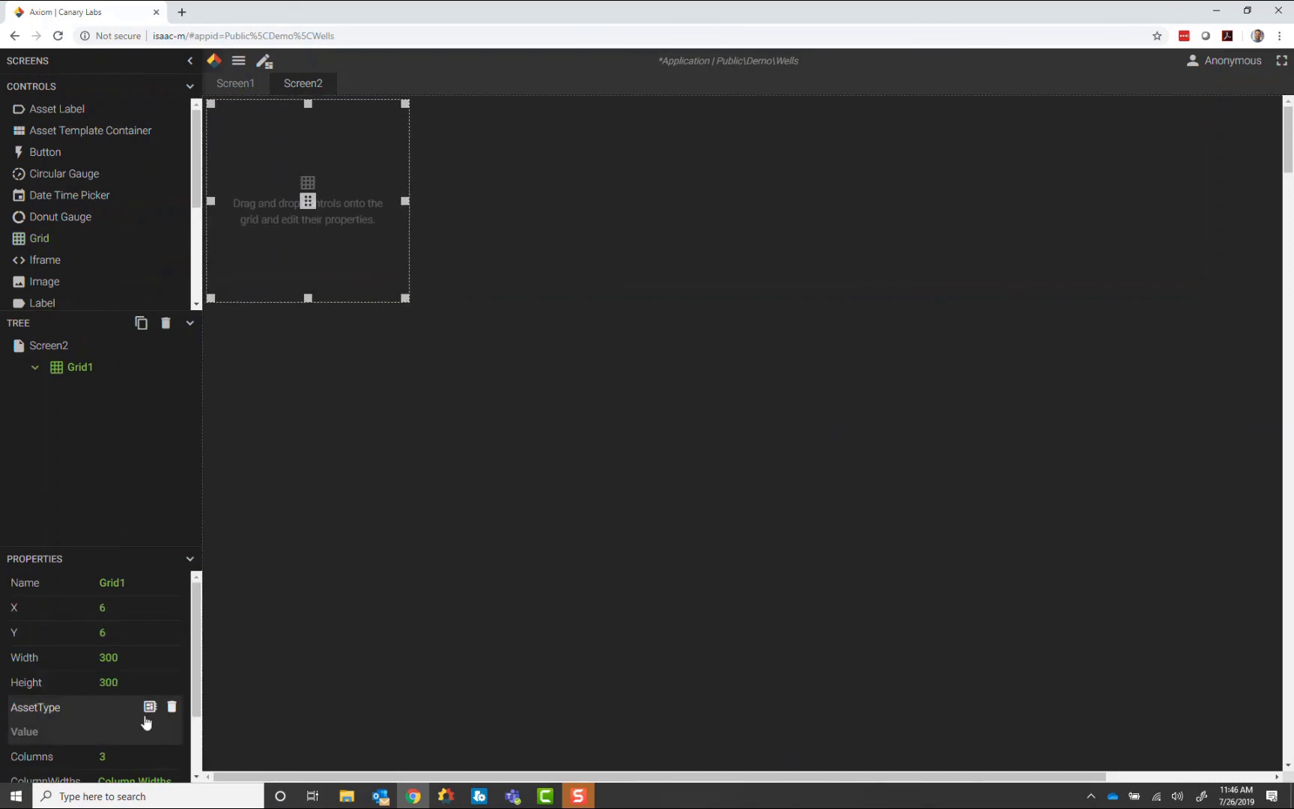
double_click(125, 657)
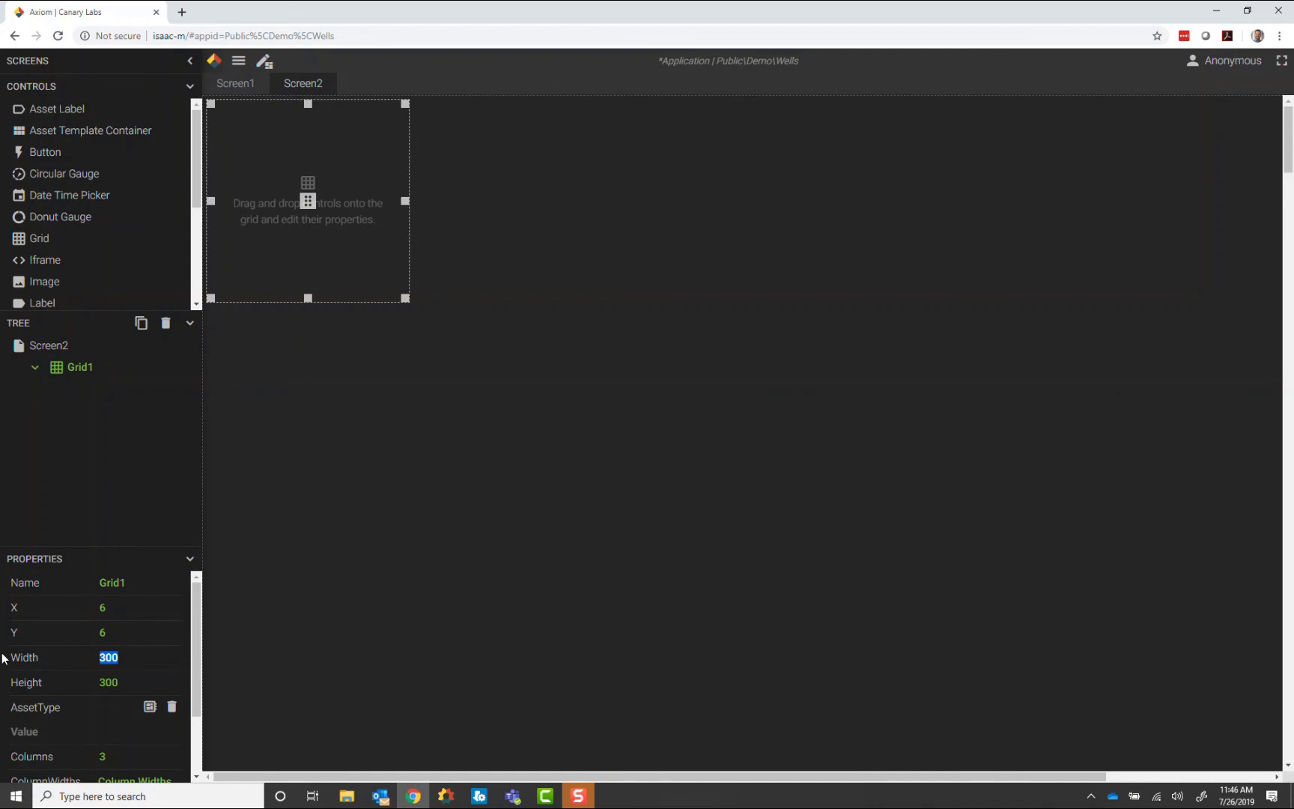
type("900")
key("Tab")
type("1")
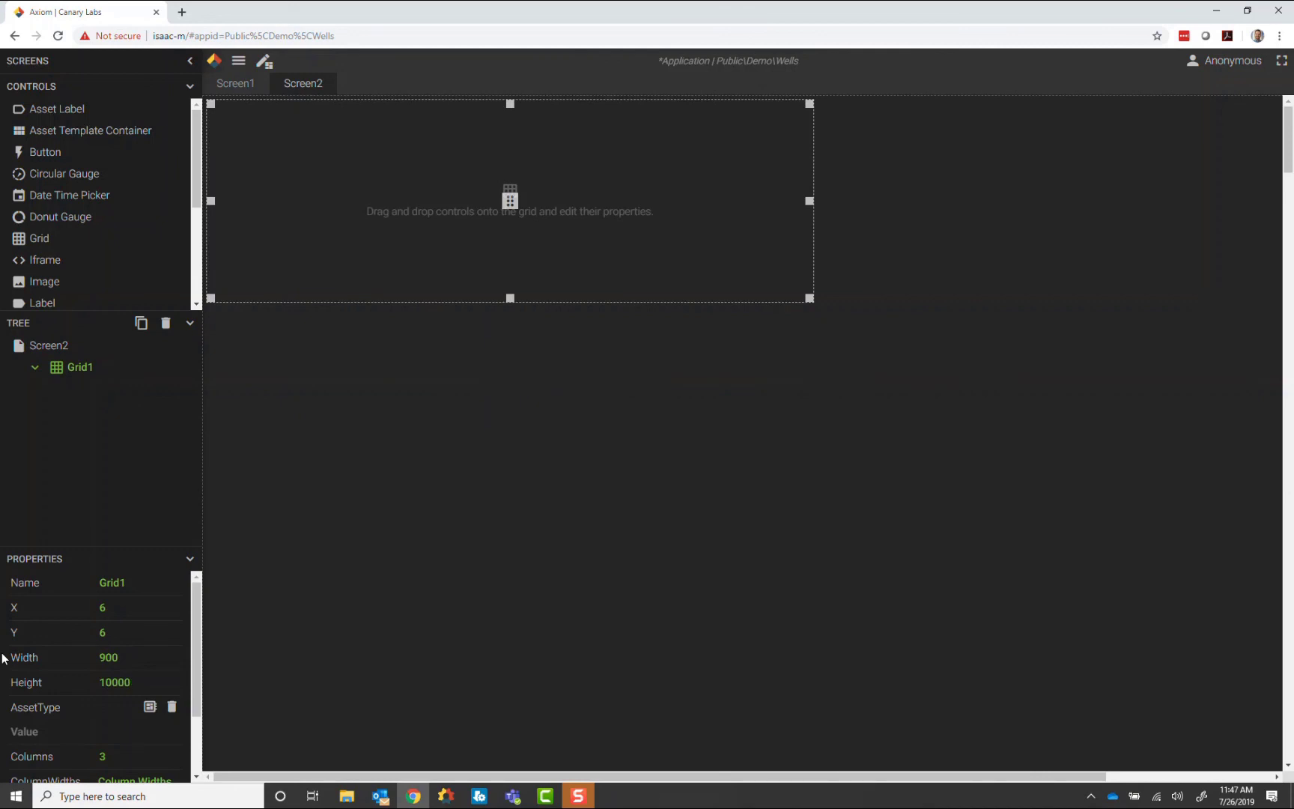
Set the grid's asset type to Well Pad from the Wells view.
left_click(150, 707)
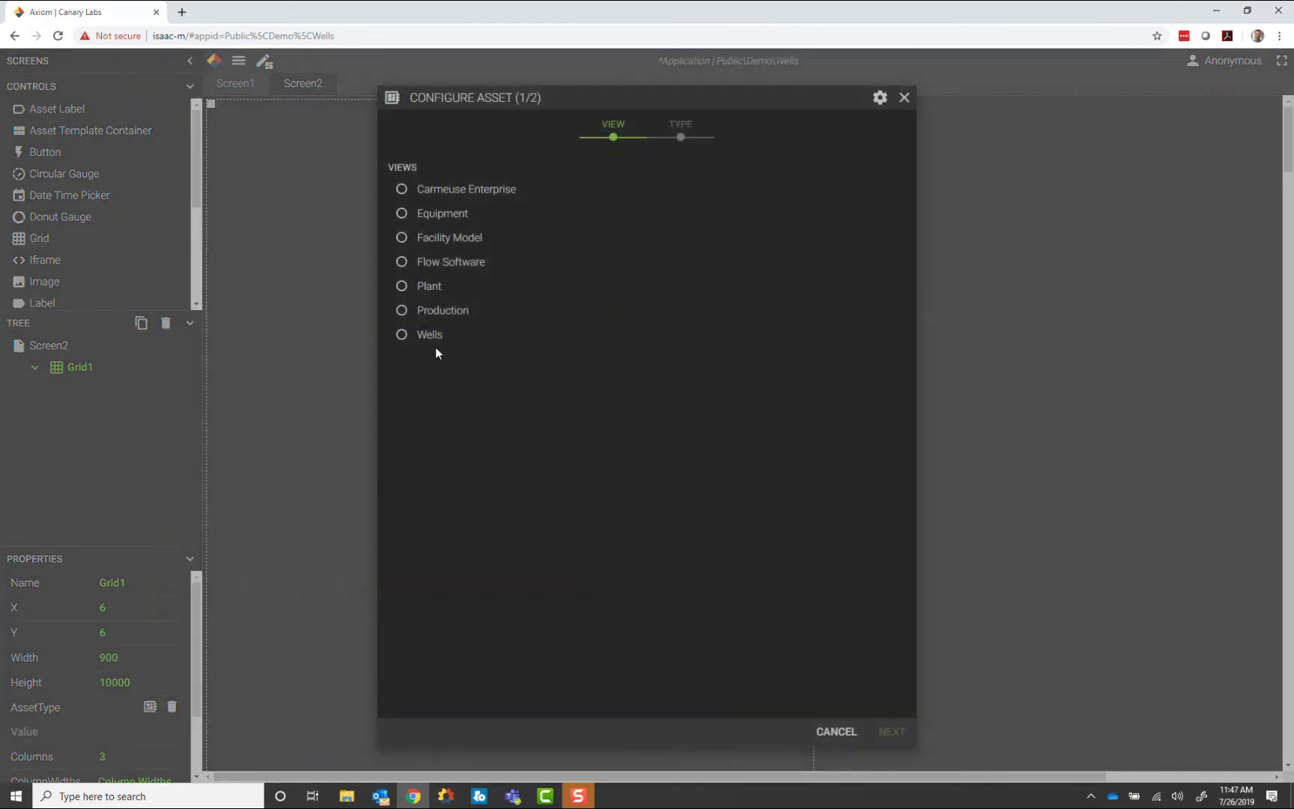
left_click(433, 339)
left_click(889, 732)
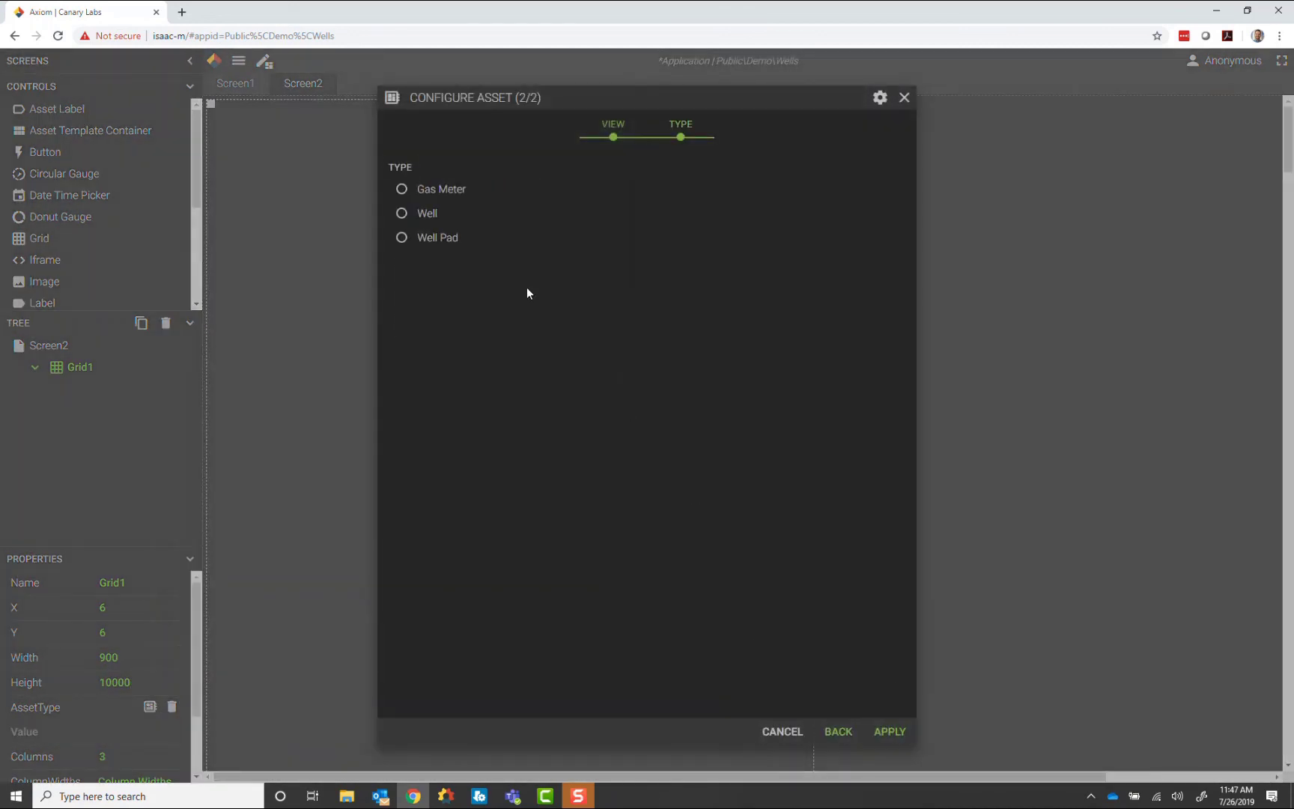
left_click(438, 238)
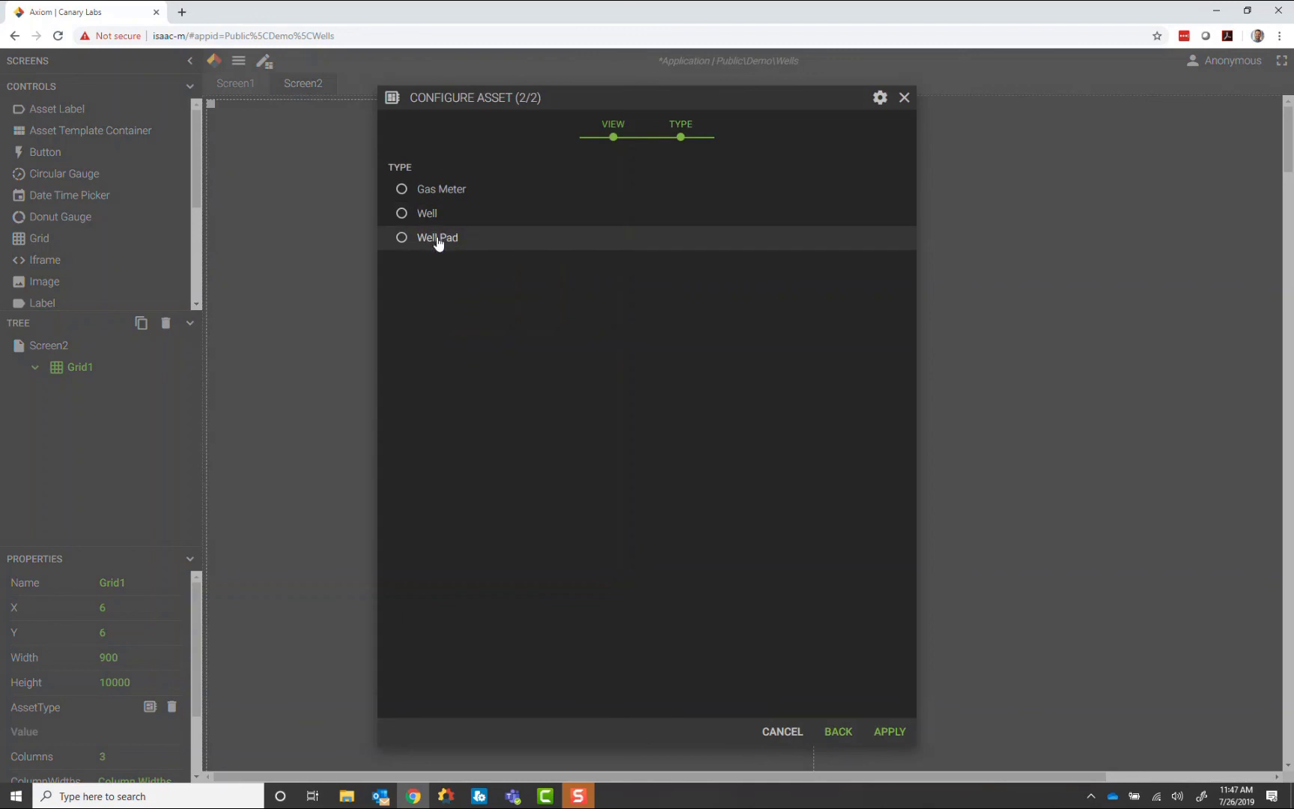
left_click(888, 734)
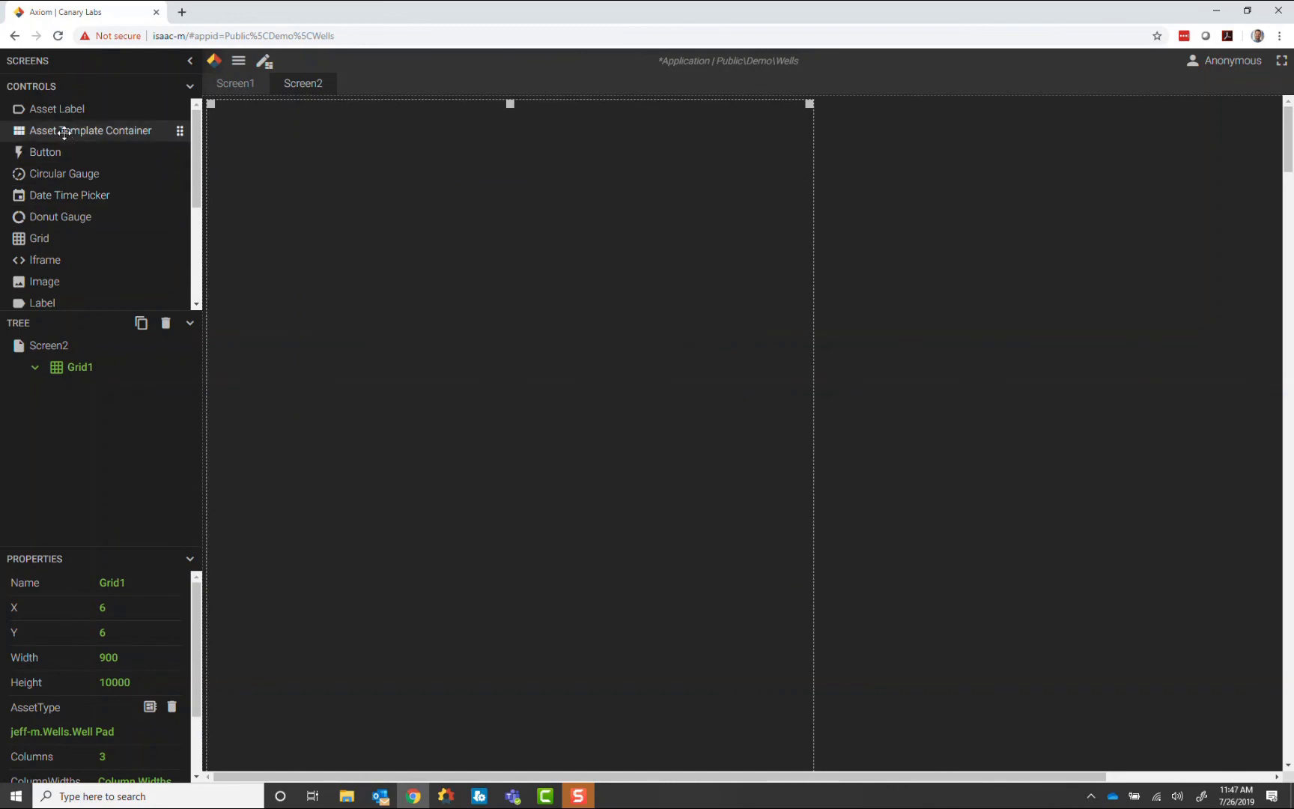
Fill the grid's first row with an asset label, a value box and a spark chart, one per column.
left_click_drag(57, 113, 251, 129)
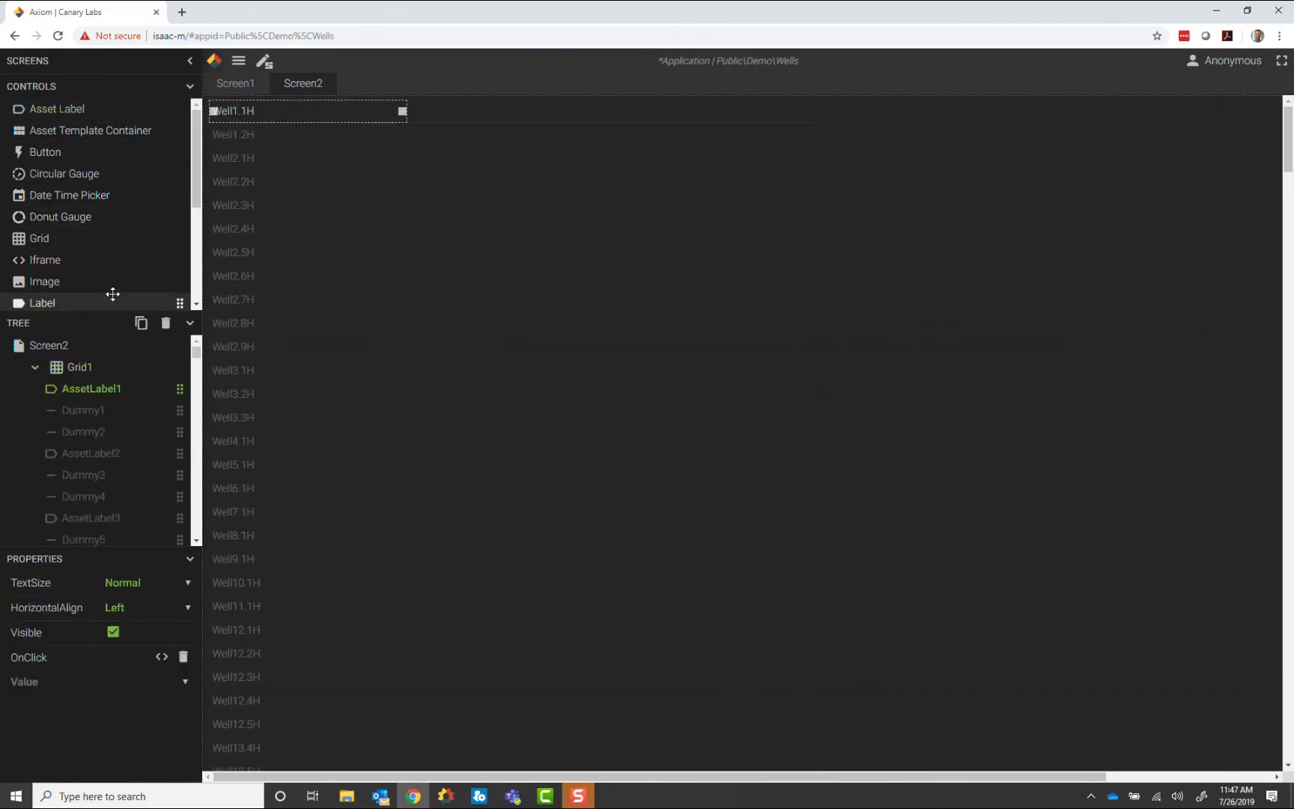
scroll(90, 269, "down", 1)
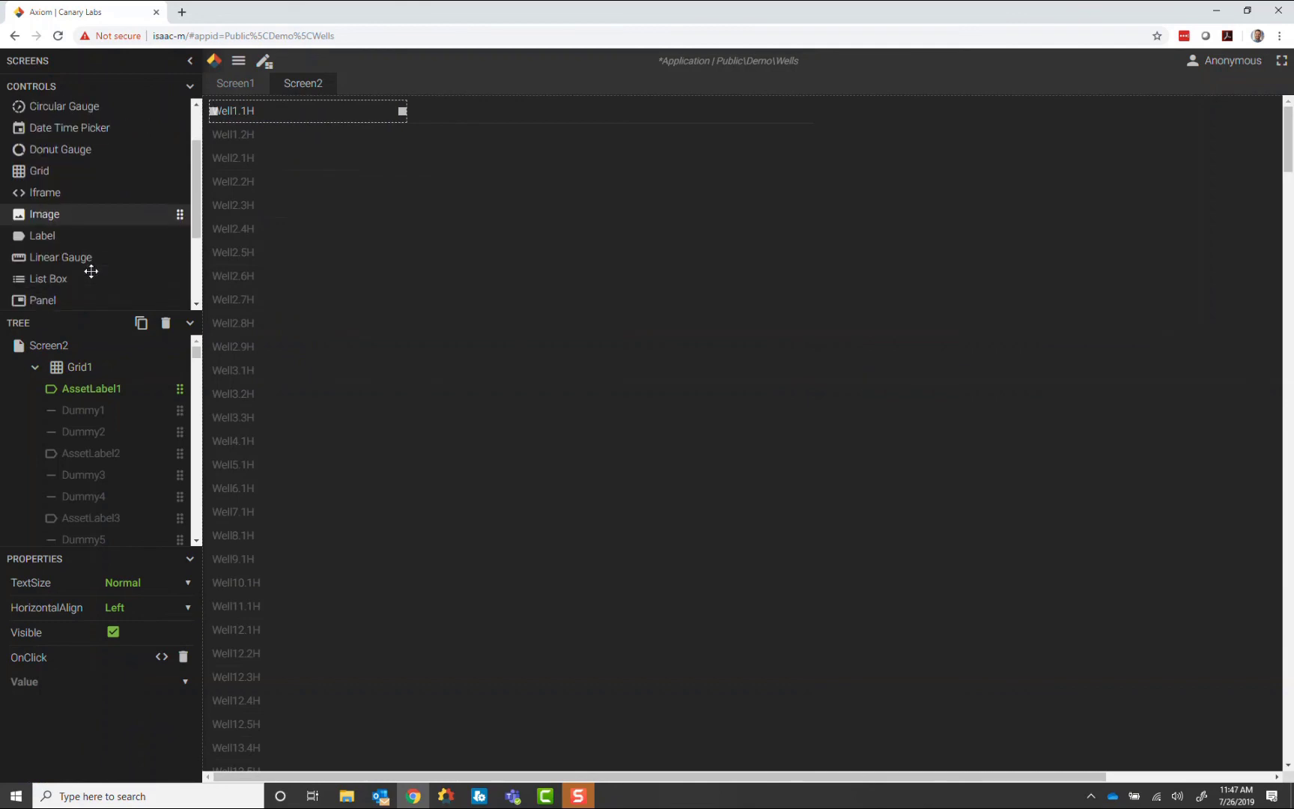
scroll(90, 270, "down", 2)
left_click_drag(73, 299, 380, 118)
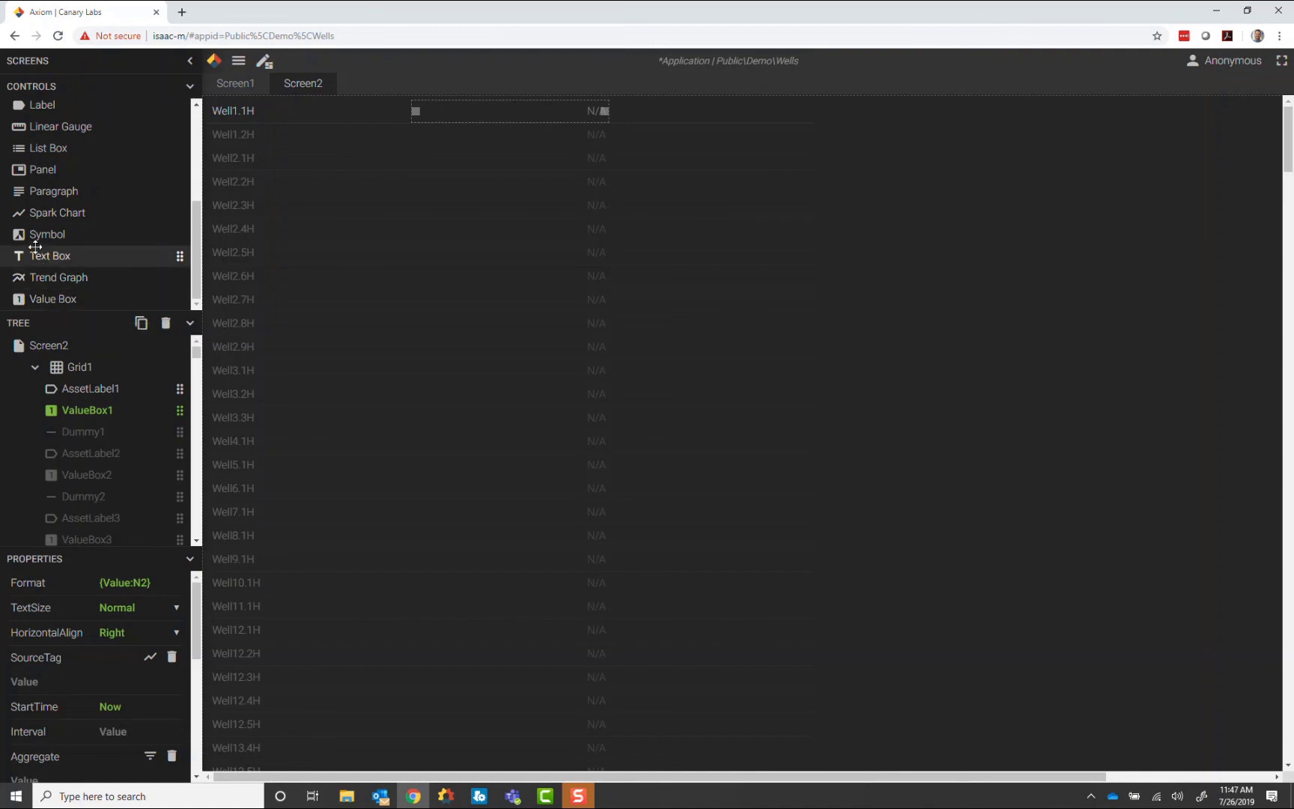
left_click_drag(47, 214, 730, 167)
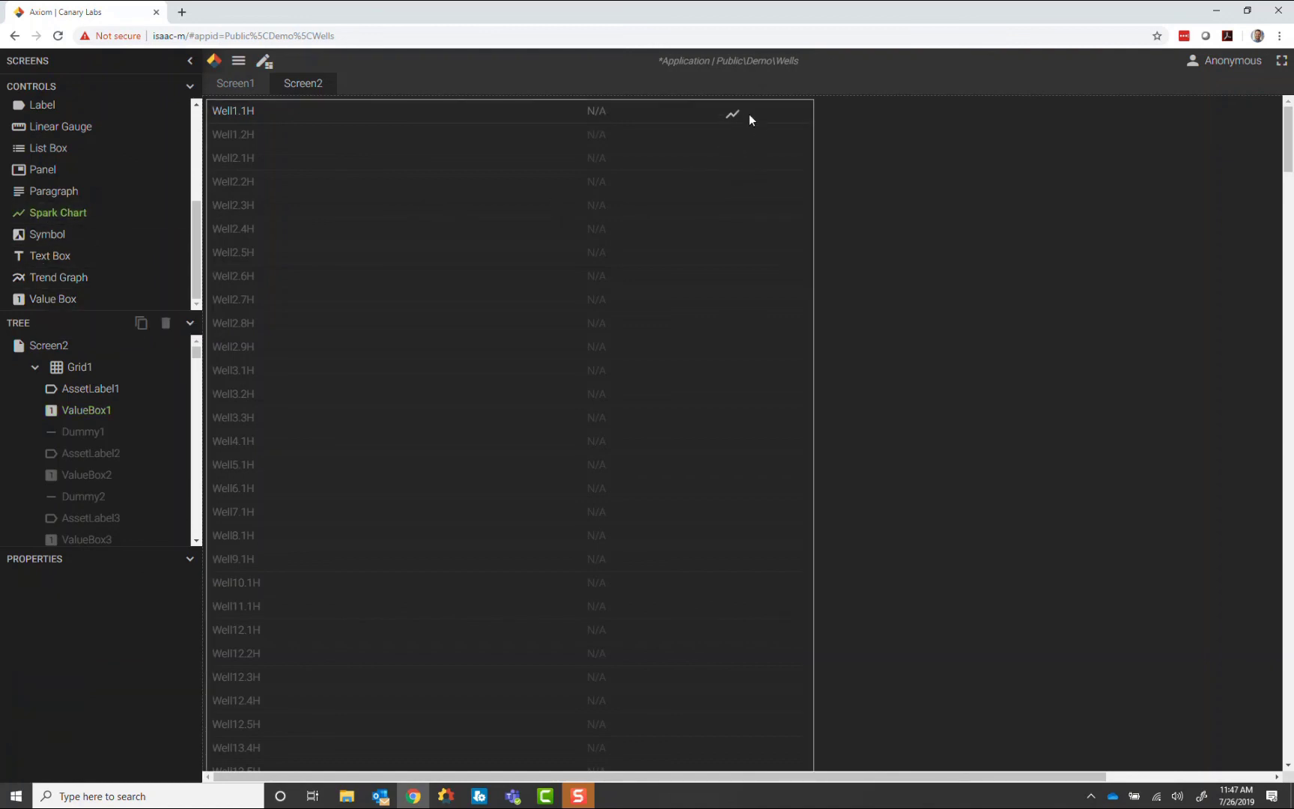
left_click_drag(749, 115, 745, 111)
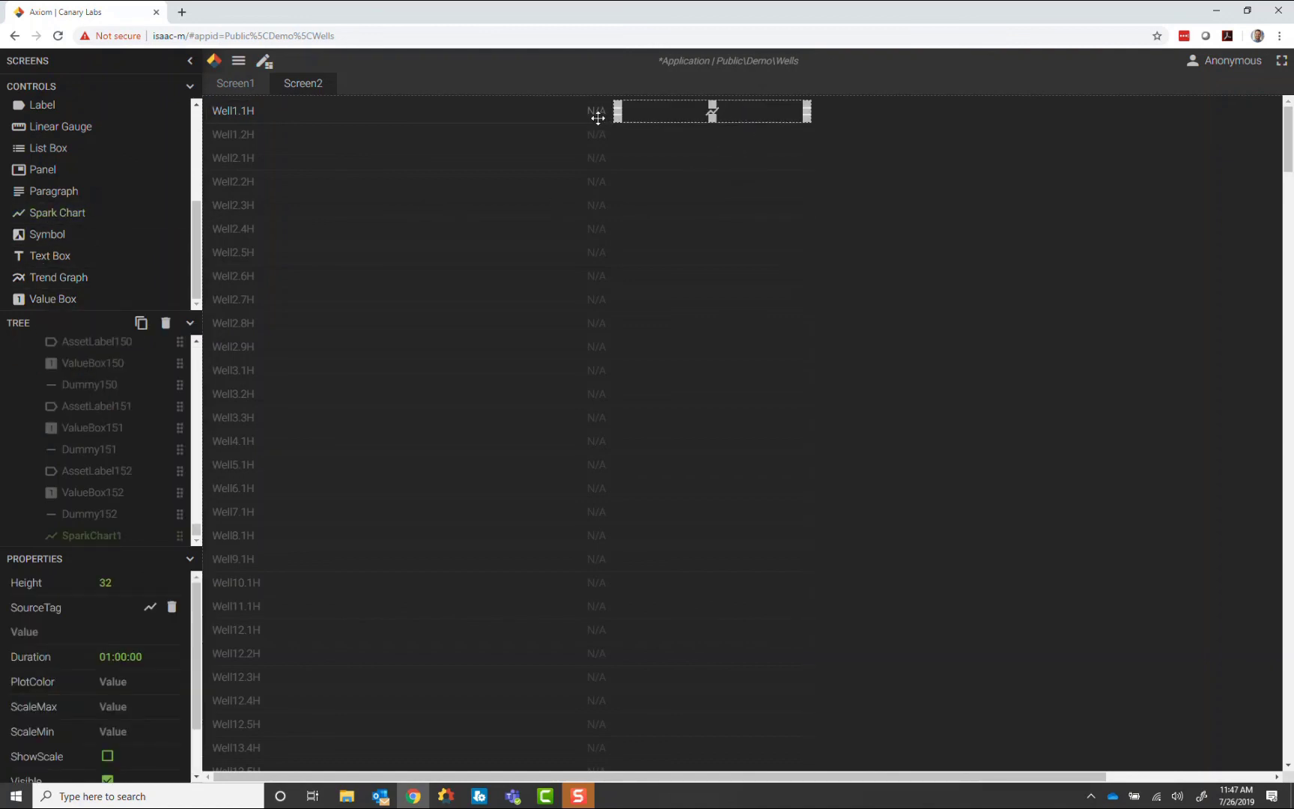
Assign GM.Gas Accum Volume as the source tag of both the value box and the spark chart in the first row.
left_click(595, 114)
left_click(714, 113, "ctrl")
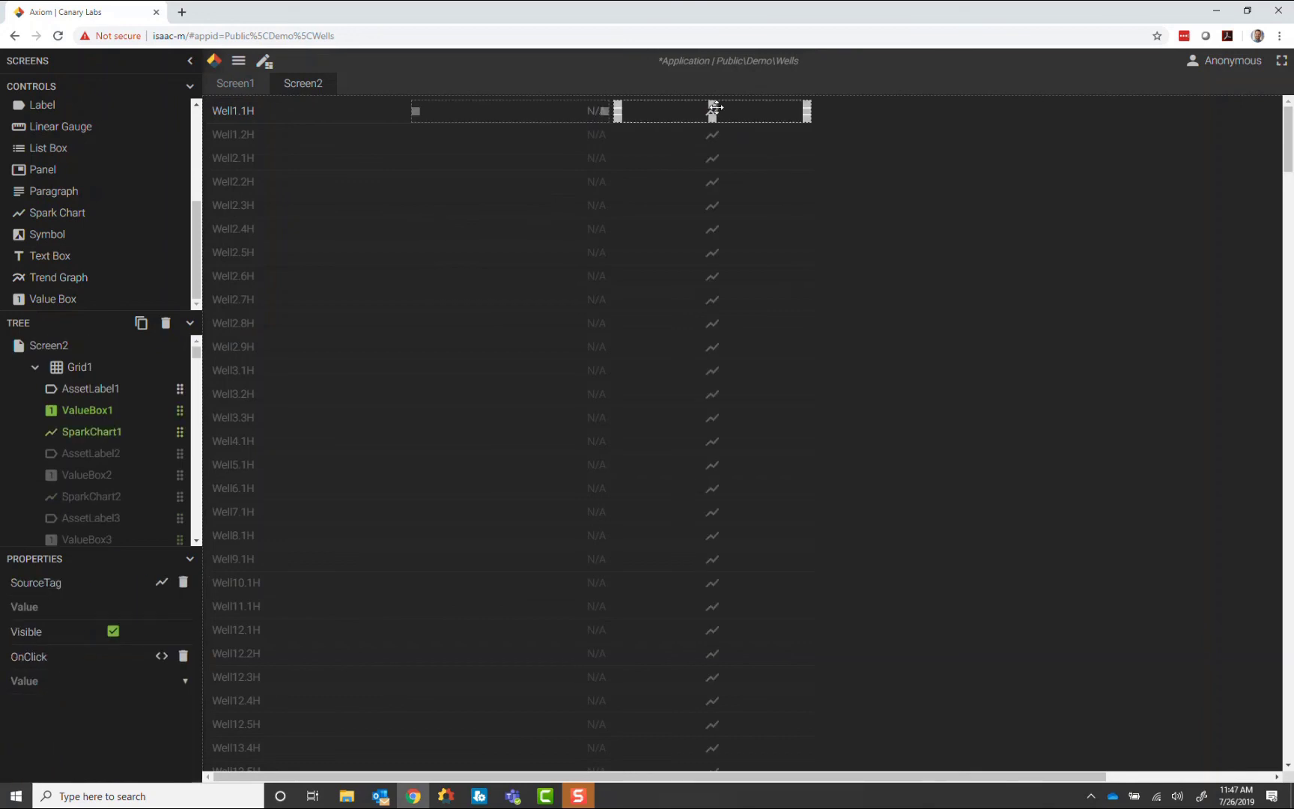
left_click(161, 581)
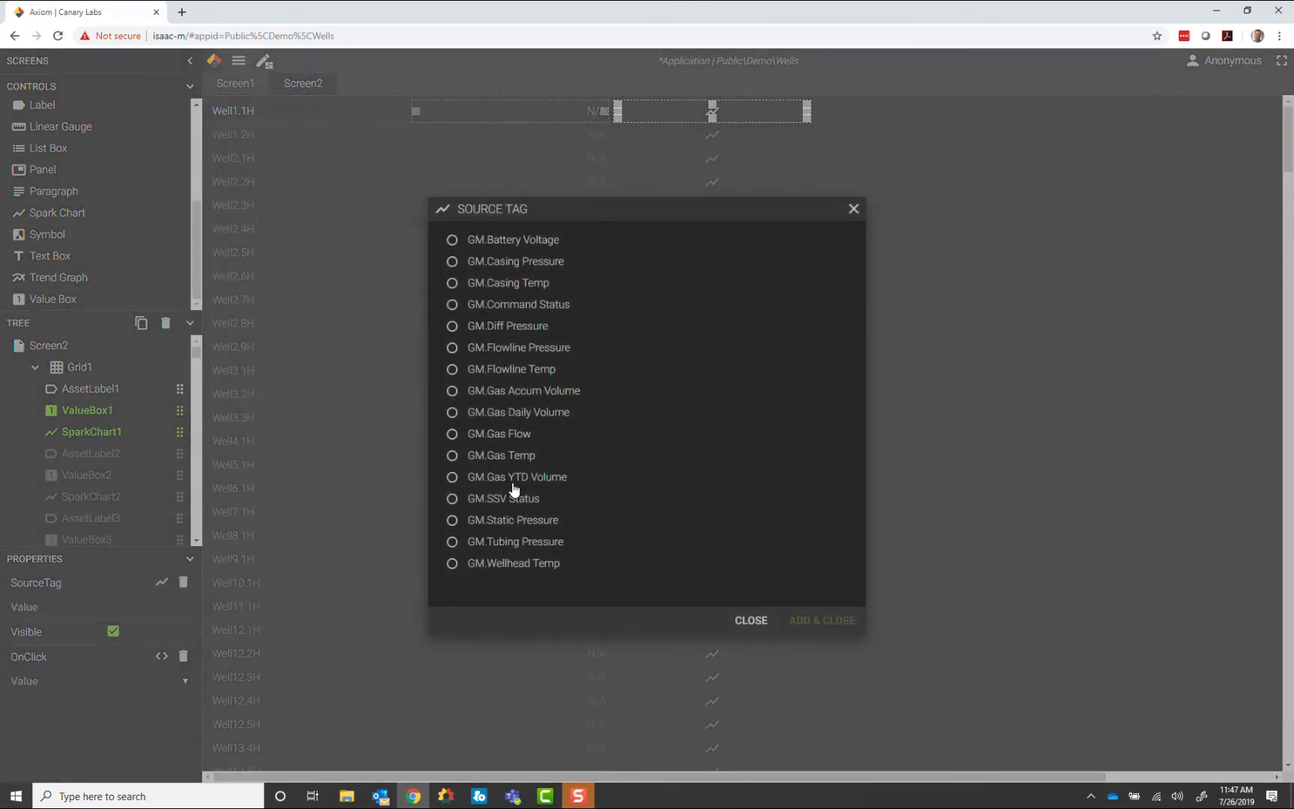
left_click(518, 393)
left_click(836, 620)
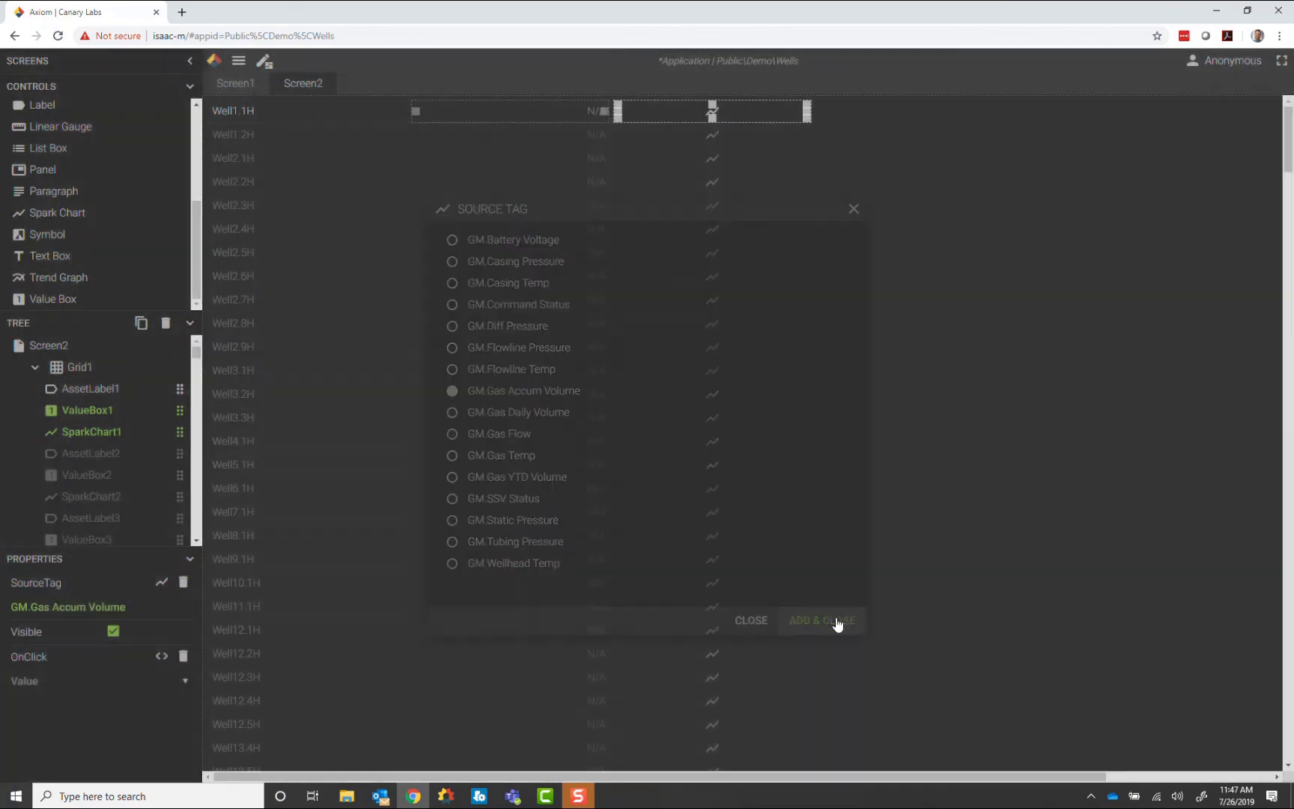
Set the spark chart's duration to 60 days and increase its height to 48.
left_click(727, 111)
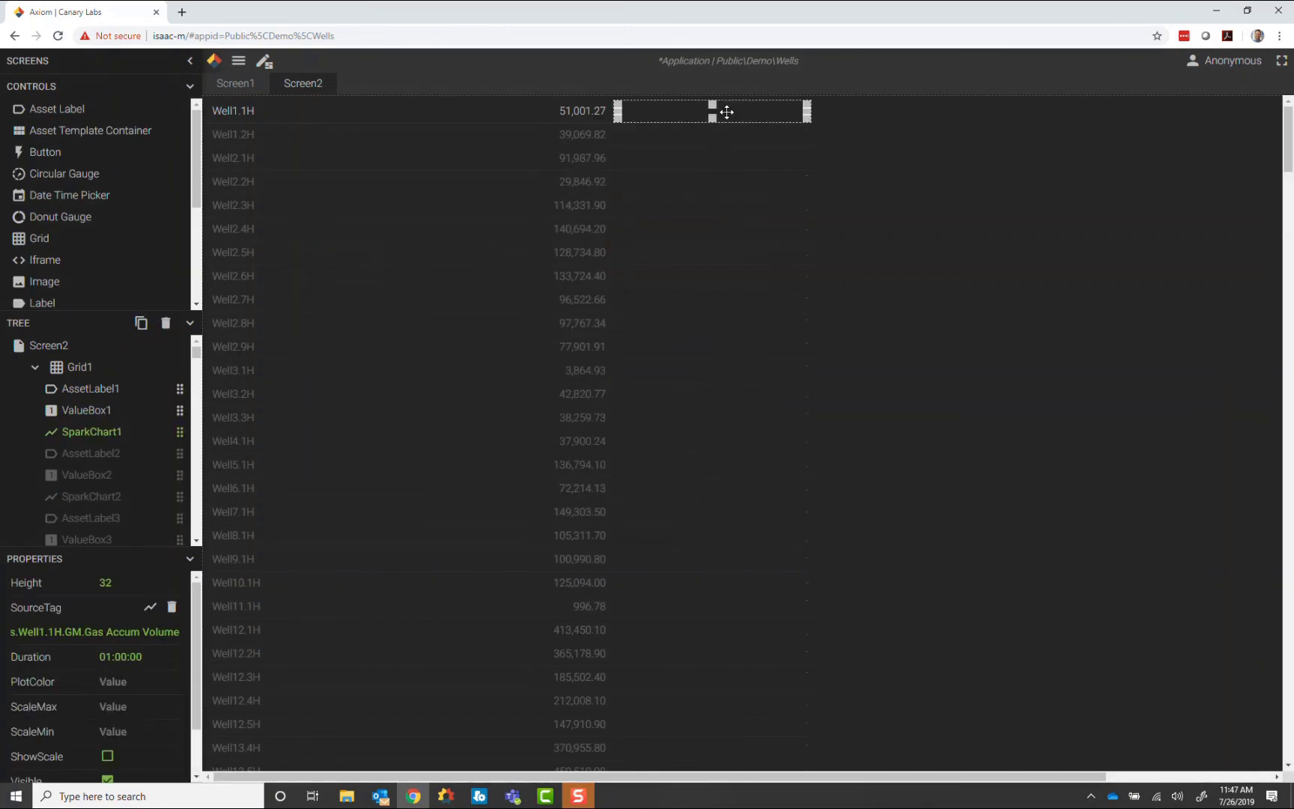
left_click(127, 656)
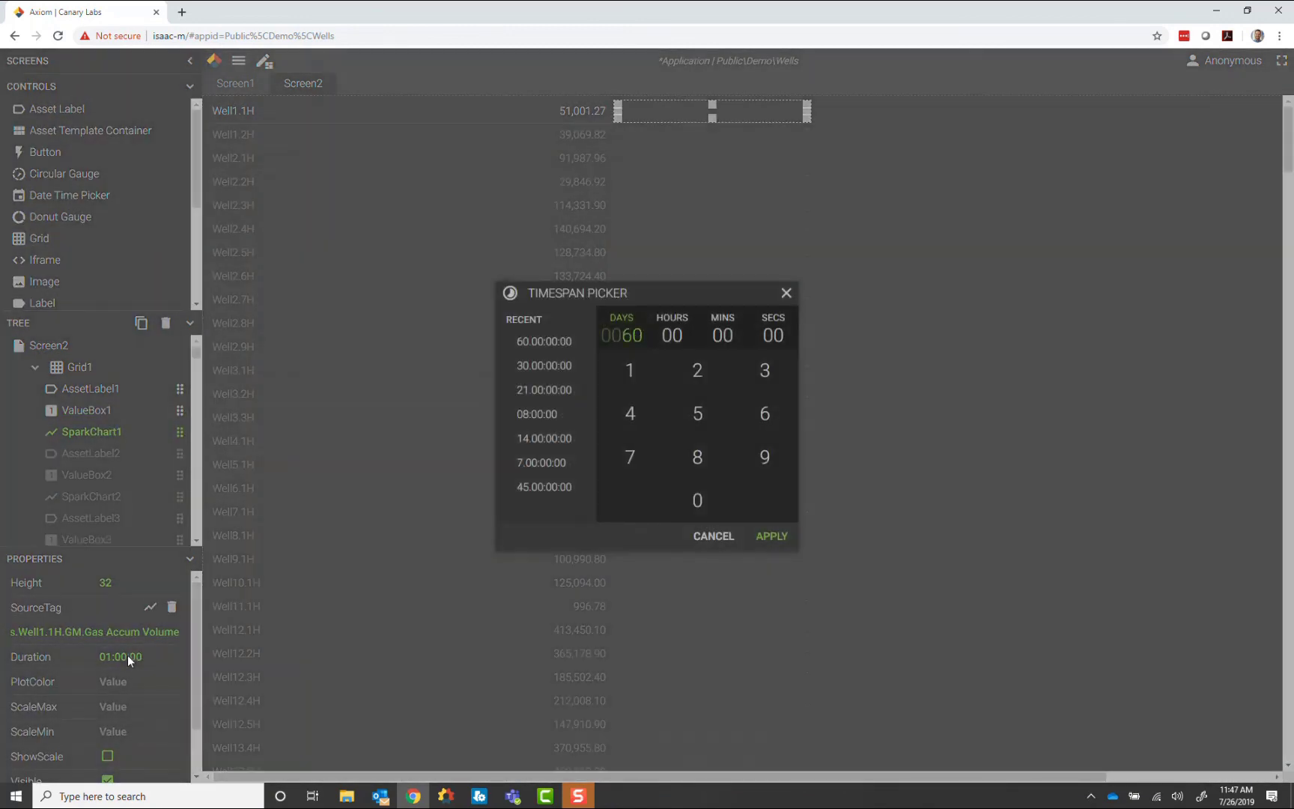
key("Escape")
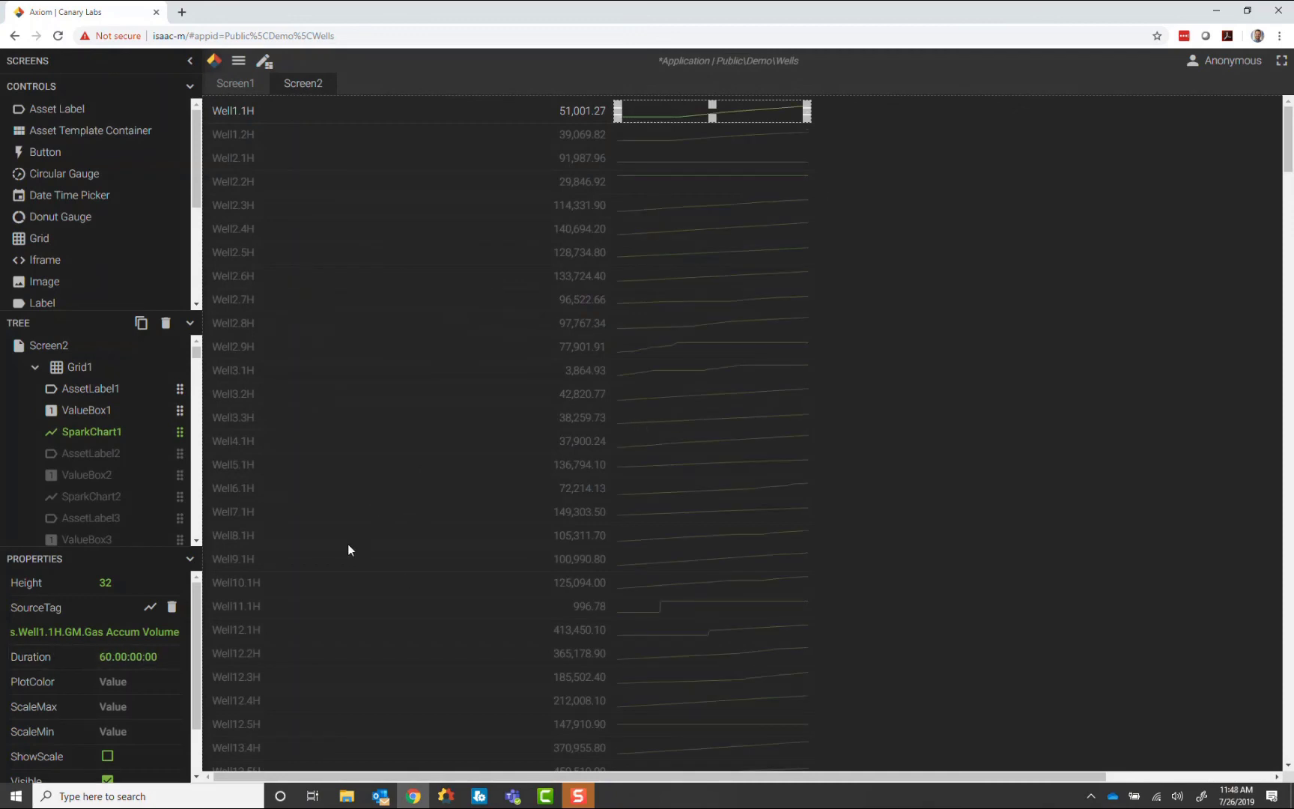
left_click_drag(712, 117, 712, 132)
left_click(500, 118)
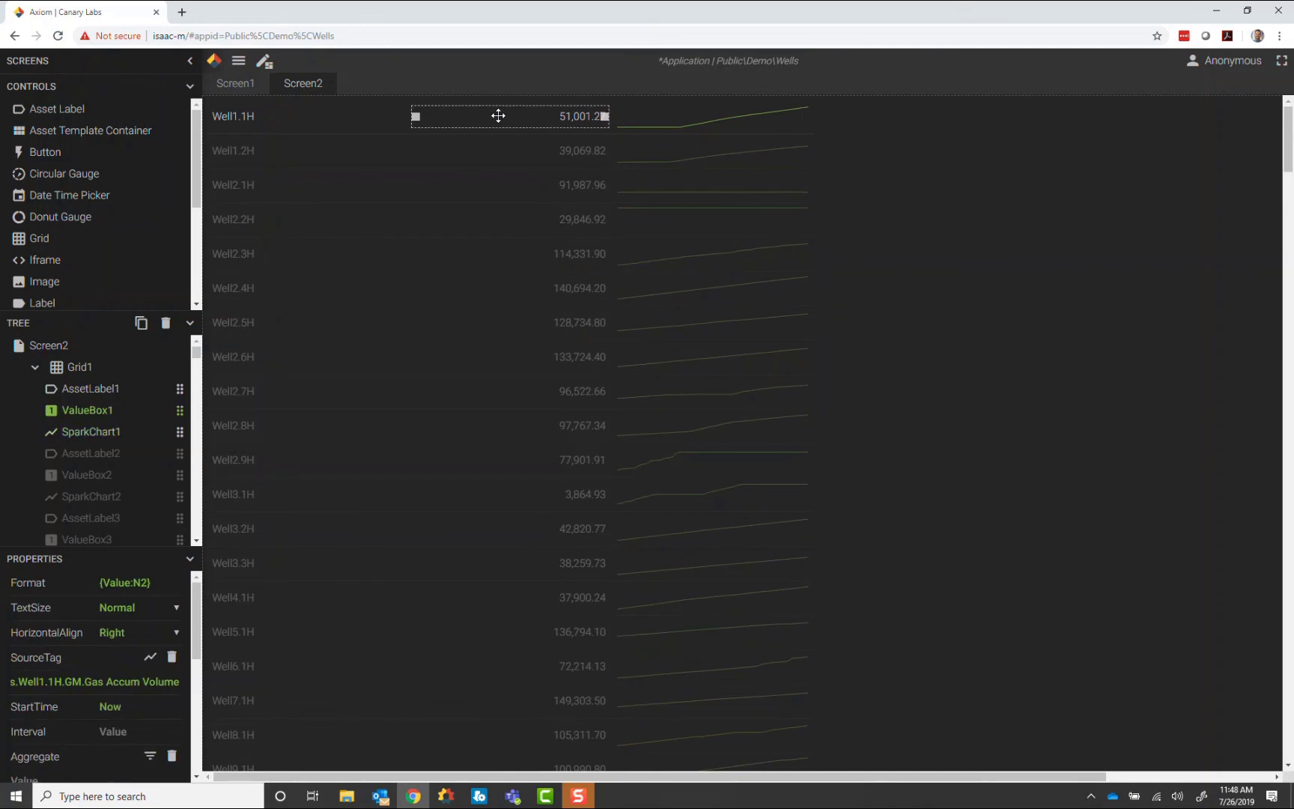
Widen the grid's third column, which holds the spark charts, with a percentage column width.
left_click(84, 369)
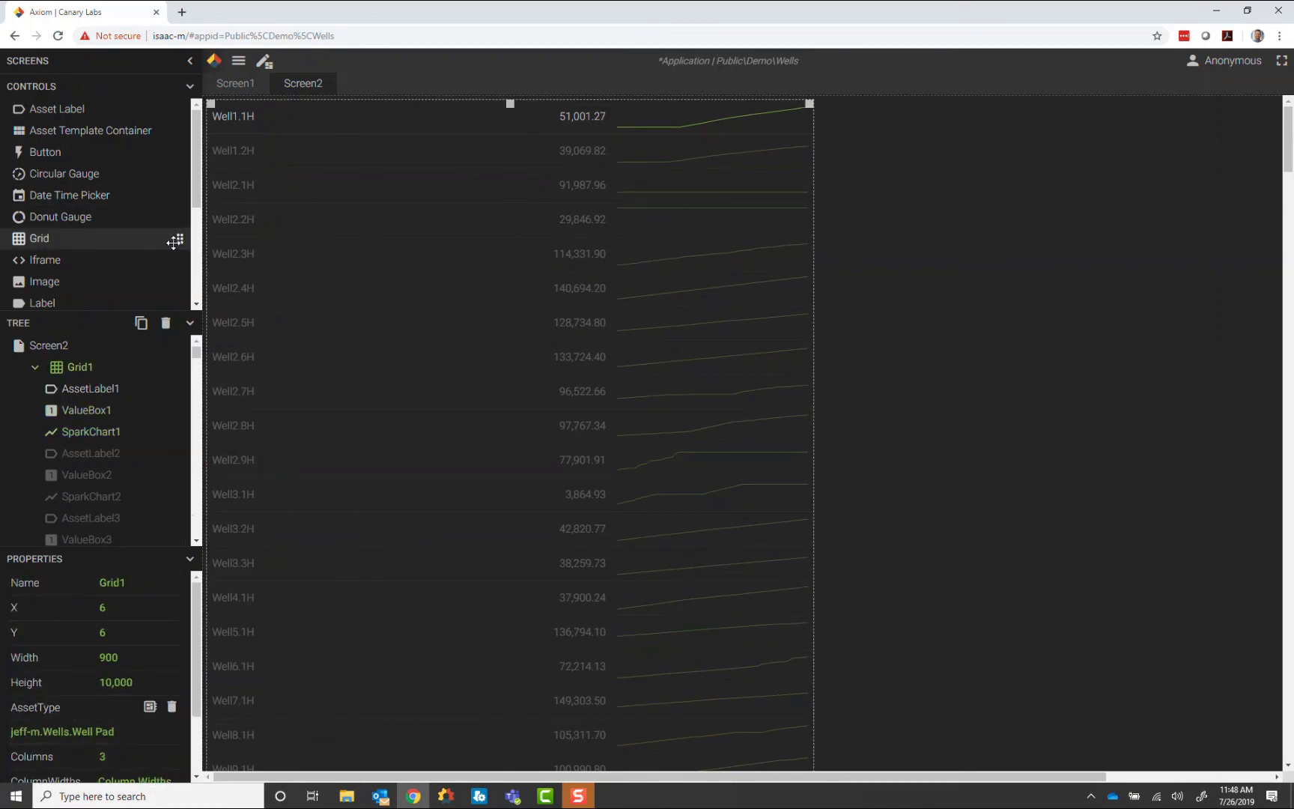
left_click(190, 323)
left_click(140, 678)
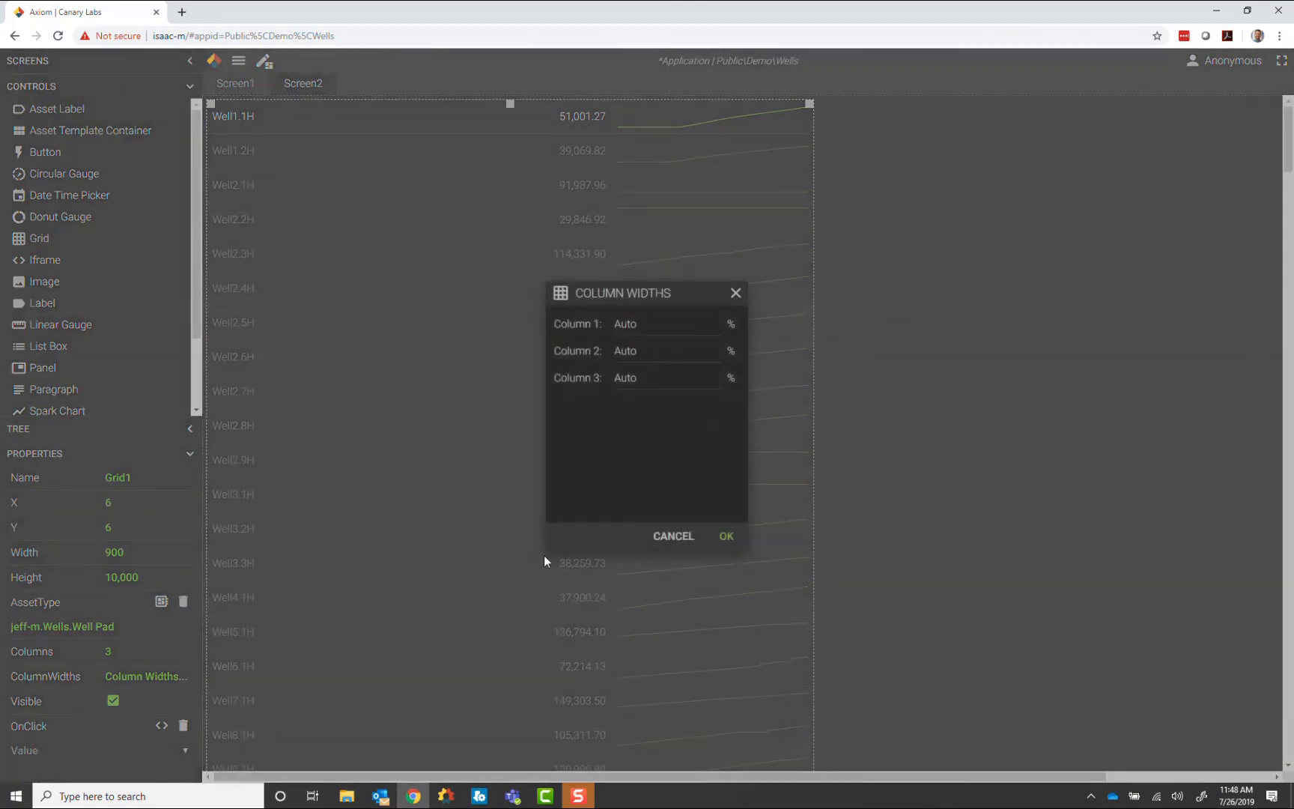
left_click(649, 376)
left_click(732, 536)
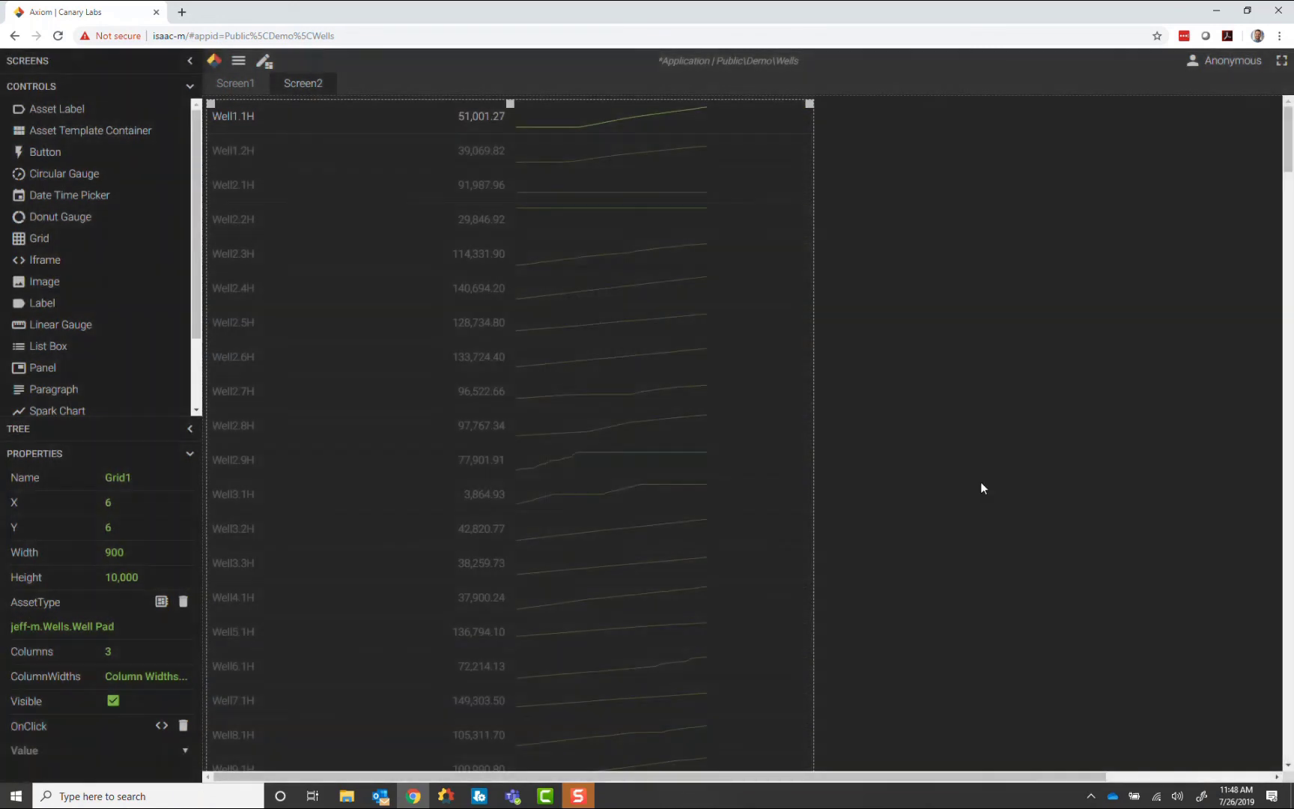
left_click(613, 120)
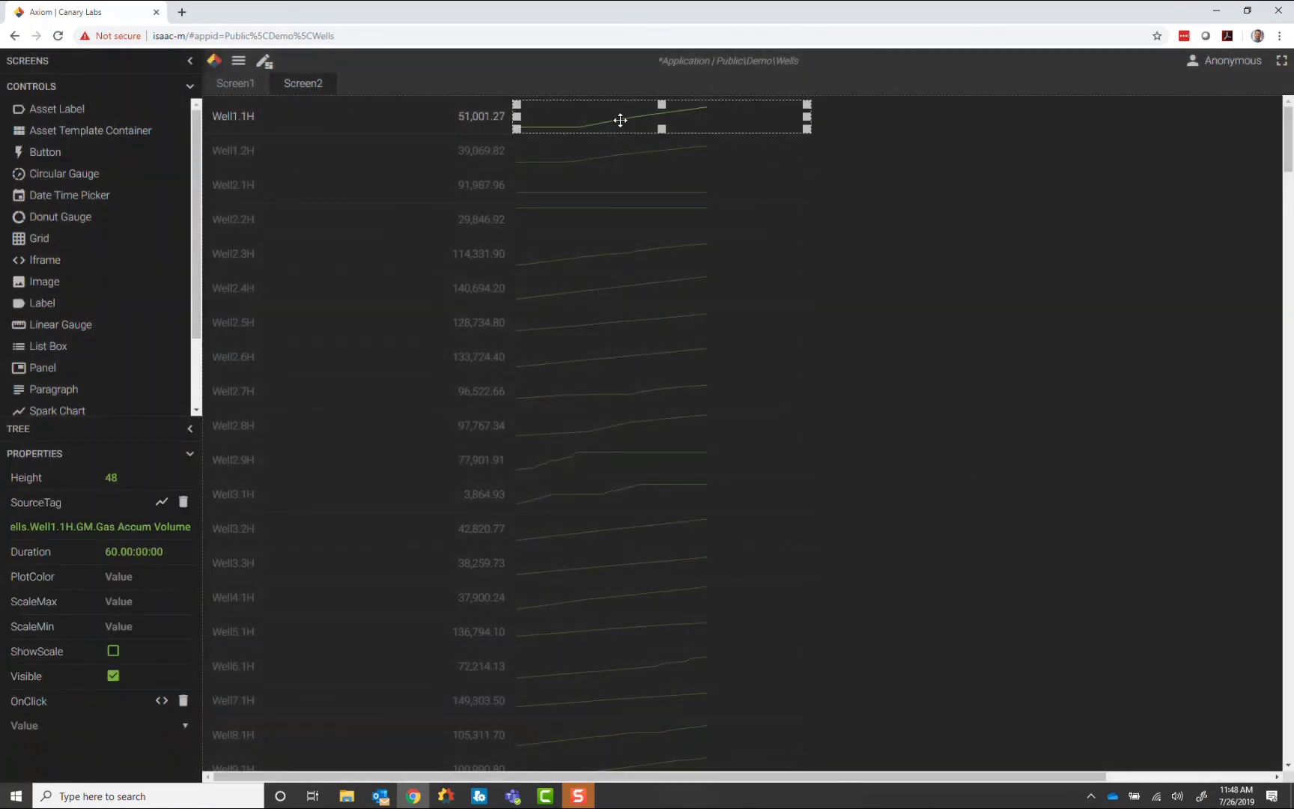
left_click(835, 325)
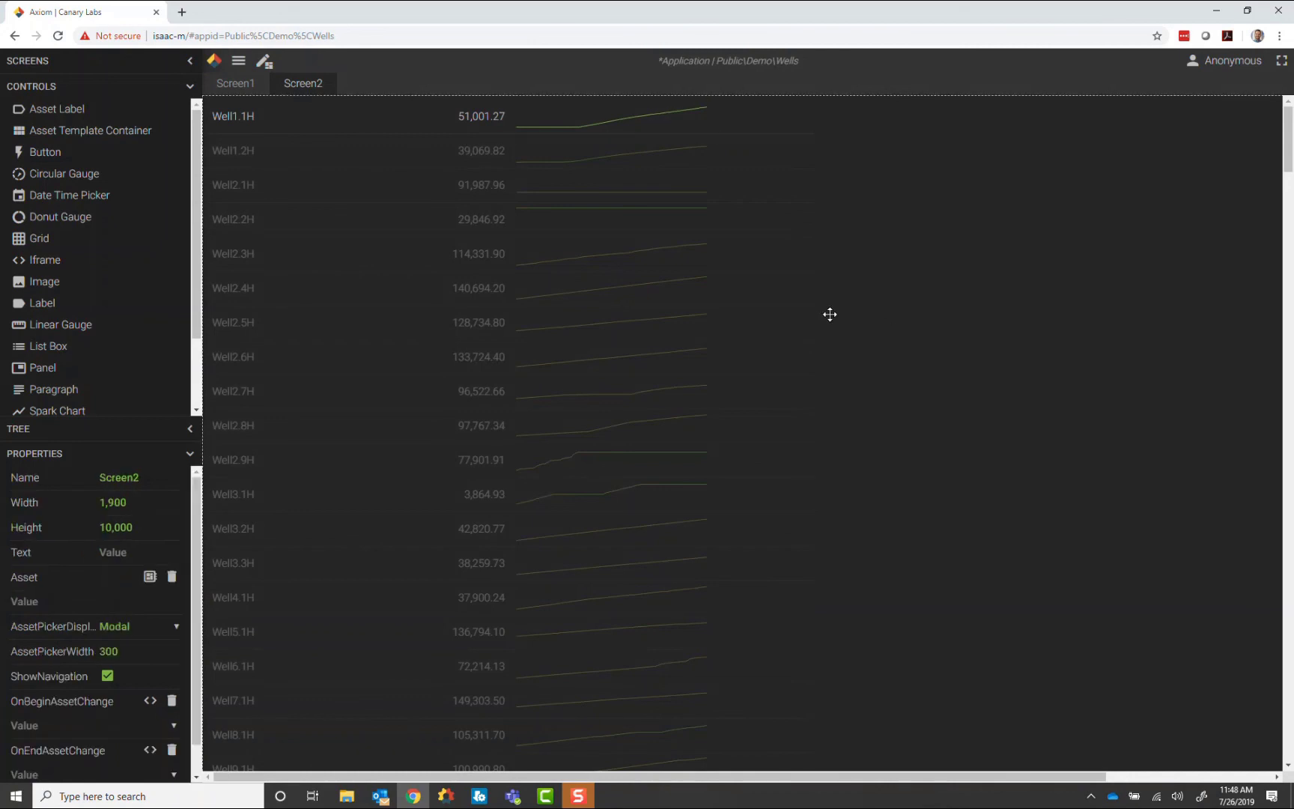
Leave edit mode and examine the gas accumulation values and 60-day spark charts of the wells throughout the grid.
left_click(264, 62)
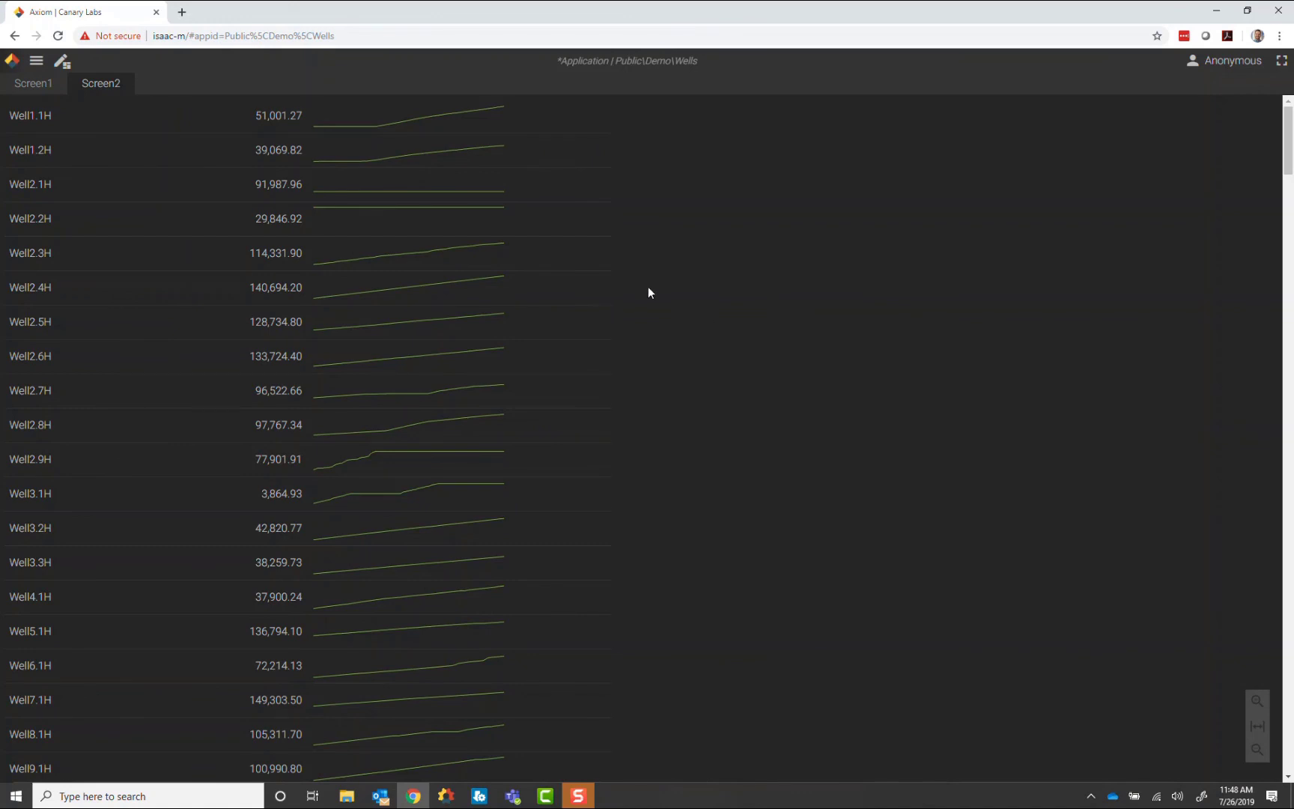
scroll(648, 292, "down", 3)
scroll(648, 292, "down", 4)
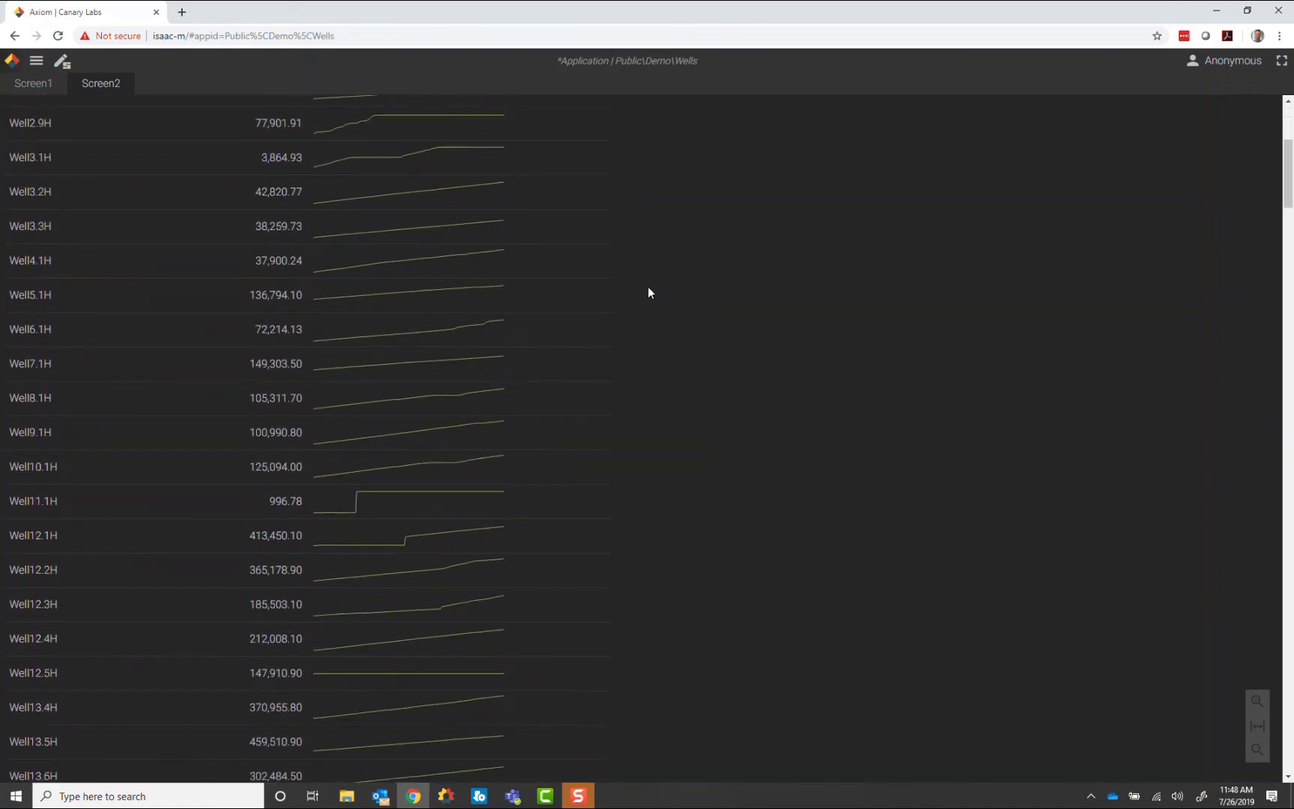
scroll(648, 292, "down", 1)
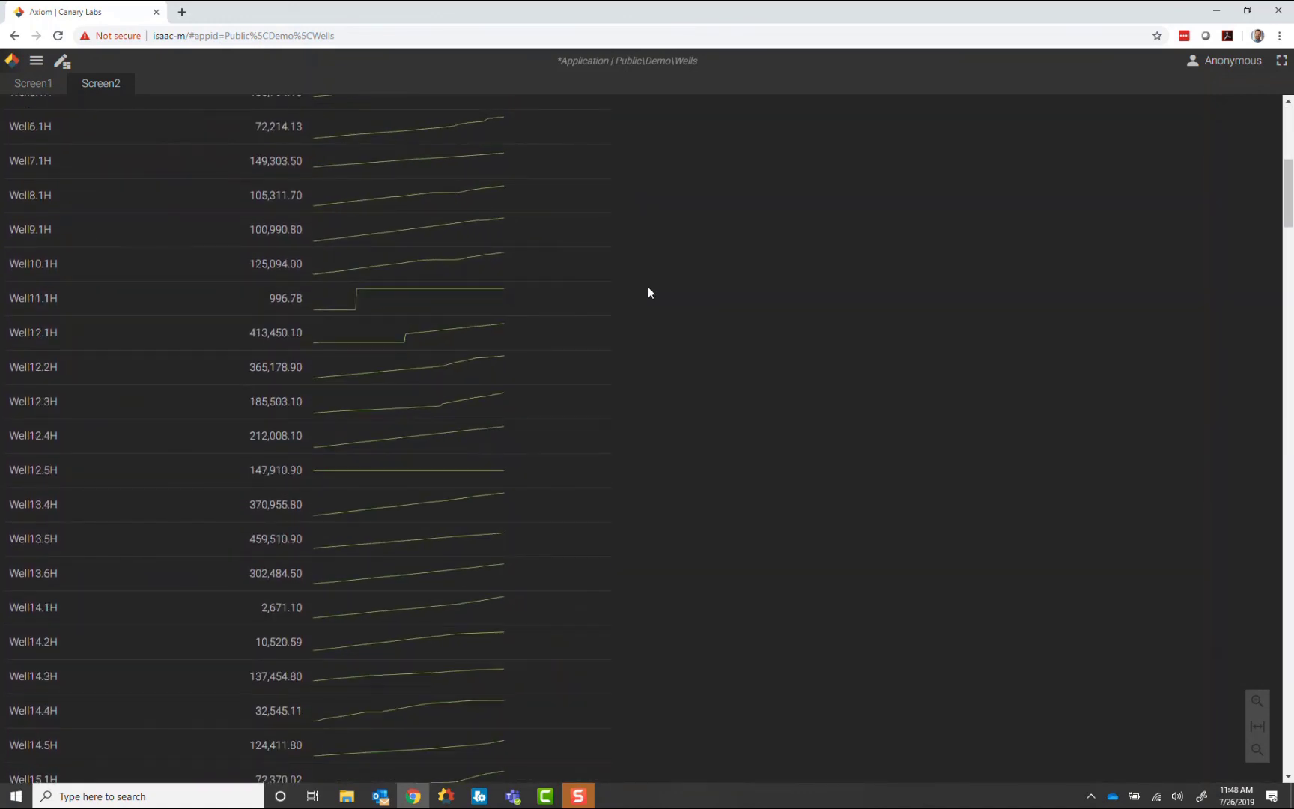
scroll(649, 292, "down", 5)
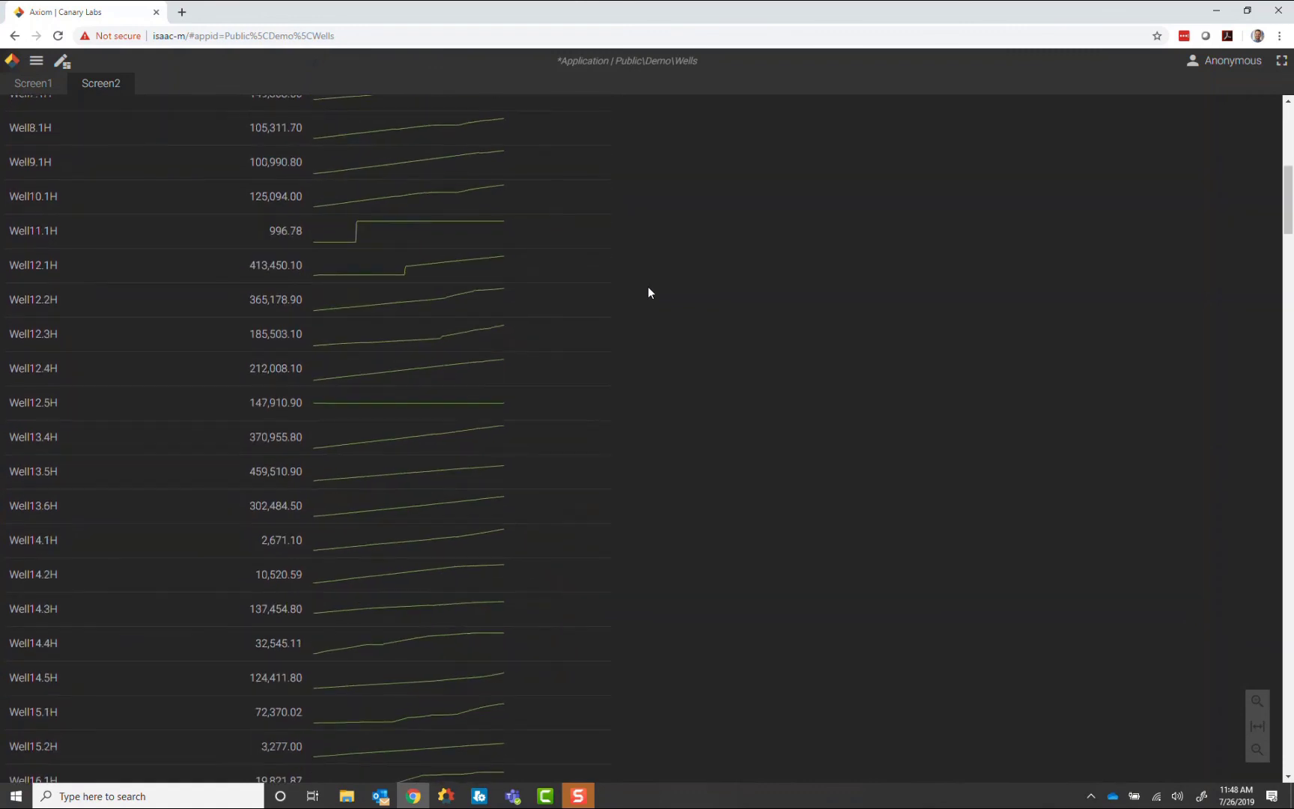
scroll(649, 292, "down", 6)
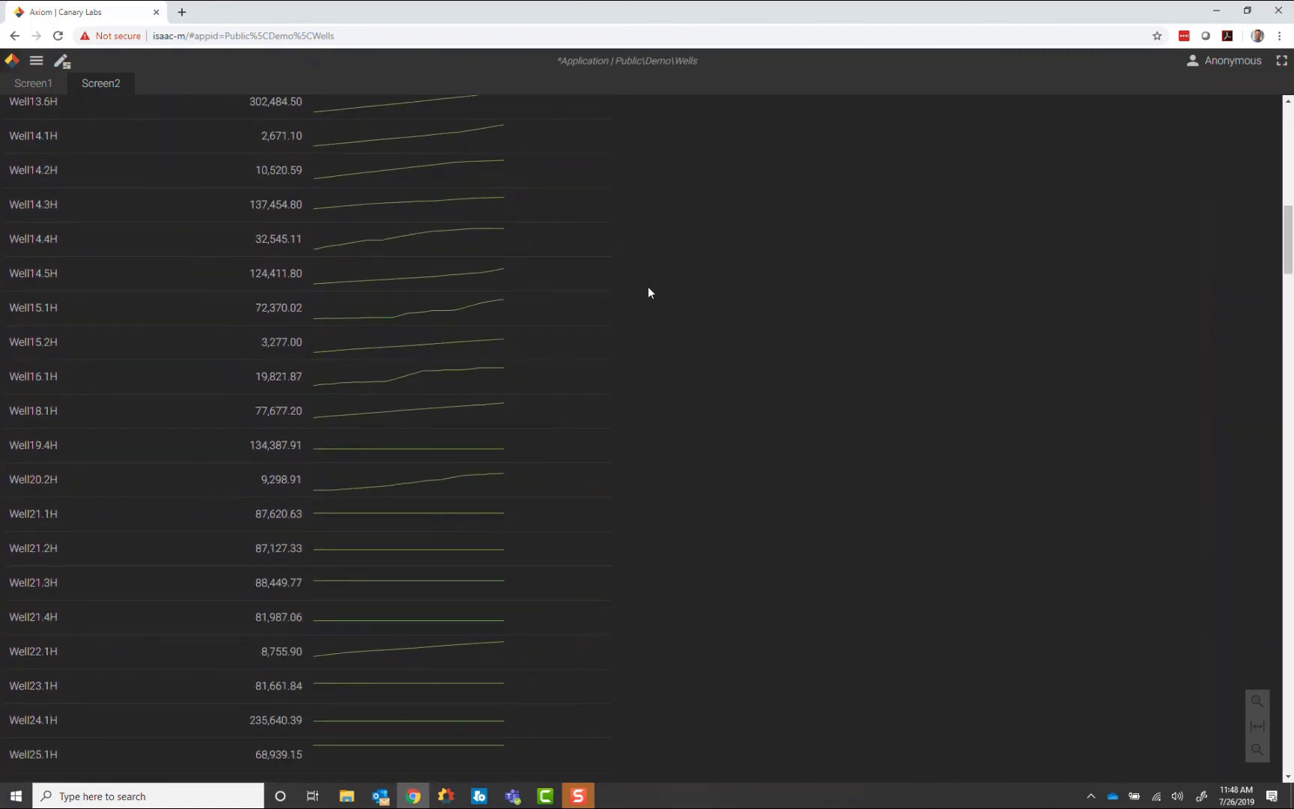
scroll(648, 292, "down", 5)
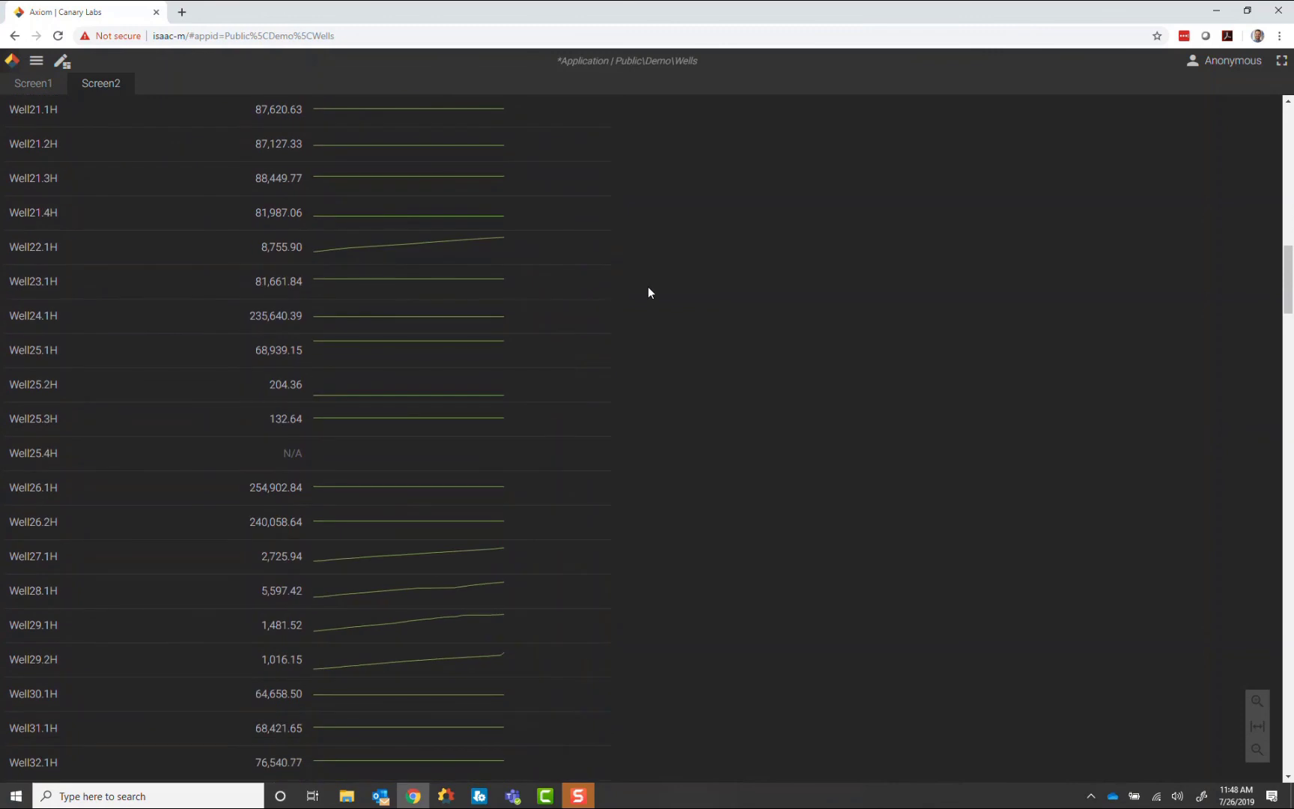
scroll(649, 292, "down", 5)
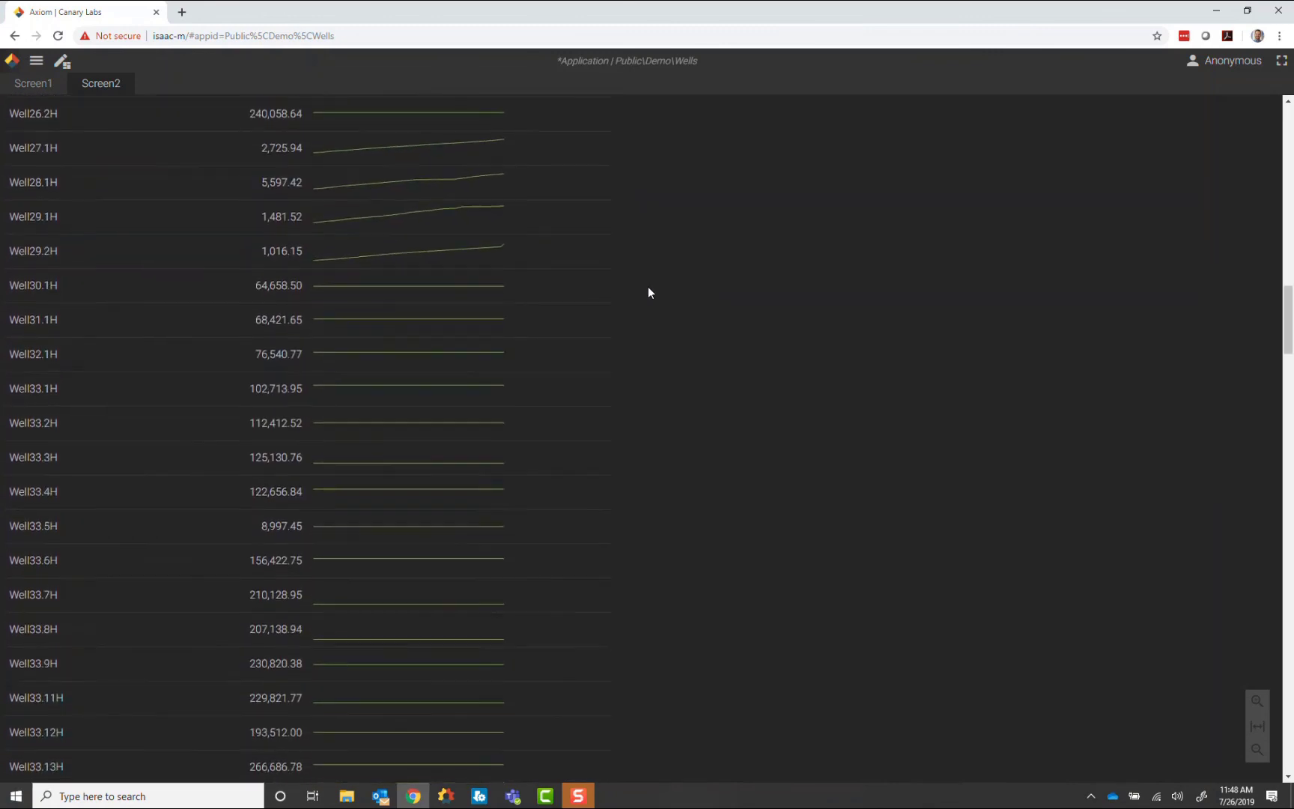
scroll(649, 292, "up", 15)
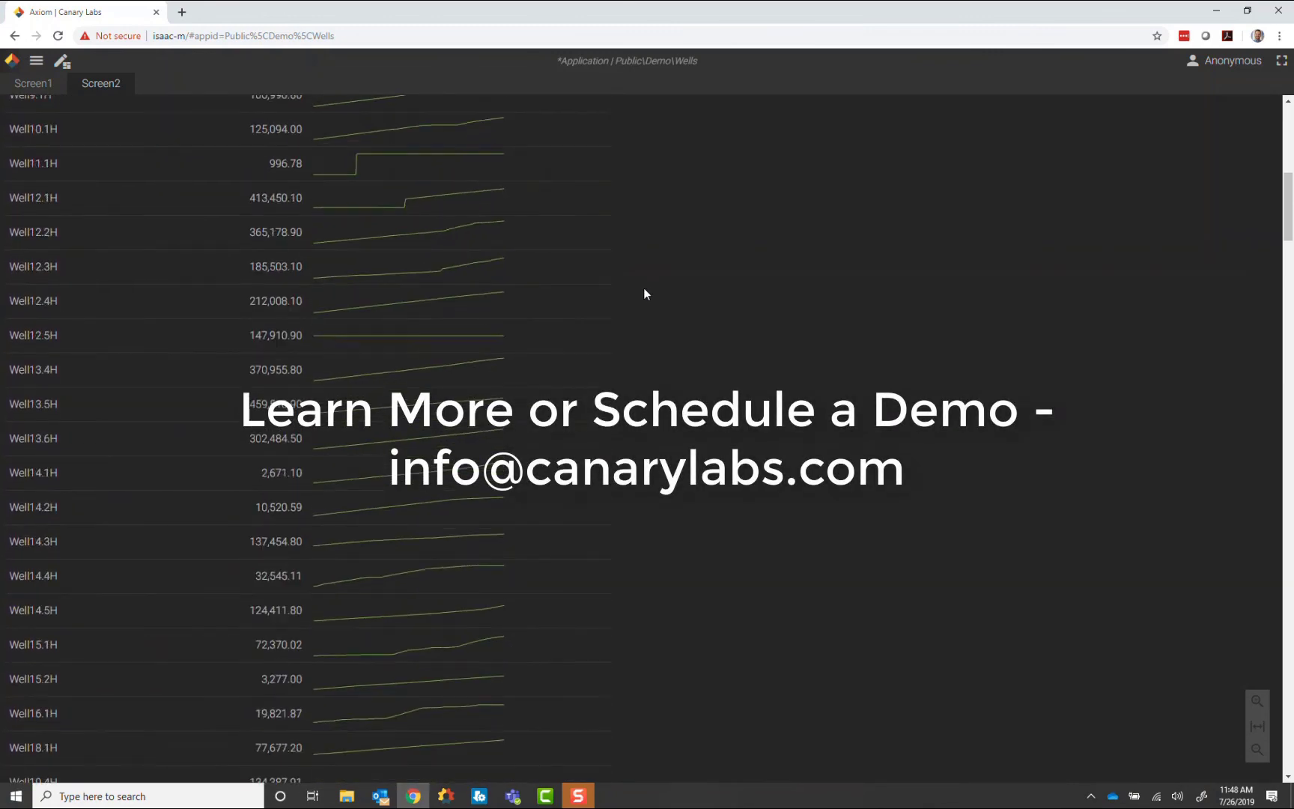